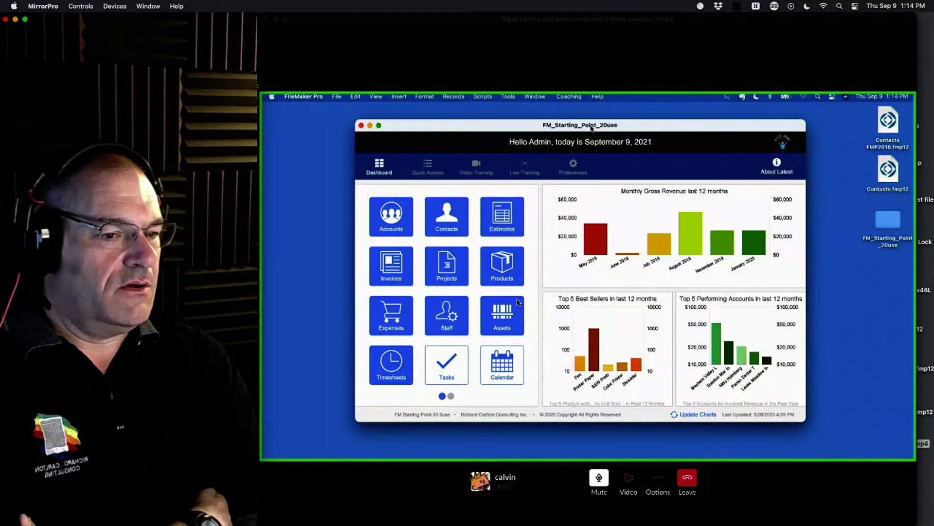
Step: Open the database definition's table list, check the ACC_Accounts table and show the fields of CON_Contacts
{"action": "key", "text": "super+shift+d"}
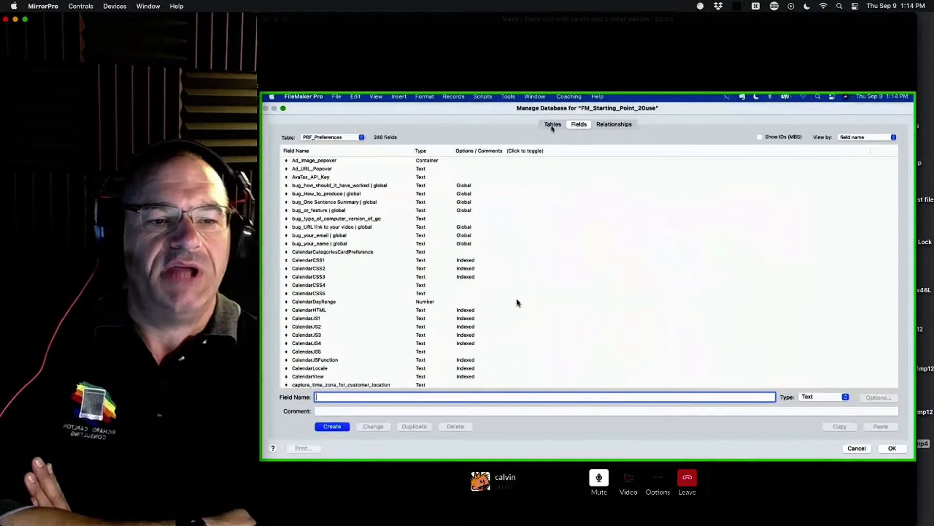
{"action": "left_click", "coordinate": [552, 124]}
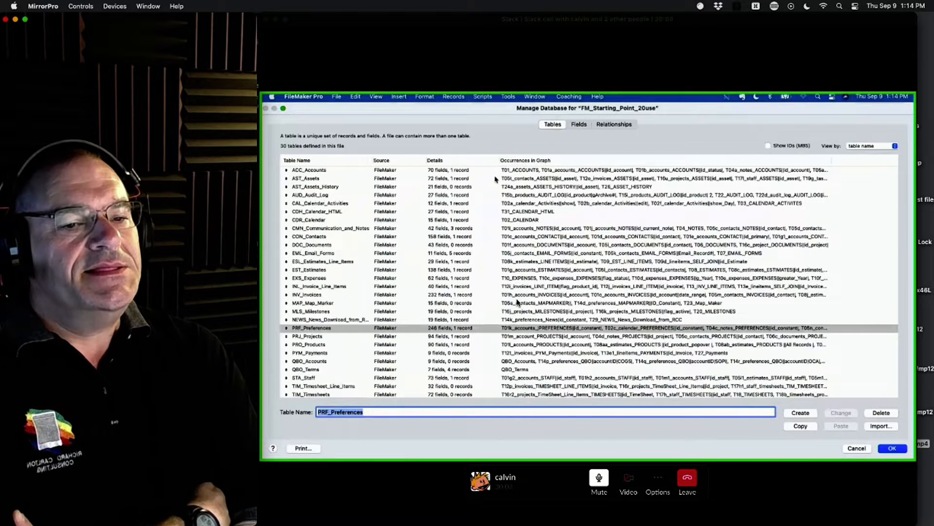
{"action": "left_click", "coordinate": [363, 171]}
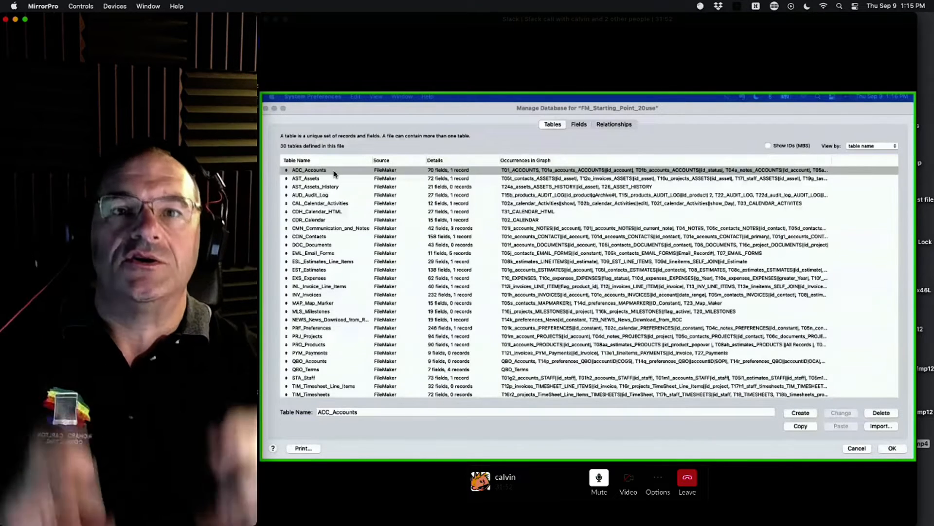
{"action": "left_click", "coordinate": [361, 412]}
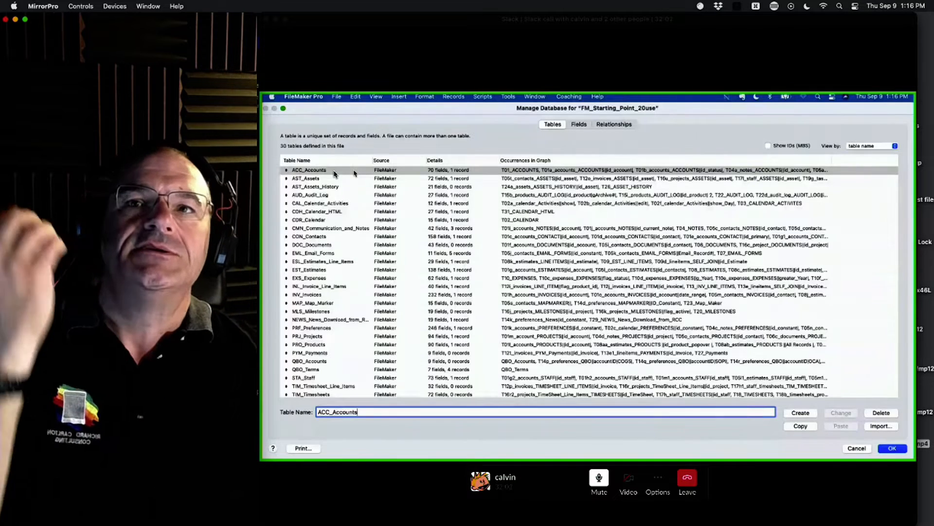
{"action": "left_click", "coordinate": [334, 172]}
{"action": "left_click", "coordinate": [331, 237]}
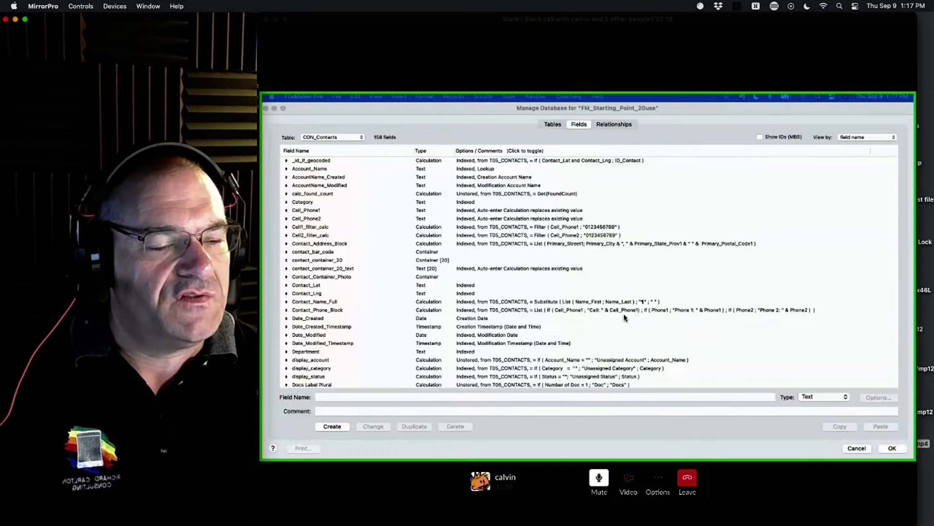
Step: Find the ID_Contact field of the CON_Contacts table and open its auto-enter options
{"action": "left_click", "coordinate": [401, 280]}
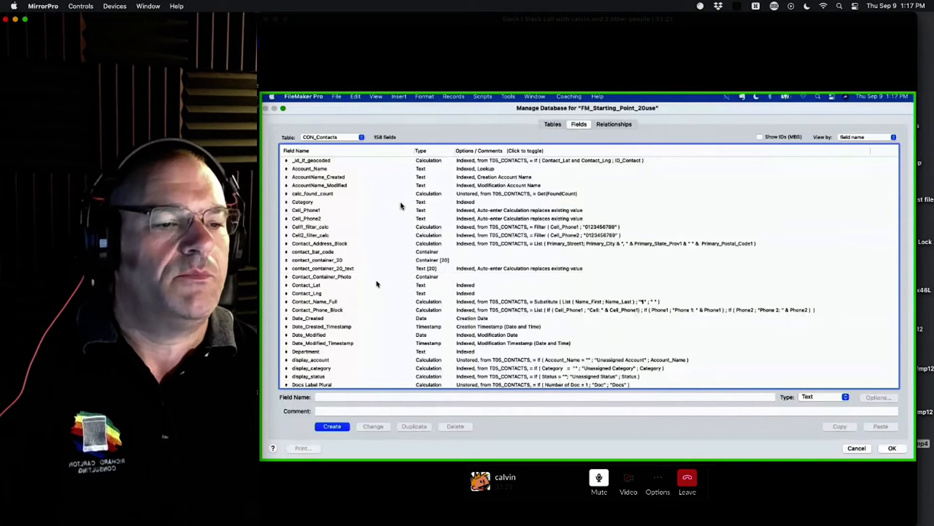
{"action": "left_click", "coordinate": [376, 279]}
{"action": "key", "text": "i"}
{"action": "scroll", "coordinate": [377, 279], "scroll_direction": "down", "scroll_amount": 3}
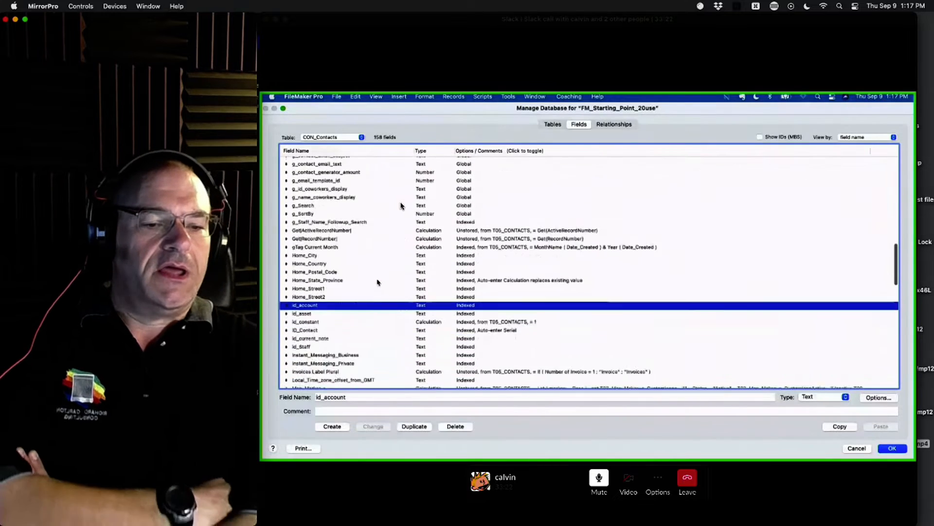
{"action": "scroll", "coordinate": [377, 282], "scroll_direction": "down", "scroll_amount": 3}
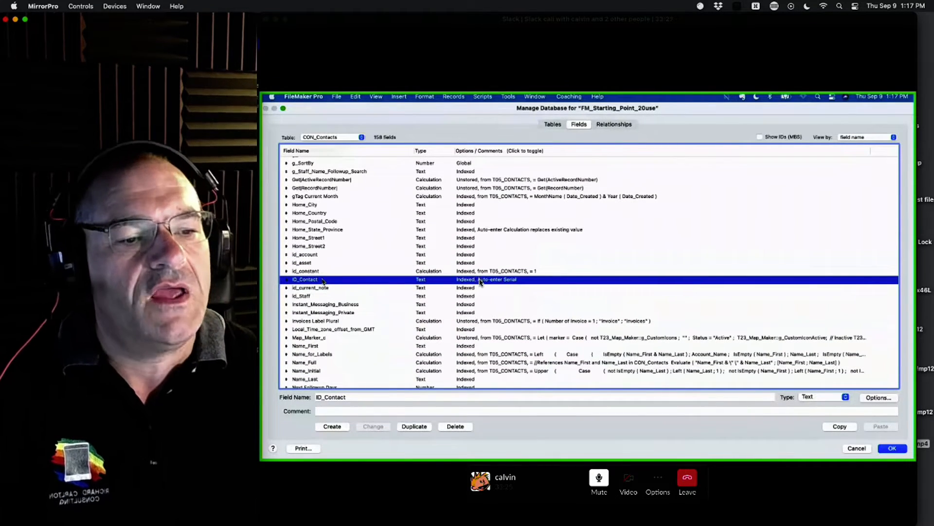
{"action": "double_click", "coordinate": [323, 281]}
{"action": "left_click", "coordinate": [627, 241]}
{"action": "mouse_move", "coordinate": [582, 212]}
{"action": "left_mouse_down"}
{"action": "mouse_move", "coordinate": [545, 256]}
{"action": "mouse_move", "coordinate": [600, 198]}
{"action": "left_mouse_up"}
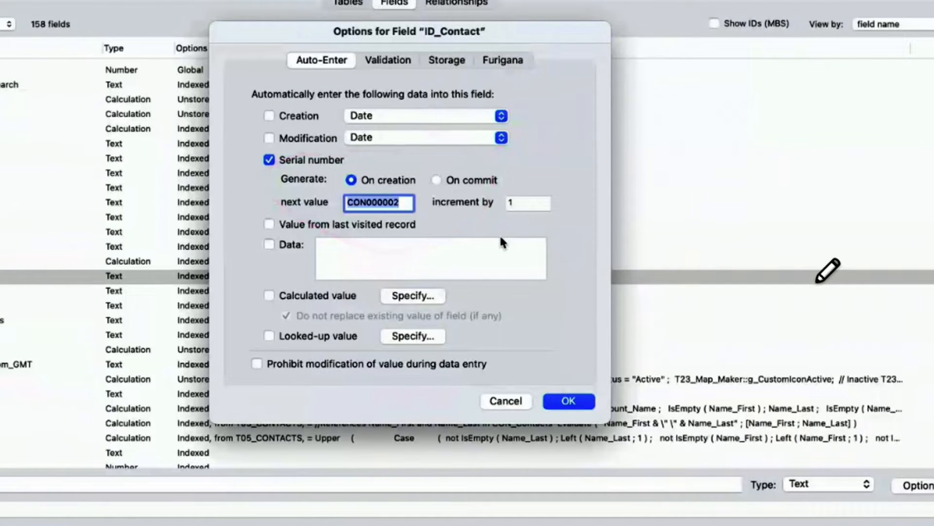
{"action": "mouse_move", "coordinate": [348, 195]}
{"action": "left_mouse_down"}
{"action": "mouse_move", "coordinate": [399, 195]}
{"action": "mouse_move", "coordinate": [356, 217]}
{"action": "left_mouse_up"}
{"action": "left_click_drag", "start_coordinate": [697, 106], "coordinate": [807, 110]}
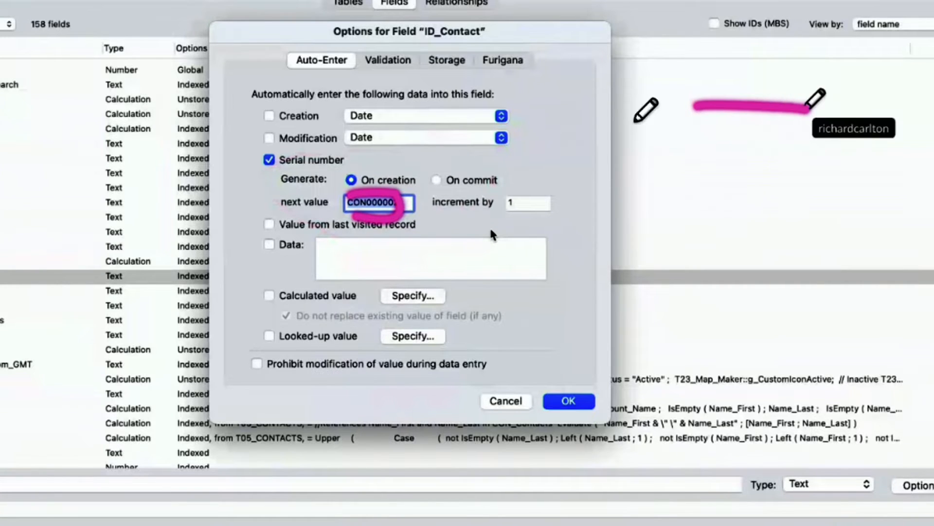
{"action": "mouse_move", "coordinate": [431, 192]}
{"action": "left_mouse_down"}
{"action": "mouse_move", "coordinate": [633, 120]}
{"action": "mouse_move", "coordinate": [490, 197]}
{"action": "mouse_move", "coordinate": [647, 185]}
{"action": "left_mouse_up"}
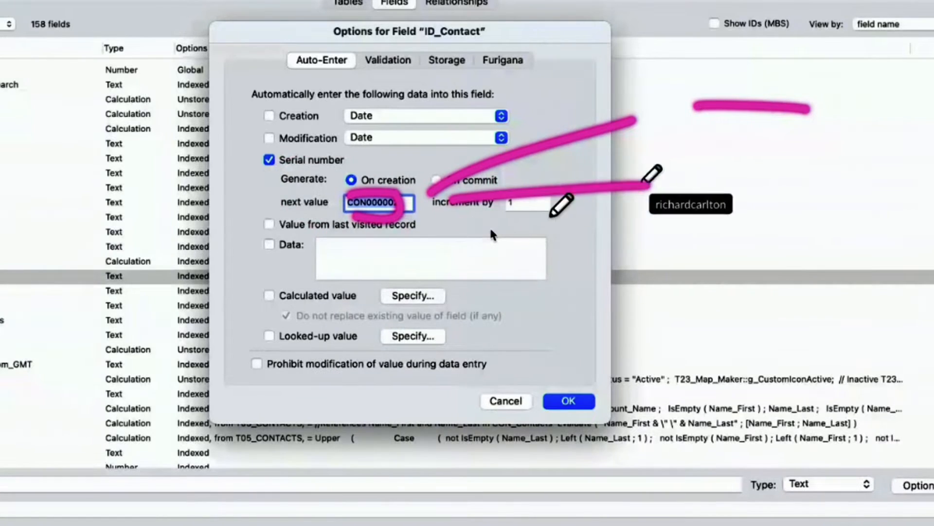
{"action": "left_click_drag", "start_coordinate": [453, 217], "coordinate": [690, 287]}
{"action": "left_click_drag", "start_coordinate": [457, 245], "coordinate": [655, 384]}
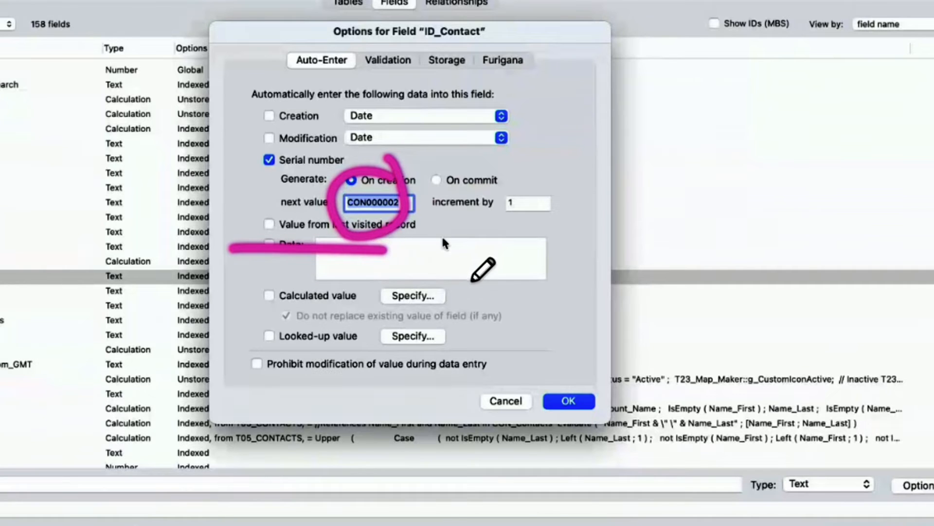
Step: Specify Get ( UUID ) as the auto-enter calculated value of the ID_Contact field
{"action": "left_click", "coordinate": [412, 298]}
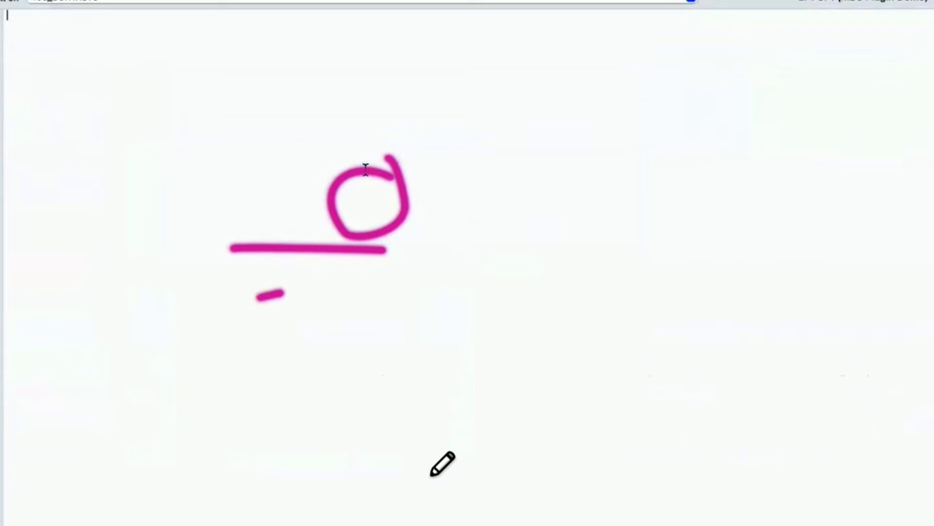
{"action": "type", "text": "get"}
{"action": "key", "text": "Return"}
{"action": "type", "text": "uuid"}
{"action": "key", "text": "Return"}
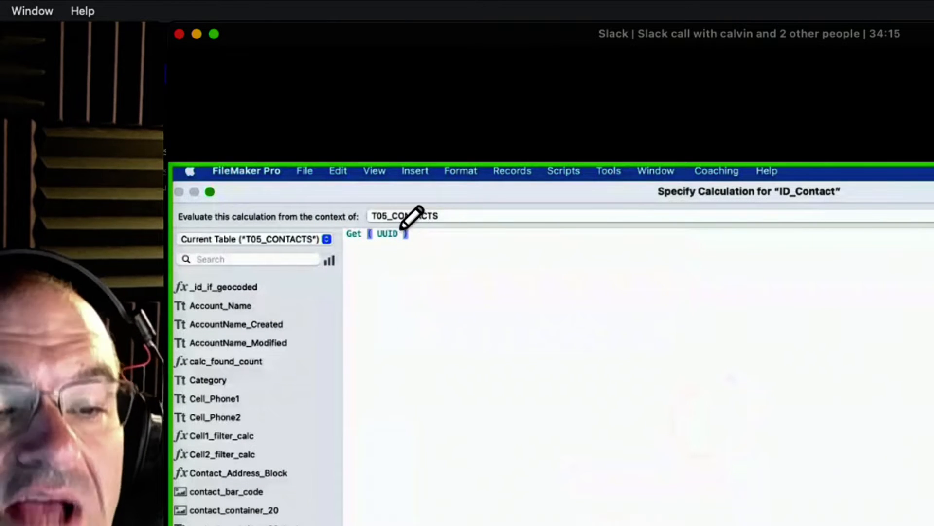
{"action": "mouse_move", "coordinate": [375, 223]}
{"action": "left_mouse_down"}
{"action": "mouse_move", "coordinate": [392, 222]}
{"action": "mouse_move", "coordinate": [412, 258]}
{"action": "mouse_move", "coordinate": [336, 215]}
{"action": "left_mouse_up"}
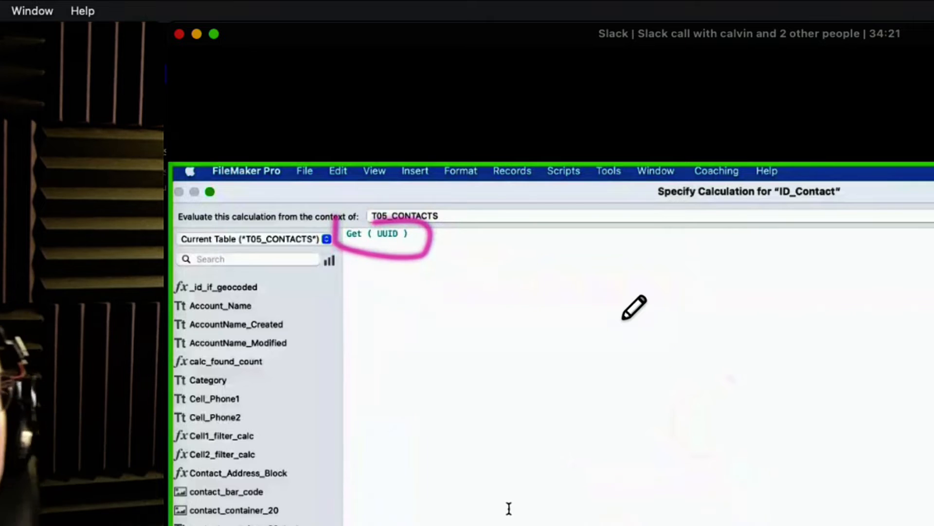
Step: Change the ID_Contact calculation to Get ( UUIDNumber ) and turn off the option that prevents replacing an existing value
{"action": "type", "text": "Number"}
{"action": "key", "text": "Return"}
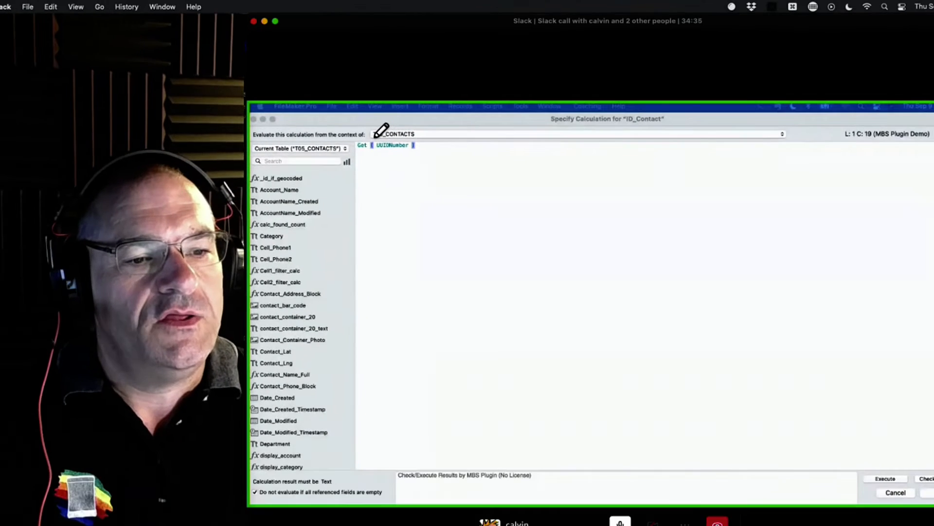
{"action": "left_click", "coordinate": [931, 493]}
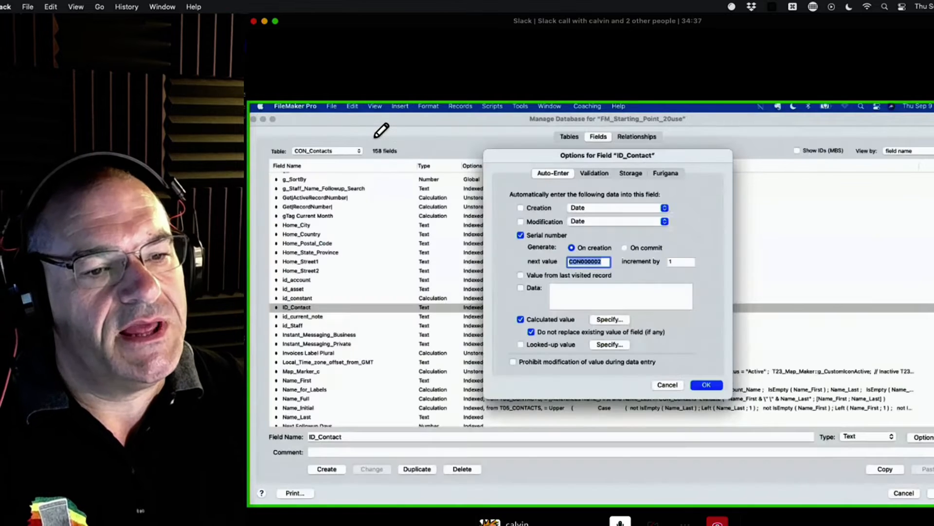
{"action": "left_click", "coordinate": [621, 330]}
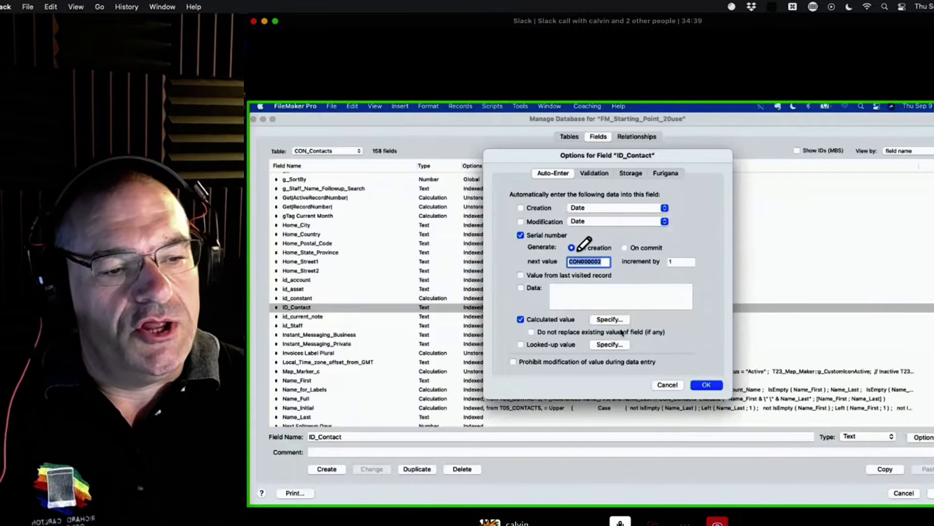
{"action": "mouse_move", "coordinate": [567, 246]}
{"action": "left_mouse_down"}
{"action": "mouse_move", "coordinate": [628, 248]}
{"action": "mouse_move", "coordinate": [578, 269]}
{"action": "mouse_move", "coordinate": [518, 258]}
{"action": "mouse_move", "coordinate": [598, 244]}
{"action": "left_mouse_up"}
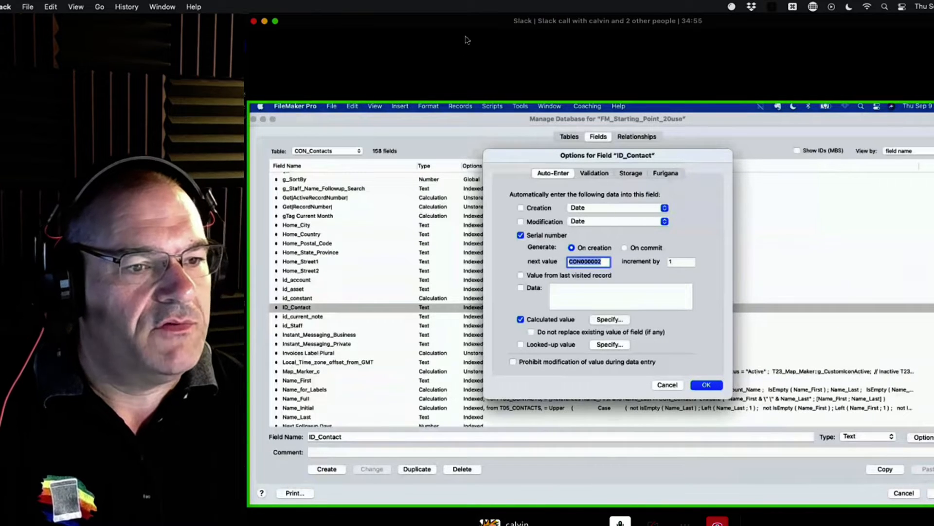
{"action": "left_click_drag", "start_coordinate": [455, 21], "coordinate": [453, 17]}
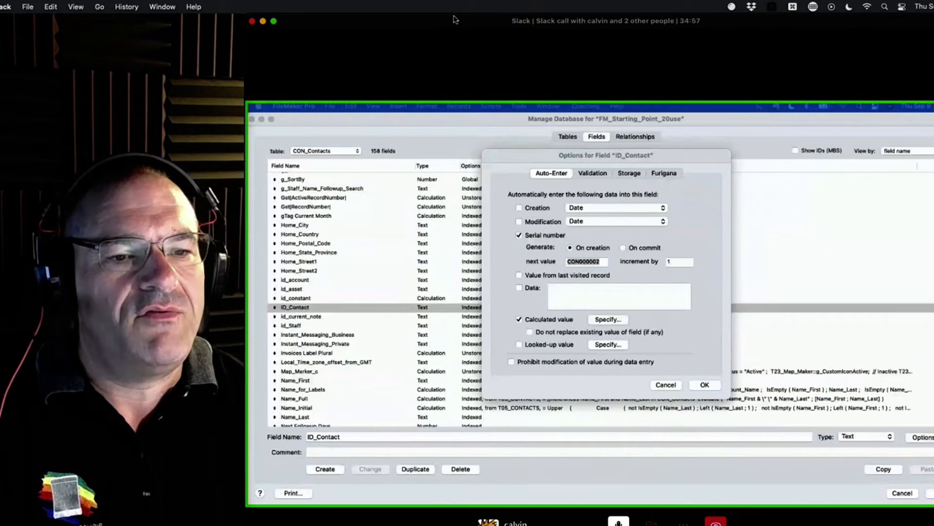
{"action": "left_click_drag", "start_coordinate": [350, 21], "coordinate": [356, 2]}
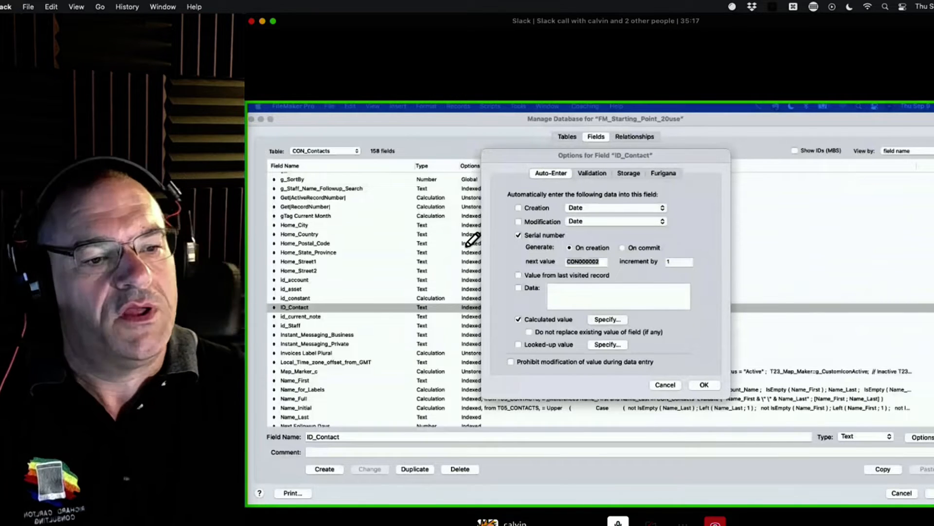
{"action": "mouse_move", "coordinate": [405, 193]}
{"action": "left_mouse_down"}
{"action": "mouse_move", "coordinate": [469, 377]}
{"action": "mouse_move", "coordinate": [667, 260]}
{"action": "mouse_move", "coordinate": [798, 415]}
{"action": "left_mouse_up"}
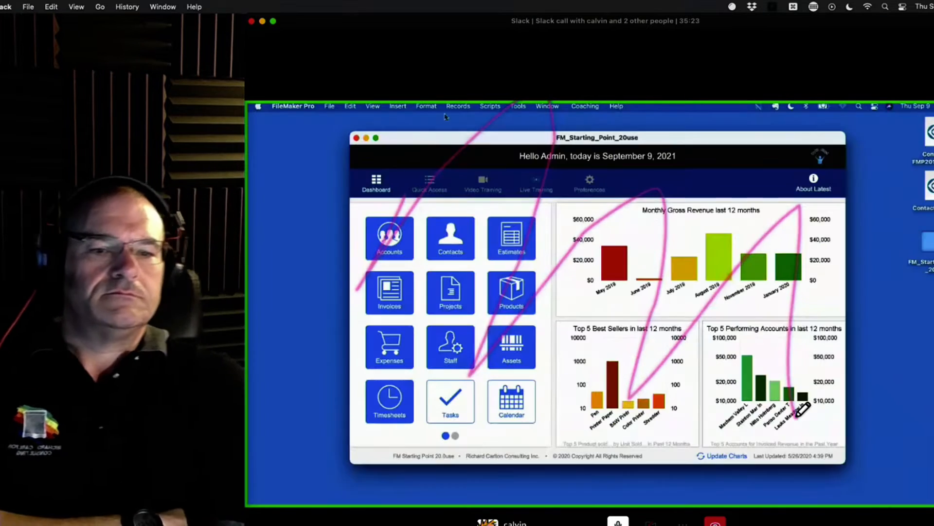
{"action": "left_click", "coordinate": [273, 21]}
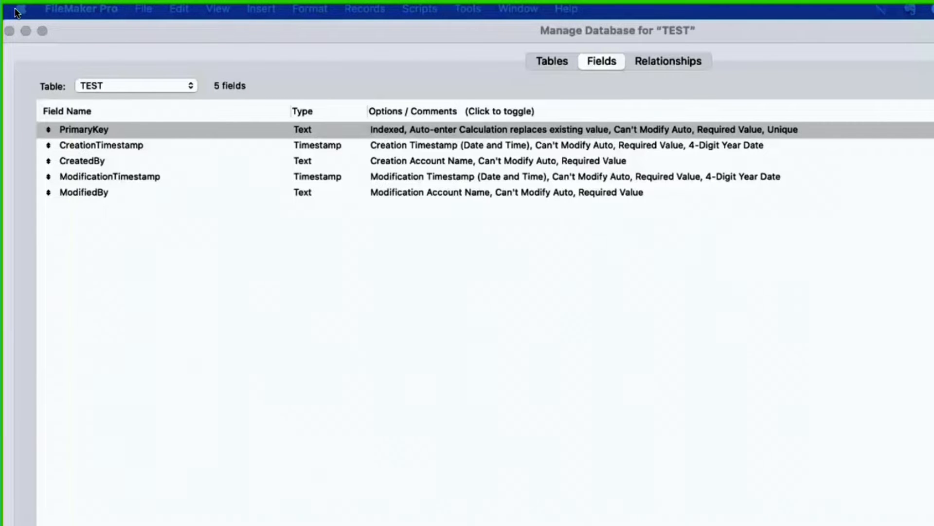
{"action": "mouse_move", "coordinate": [155, 77]}
{"action": "left_mouse_down"}
{"action": "mouse_move", "coordinate": [39, 68]}
{"action": "mouse_move", "coordinate": [38, 187]}
{"action": "mouse_move", "coordinate": [180, 91]}
{"action": "mouse_move", "coordinate": [103, 56]}
{"action": "mouse_move", "coordinate": [140, 84]}
{"action": "left_mouse_up"}
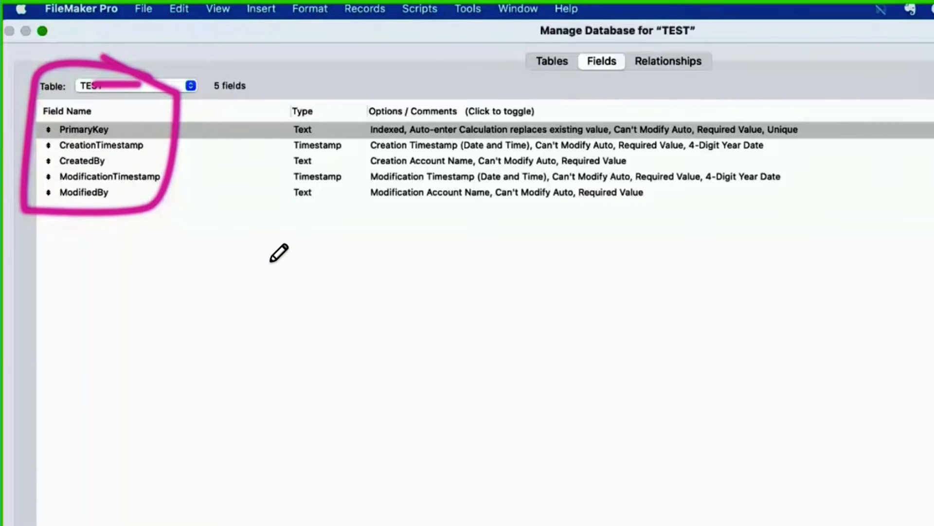
Step: Rename the TEST table as Games and create a second table named Boxes
{"action": "left_click", "coordinate": [564, 63]}
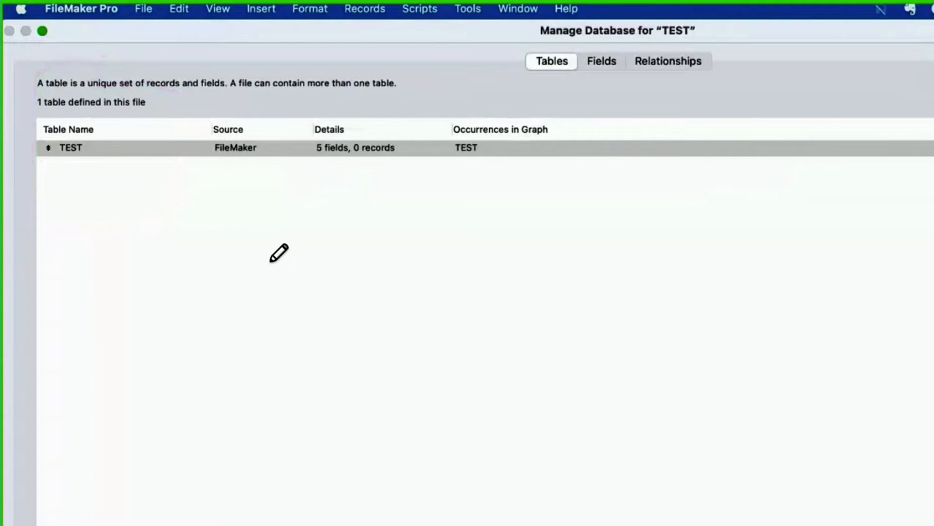
{"action": "key", "text": "Return"}
{"action": "key", "text": "Return"}
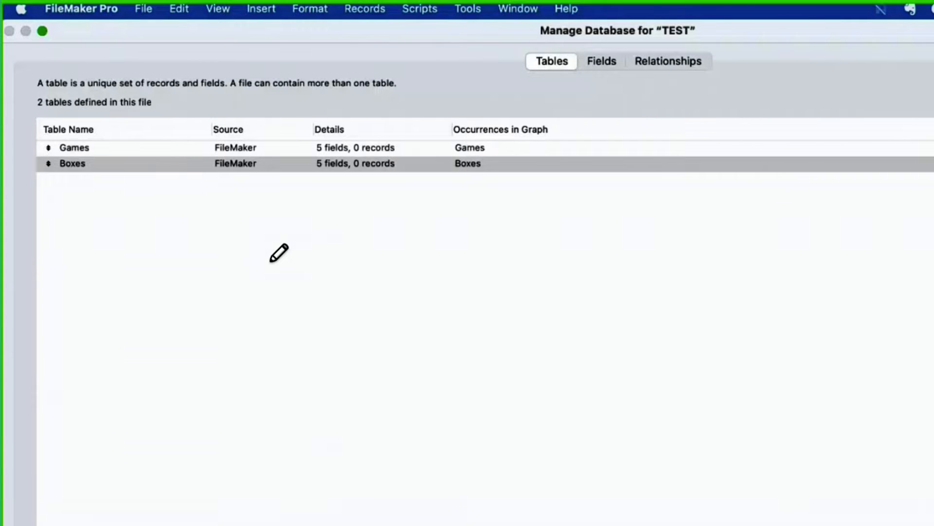
Step: Create three more tables named Teams, Announcer and Singer in the TEST database
{"action": "key", "text": "Return"}
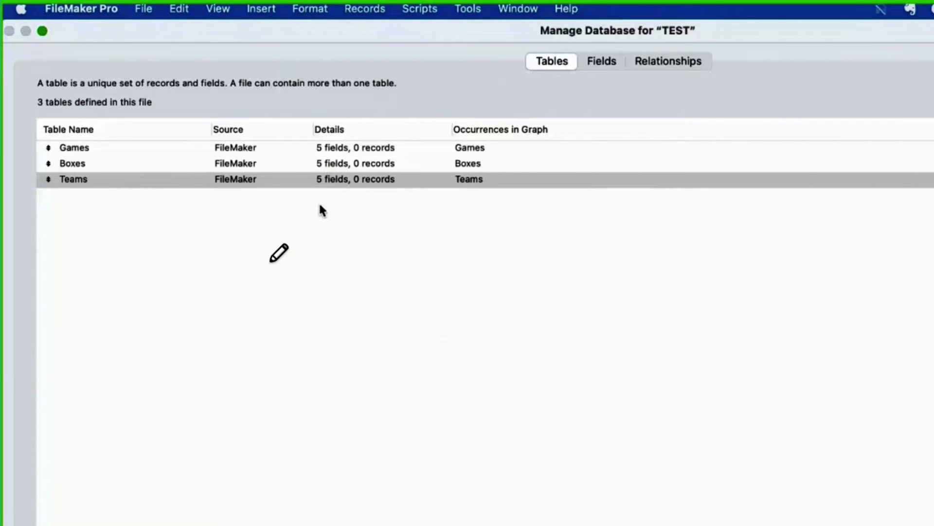
{"action": "key", "text": "Return"}
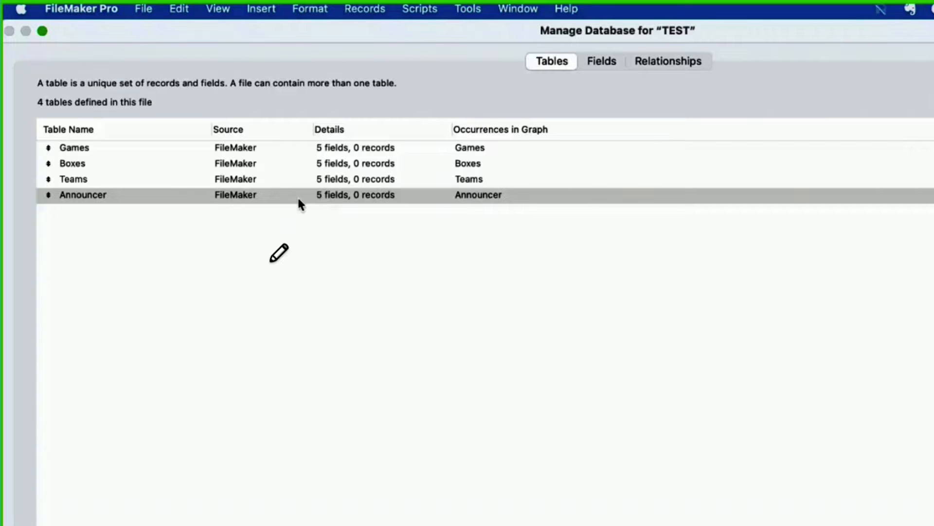
{"action": "key", "text": "Return"}
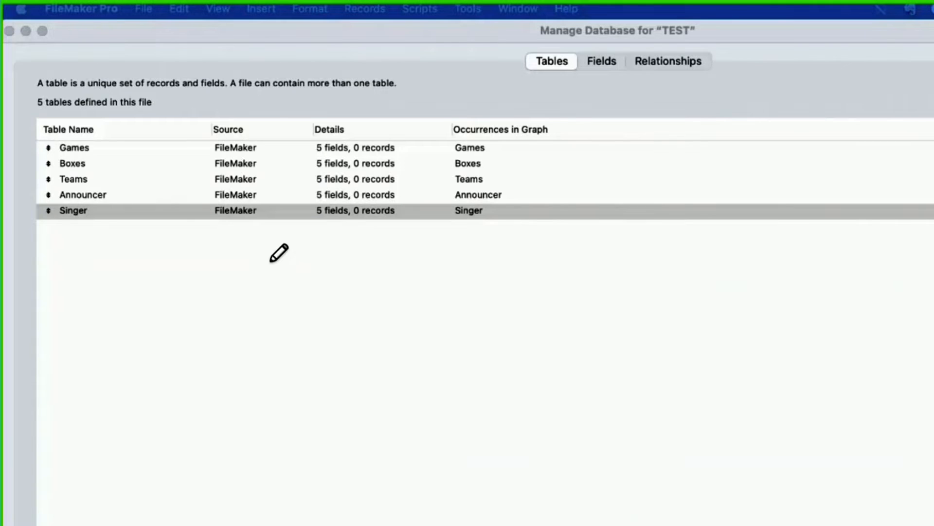
Step: Create a Birthday table and permanently delete it again
{"action": "left_click", "coordinate": [271, 262]}
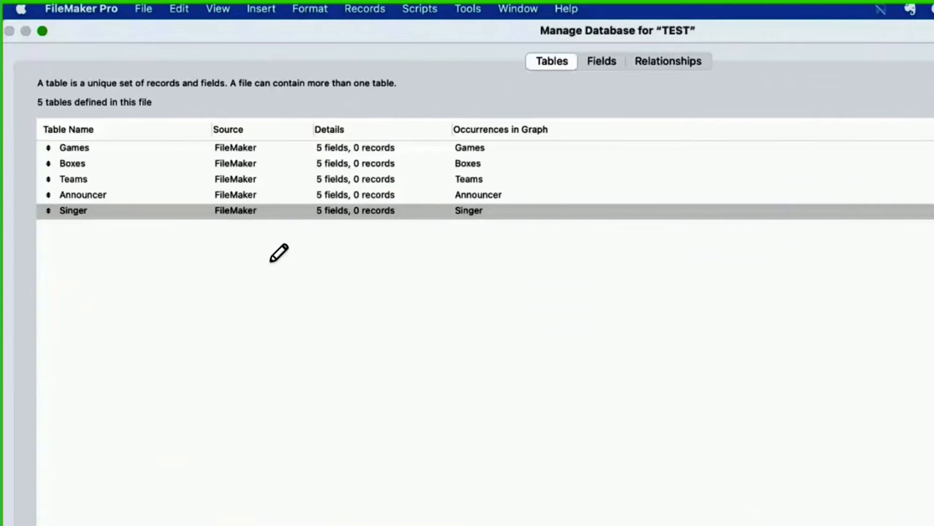
{"action": "key", "text": "Return"}
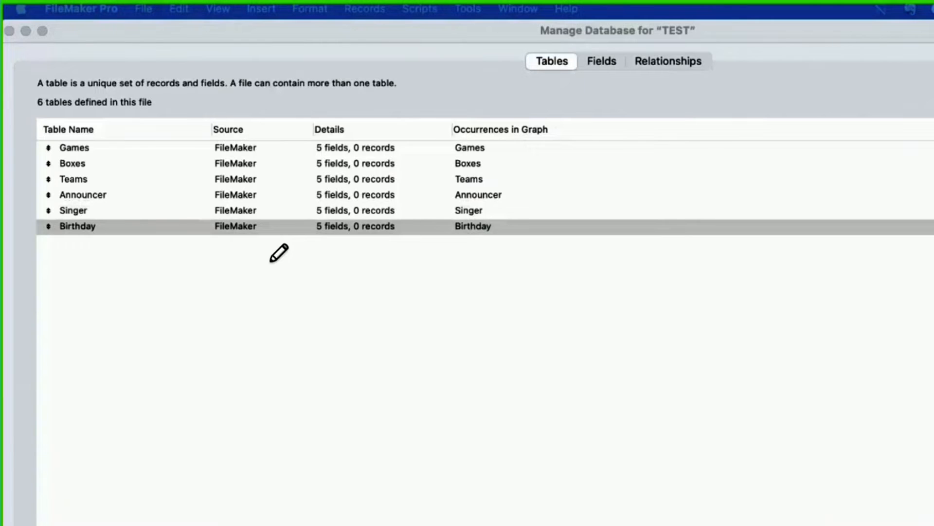
{"action": "key", "text": "BackSpace"}
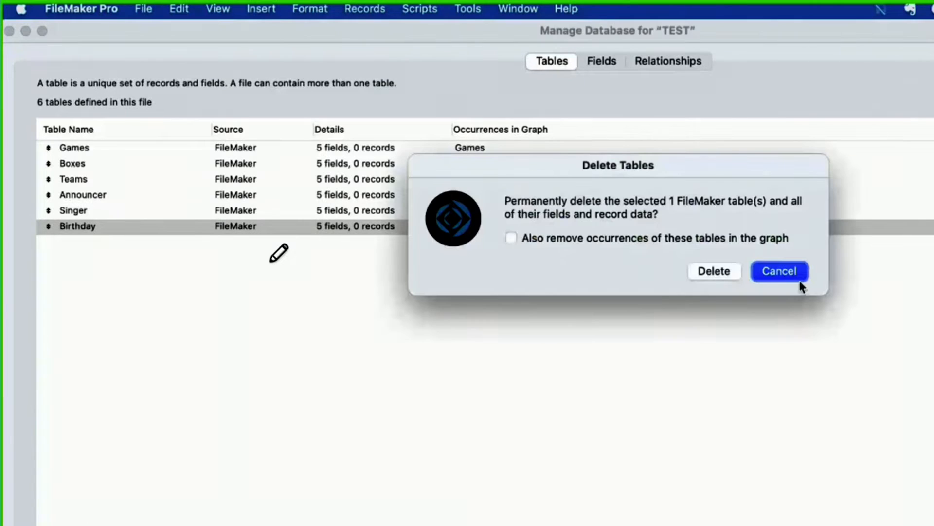
{"action": "left_click", "coordinate": [733, 268]}
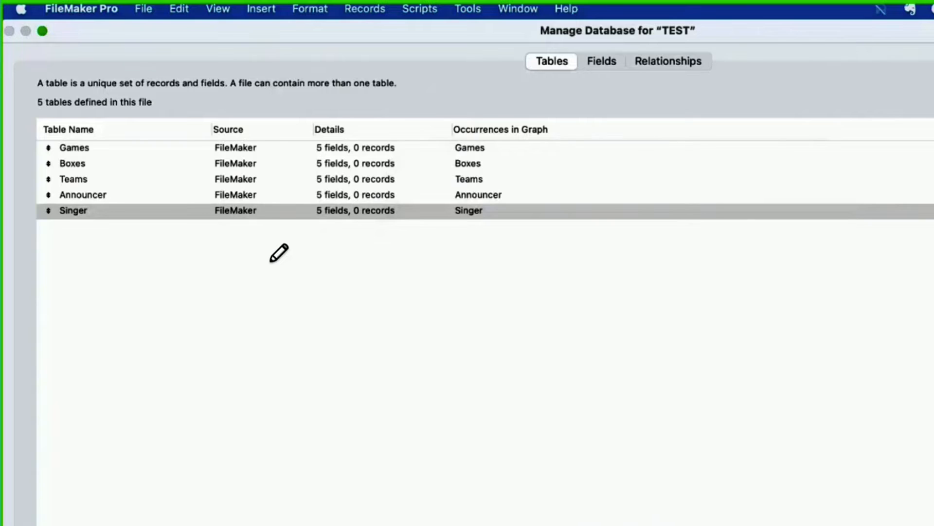
Step: Show the fields of the Singer table to examine its default fields
{"action": "left_click", "coordinate": [433, 312]}
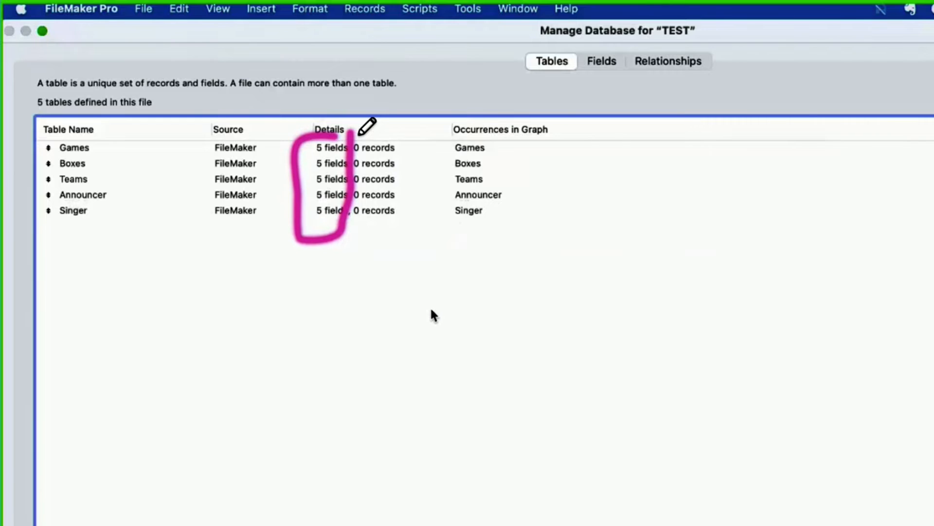
{"action": "left_click", "coordinate": [603, 62]}
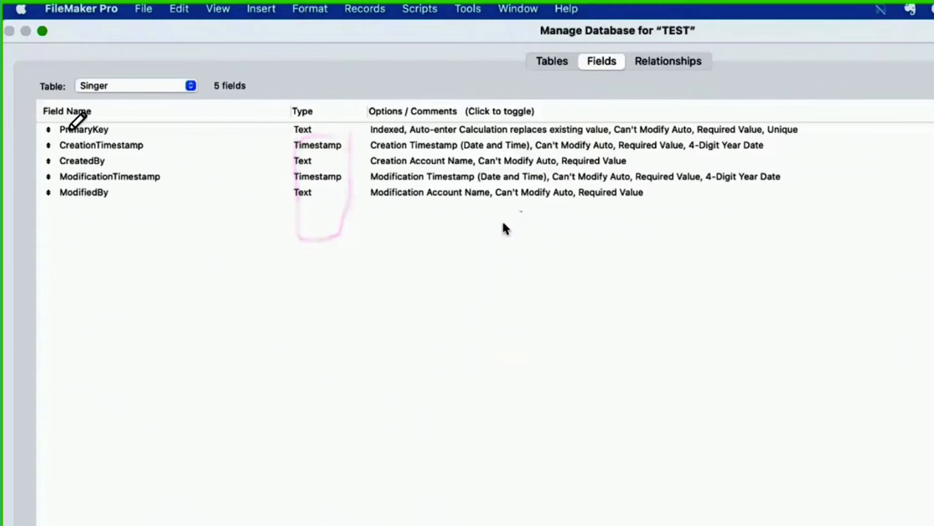
{"action": "left_click", "coordinate": [259, 128]}
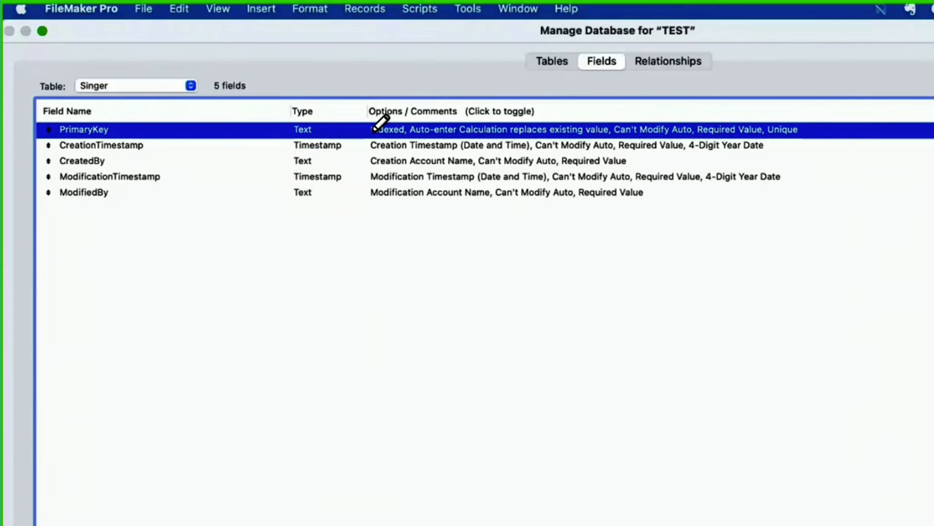
{"action": "mouse_move", "coordinate": [382, 124]}
{"action": "left_mouse_down"}
{"action": "mouse_move", "coordinate": [327, 110]}
{"action": "mouse_move", "coordinate": [292, 142]}
{"action": "mouse_move", "coordinate": [716, 150]}
{"action": "mouse_move", "coordinate": [834, 104]}
{"action": "mouse_move", "coordinate": [497, 104]}
{"action": "mouse_move", "coordinate": [212, 89]}
{"action": "mouse_move", "coordinate": [62, 194]}
{"action": "mouse_move", "coordinate": [251, 144]}
{"action": "left_mouse_up"}
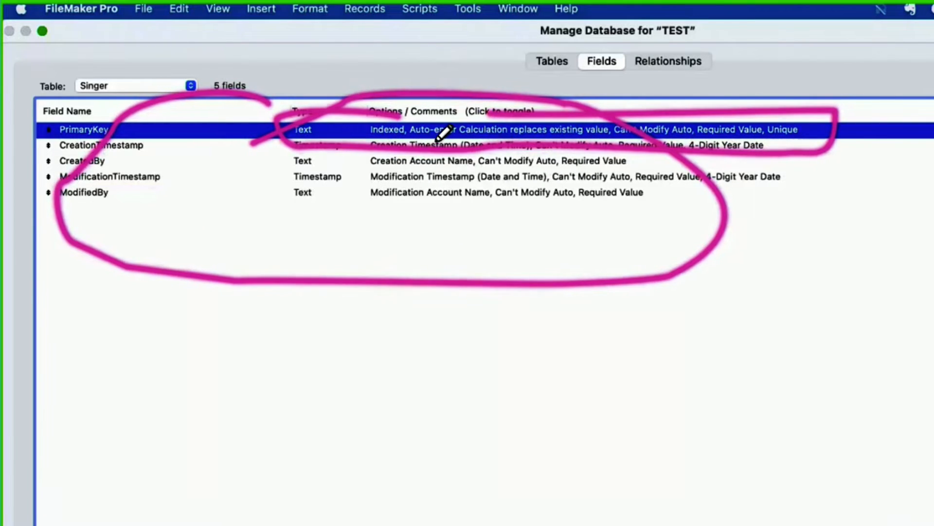
{"action": "left_click_drag", "start_coordinate": [388, 129], "coordinate": [472, 131]}
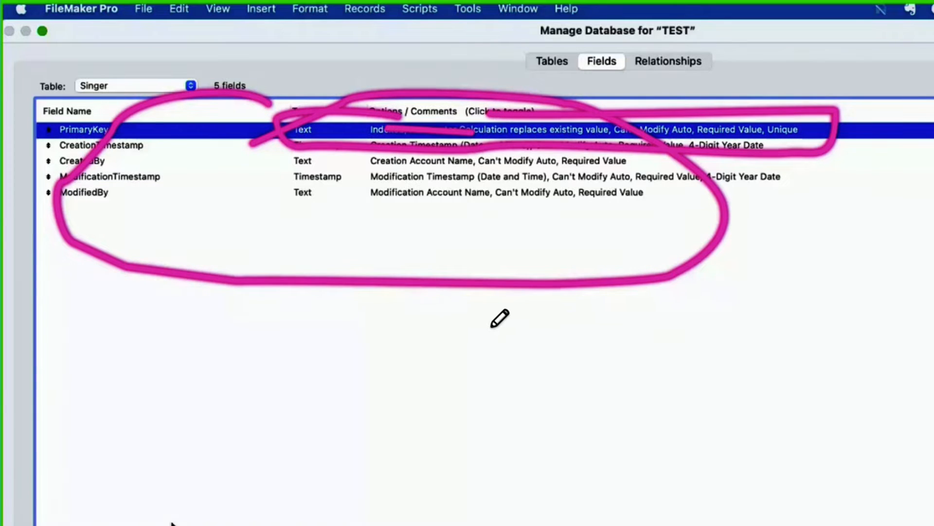
Step: Make the Singer table's PrimaryKey field auto-enter a serial number with next value 1001 instead of a calculated value
{"action": "double_click", "coordinate": [526, 136]}
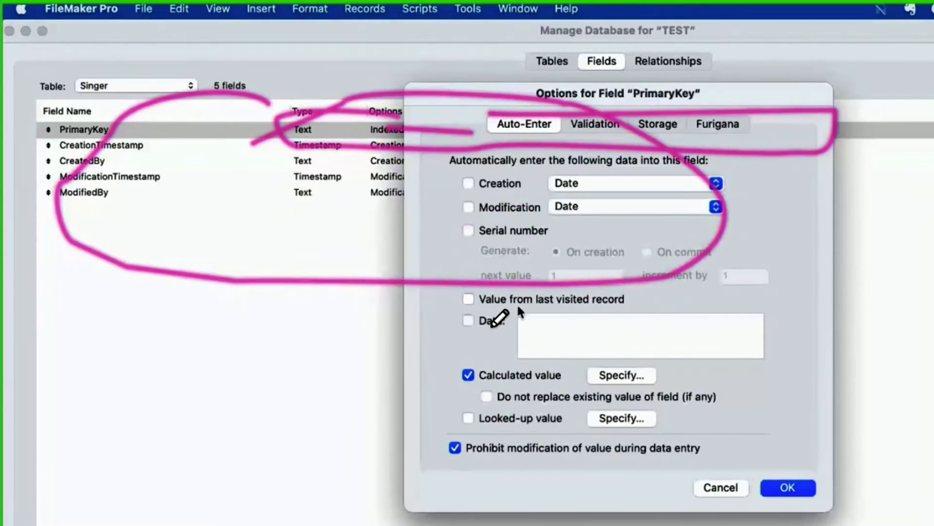
{"action": "left_click", "coordinate": [498, 229]}
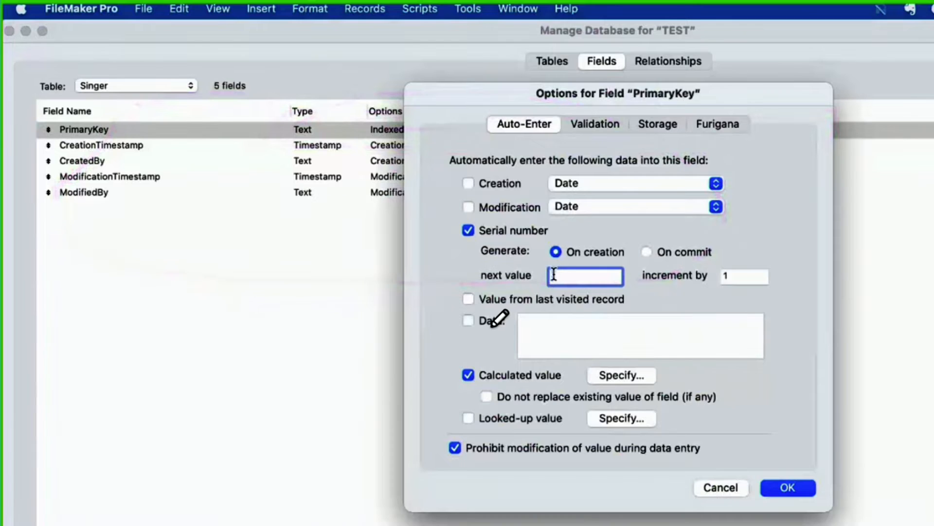
{"action": "left_click", "coordinate": [468, 375]}
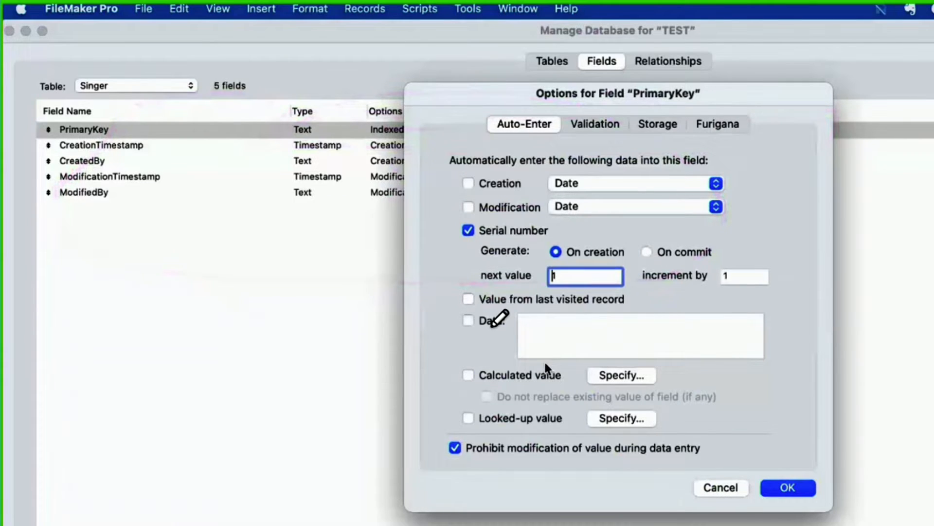
{"action": "type", "text": "1001"}
{"action": "key", "text": "Return"}
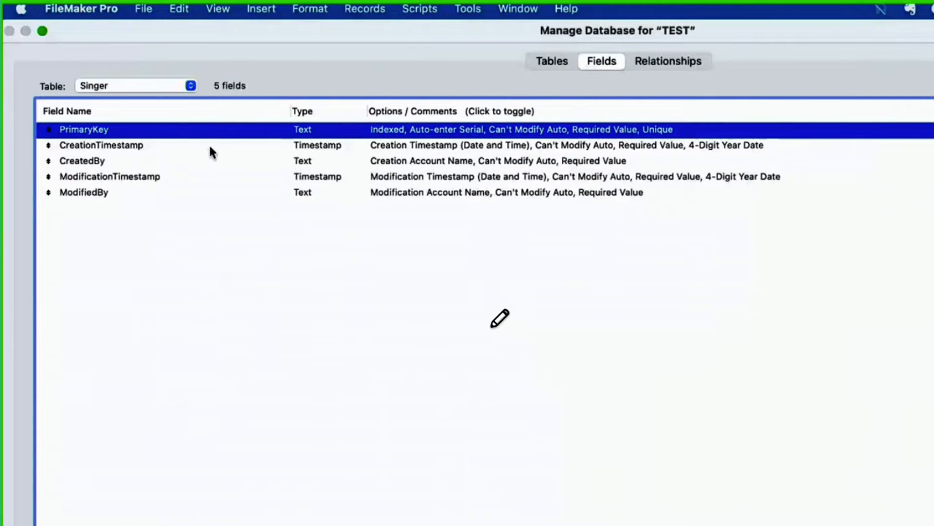
Step: Remove the not-empty and unique-value requirements from Singer's PrimaryKey field and allow its value to be modified during data entry
{"action": "double_click", "coordinate": [417, 132]}
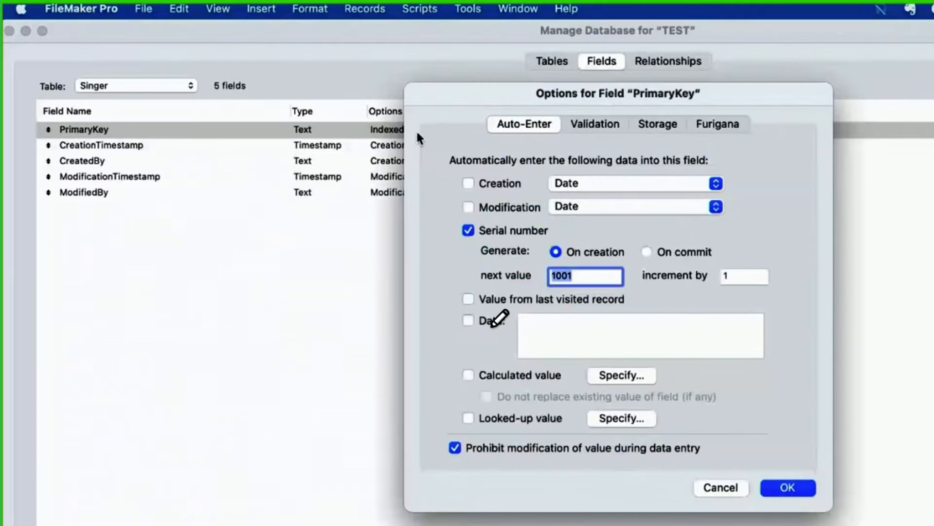
{"action": "left_click", "coordinate": [593, 128]}
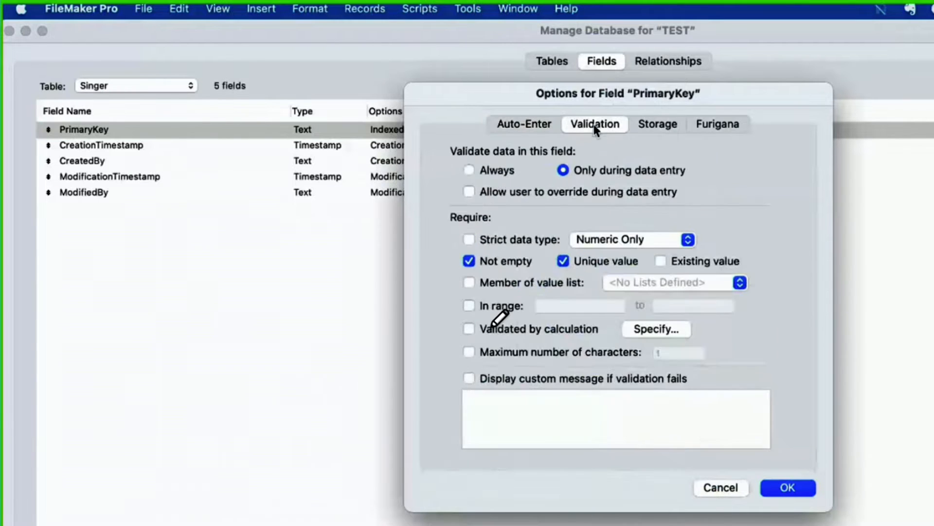
{"action": "left_click", "coordinate": [588, 261]}
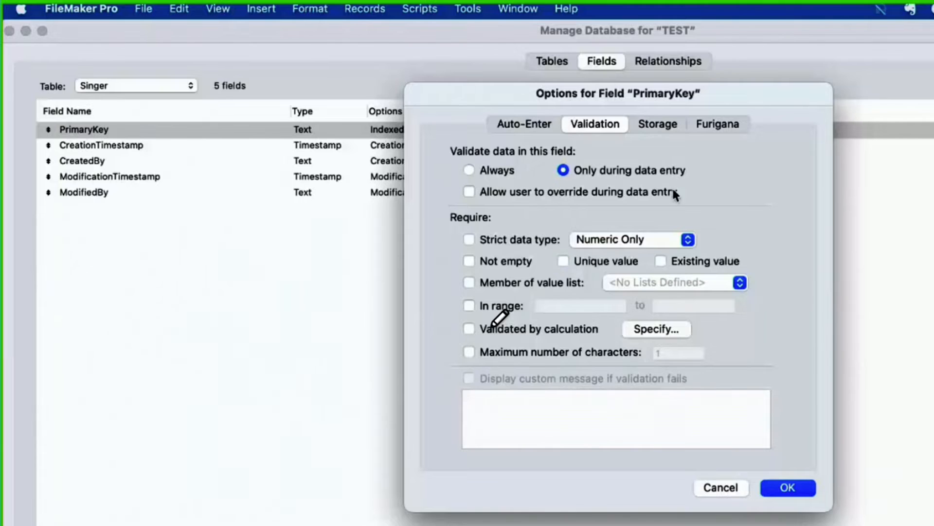
{"action": "left_click", "coordinate": [645, 123]}
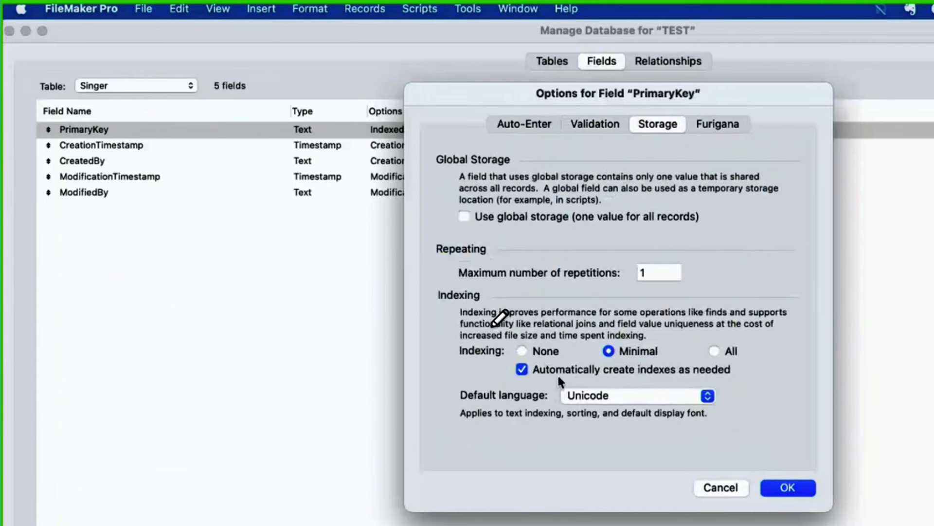
{"action": "left_click", "coordinate": [591, 370]}
{"action": "left_click", "coordinate": [597, 376]}
{"action": "left_click", "coordinate": [714, 126]}
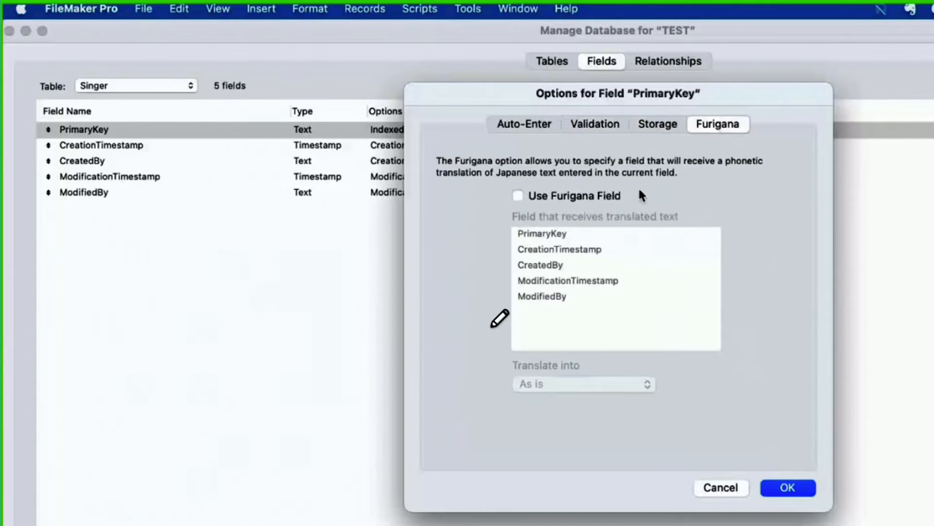
{"action": "left_click", "coordinate": [520, 125]}
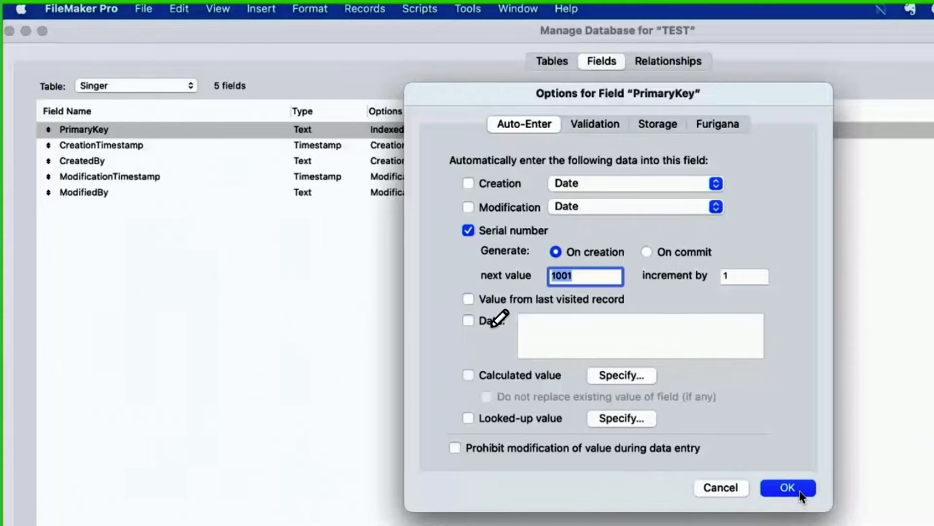
{"action": "left_click", "coordinate": [799, 491]}
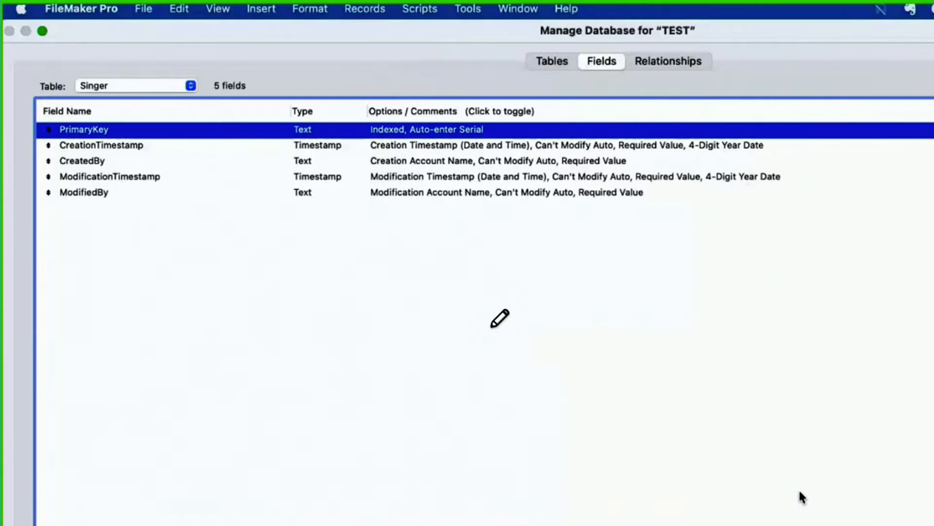
Step: Make the Games table's PrimaryKey auto-enter a serial number from 1001 instead of a calculated value, and allow modification during data entry
{"action": "left_click", "coordinate": [126, 85]}
{"action": "left_click", "coordinate": [118, 32]}
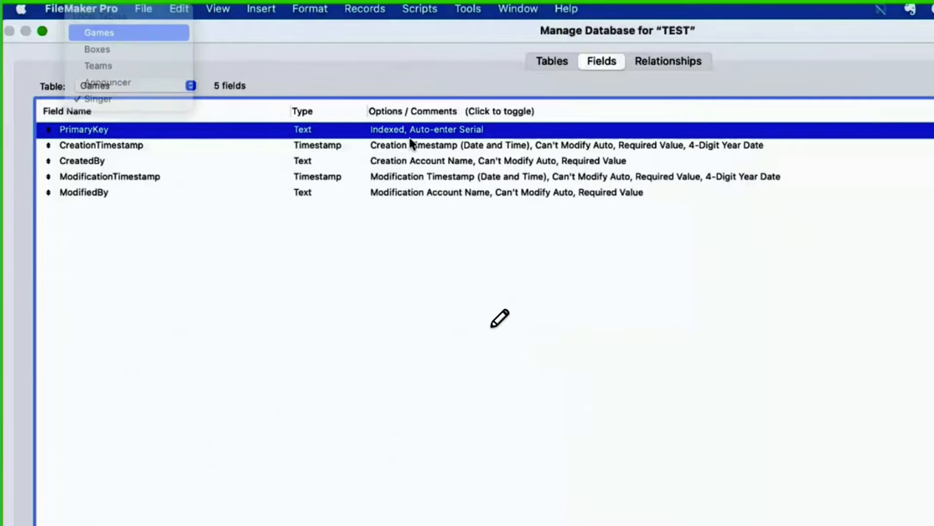
{"action": "double_click", "coordinate": [384, 134]}
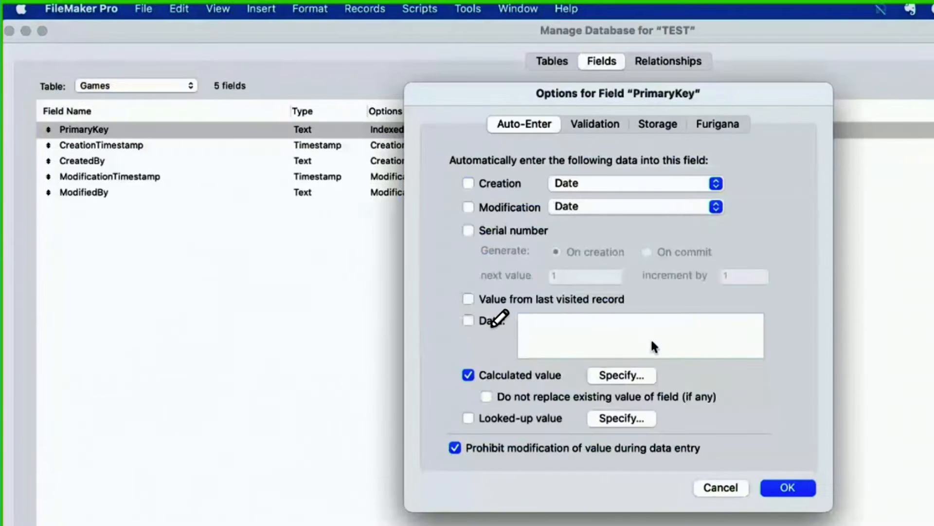
{"action": "left_click", "coordinate": [495, 228]}
{"action": "left_click", "coordinate": [553, 275]}
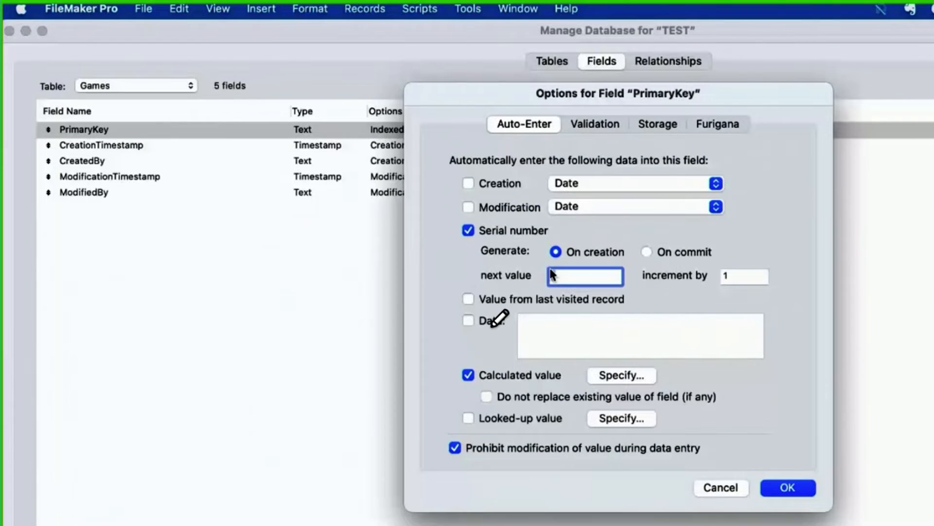
{"action": "type", "text": "1001"}
{"action": "left_click", "coordinate": [468, 375]}
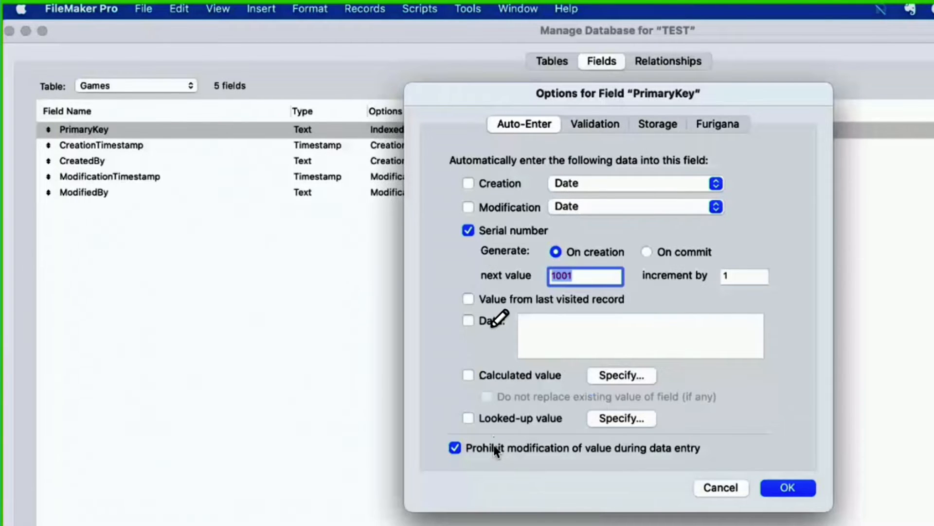
{"action": "left_click", "coordinate": [494, 448]}
Step: Remove the not-empty and unique-value requirements from the Games table's PrimaryKey field
{"action": "left_click", "coordinate": [591, 124]}
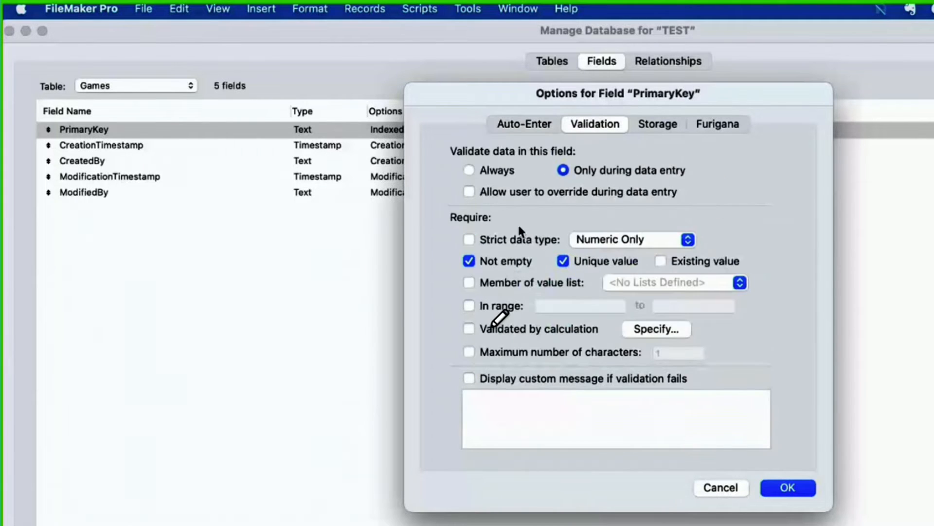
{"action": "left_click", "coordinate": [504, 264]}
{"action": "left_click", "coordinate": [585, 264]}
{"action": "left_click", "coordinate": [659, 125]}
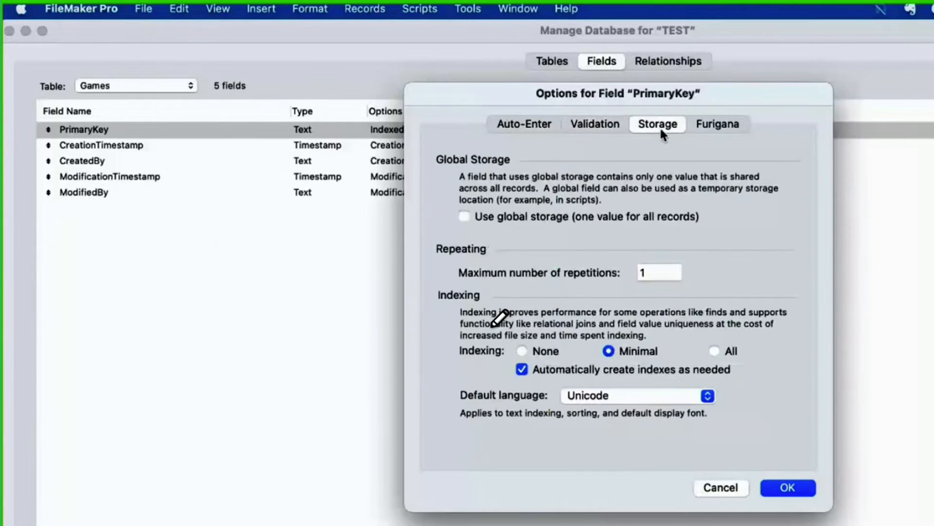
{"action": "left_click", "coordinate": [539, 369]}
{"action": "left_click", "coordinate": [721, 125]}
{"action": "left_click", "coordinate": [792, 490]}
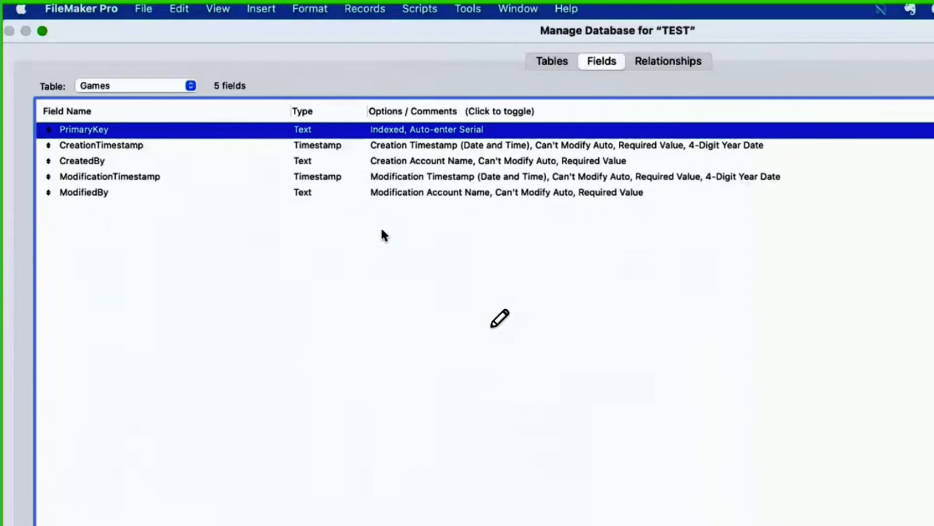
Step: Make the Boxes table's PrimaryKey auto-enter a serial number from 1001 instead of a calculated value, and allow modification during data entry
{"action": "left_click", "coordinate": [166, 89]}
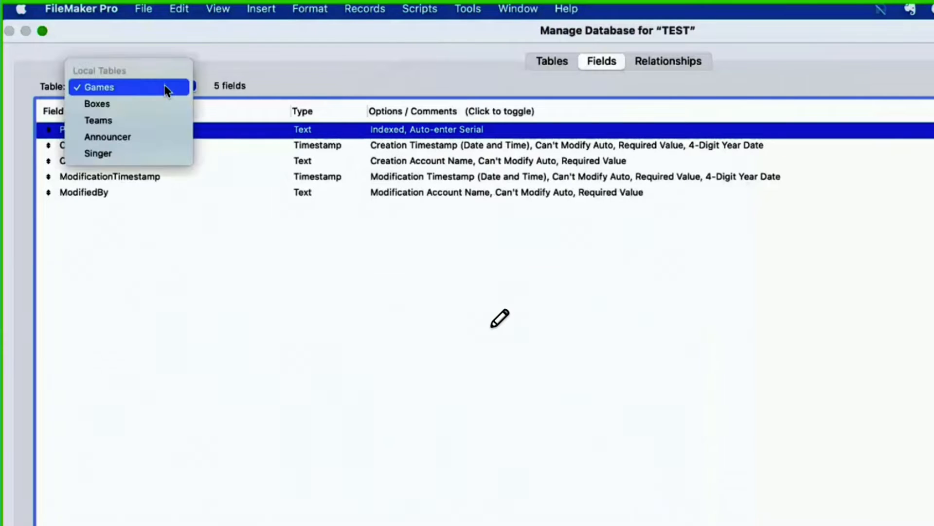
{"action": "left_click", "coordinate": [159, 102]}
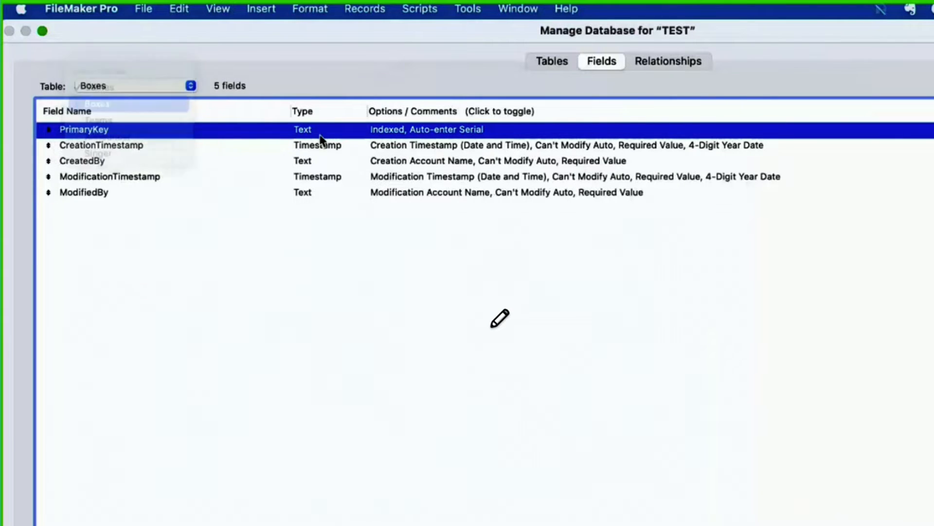
{"action": "double_click", "coordinate": [323, 128]}
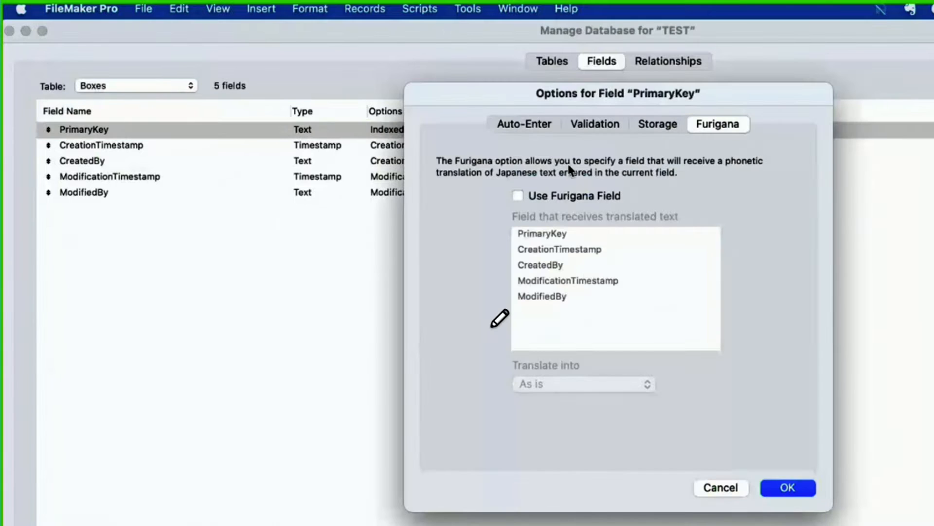
{"action": "left_click", "coordinate": [535, 124]}
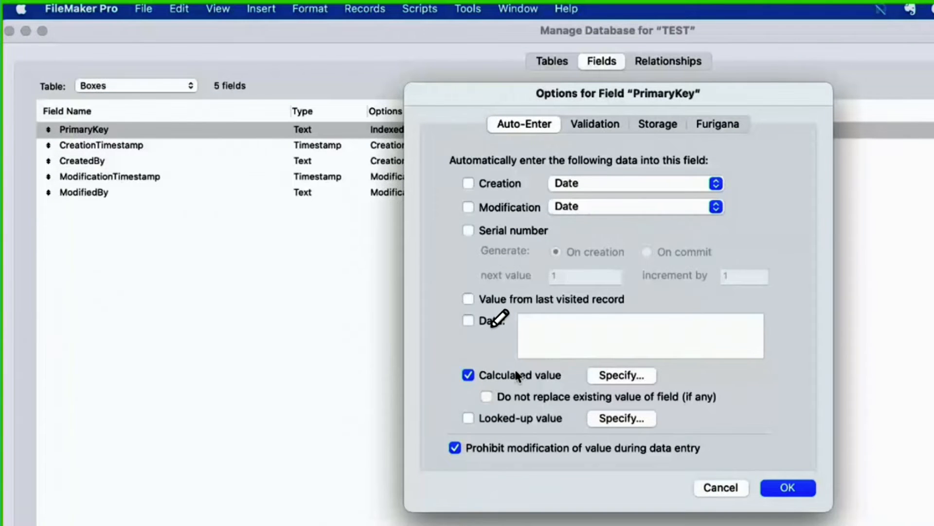
{"action": "left_click", "coordinate": [504, 233]}
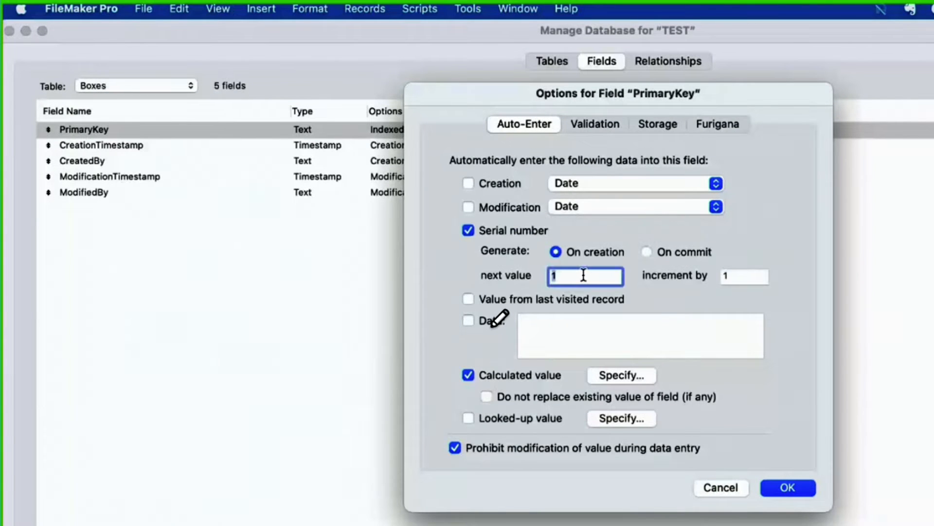
{"action": "type", "text": "1001"}
{"action": "left_click", "coordinate": [520, 376]}
{"action": "left_click", "coordinate": [513, 447]}
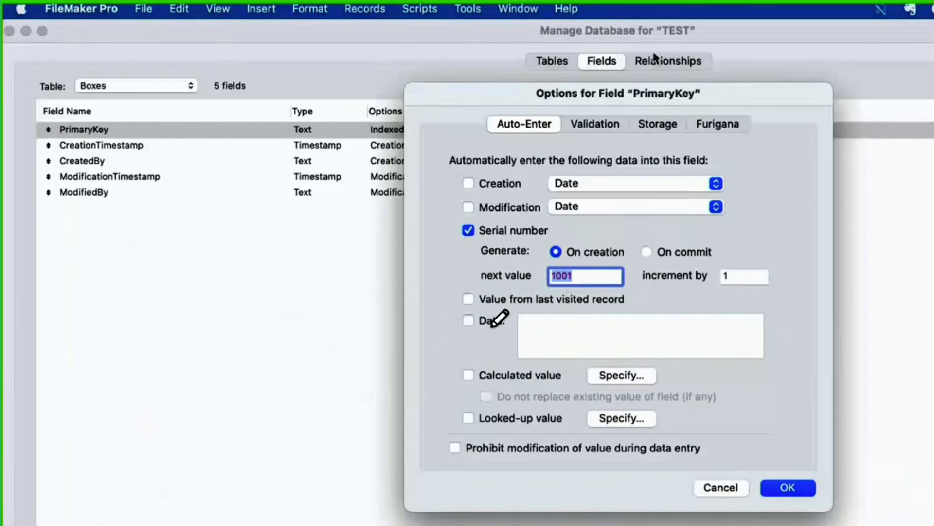
Step: Remove the not-empty and unique-value requirements from the Boxes table's PrimaryKey field
{"action": "left_click", "coordinate": [609, 126]}
{"action": "left_click", "coordinate": [507, 263]}
{"action": "left_click", "coordinate": [576, 262]}
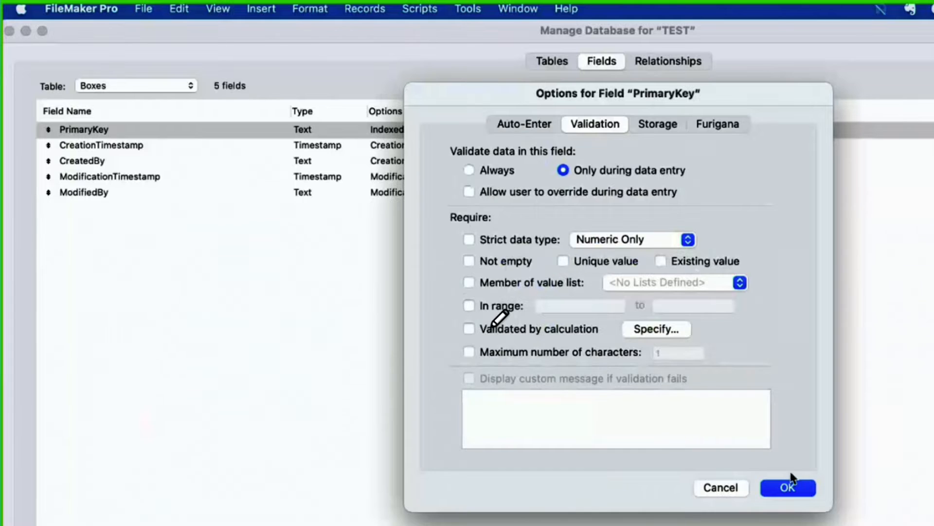
{"action": "left_click", "coordinate": [799, 492]}
Step: Remove the not-empty and unique-value requirements from the Teams table's PrimaryKey field
{"action": "left_click", "coordinate": [141, 86]}
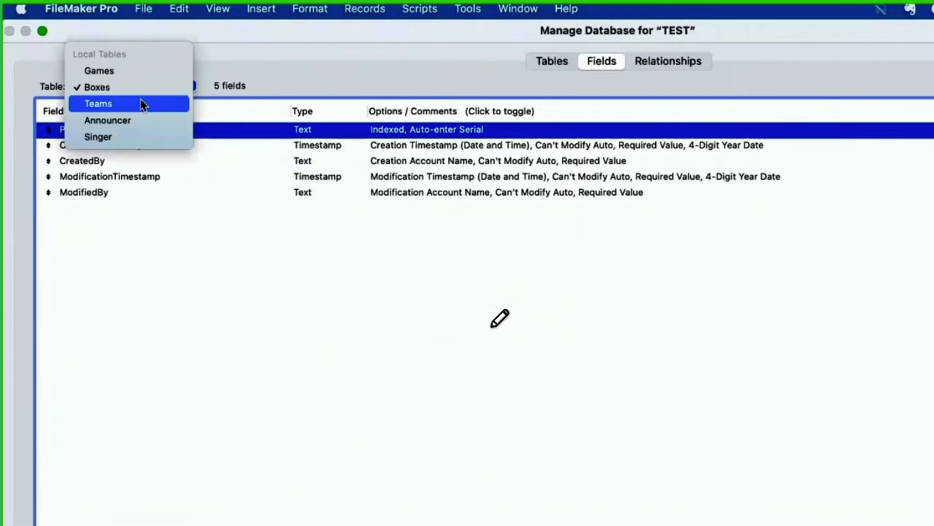
{"action": "left_click", "coordinate": [142, 103]}
{"action": "double_click", "coordinate": [341, 131]}
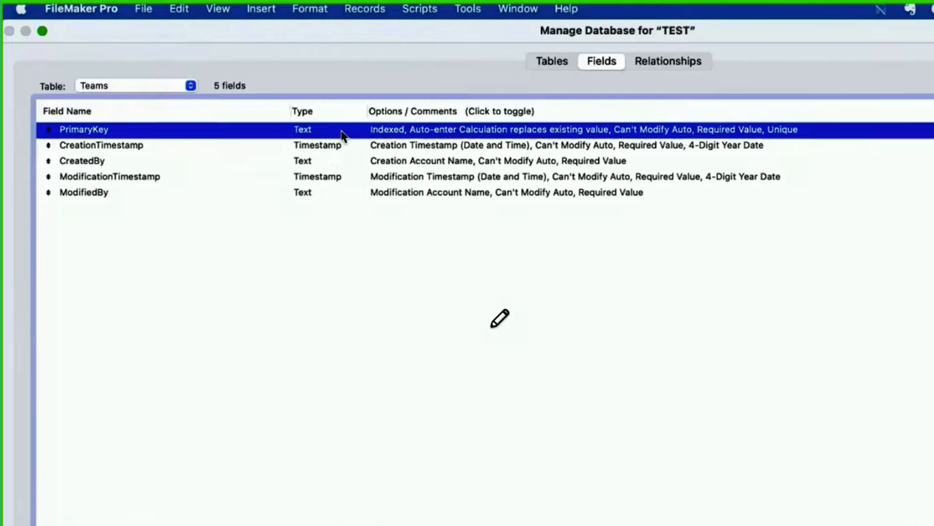
{"action": "left_click", "coordinate": [506, 263]}
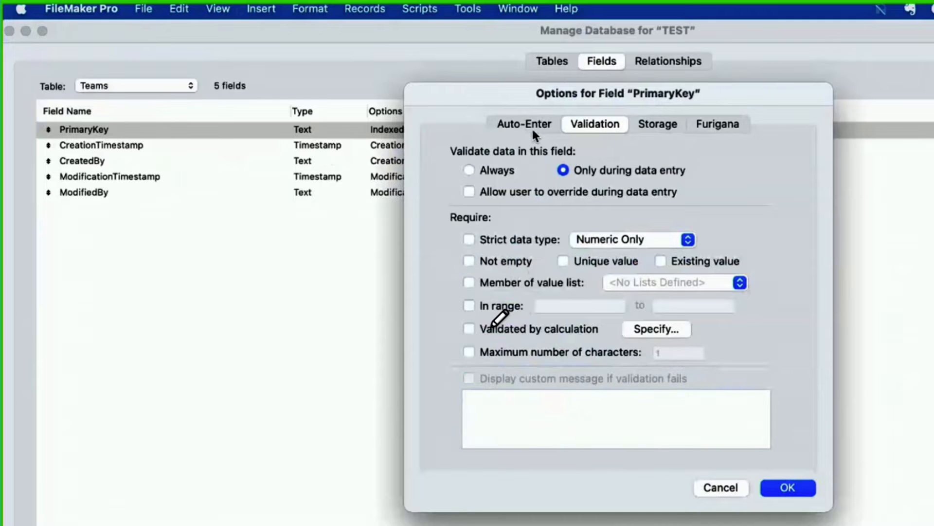
Step: Make the Teams table's PrimaryKey auto-enter a serial number from 1001 instead of a calculated value, and allow modification during data entry
{"action": "left_click", "coordinate": [530, 126]}
{"action": "left_click", "coordinate": [504, 233]}
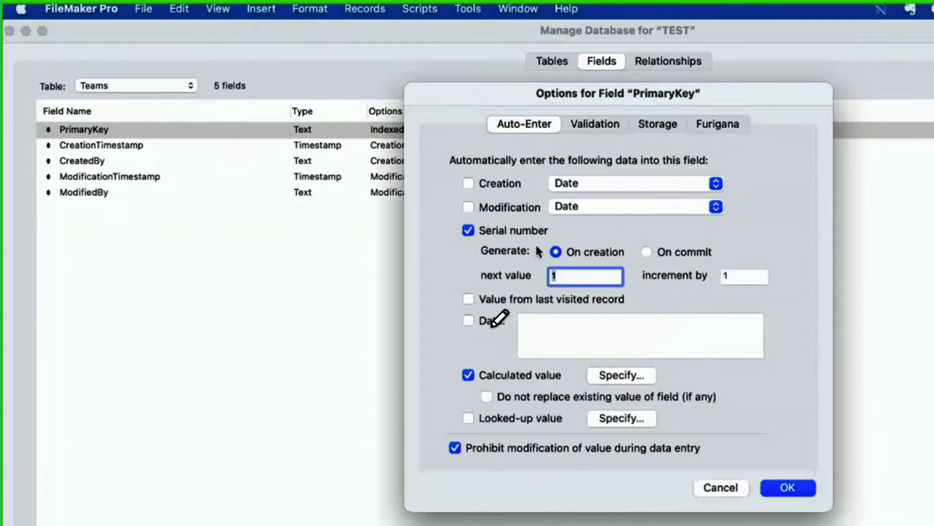
{"action": "type", "text": "001"}
{"action": "left_click", "coordinate": [469, 375]}
{"action": "left_click", "coordinate": [474, 448]}
{"action": "left_click", "coordinate": [798, 487]}
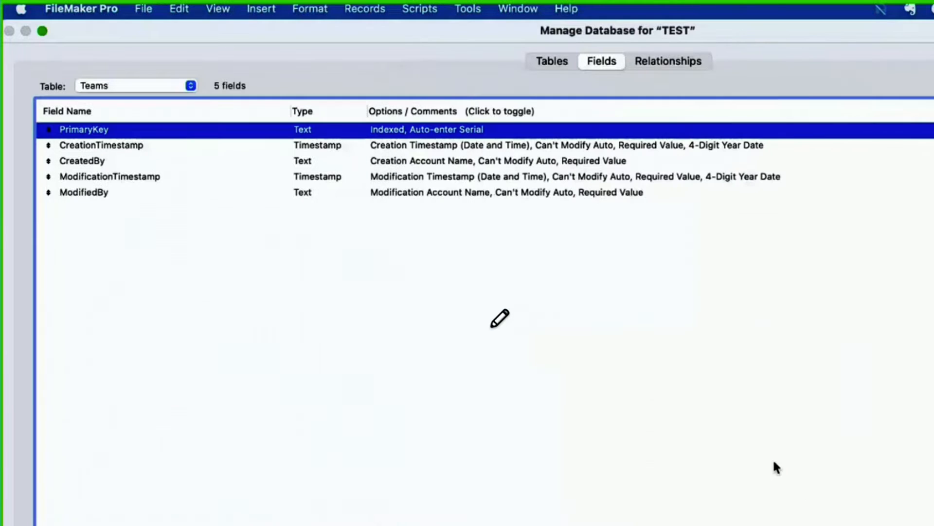
Step: Make the Announcer table's PrimaryKey auto-enter a serial number from 1001 instead of a calculated value, and allow modification during data entry
{"action": "left_click", "coordinate": [132, 86]}
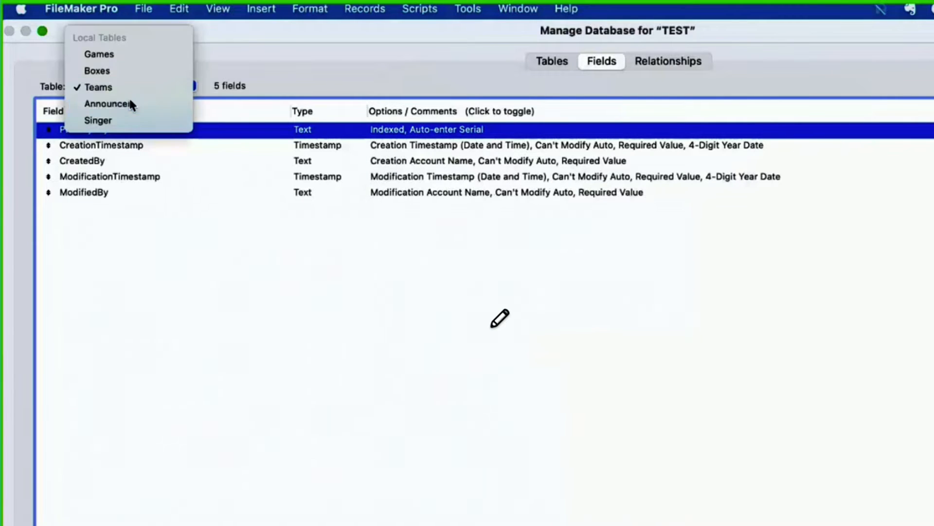
{"action": "left_click", "coordinate": [128, 102]}
{"action": "double_click", "coordinate": [275, 134]}
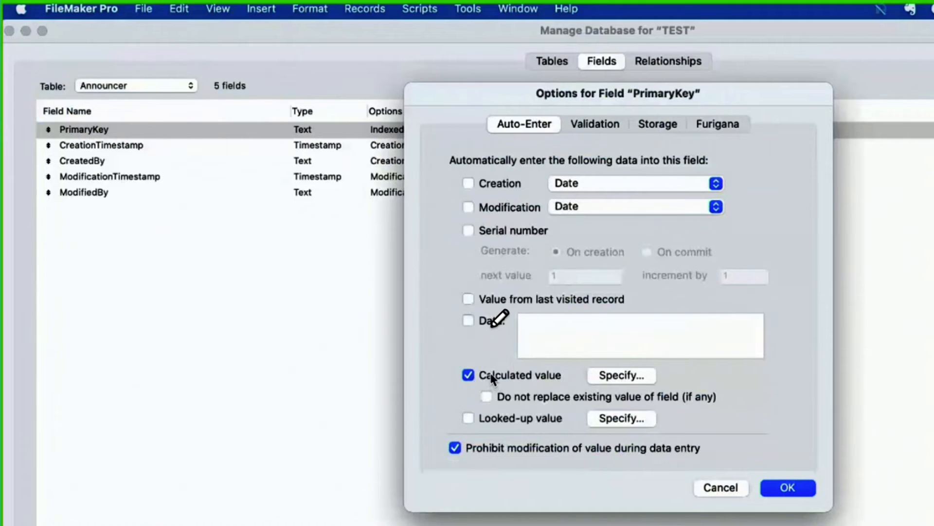
{"action": "left_click", "coordinate": [468, 375]}
{"action": "left_click", "coordinate": [494, 233]}
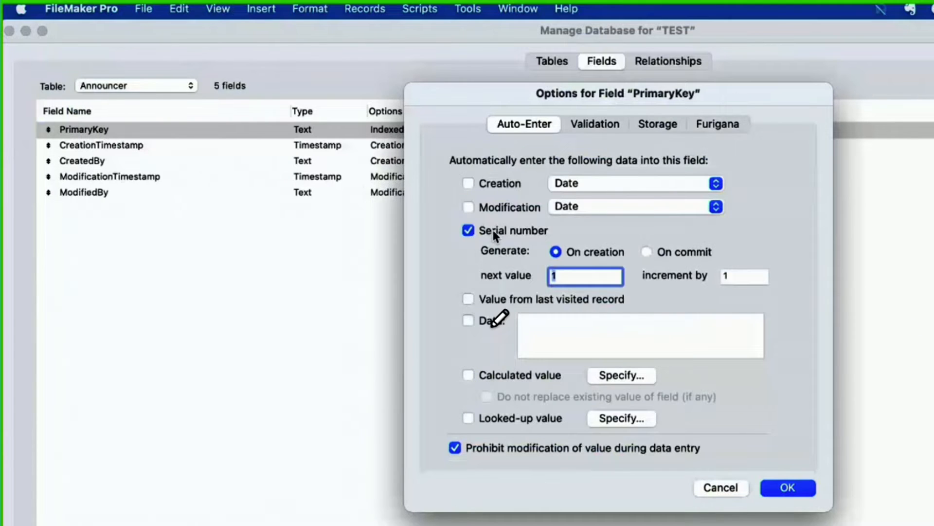
{"action": "type", "text": "1001"}
{"action": "left_click", "coordinate": [529, 453]}
Step: Remove the not-empty and unique-value requirements from the Announcer table's PrimaryKey field
{"action": "left_click", "coordinate": [596, 124]}
{"action": "left_click", "coordinate": [487, 264]}
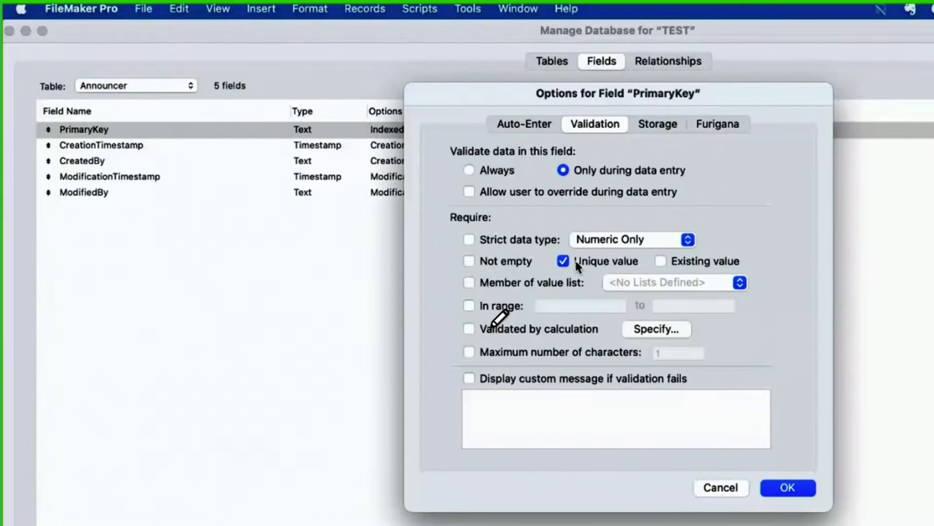
{"action": "key", "text": "Return"}
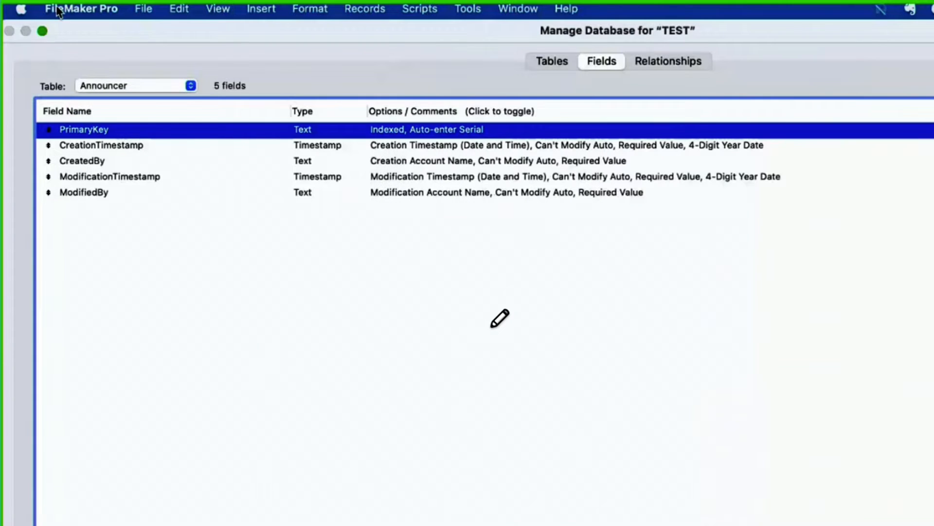
Step: Check the PrimaryKey options in the Singer and Games tables
{"action": "left_click", "coordinate": [104, 91]}
{"action": "left_click", "coordinate": [108, 102]}
{"action": "left_click", "coordinate": [116, 91]}
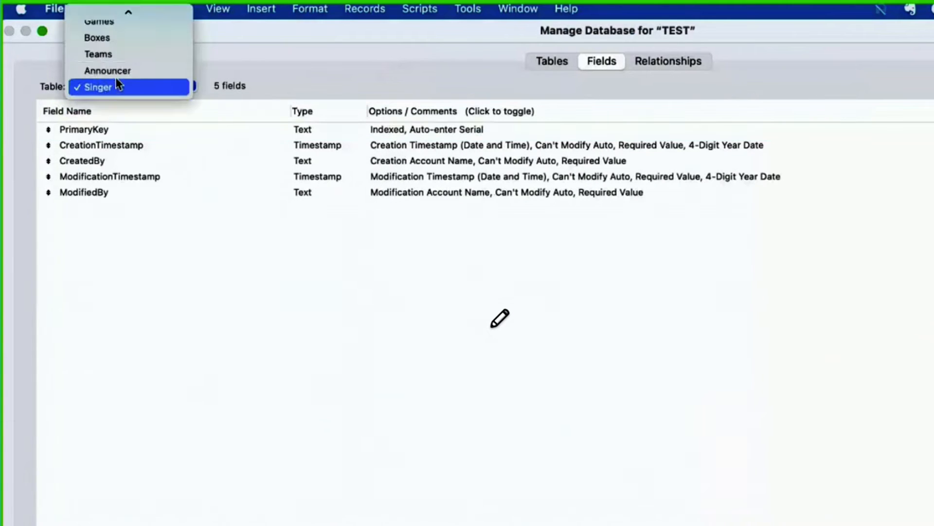
{"action": "left_click", "coordinate": [116, 33]}
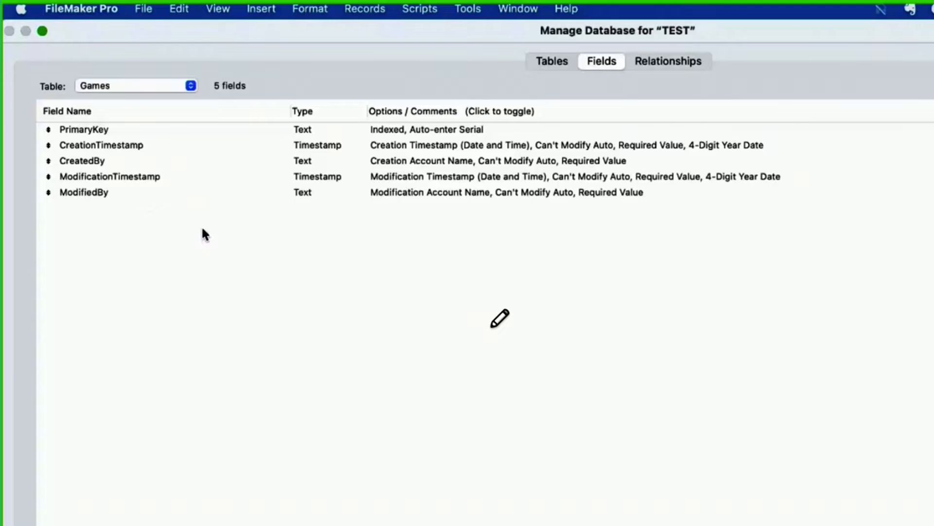
Step: Remove the Birthday table occurrence with the missing table from the relationships graph
{"action": "left_click", "coordinate": [656, 69]}
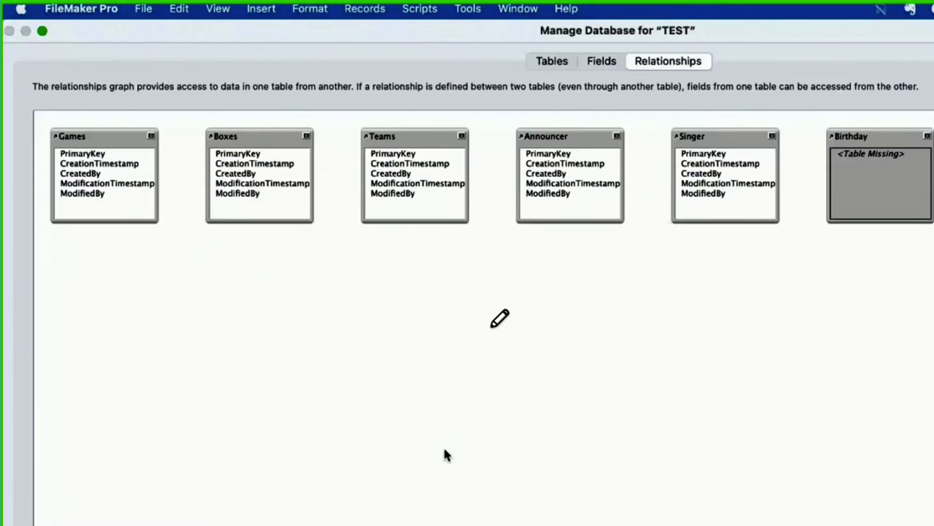
{"action": "left_click", "coordinate": [880, 168]}
{"action": "key", "text": "Delete"}
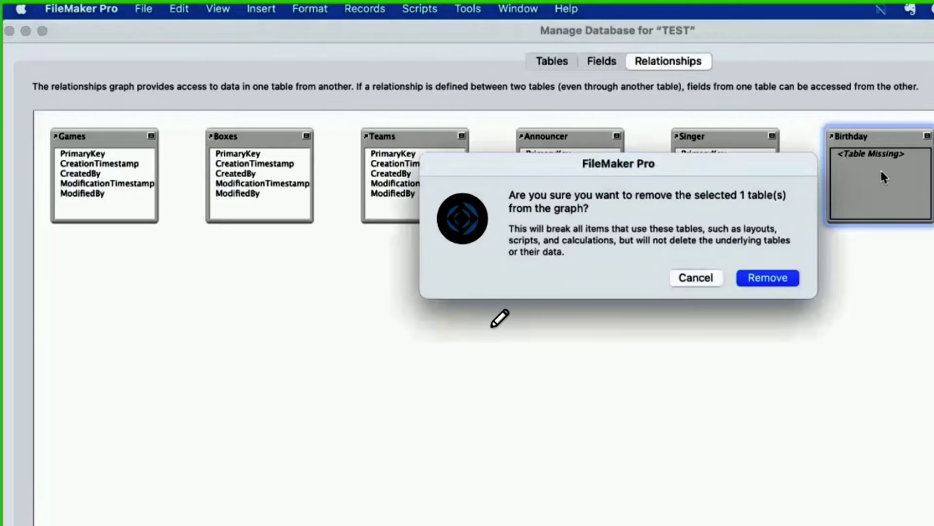
{"action": "left_click", "coordinate": [768, 278]}
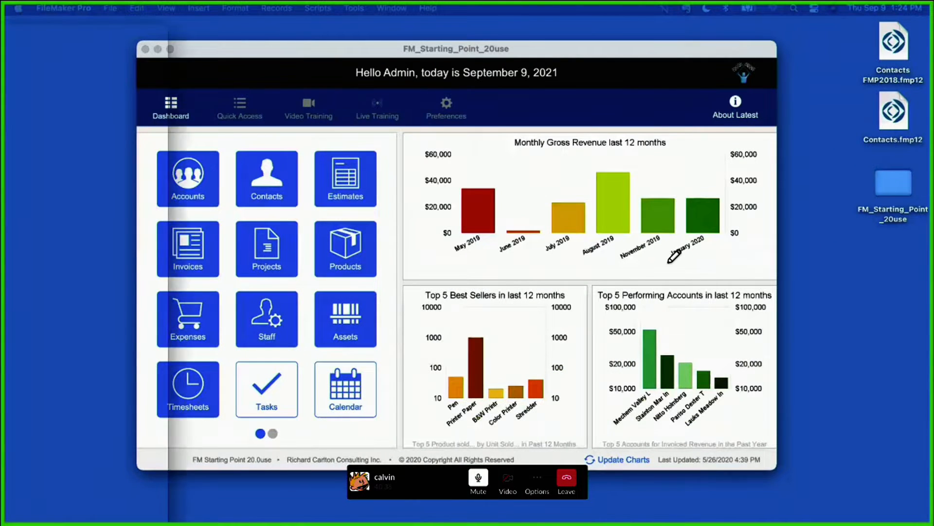
Step: Close the FM_Starting_Point_20use and Contacts windows and reposition the TEST window
{"action": "left_click_drag", "start_coordinate": [2, 15], "coordinate": [541, 12]}
{"action": "left_click", "coordinate": [145, 50]}
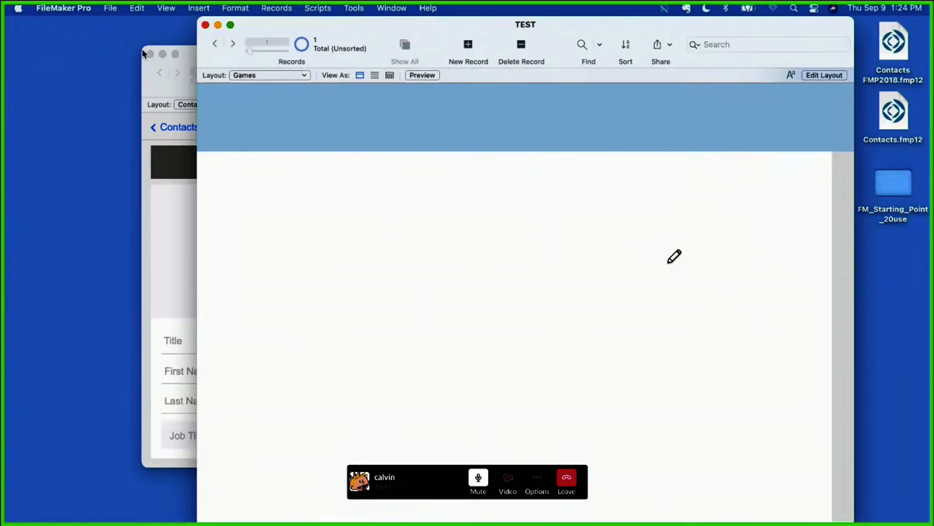
{"action": "left_click", "coordinate": [149, 54]}
{"action": "left_click_drag", "start_coordinate": [256, 26], "coordinate": [167, 10]}
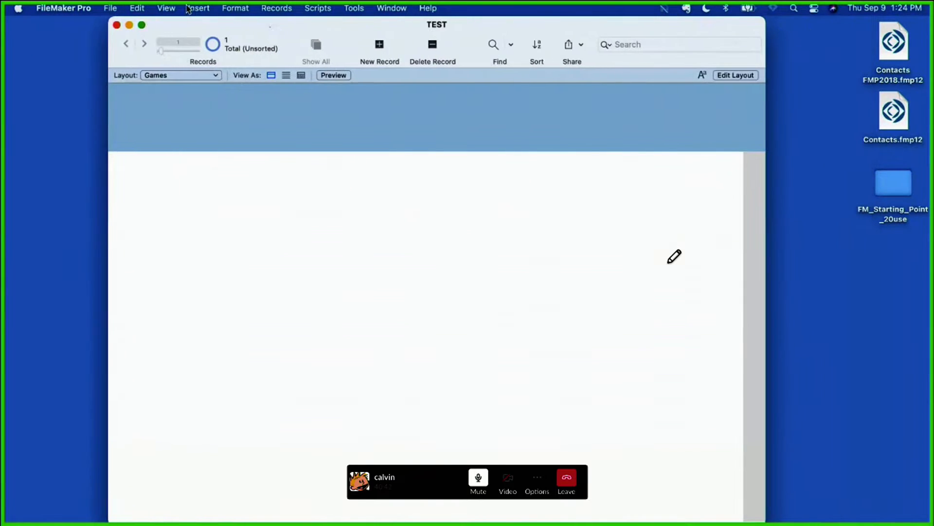
Step: Edit the Games layout and delete its Top Navigation part
{"action": "left_click", "coordinate": [736, 77]}
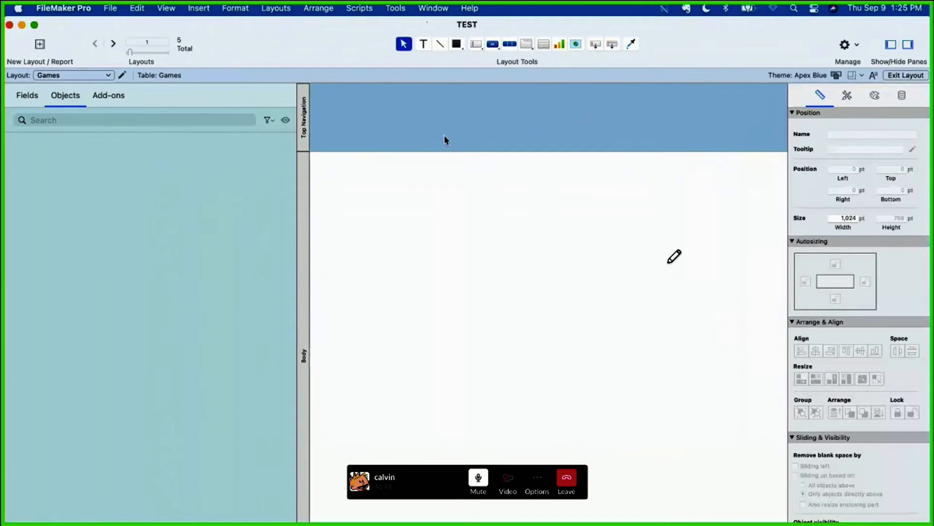
{"action": "left_click", "coordinate": [304, 129]}
{"action": "key", "text": "Delete"}
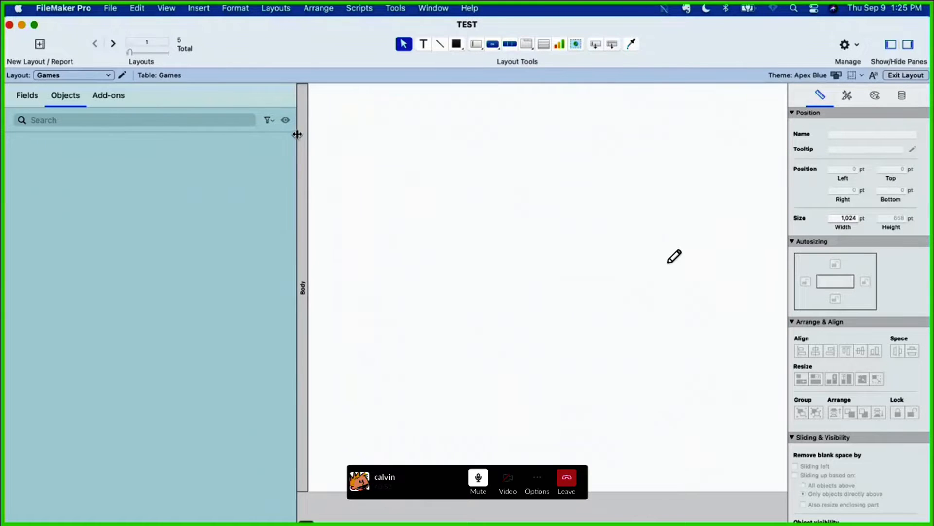
Step: Narrow the objects pane and add a field named Date of type Date to the Games table
{"action": "left_click_drag", "start_coordinate": [297, 132], "coordinate": [166, 132]}
{"action": "left_click", "coordinate": [26, 96]}
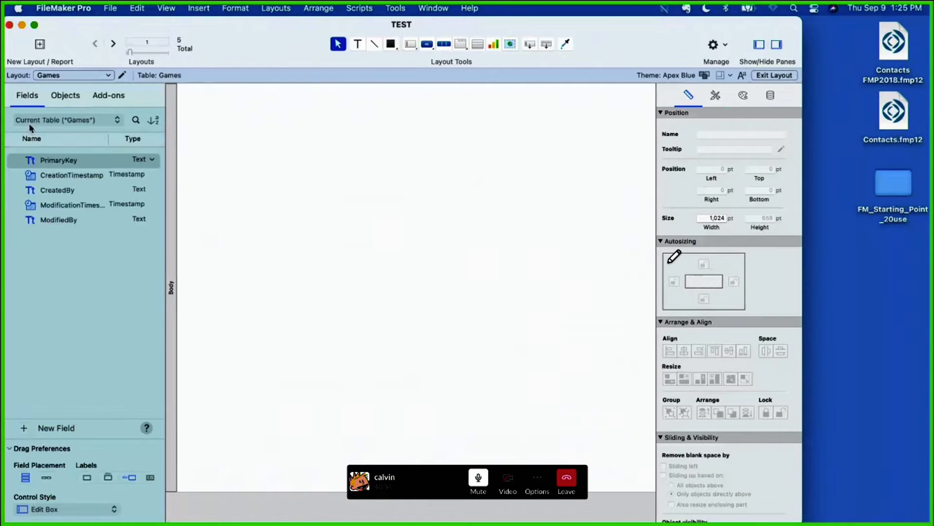
{"action": "left_click", "coordinate": [23, 428]}
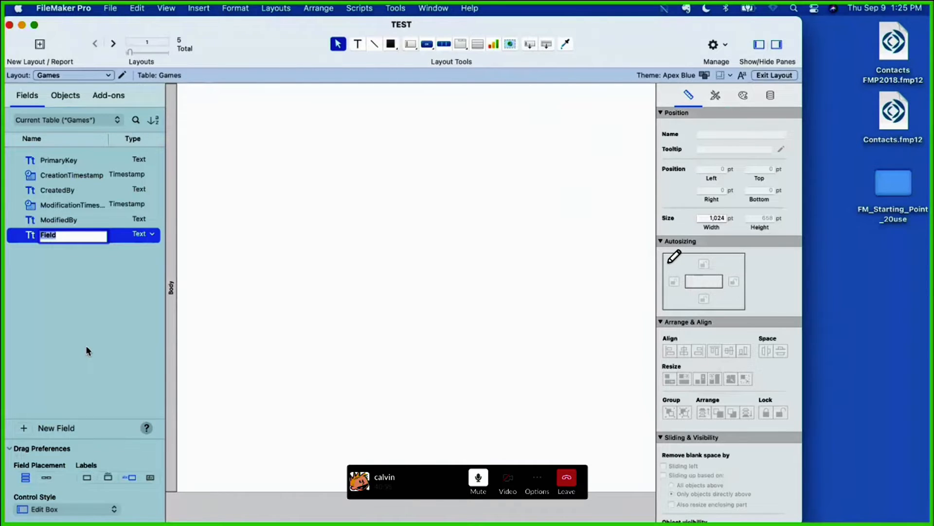
{"action": "type", "text": "Date"}
{"action": "key", "text": "Return"}
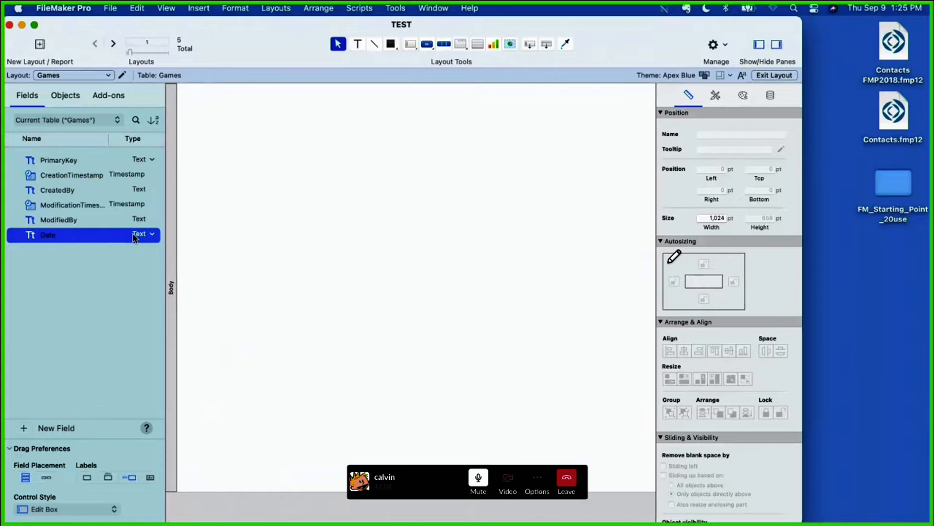
{"action": "left_click", "coordinate": [139, 236]}
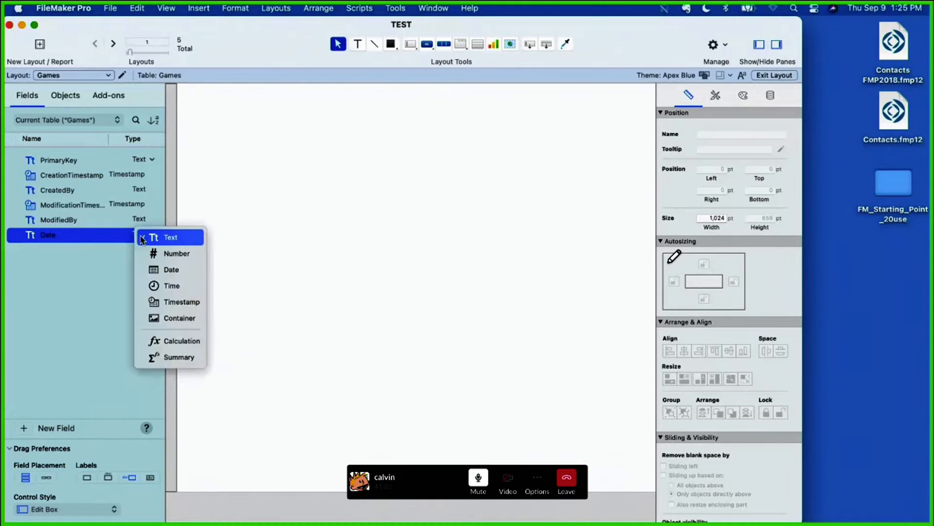
{"action": "left_click", "coordinate": [163, 270]}
Step: Add a field named Team of type Text to the Games table
{"action": "left_click", "coordinate": [22, 429]}
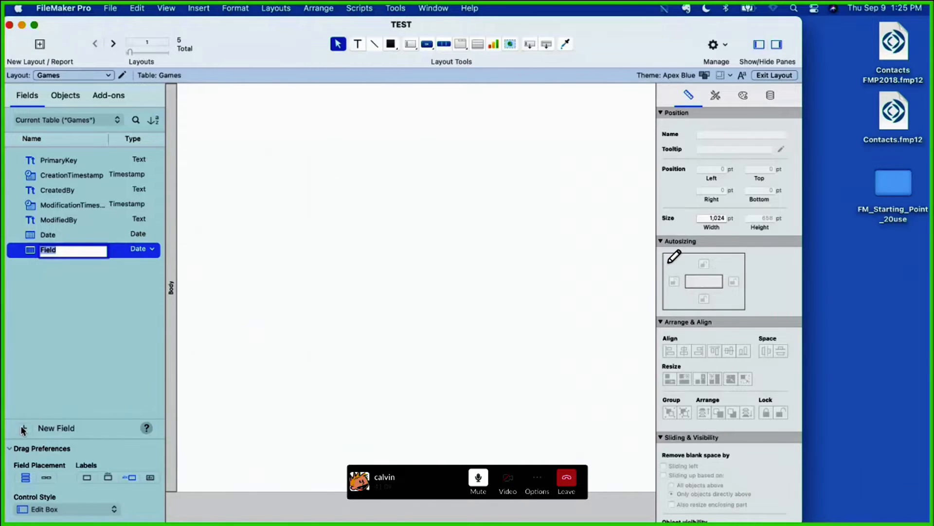
{"action": "type", "text": "Team"}
{"action": "key", "text": "Return"}
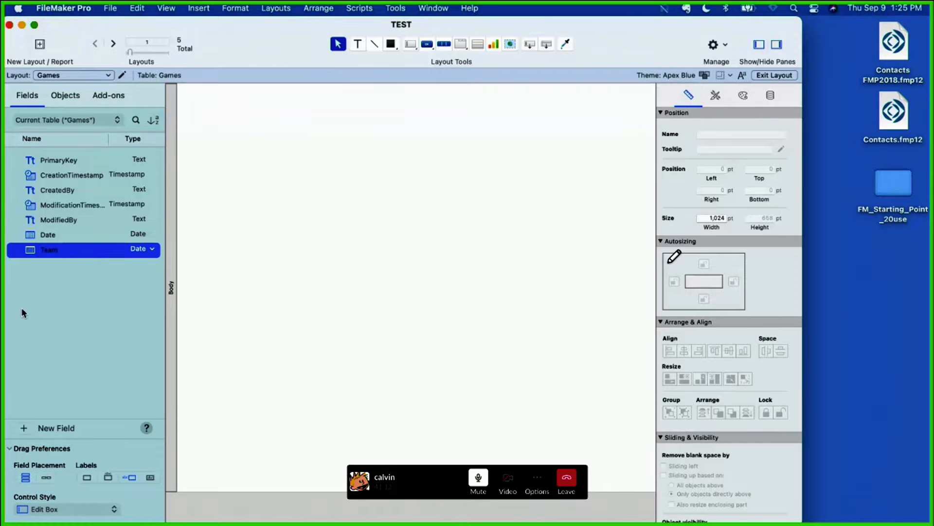
{"action": "left_click", "coordinate": [144, 250]}
{"action": "left_click", "coordinate": [160, 225]}
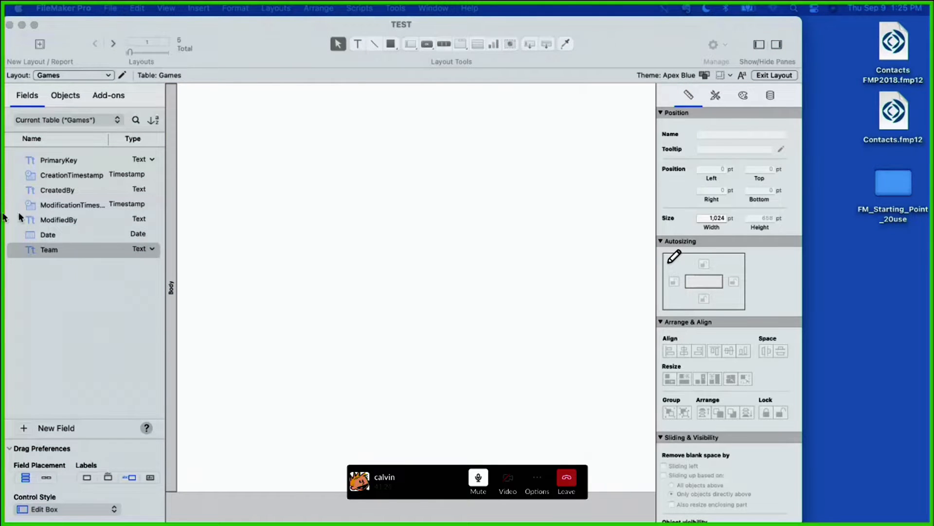
Step: Place the Date and Team fields together near the top of the Games layout, and create a new record in Browse mode
{"action": "left_click", "coordinate": [74, 283]}
{"action": "left_click", "coordinate": [59, 236], "text": "shift"}
{"action": "left_click_drag", "start_coordinate": [59, 236], "coordinate": [292, 124]}
{"action": "left_click", "coordinate": [286, 230]}
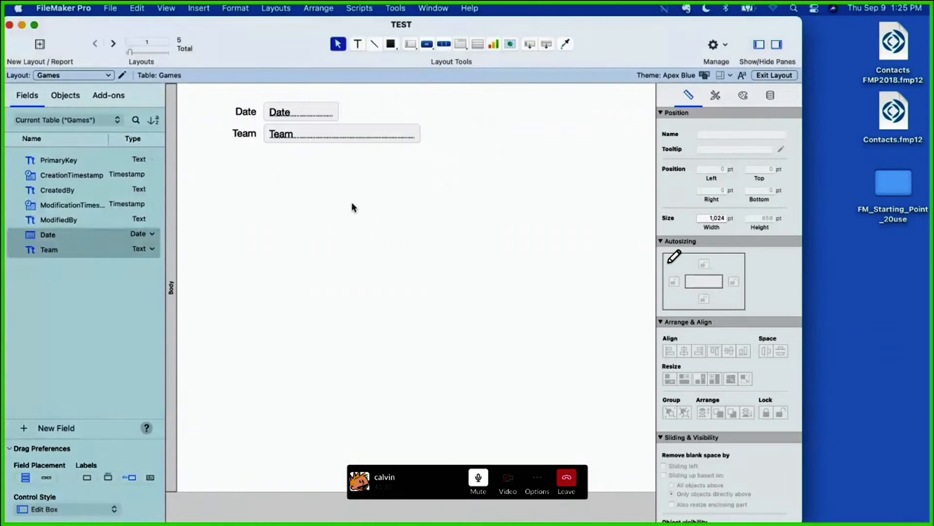
{"action": "key", "text": "super+b"}
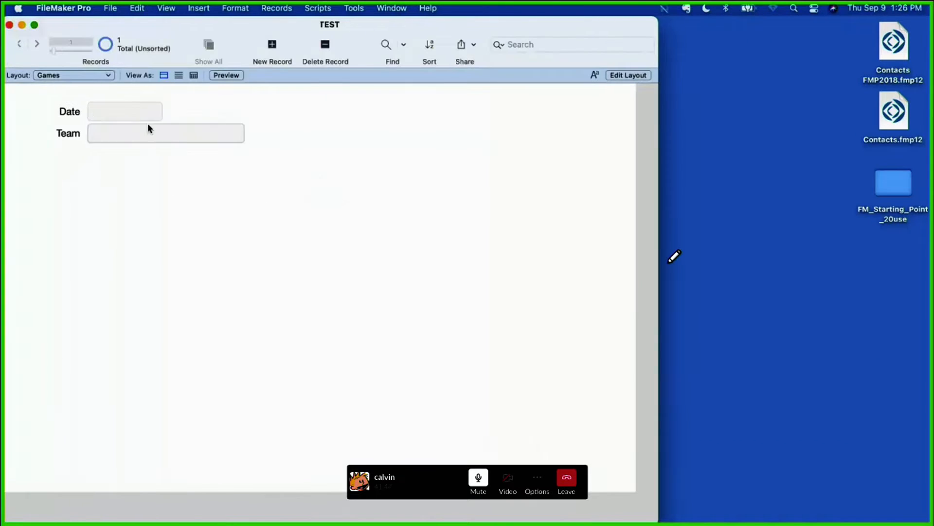
{"action": "left_click", "coordinate": [442, 45]}
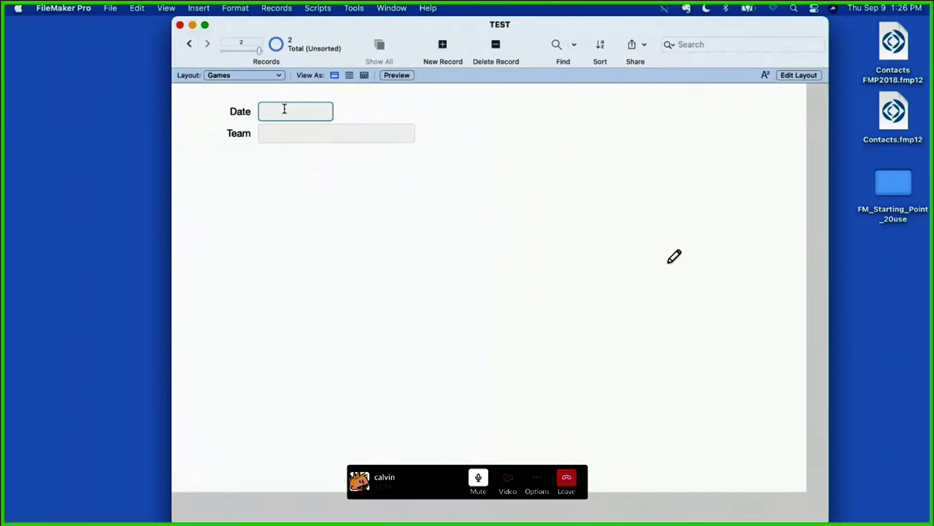
Step: Set the Date field's control style on the Games layout to Drop-down Calendar and return to Browse mode
{"action": "left_click", "coordinate": [798, 75]}
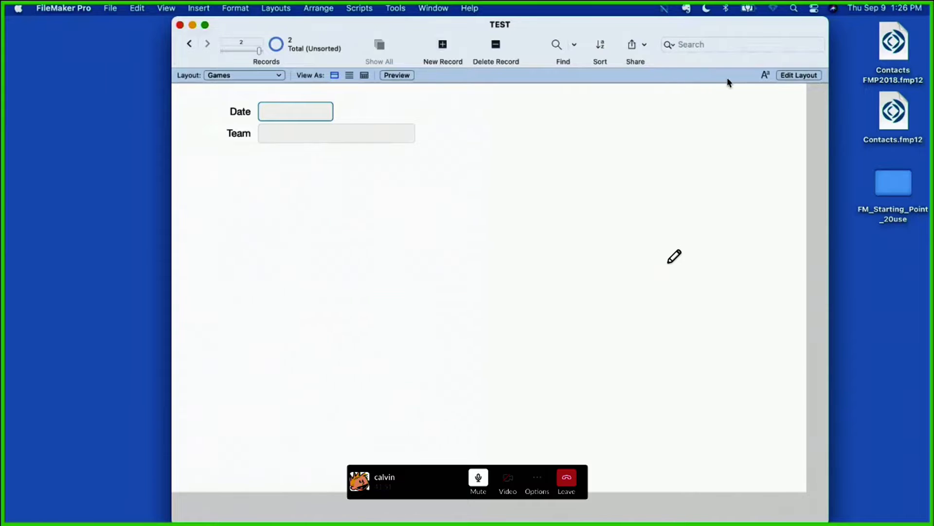
{"action": "left_click", "coordinate": [872, 96]}
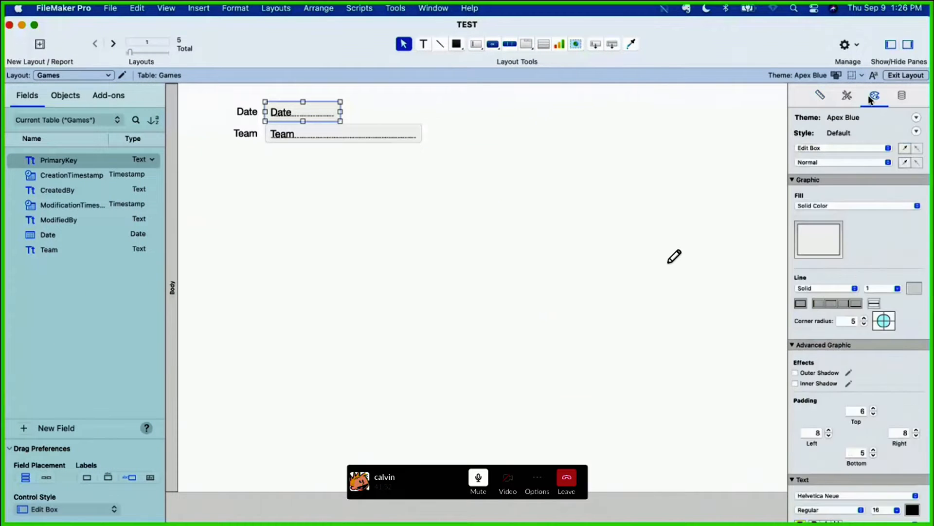
{"action": "left_click", "coordinate": [901, 95]}
{"action": "left_click", "coordinate": [861, 204]}
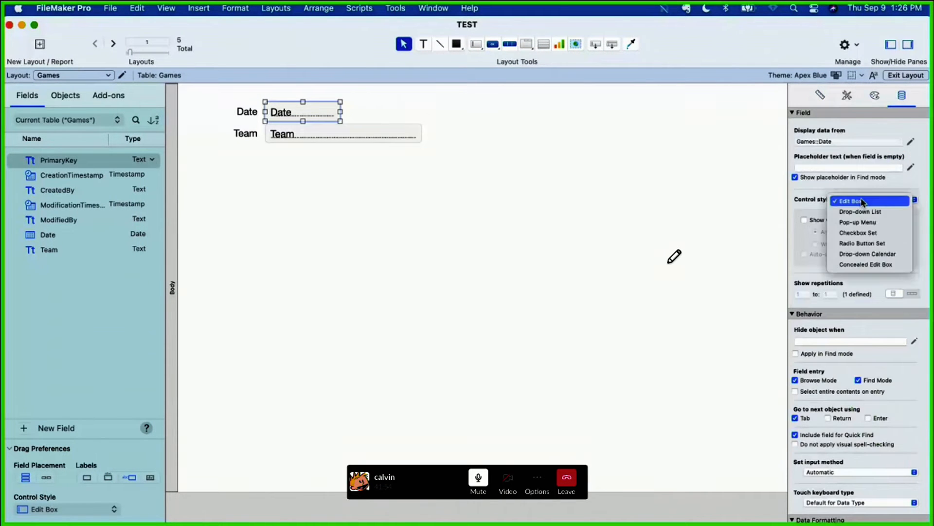
{"action": "left_click", "coordinate": [867, 253]}
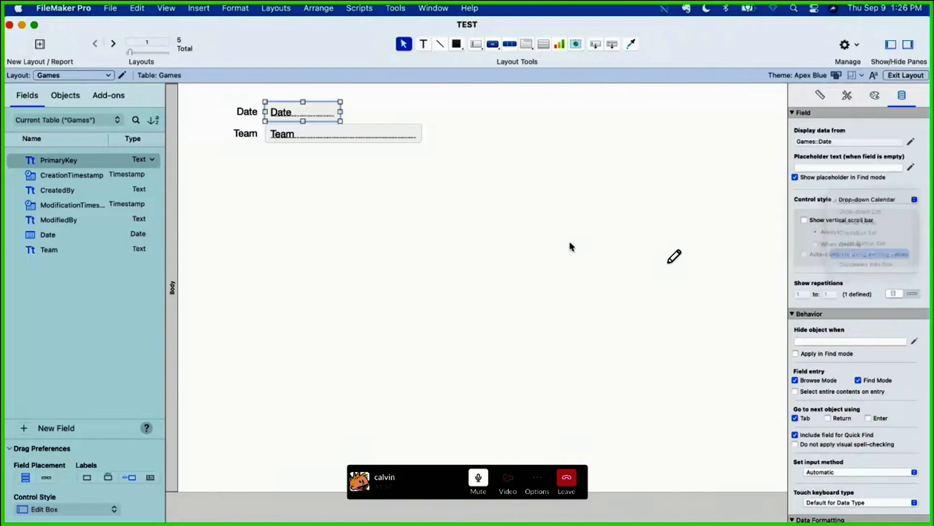
{"action": "left_click", "coordinate": [906, 75]}
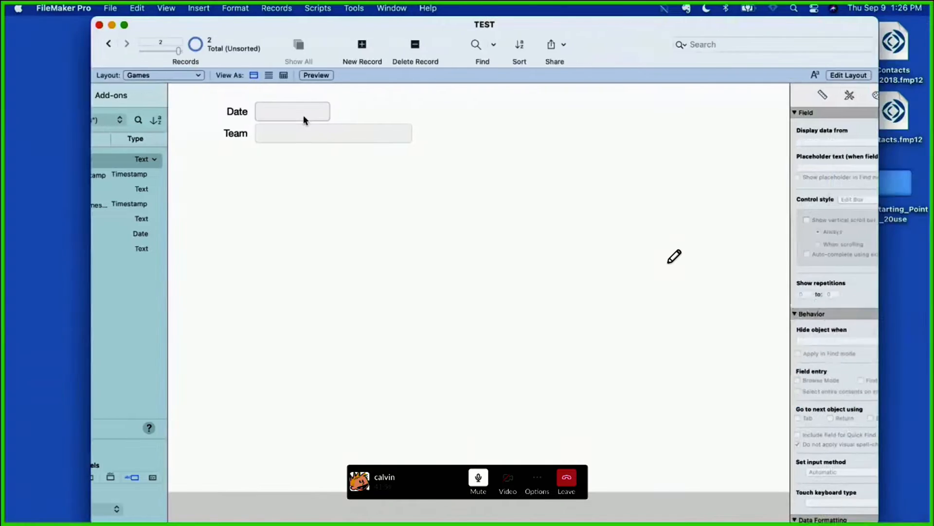
Step: Fill in the new Games record with the date 9/9/2021 and the team Mighty Beavers
{"action": "left_click", "coordinate": [303, 115]}
{"action": "left_click", "coordinate": [334, 166]}
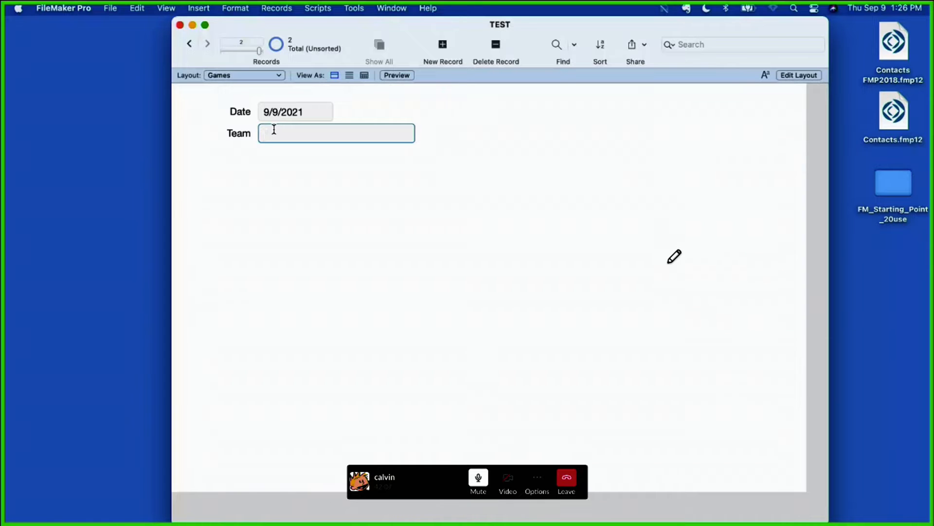
{"action": "type", "text": "Mighty Beavers"}
{"action": "left_click", "coordinate": [383, 256]}
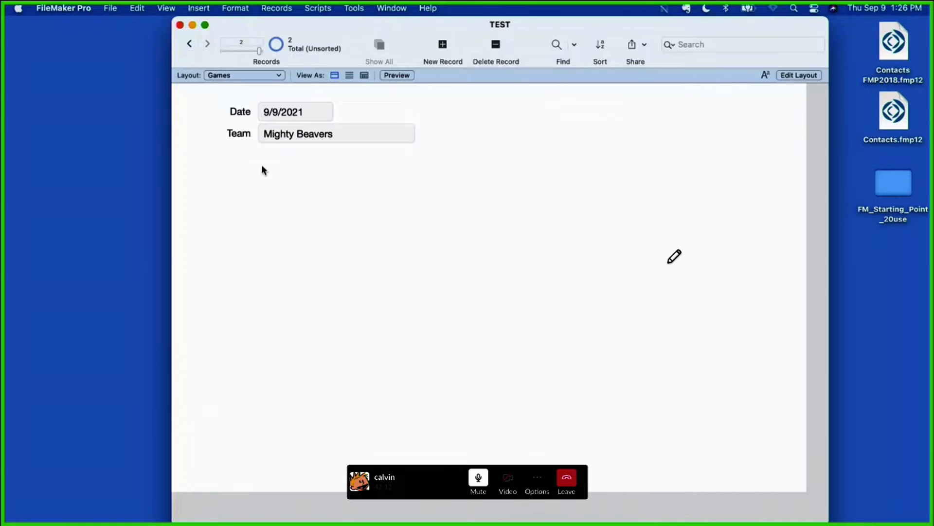
Step: Close the TEST database and reopen it from TEST.fmp12 on the desktop
{"action": "left_click_drag", "start_coordinate": [191, 22], "coordinate": [151, 37]}
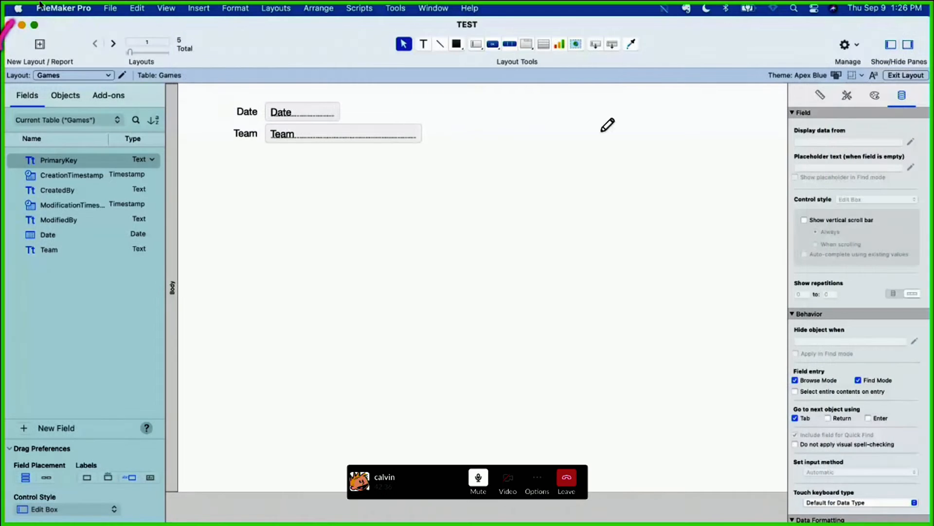
{"action": "left_click", "coordinate": [9, 25]}
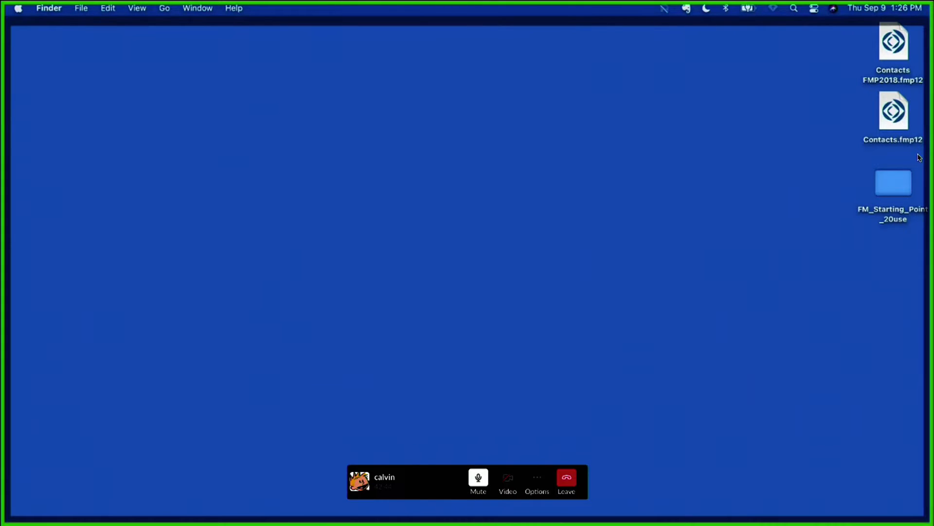
{"action": "left_click_drag", "start_coordinate": [631, 114], "coordinate": [564, 184]}
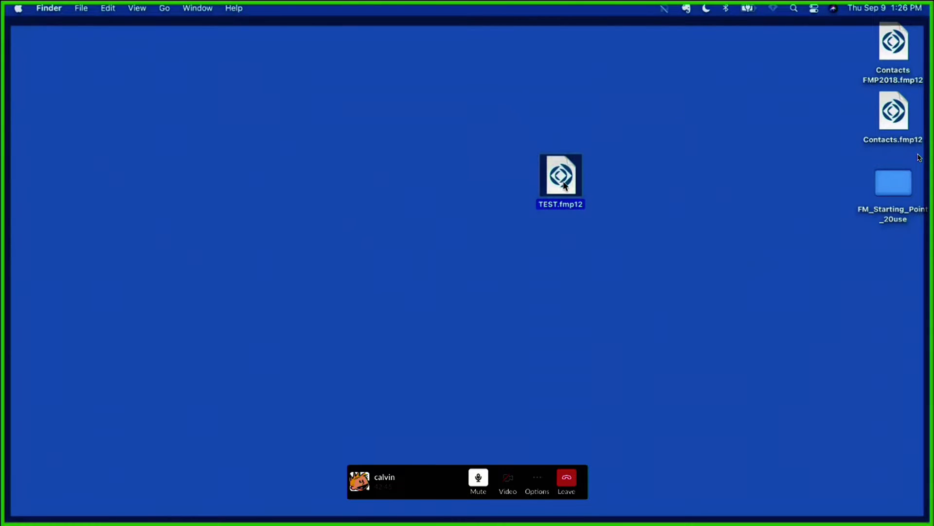
{"action": "double_click", "coordinate": [564, 184]}
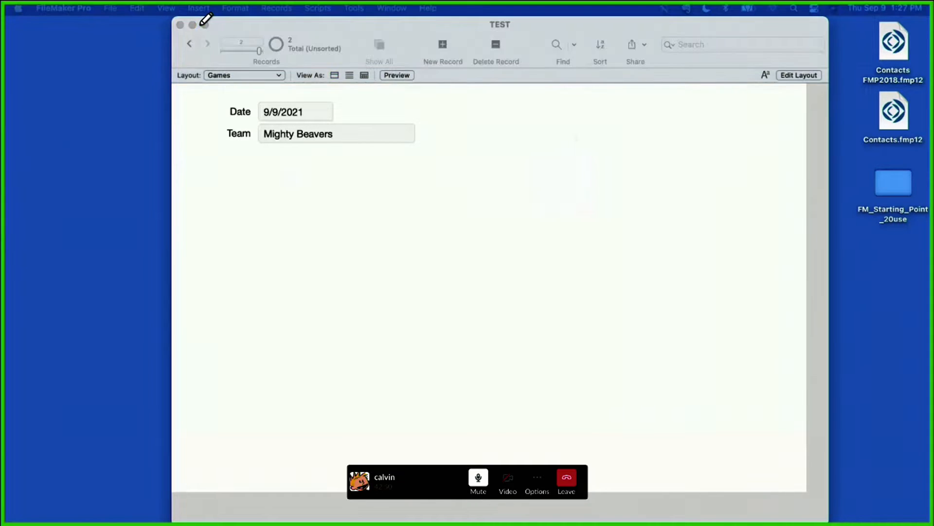
Step: Close the TEST database and rename its desktop file to Iowa Cubs Game Management, keeping the .fmp12 extension
{"action": "left_click_drag", "start_coordinate": [194, 23], "coordinate": [173, 31]}
{"action": "left_click", "coordinate": [319, 297]}
{"action": "key", "text": "super+w"}
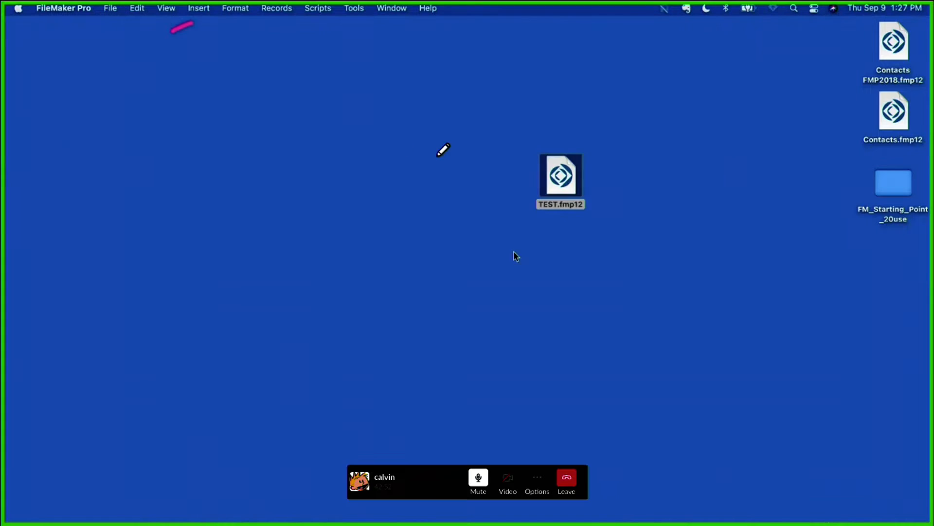
{"action": "left_click", "coordinate": [566, 166]}
{"action": "key", "text": "Return"}
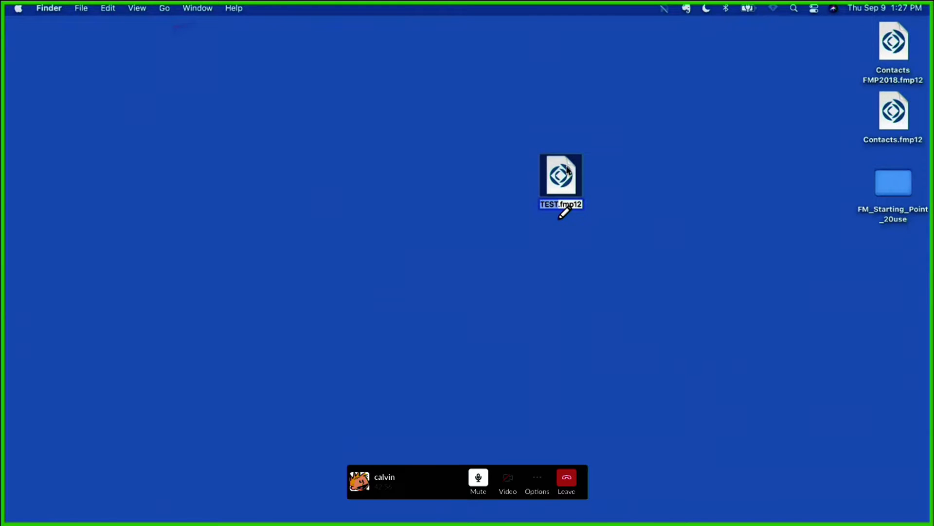
{"action": "key", "text": "BackSpace"}
{"action": "type", "text": "Iowa Cubs"}
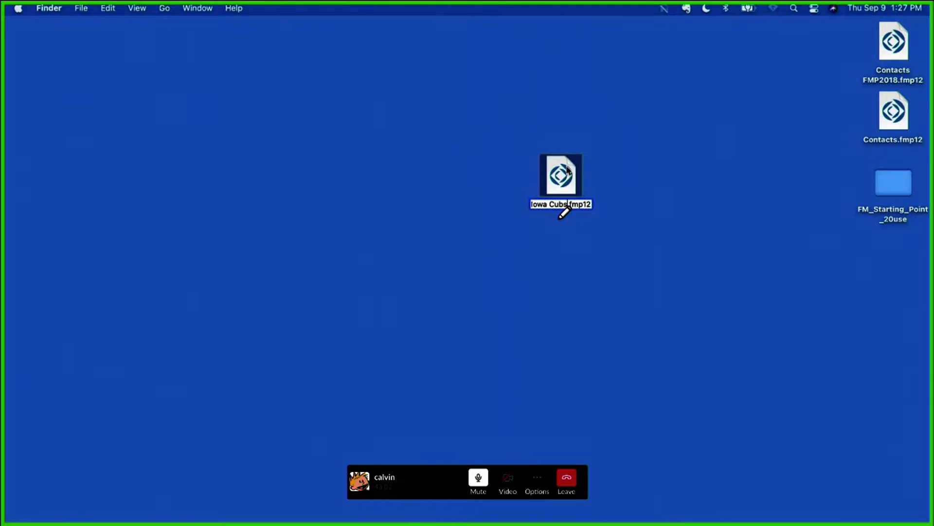
{"action": "type", "text": " Game Man"}
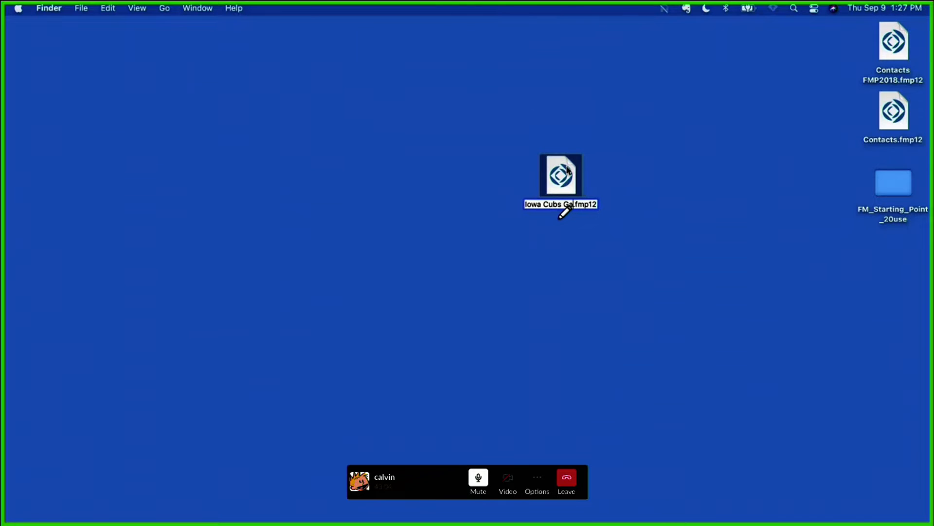
{"action": "type", "text": "agement"}
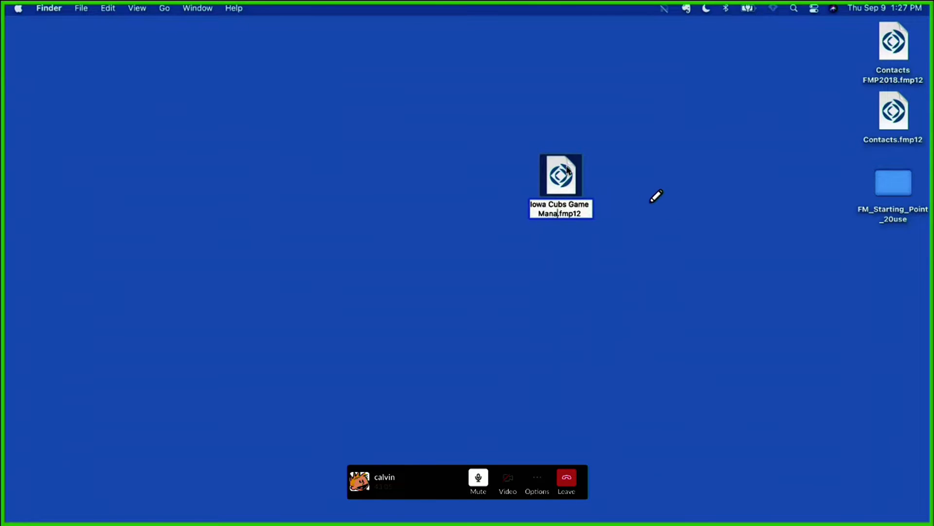
{"action": "key", "text": "Return"}
Step: Open the Iowa Cubs Game Management database and switch the Games layout to Layout mode
{"action": "double_click", "coordinate": [568, 171]}
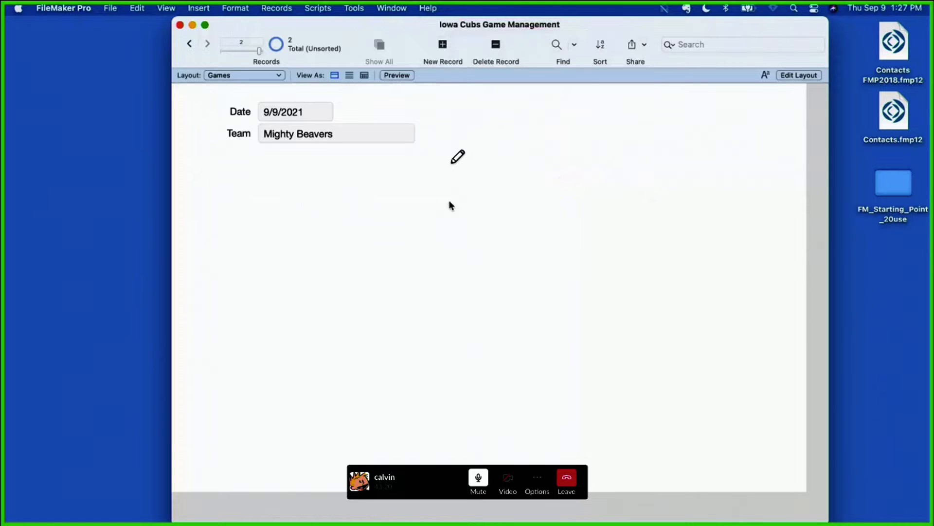
{"action": "left_click", "coordinate": [803, 77]}
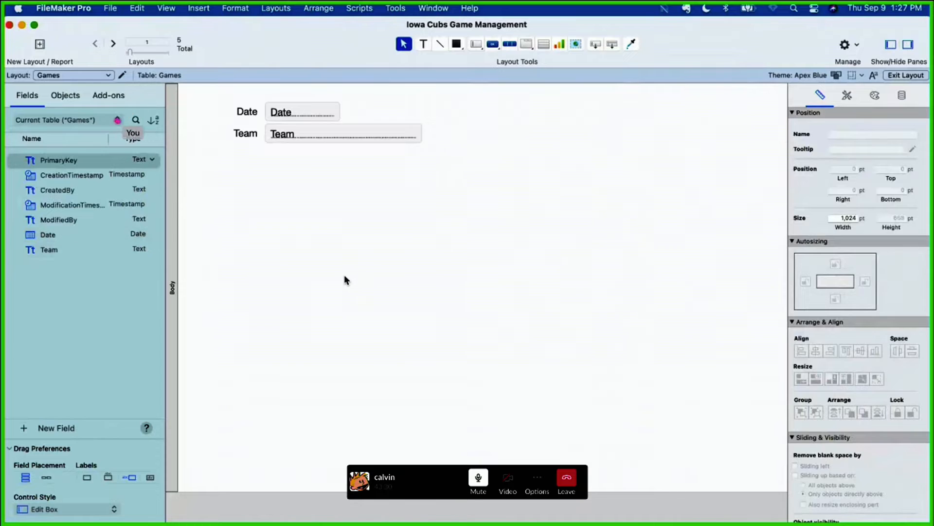
{"action": "left_click", "coordinate": [55, 120]}
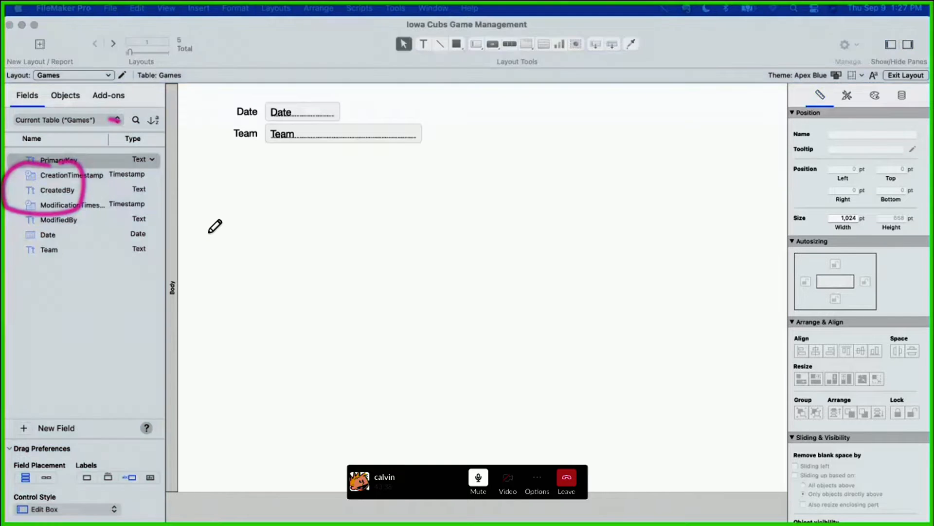
{"action": "left_click", "coordinate": [32, 98]}
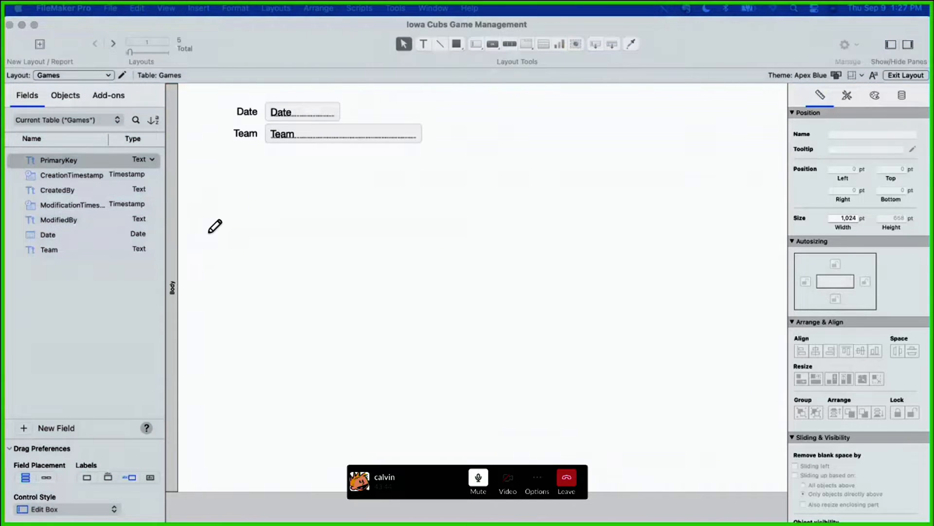
Step: In the relationships graph, move Games below the other tables and add a second occurrence of Boxes beside it
{"action": "left_click_drag", "start_coordinate": [111, 10], "coordinate": [114, 21]}
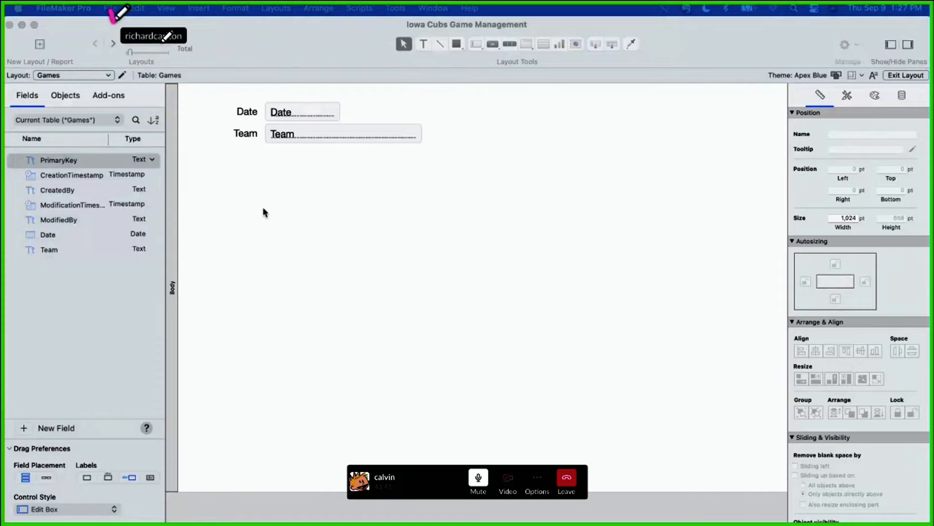
{"action": "left_click", "coordinate": [110, 8]}
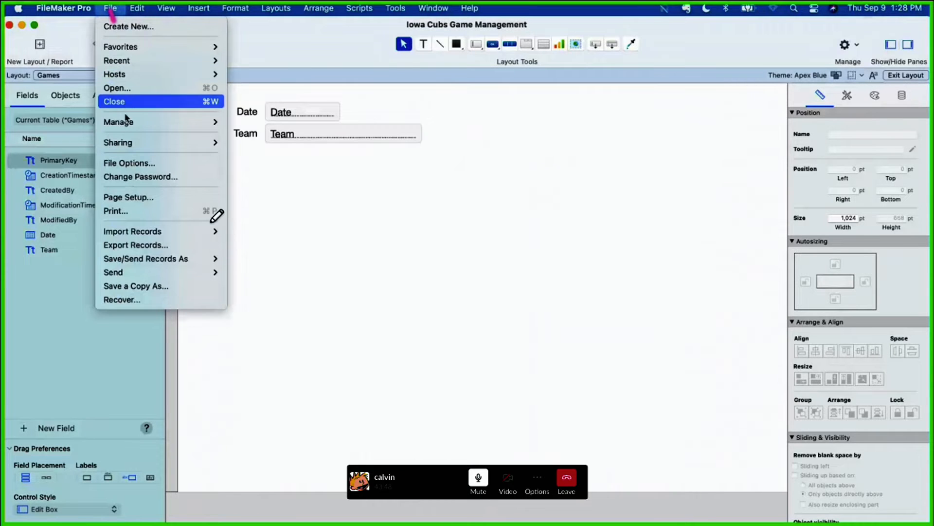
{"action": "mouse_move", "coordinate": [160, 122]}
{"action": "left_click", "coordinate": [242, 127]}
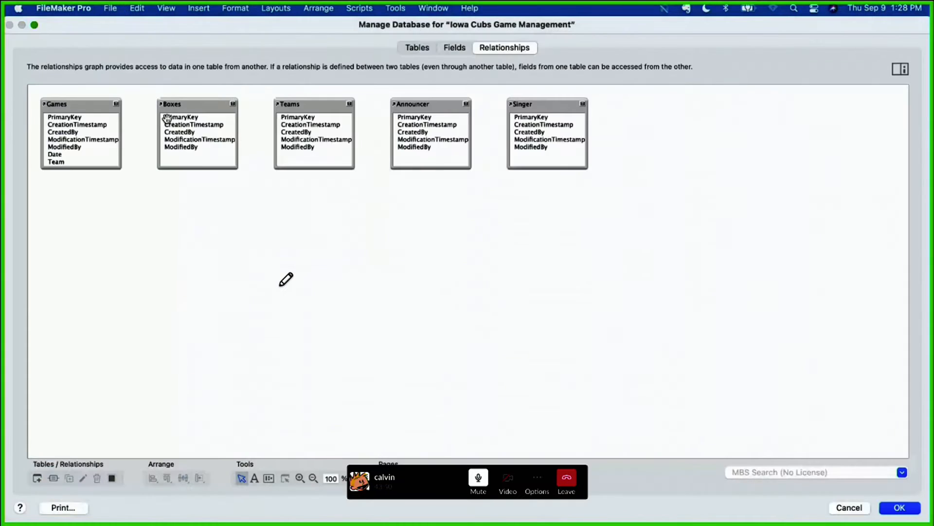
{"action": "left_click_drag", "start_coordinate": [77, 104], "coordinate": [77, 243]}
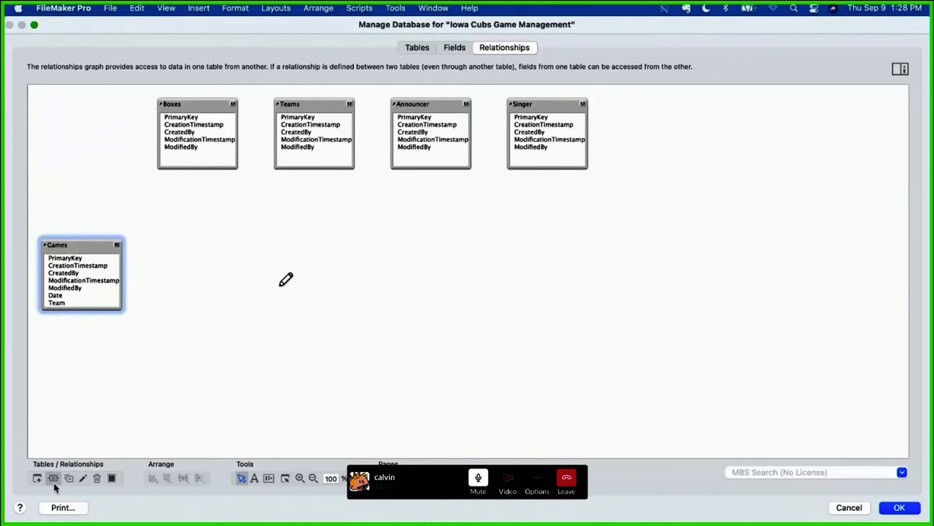
{"action": "left_click", "coordinate": [37, 479]}
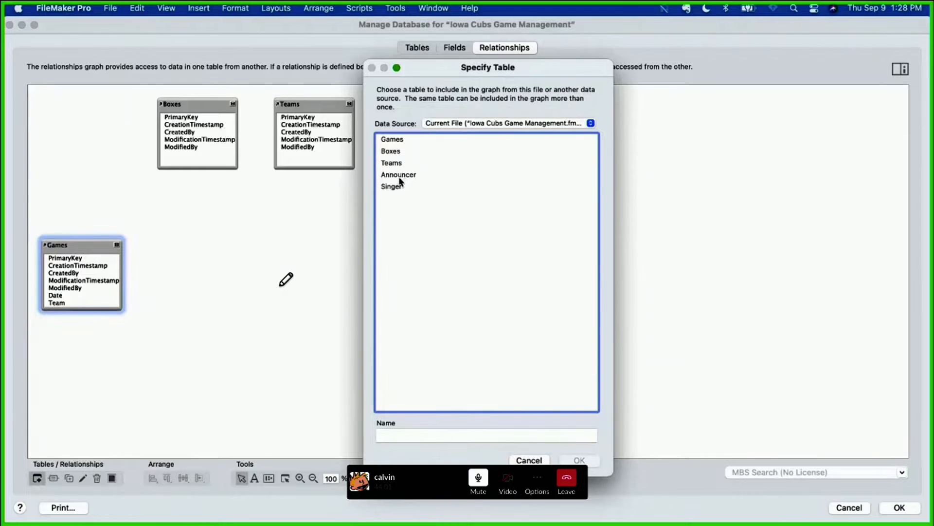
{"action": "left_click", "coordinate": [393, 151]}
{"action": "key", "text": "Return"}
{"action": "left_click_drag", "start_coordinate": [456, 246], "coordinate": [188, 251]}
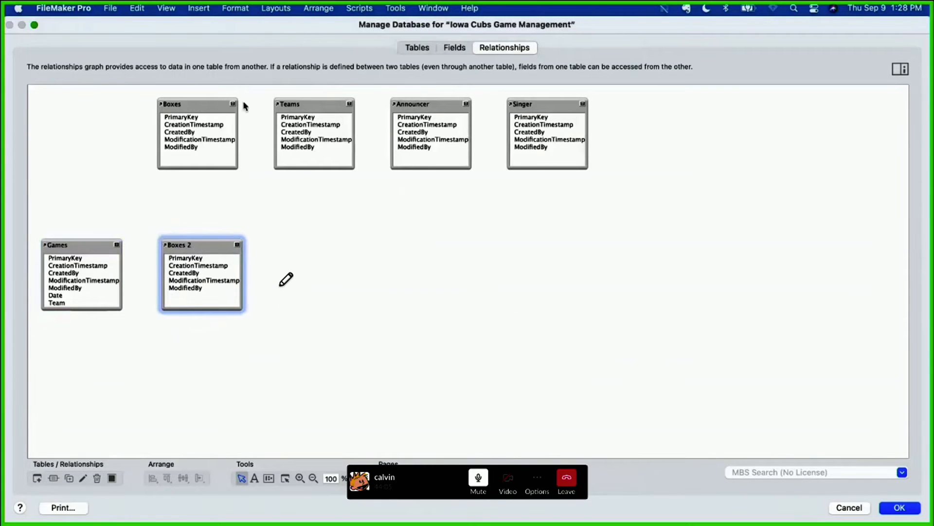
Step: Check the source table and name of the Boxes 2 occurrence without changing them
{"action": "left_click", "coordinate": [204, 106]}
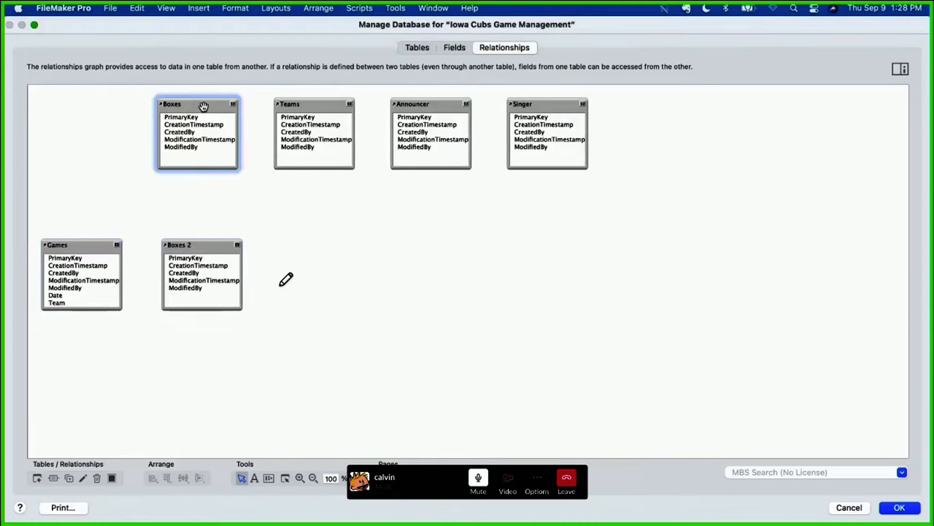
{"action": "double_click", "coordinate": [201, 245]}
{"action": "double_click", "coordinate": [424, 435]}
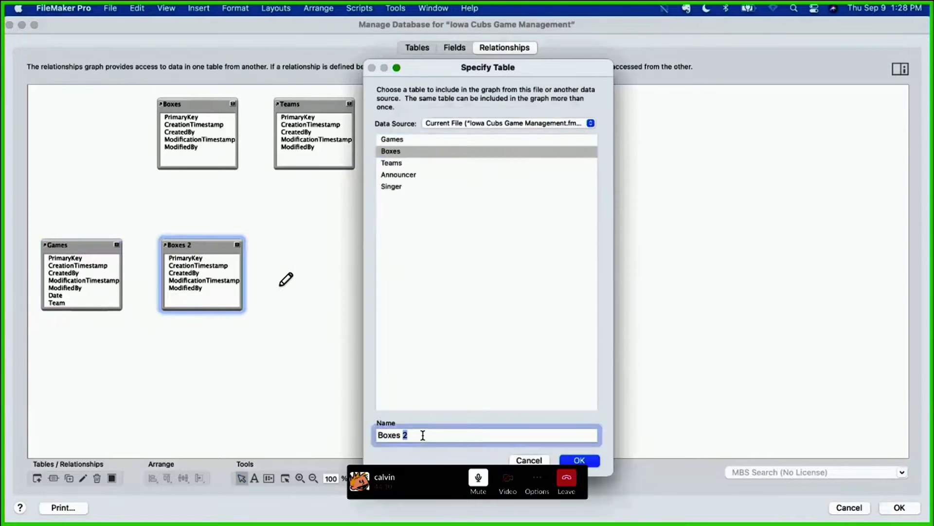
{"action": "left_click", "coordinate": [542, 461]}
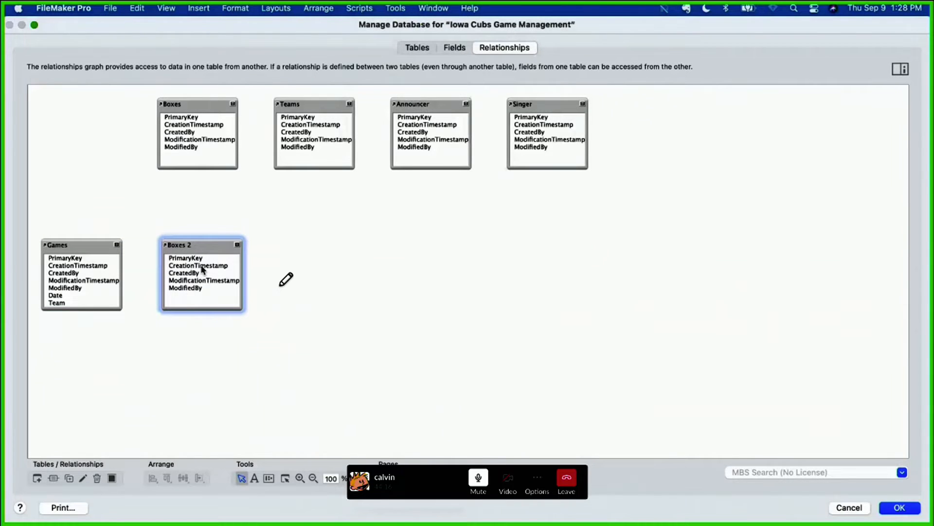
Step: Create a text field named id_game in the Boxes table
{"action": "left_click", "coordinate": [455, 48]}
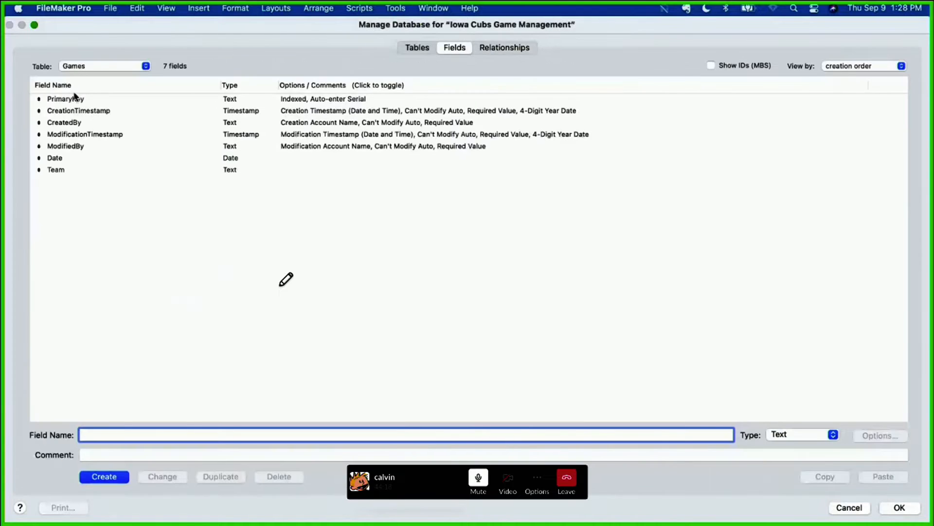
{"action": "left_click", "coordinate": [90, 69]}
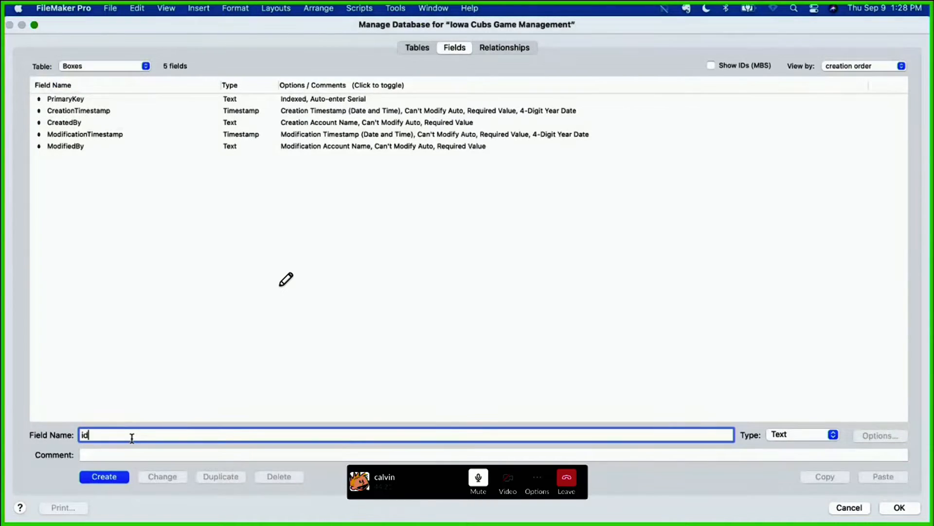
{"action": "left_click", "coordinate": [103, 477]}
Step: Relate id_game in Boxes 2 to PrimaryKey in Games and save the database changes
{"action": "left_click", "coordinate": [502, 47]}
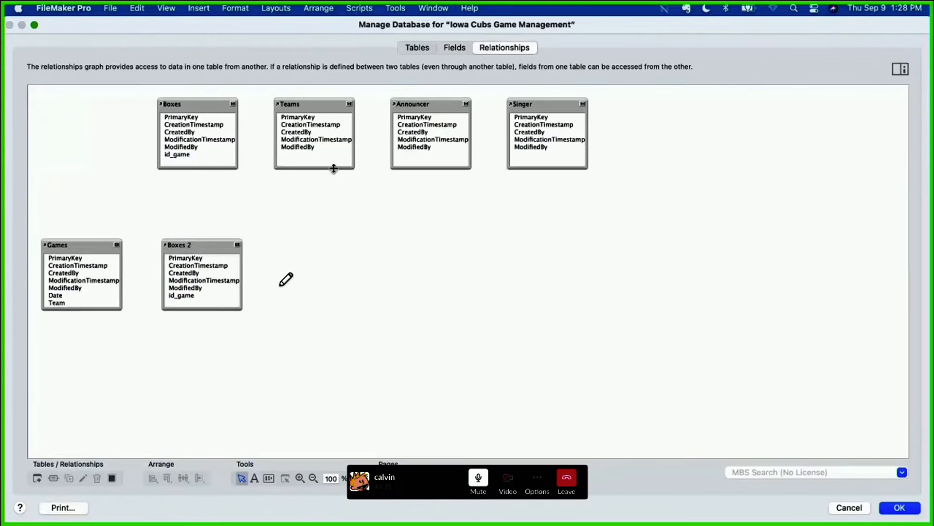
{"action": "left_click_drag", "start_coordinate": [174, 301], "coordinate": [113, 257]}
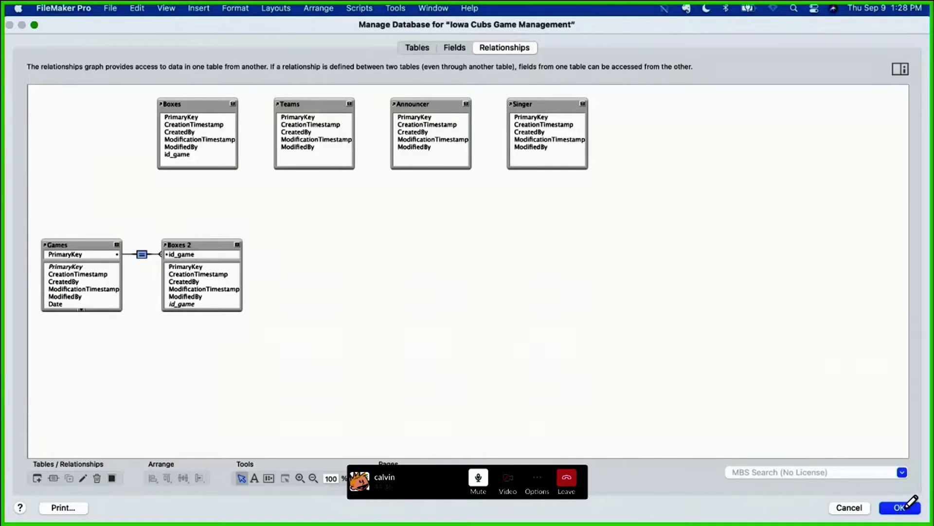
{"action": "left_click_drag", "start_coordinate": [889, 519], "coordinate": [911, 502]}
{"action": "left_click", "coordinate": [630, 313]}
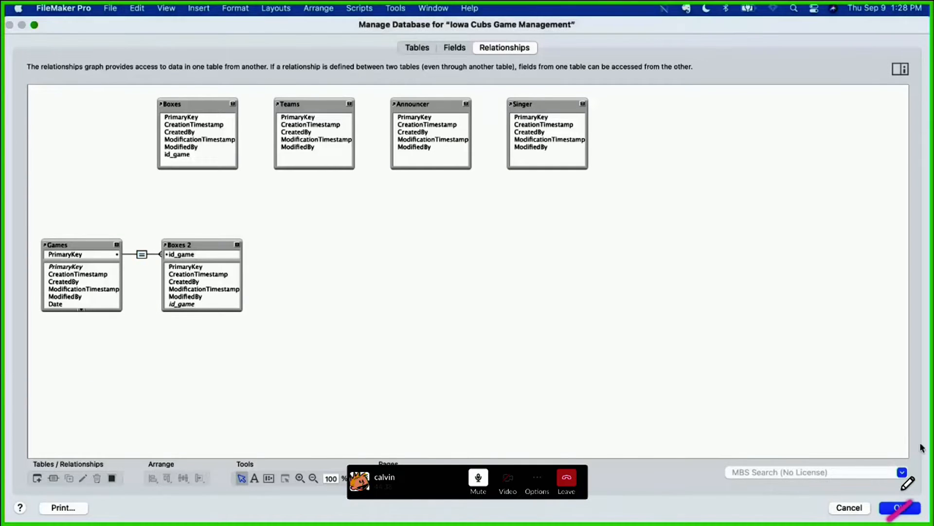
{"action": "left_click", "coordinate": [898, 509]}
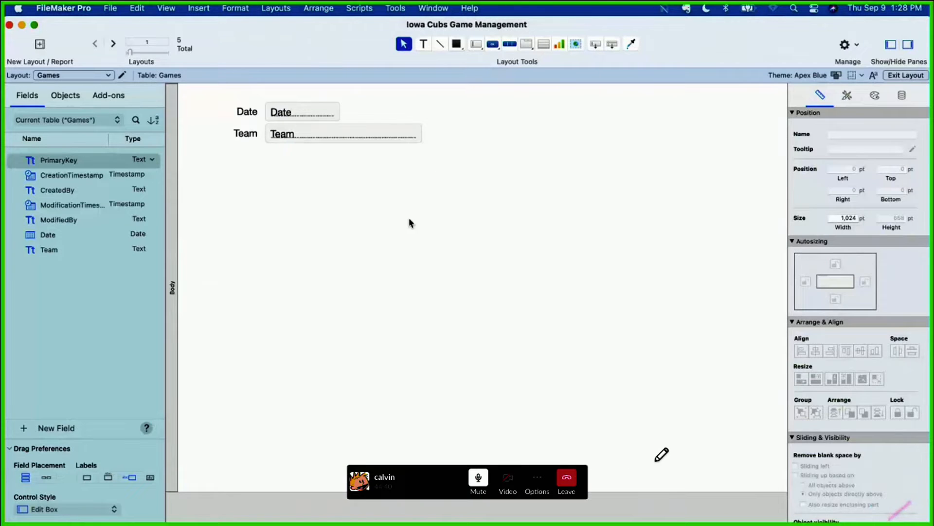
Step: Examine the Games layout's objects and the related and unrelated tables available for its fields
{"action": "left_click", "coordinate": [63, 97]}
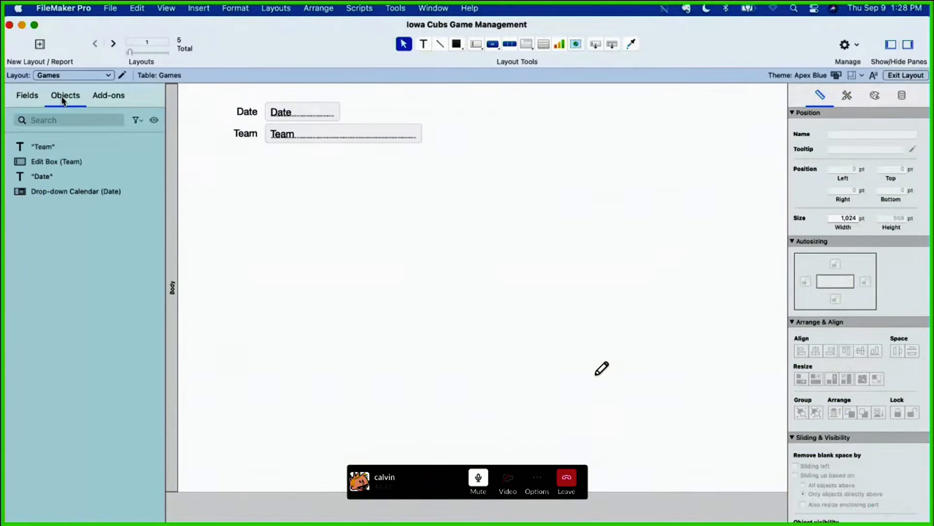
{"action": "left_click", "coordinate": [29, 98]}
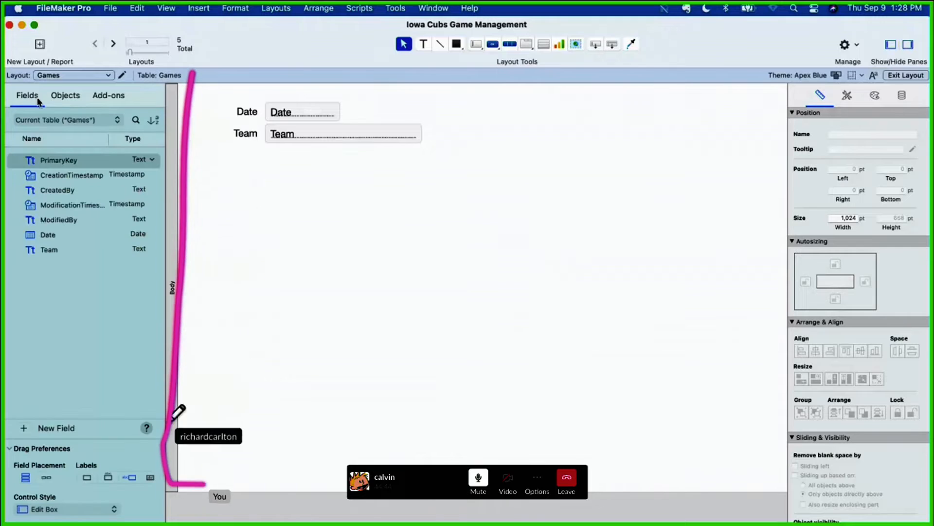
{"action": "left_click", "coordinate": [99, 120]}
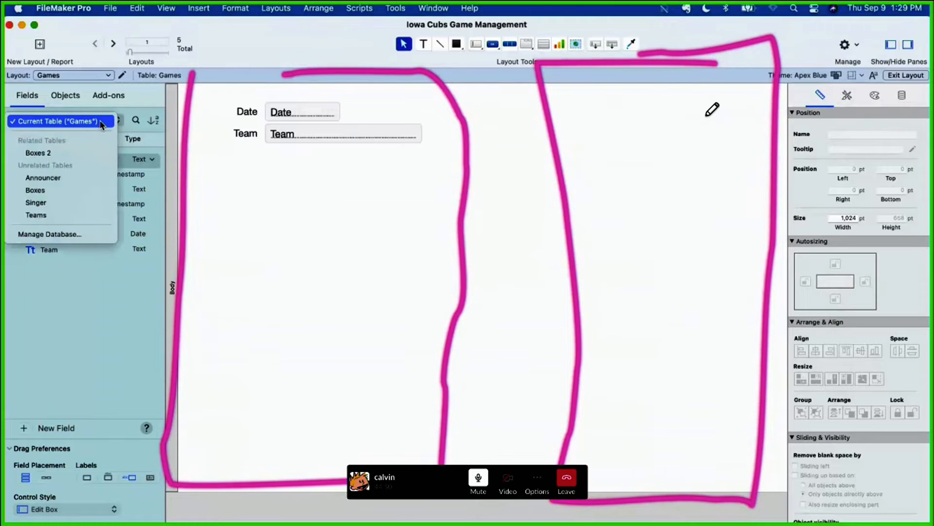
{"action": "left_click", "coordinate": [138, 108]}
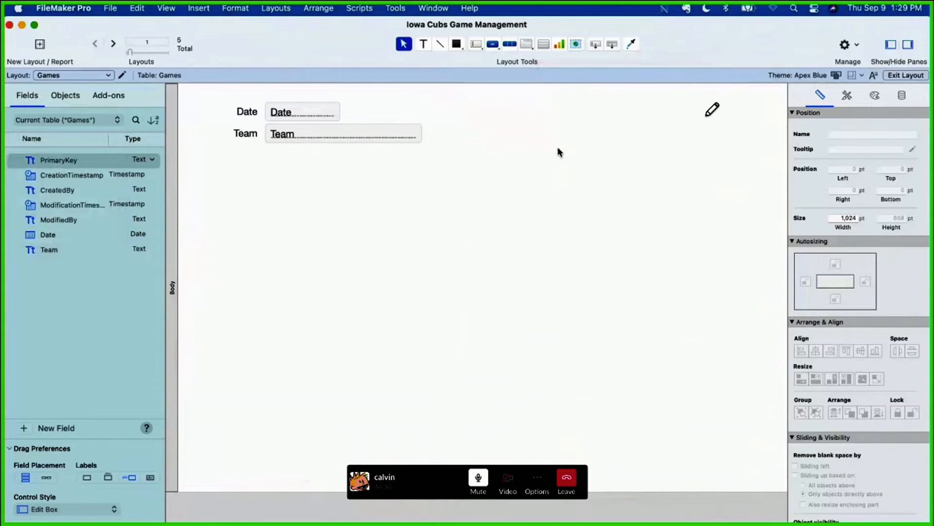
Step: Open a second window of the database and display the Boxes layout in it
{"action": "left_click", "coordinate": [448, 9]}
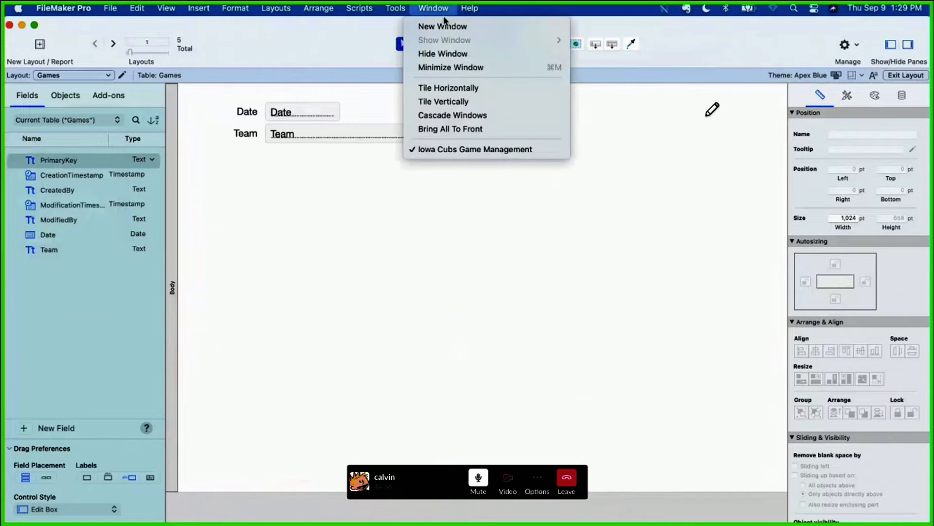
{"action": "left_click", "coordinate": [445, 25]}
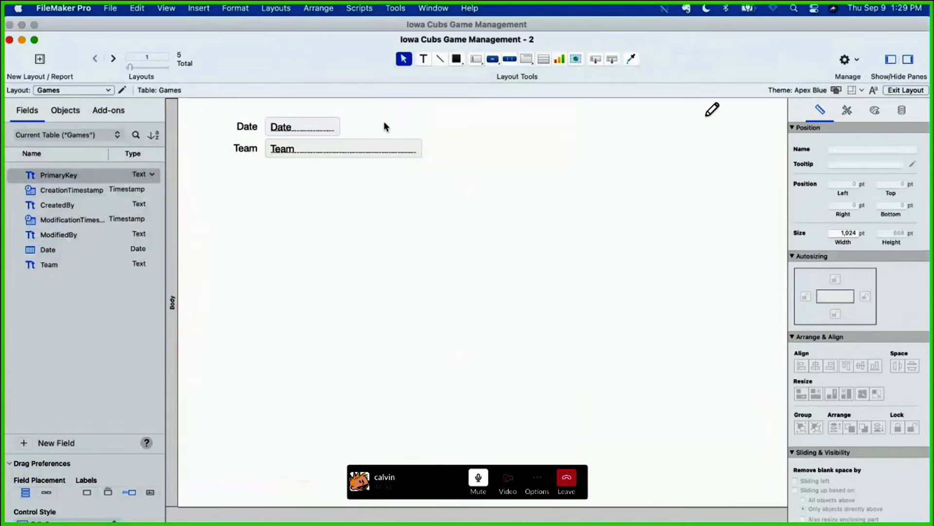
{"action": "left_click", "coordinate": [50, 91]}
{"action": "left_click", "coordinate": [52, 102]}
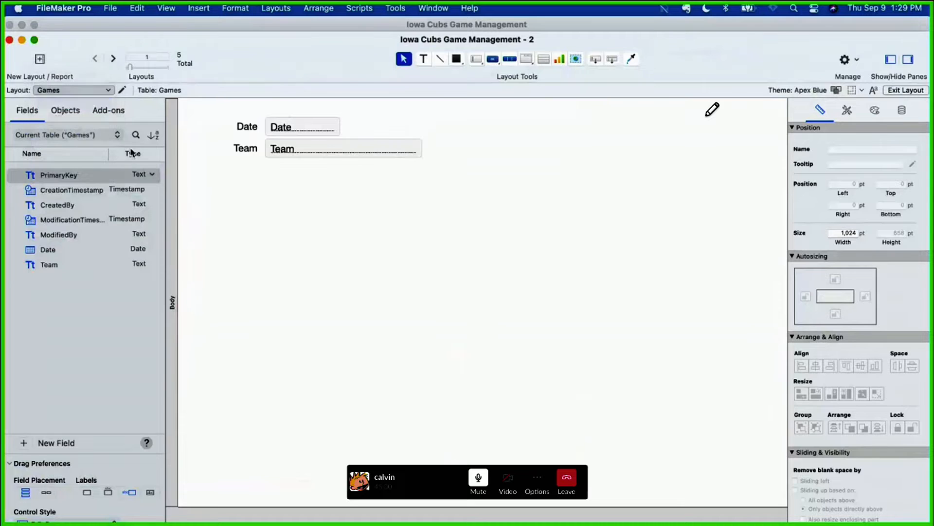
Step: Delete the Top Navigation part from the Boxes layout and switch that window to Browse mode
{"action": "left_click", "coordinate": [171, 142]}
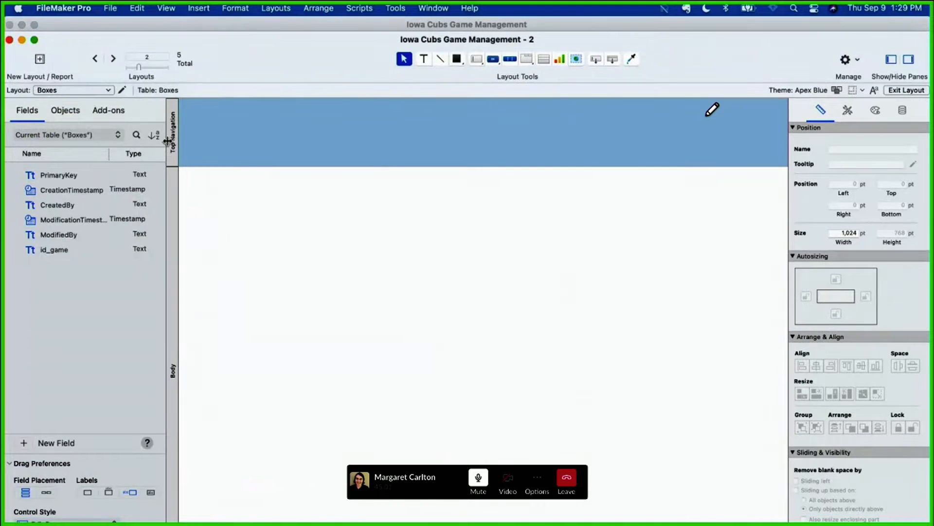
{"action": "key", "text": "Delete"}
{"action": "key", "text": "super+b"}
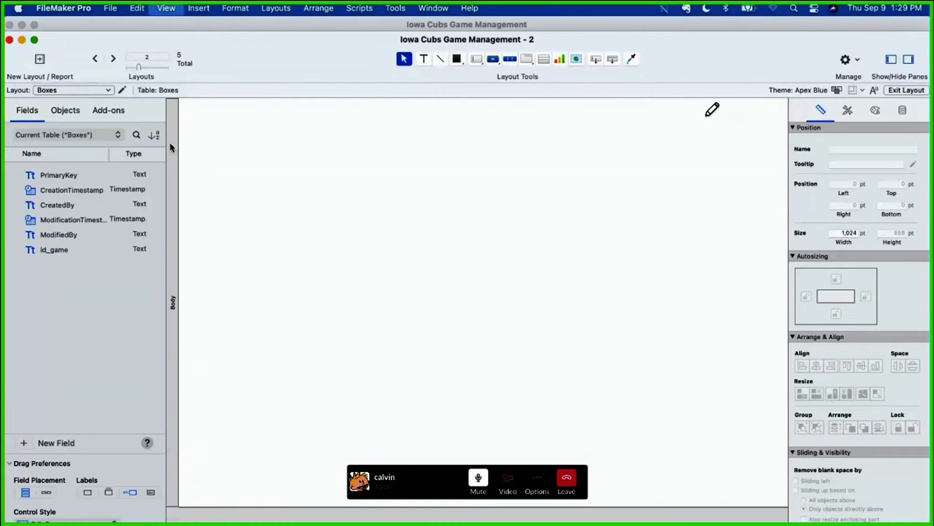
Step: Switch the Games window to Browse mode and arrange the Games and Boxes windows side by side
{"action": "left_click_drag", "start_coordinate": [189, 38], "coordinate": [510, 36]}
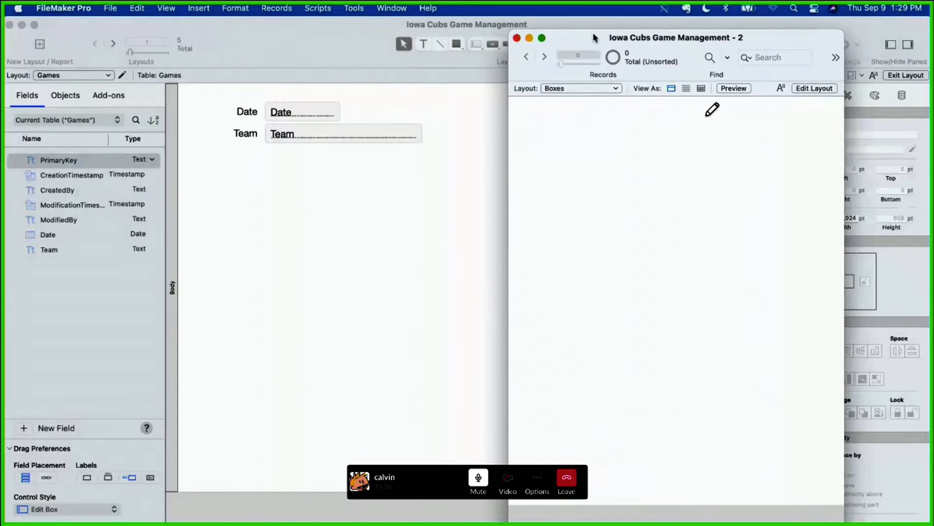
{"action": "left_click_drag", "start_coordinate": [593, 35], "coordinate": [634, 21]}
{"action": "left_click", "coordinate": [491, 29]}
{"action": "key", "text": "super+b"}
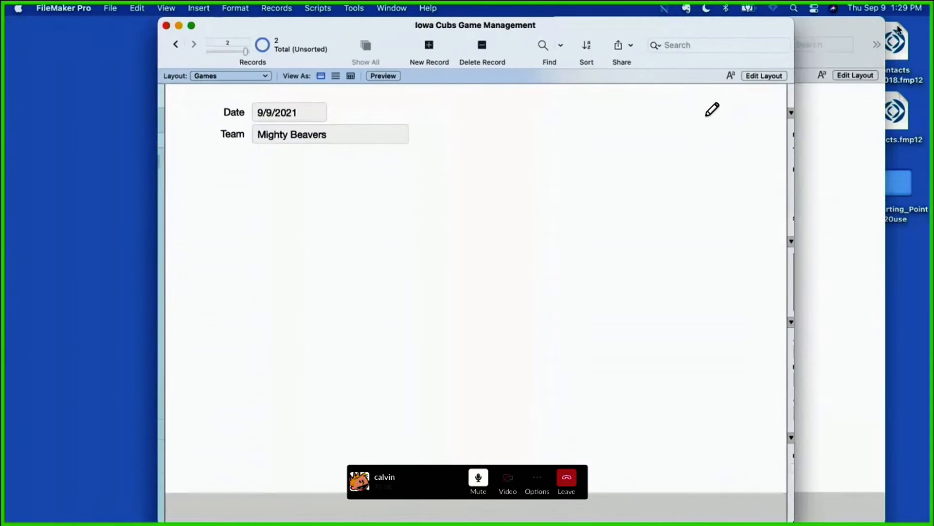
{"action": "left_click_drag", "start_coordinate": [787, 32], "coordinate": [548, 31]}
{"action": "left_click_drag", "start_coordinate": [392, 25], "coordinate": [249, 24]}
{"action": "left_click_drag", "start_coordinate": [695, 22], "coordinate": [554, 21]}
{"action": "left_click", "coordinate": [323, 200]}
{"action": "left_click", "coordinate": [616, 177]}
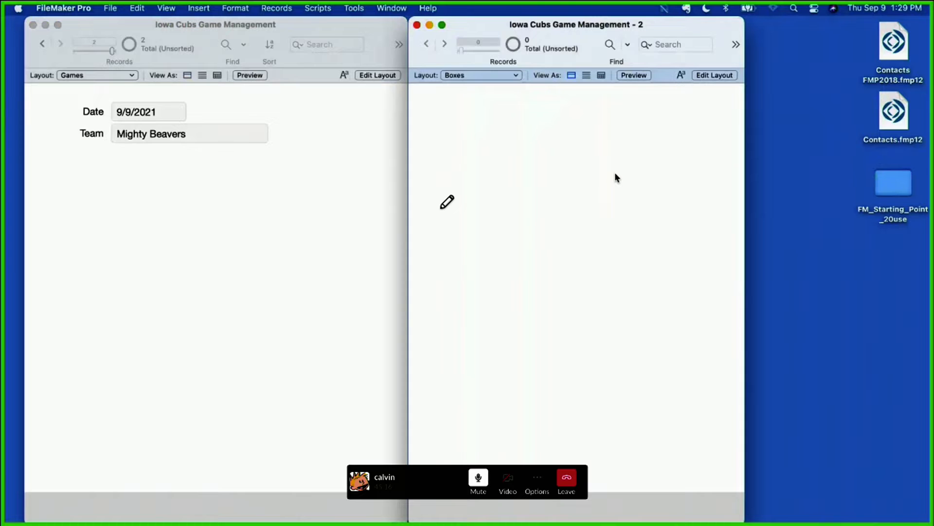
Step: Examine the relationship between Games and Boxes 2 in the relationships graph and return to the side-by-side windows
{"action": "key", "text": "super+shift+d"}
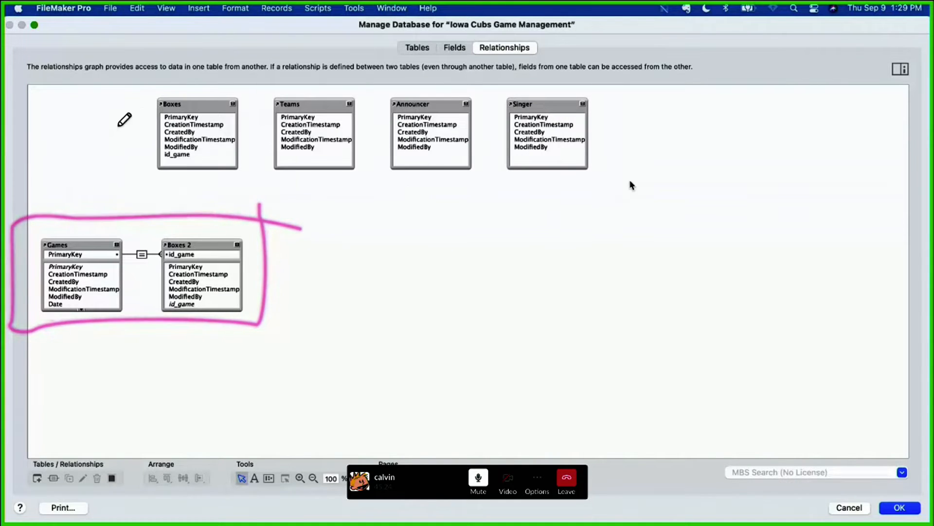
{"action": "mouse_move", "coordinate": [95, 230]}
{"action": "left_mouse_down"}
{"action": "mouse_move", "coordinate": [66, 284]}
{"action": "mouse_move", "coordinate": [87, 263]}
{"action": "left_mouse_up"}
{"action": "left_click_drag", "start_coordinate": [92, 206], "coordinate": [68, 128]}
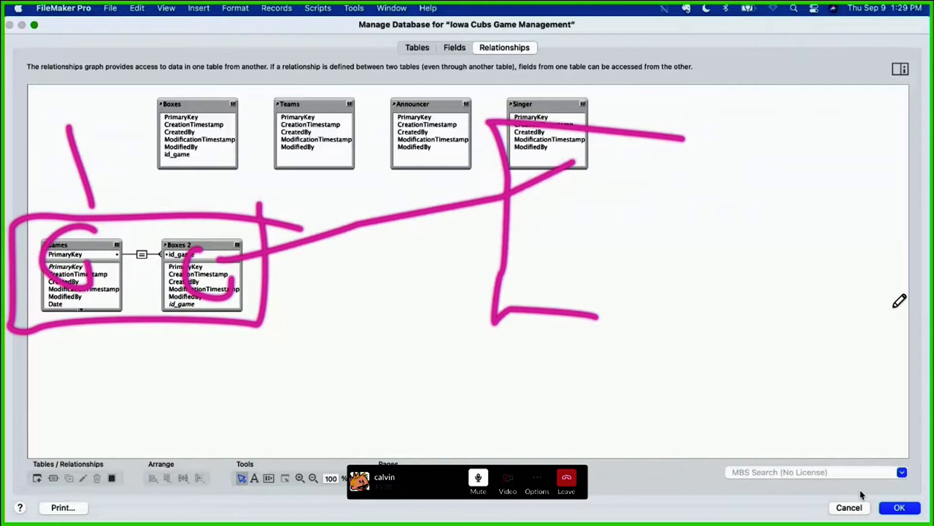
{"action": "left_click", "coordinate": [899, 507]}
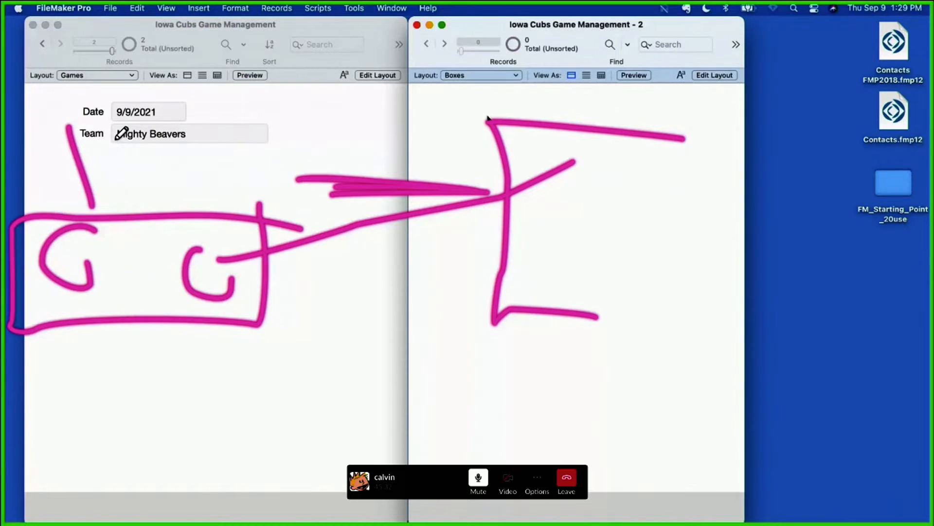
{"action": "left_click", "coordinate": [269, 161]}
Step: Add the PrimaryKey field with its label below Team on the Games layout, widen it to match Team, and return to Browse mode
{"action": "left_click", "coordinate": [378, 76]}
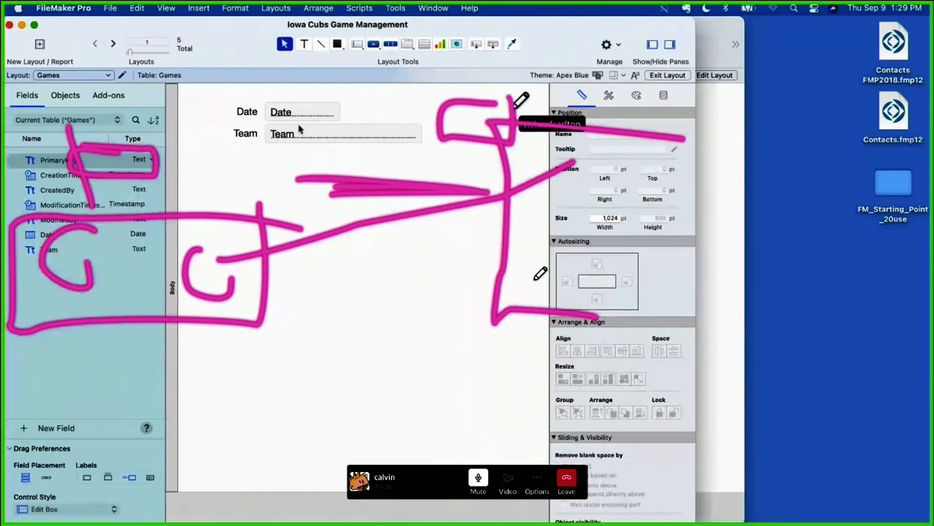
{"action": "left_click_drag", "start_coordinate": [479, 47], "coordinate": [268, 151]}
{"action": "double_click", "coordinate": [509, 90]}
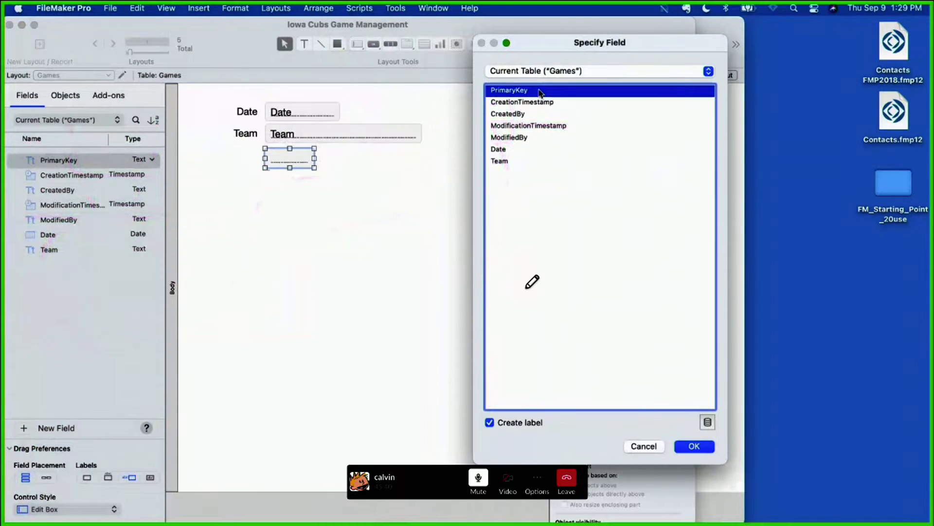
{"action": "left_click_drag", "start_coordinate": [312, 157], "coordinate": [421, 157]}
{"action": "left_click", "coordinate": [668, 75]}
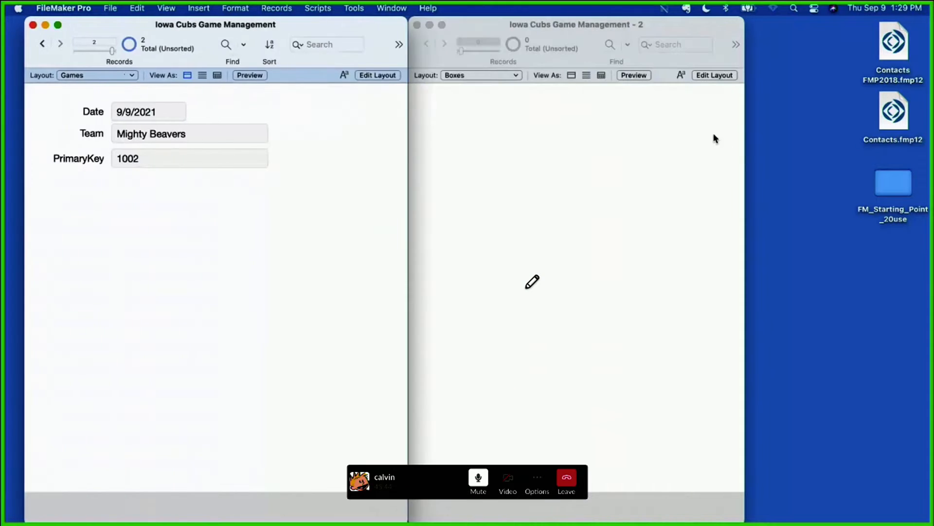
Step: Place the PrimaryKey field with its label on the Boxes layout
{"action": "left_click", "coordinate": [717, 75]}
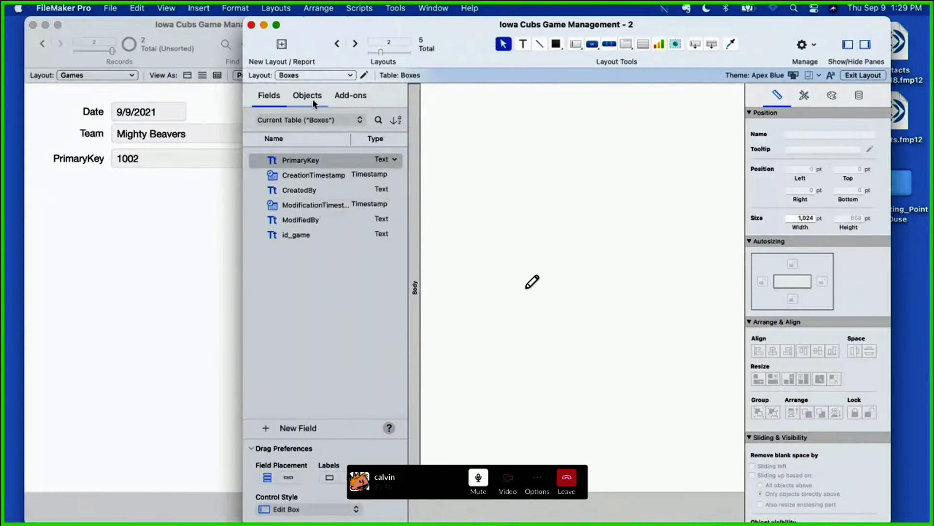
{"action": "left_click", "coordinate": [311, 94]}
{"action": "left_click", "coordinate": [280, 99]}
{"action": "left_click_drag", "start_coordinate": [287, 168], "coordinate": [542, 150]}
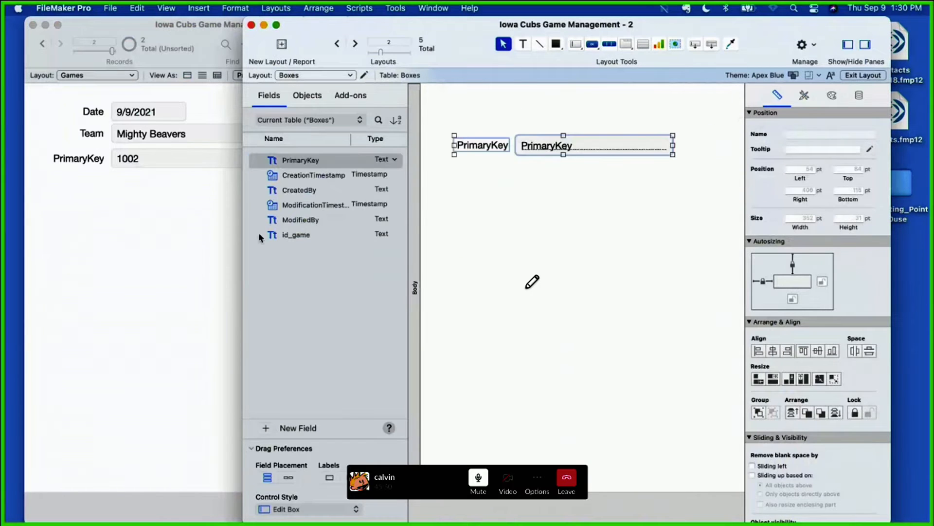
Step: Create a text field named BoxNumber, place it above PrimaryKey on the Boxes layout, and switch to Browse mode
{"action": "left_click", "coordinate": [266, 429]}
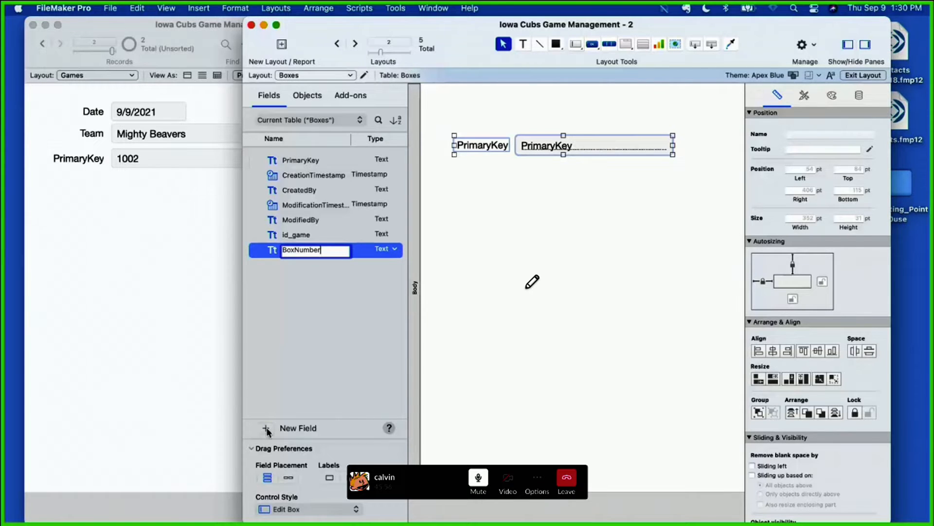
{"action": "key", "text": "Return"}
{"action": "left_click_drag", "start_coordinate": [310, 251], "coordinate": [539, 108]}
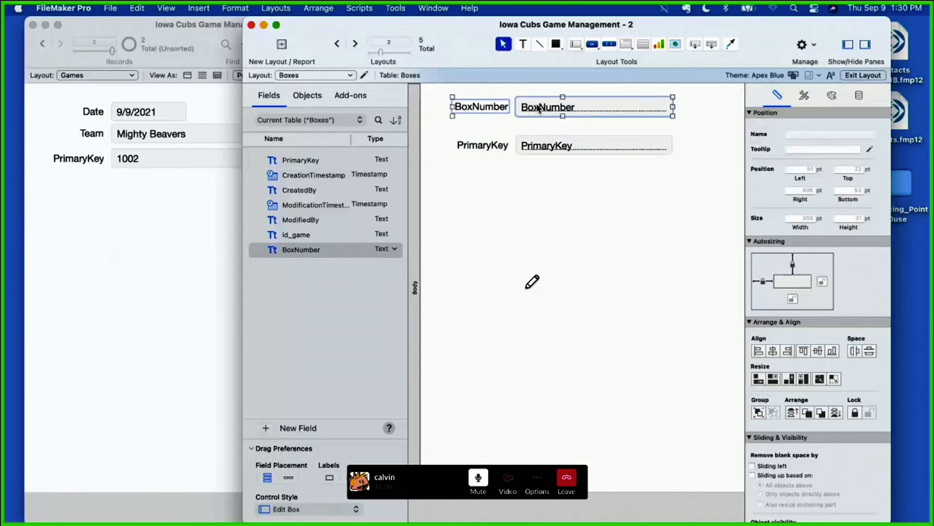
{"action": "left_click", "coordinate": [557, 196]}
{"action": "key", "text": "super+b"}
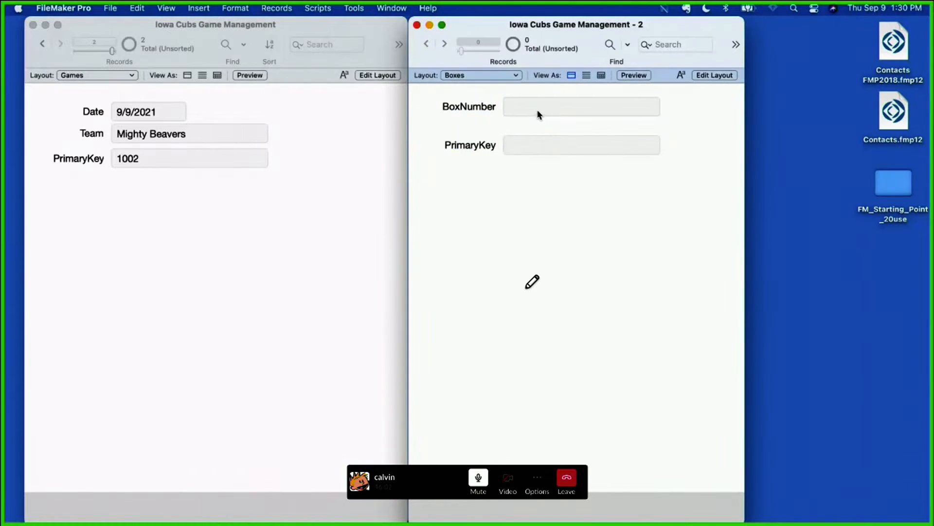
Step: Create three Boxes records with the BoxNumber values 1A, 1B and 1C
{"action": "key", "text": "super+n"}
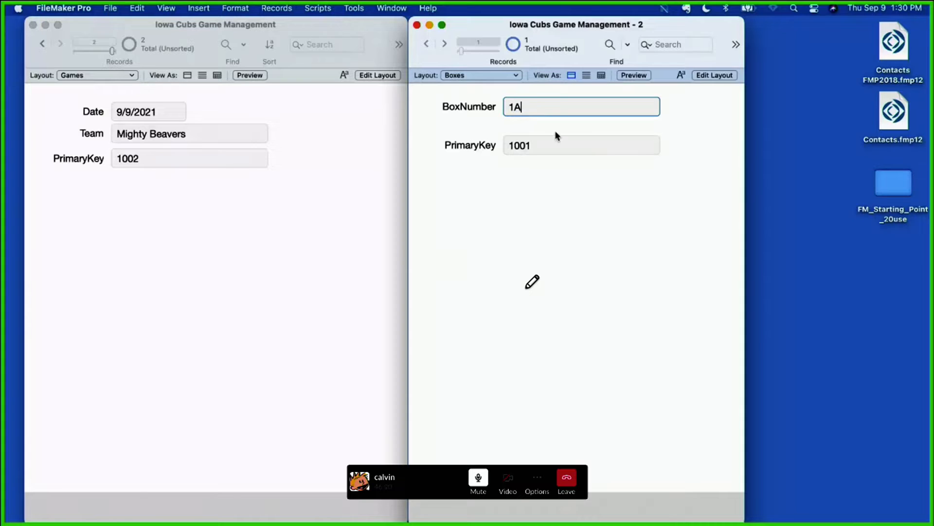
{"action": "left_click", "coordinate": [568, 236]}
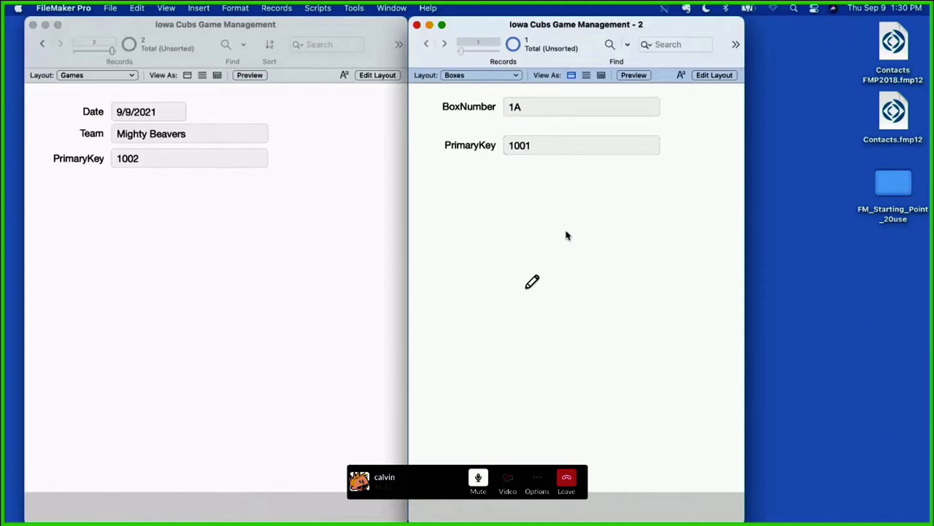
{"action": "key", "text": "super+n"}
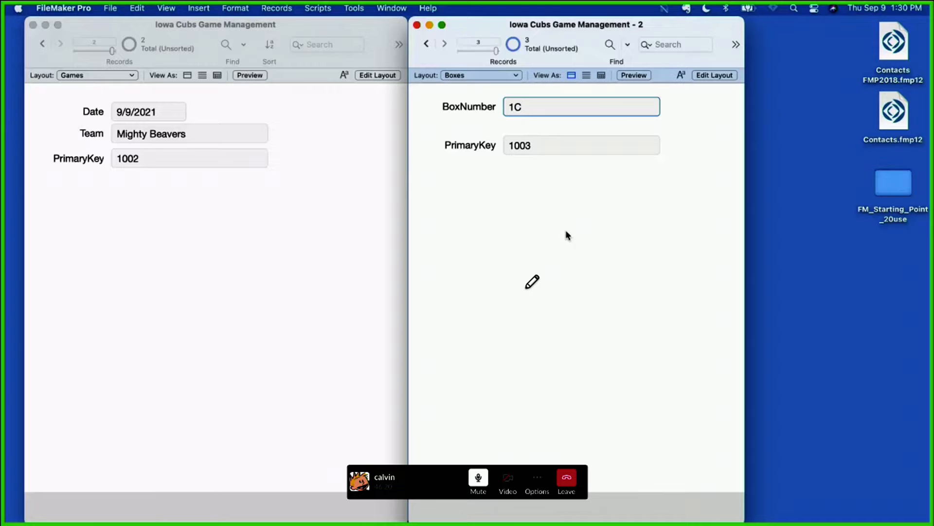
{"action": "left_click_drag", "start_coordinate": [535, 265], "coordinate": [604, 309]}
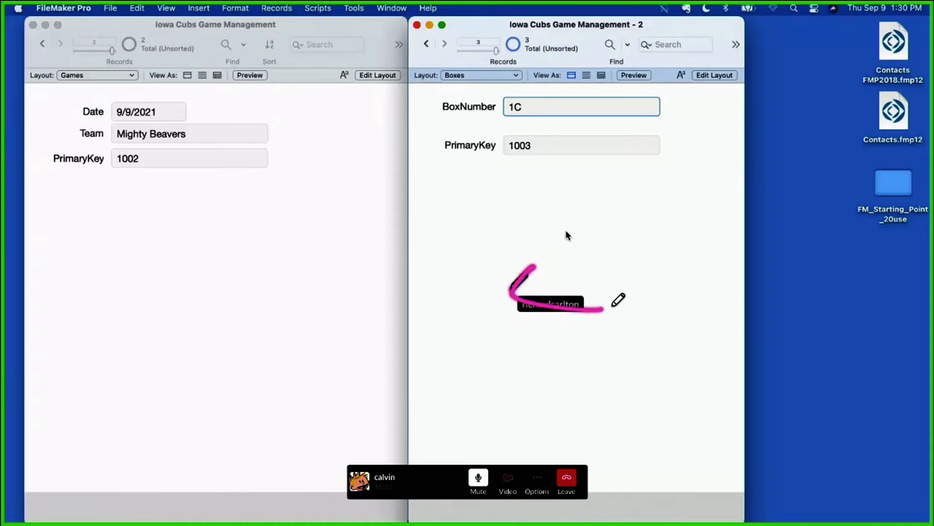
Step: Shorten the Boxes layout's body to just below the PrimaryKey field and show its records as a list in Browse mode
{"action": "key", "text": "super+l"}
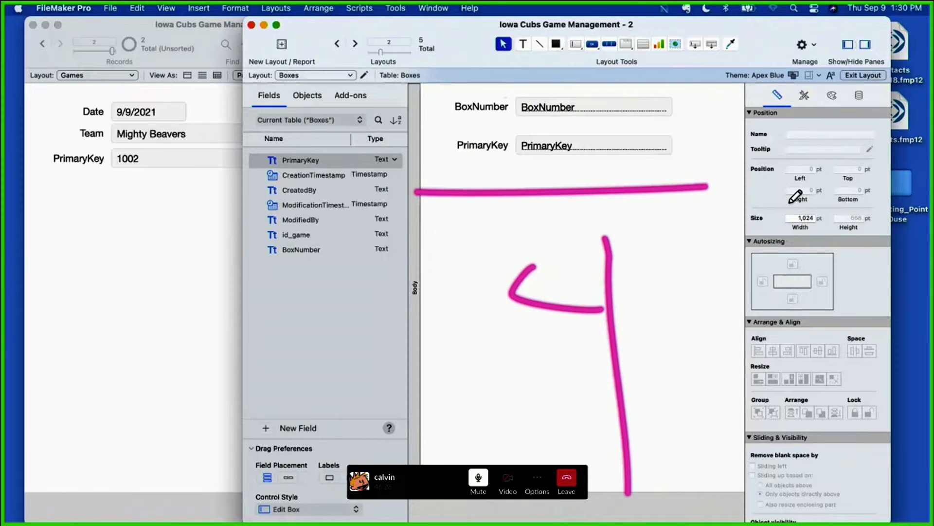
{"action": "mouse_move", "coordinate": [565, 492]}
{"action": "left_mouse_down"}
{"action": "mouse_move", "coordinate": [564, 151]}
{"action": "mouse_move", "coordinate": [563, 169]}
{"action": "left_mouse_up"}
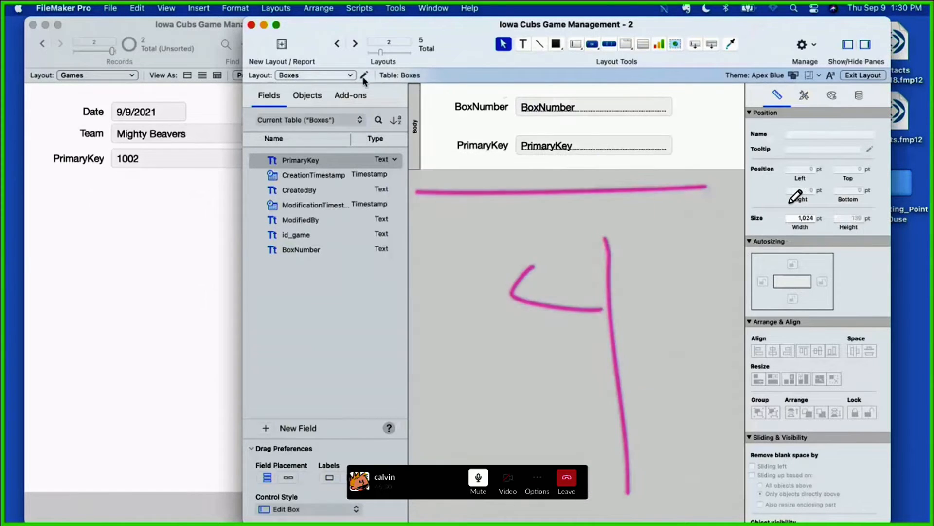
{"action": "left_click", "coordinate": [364, 76]}
{"action": "left_click", "coordinate": [536, 129]}
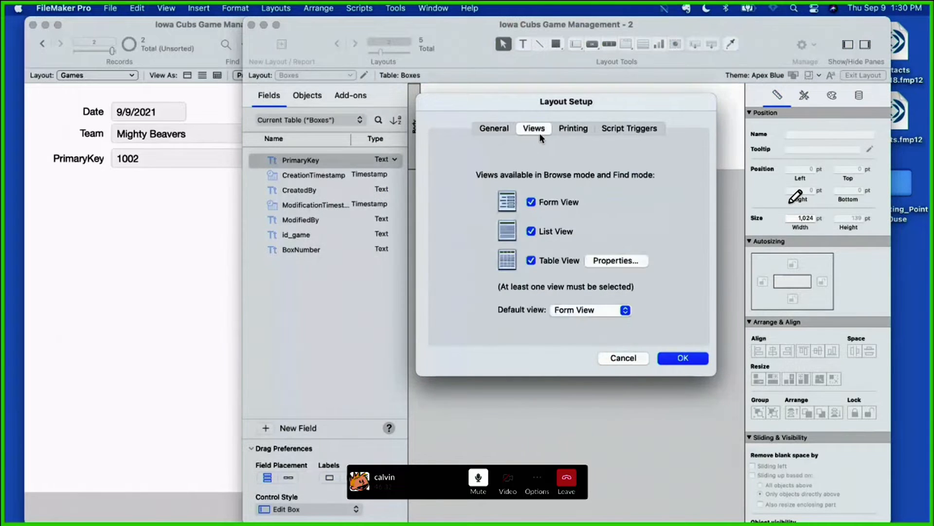
{"action": "left_click", "coordinate": [680, 358]}
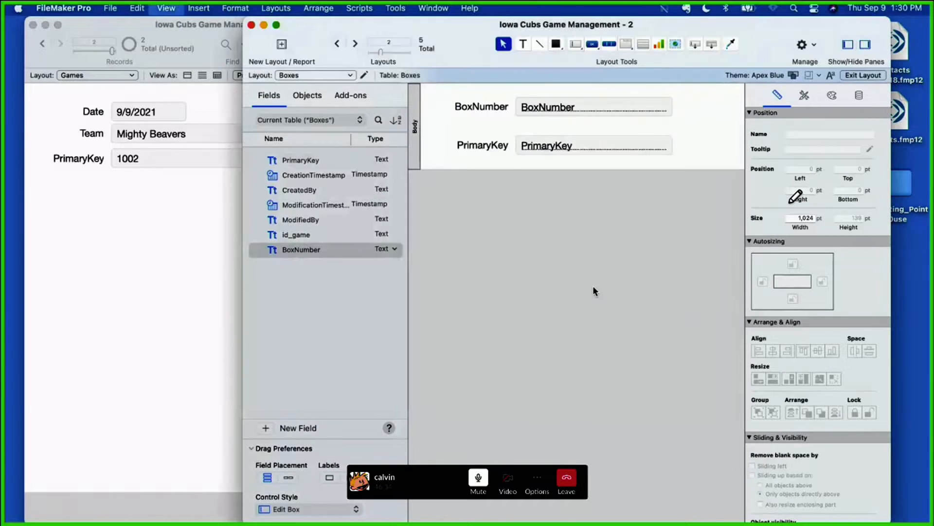
{"action": "key", "text": "super+b"}
{"action": "left_click", "coordinate": [587, 77]}
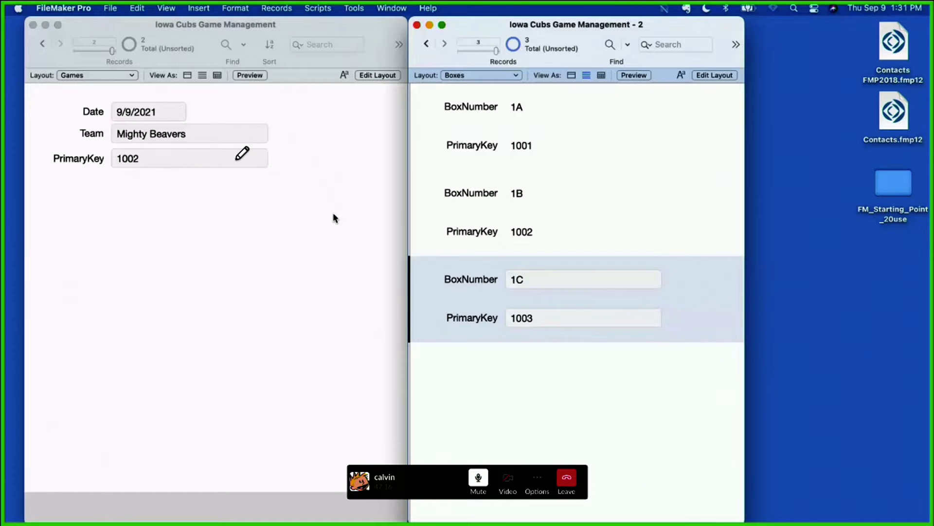
{"action": "left_click_drag", "start_coordinate": [142, 154], "coordinate": [140, 148]}
{"action": "mouse_move", "coordinate": [455, 170]}
{"action": "left_mouse_down"}
{"action": "mouse_move", "coordinate": [428, 197]}
{"action": "mouse_move", "coordinate": [470, 189]}
{"action": "left_mouse_up"}
{"action": "scroll", "coordinate": [298, 176], "scroll_direction": "right", "scroll_amount": 5}
{"action": "mouse_move", "coordinate": [529, 223]}
{"action": "left_mouse_down"}
{"action": "mouse_move", "coordinate": [497, 232]}
{"action": "mouse_move", "coordinate": [556, 222]}
{"action": "left_mouse_up"}
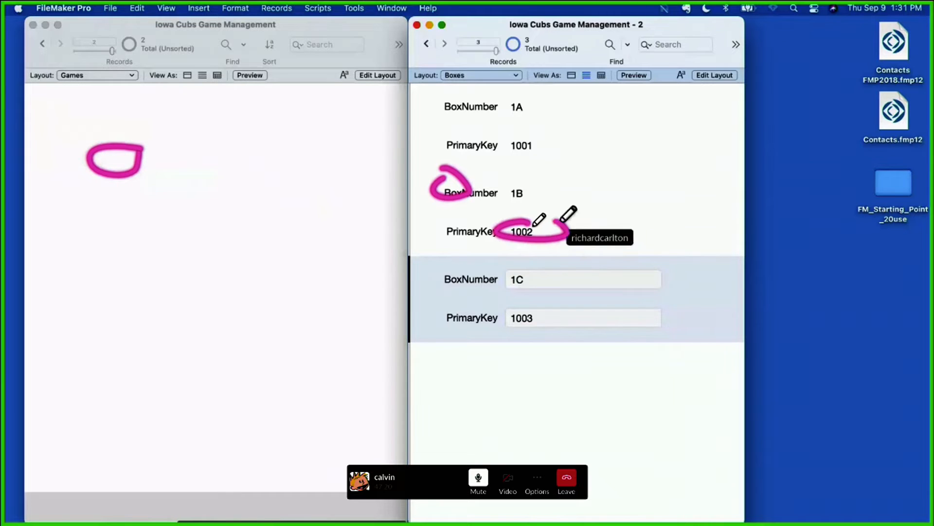
{"action": "left_click", "coordinate": [204, 187]}
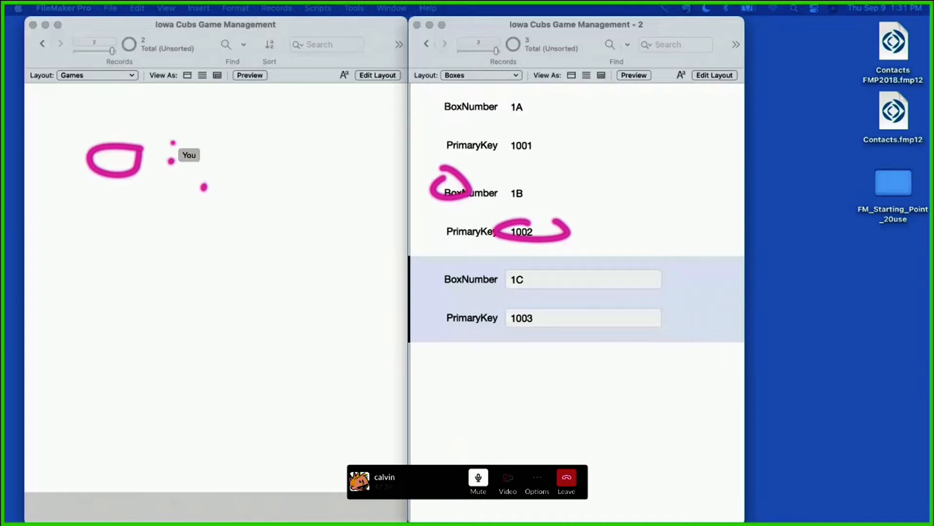
{"action": "left_click", "coordinate": [174, 143]}
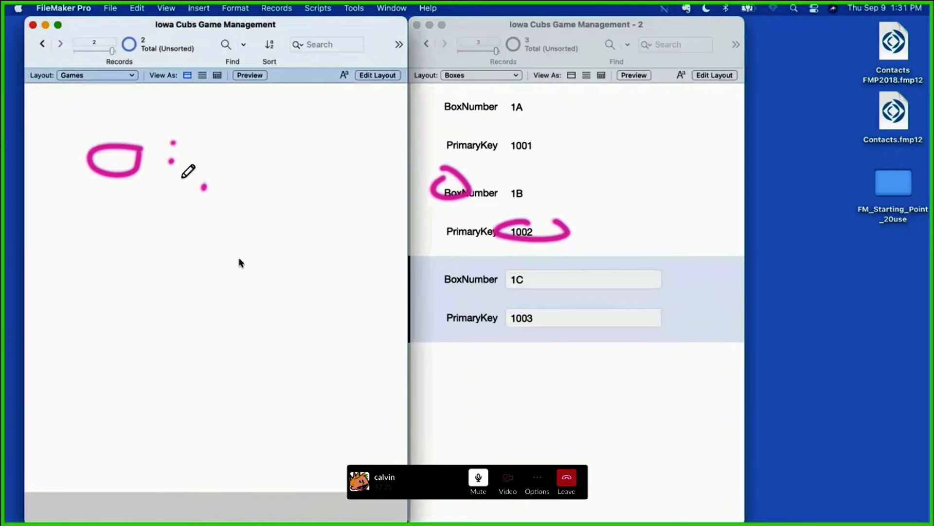
{"action": "scroll", "coordinate": [334, 138], "scroll_direction": "left", "scroll_amount": 10}
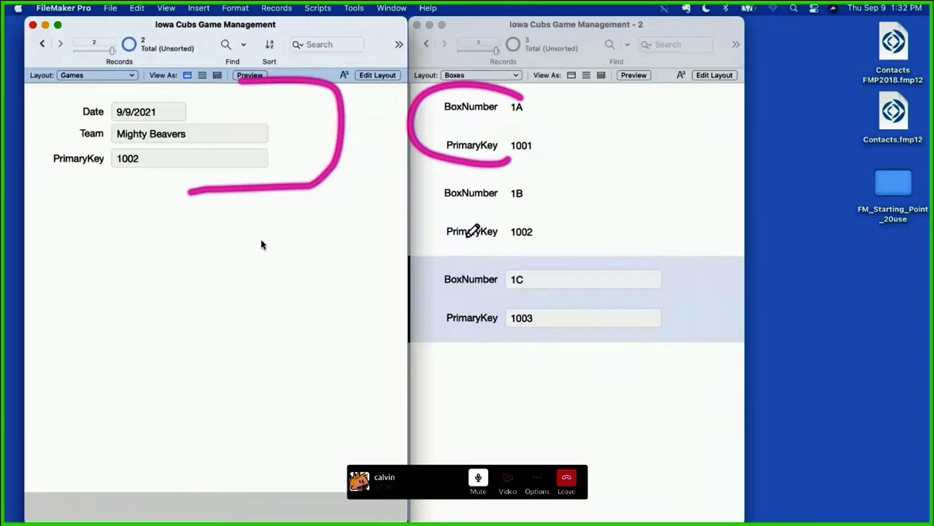
Step: Move PrimaryKey up under BoxNumber on the Boxes layout, add the id_game field below it, and return to Browse mode
{"action": "left_click", "coordinate": [717, 89]}
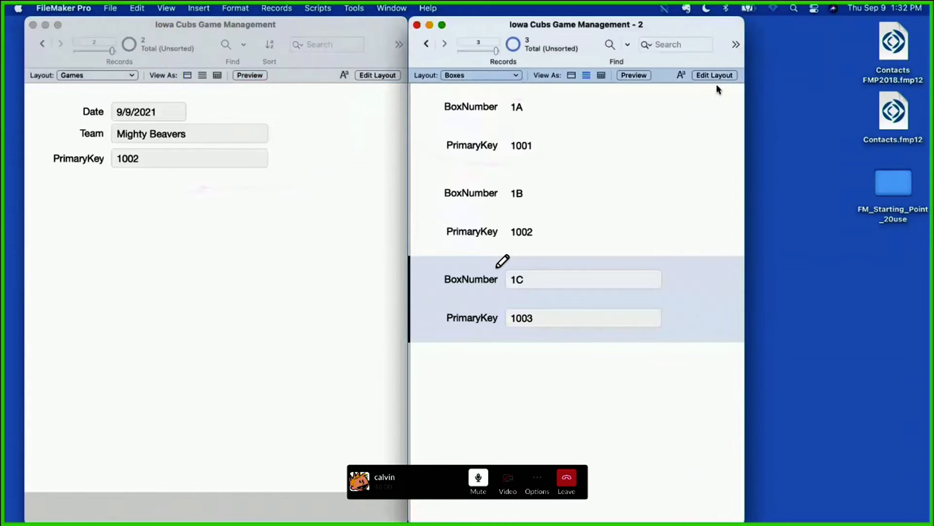
{"action": "left_click", "coordinate": [715, 75]}
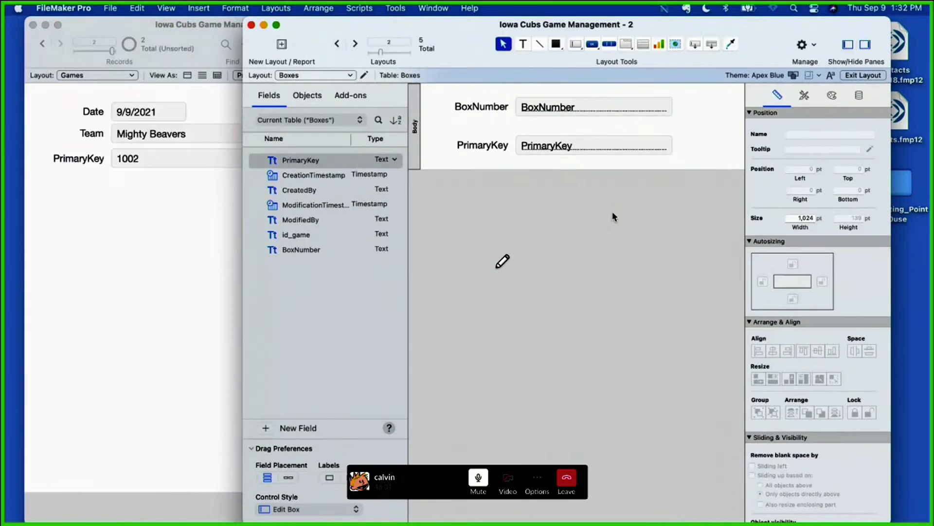
{"action": "left_click_drag", "start_coordinate": [614, 215], "coordinate": [553, 126]}
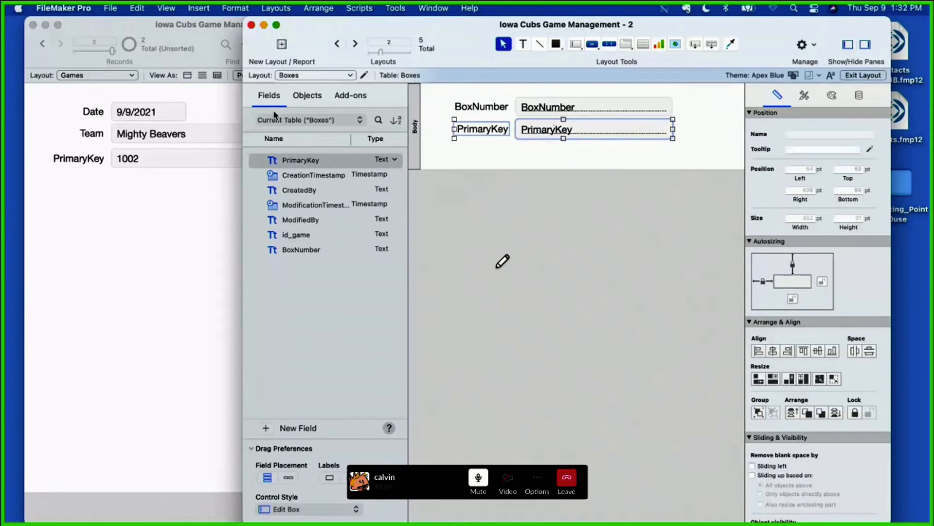
{"action": "left_click_drag", "start_coordinate": [299, 235], "coordinate": [538, 152]}
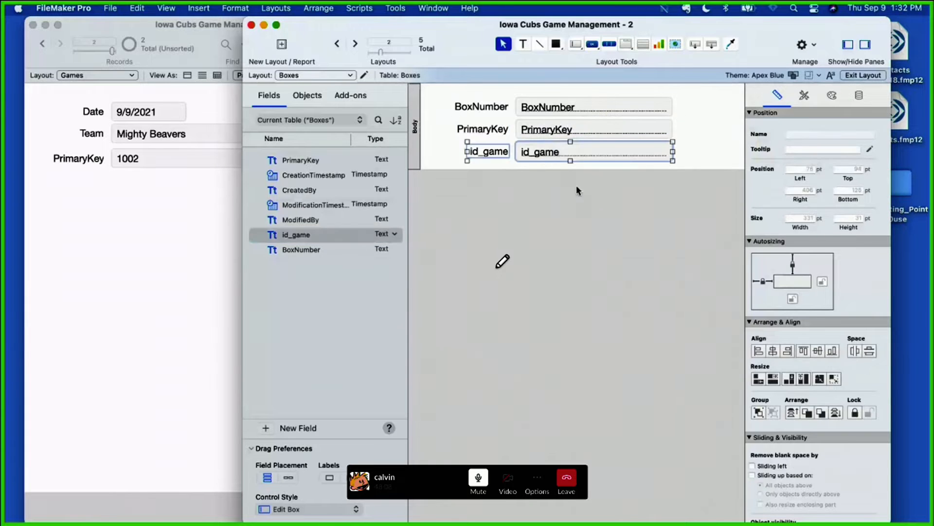
{"action": "left_click", "coordinate": [617, 217]}
{"action": "left_click", "coordinate": [860, 77]}
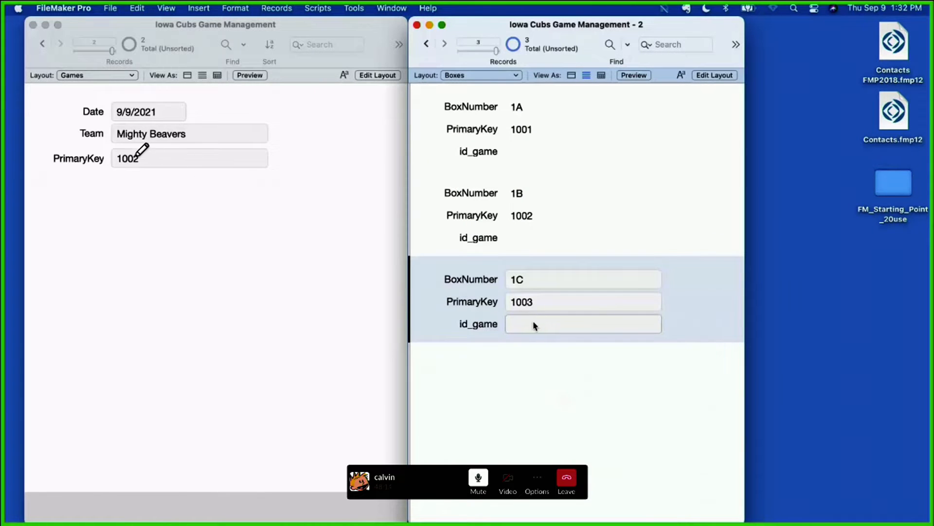
Step: Copy the PrimaryKey value of the Mighty Beavers game record
{"action": "left_click_drag", "start_coordinate": [138, 152], "coordinate": [146, 157]}
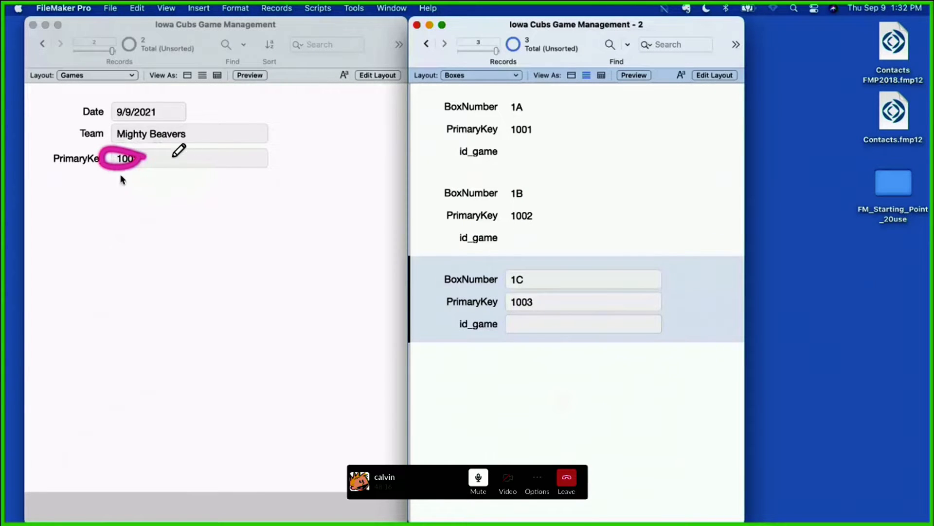
{"action": "left_click", "coordinate": [131, 157]}
{"action": "key", "text": "super+c"}
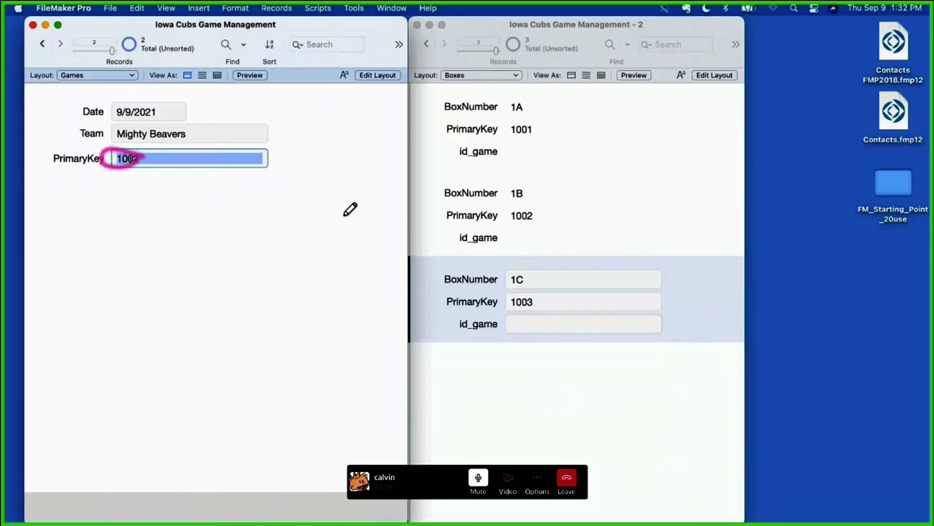
{"action": "left_click", "coordinate": [525, 324]}
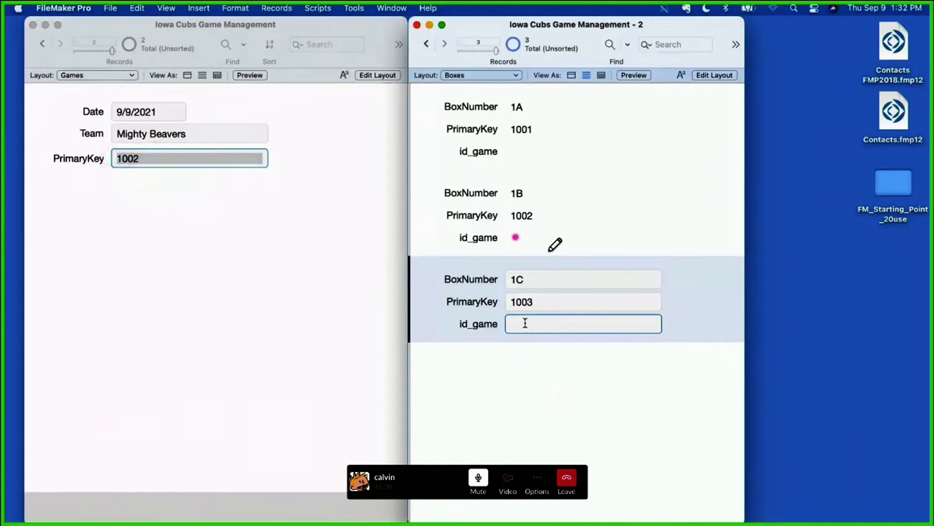
{"action": "key", "text": "super+v"}
{"action": "key", "text": "super+a"}
{"action": "key", "text": "super+c"}
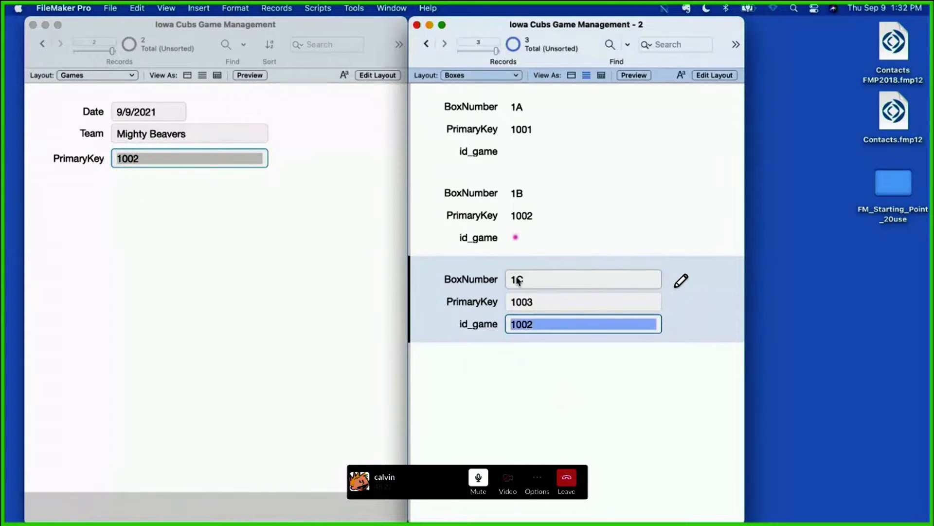
{"action": "key", "text": "BackSpace"}
Step: Paste the copied game key 1002 into the id_game field of box 1B and commit the record
{"action": "left_click", "coordinate": [516, 237]}
{"action": "key", "text": "super+v"}
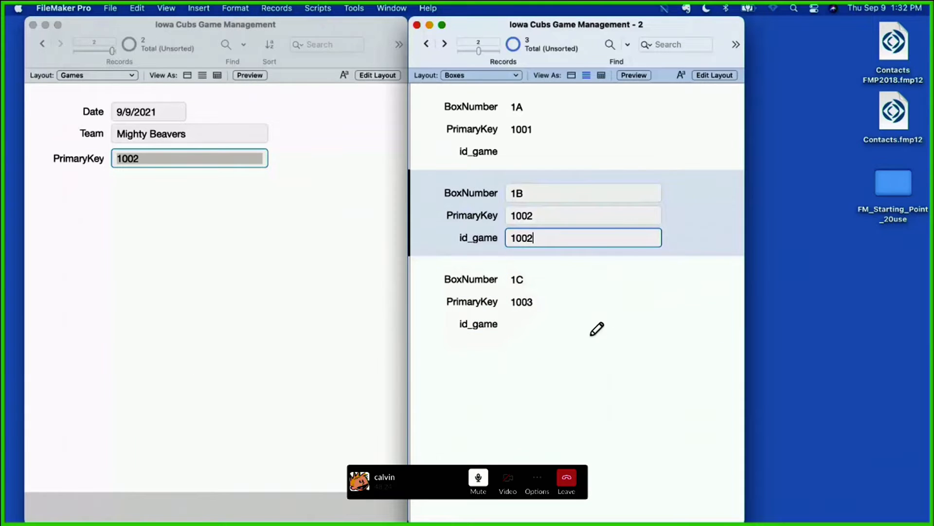
{"action": "left_click", "coordinate": [444, 379]}
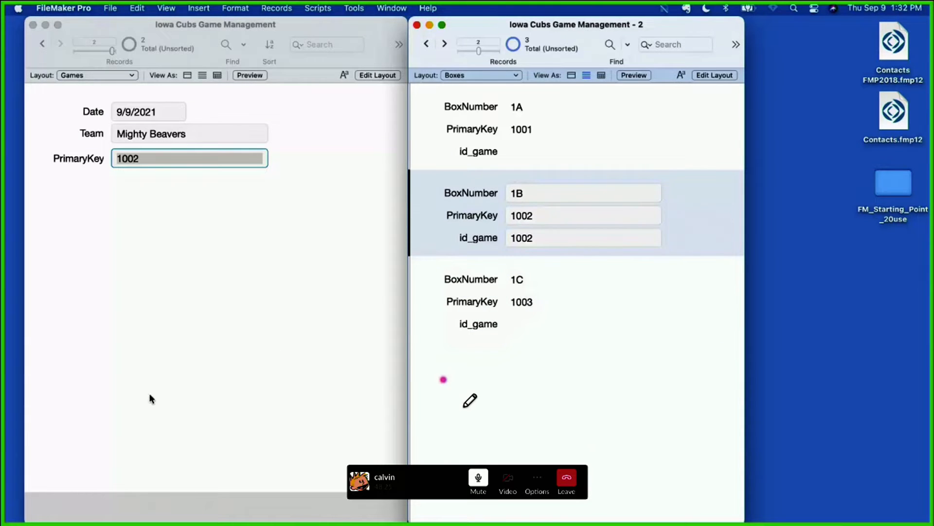
Step: Add the related BoxNumber field from Boxes 2 below PrimaryKey on the Games layout and return to Browse mode
{"action": "left_click", "coordinate": [306, 233]}
{"action": "left_click", "coordinate": [228, 133]}
{"action": "mouse_move", "coordinate": [294, 196]}
{"action": "left_mouse_down"}
{"action": "mouse_move", "coordinate": [67, 187]}
{"action": "mouse_move", "coordinate": [68, 398]}
{"action": "mouse_move", "coordinate": [196, 422]}
{"action": "mouse_move", "coordinate": [324, 422]}
{"action": "mouse_move", "coordinate": [320, 209]}
{"action": "mouse_move", "coordinate": [280, 193]}
{"action": "left_mouse_up"}
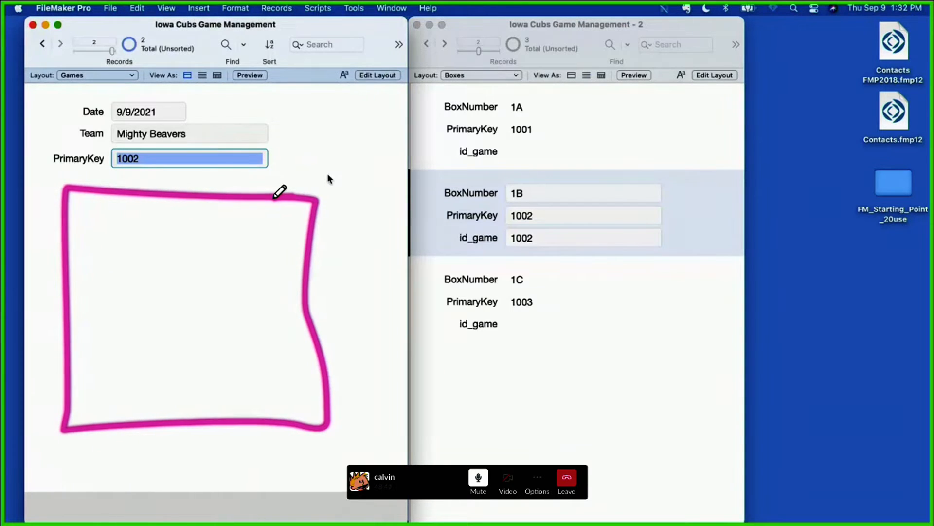
{"action": "left_click", "coordinate": [374, 76]}
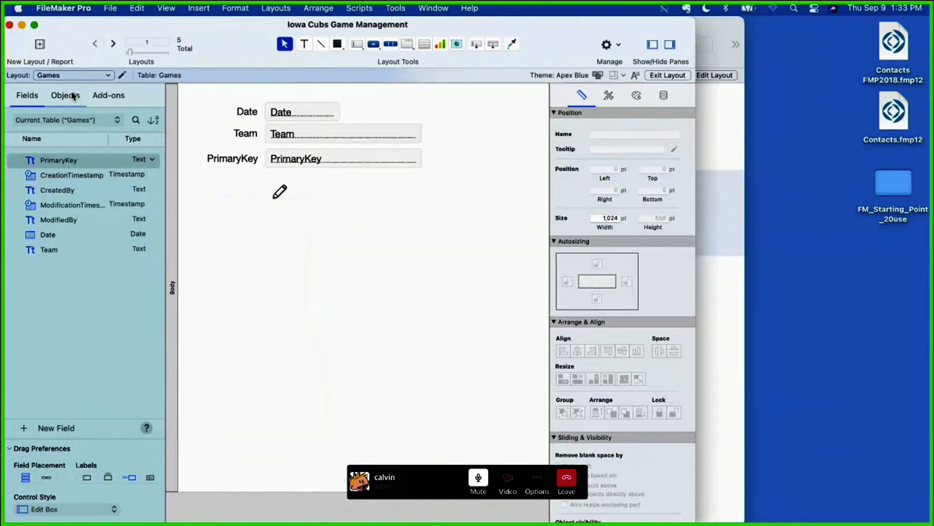
{"action": "left_click", "coordinate": [63, 121]}
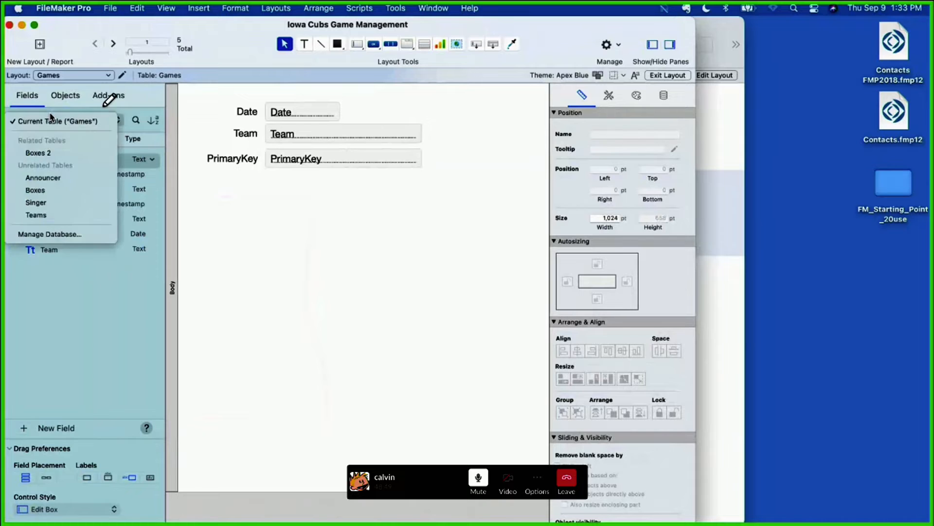
{"action": "left_click", "coordinate": [44, 153]}
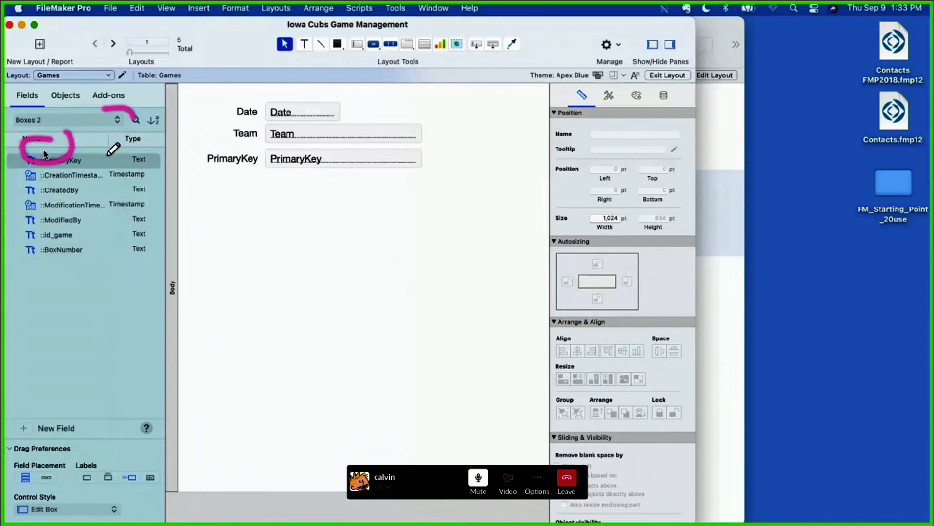
{"action": "left_click_drag", "start_coordinate": [58, 249], "coordinate": [288, 220]}
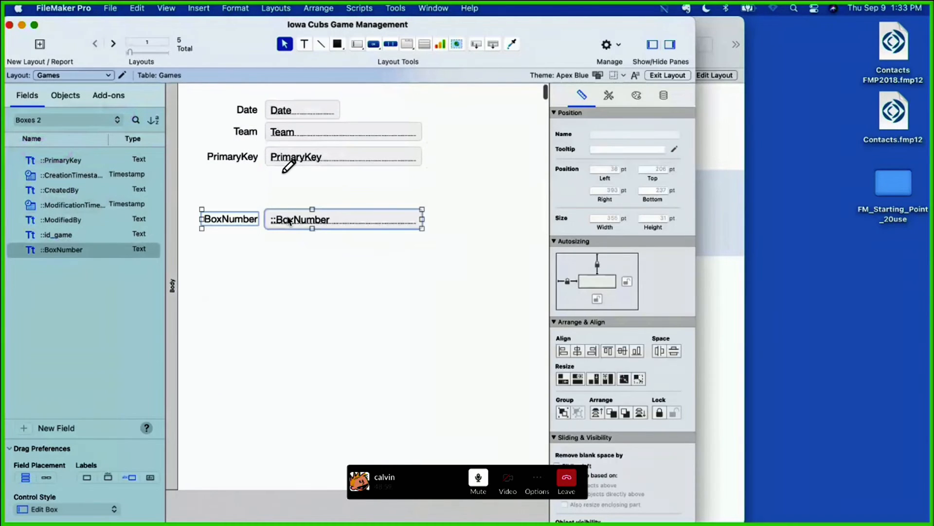
{"action": "left_click", "coordinate": [283, 285]}
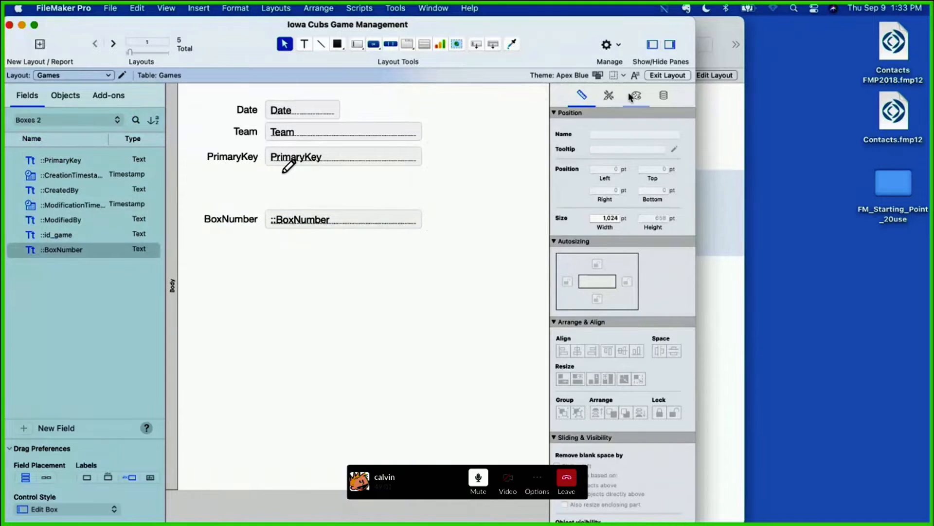
{"action": "left_click", "coordinate": [662, 76]}
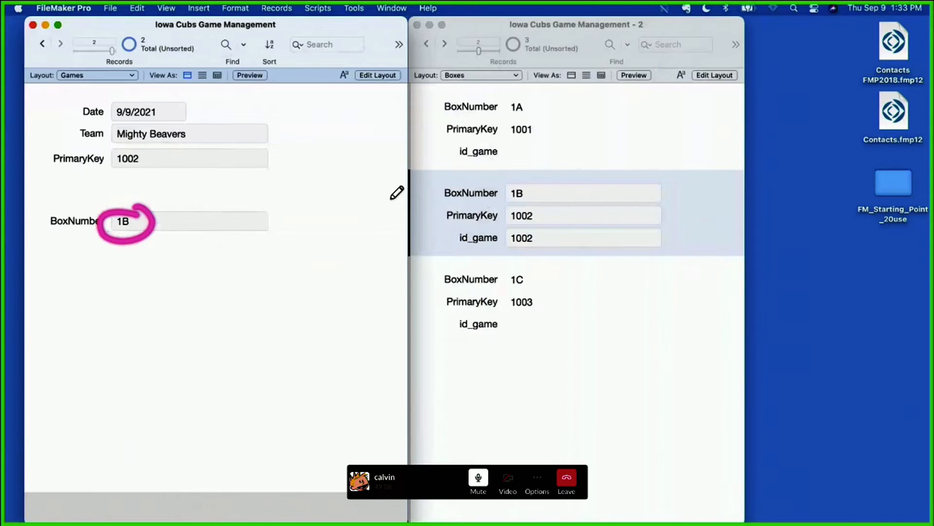
Step: Change the BoxNumber of box 1B to 1Bravo and commit the record
{"action": "left_click", "coordinate": [136, 222]}
{"action": "left_click_drag", "start_coordinate": [236, 221], "coordinate": [441, 189]}
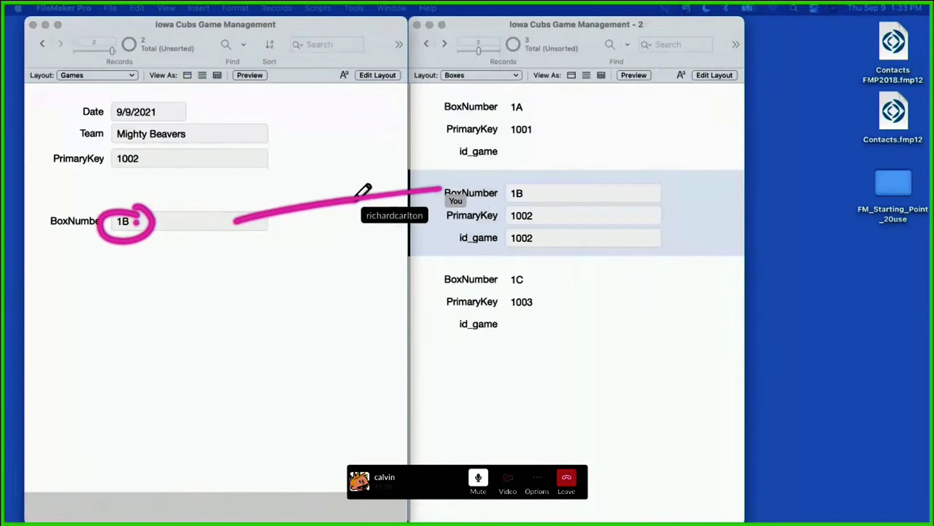
{"action": "left_click", "coordinate": [510, 225]}
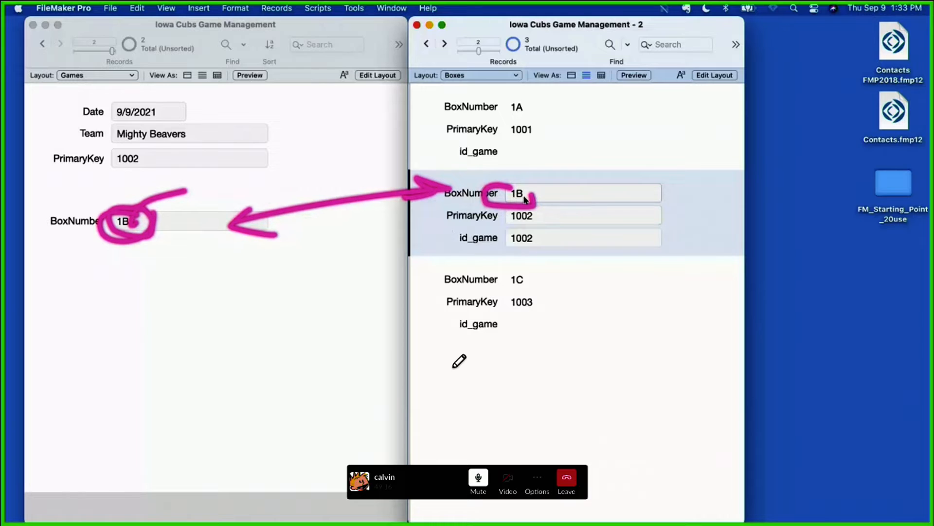
{"action": "left_click", "coordinate": [529, 193]}
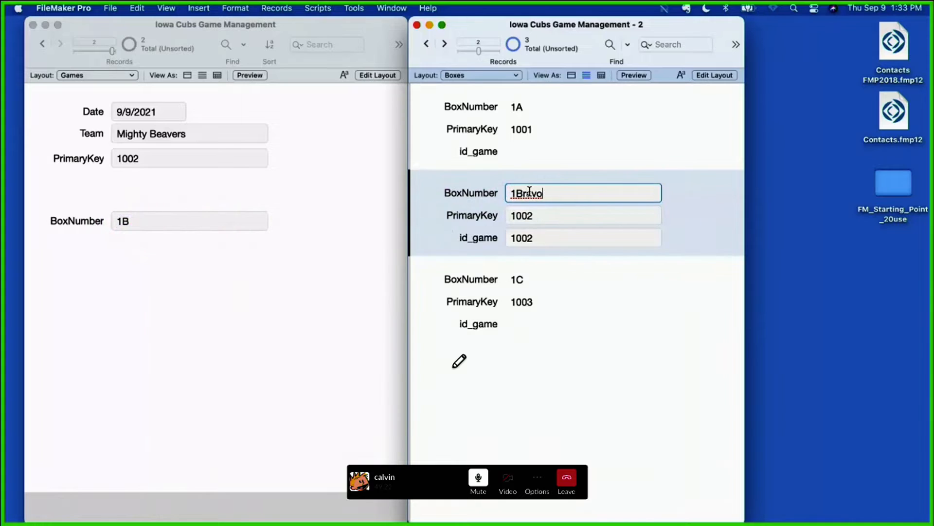
{"action": "left_click", "coordinate": [440, 218]}
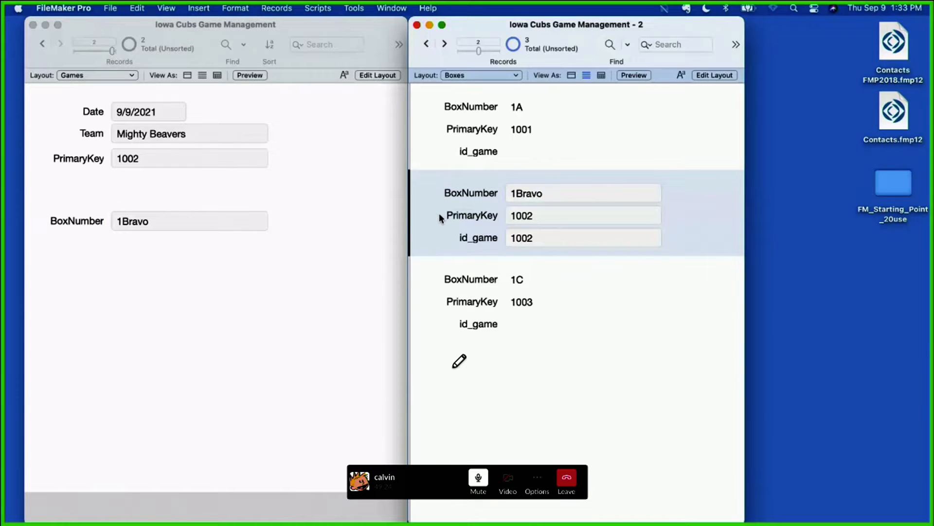
Step: Change the BoxNumber of the second box record to 1BBB and leave the field
{"action": "left_click", "coordinate": [524, 193]}
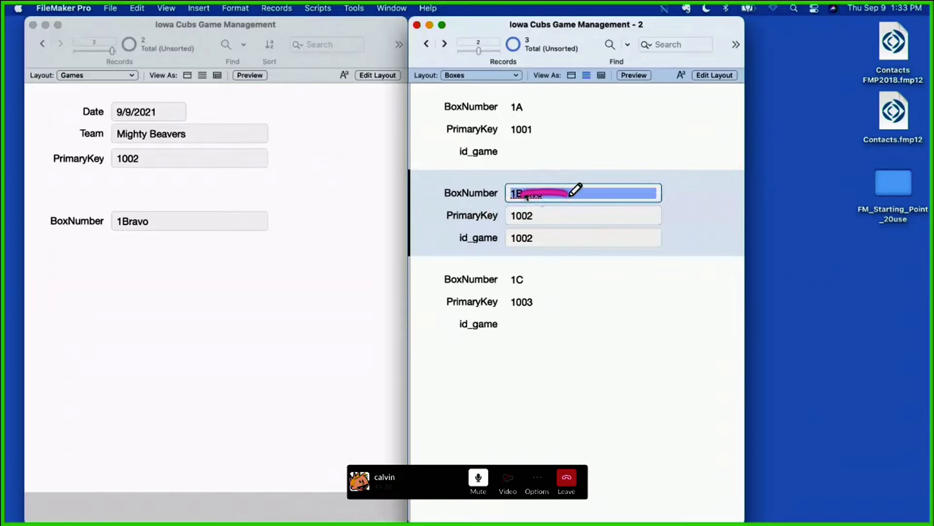
{"action": "left_click", "coordinate": [524, 192]}
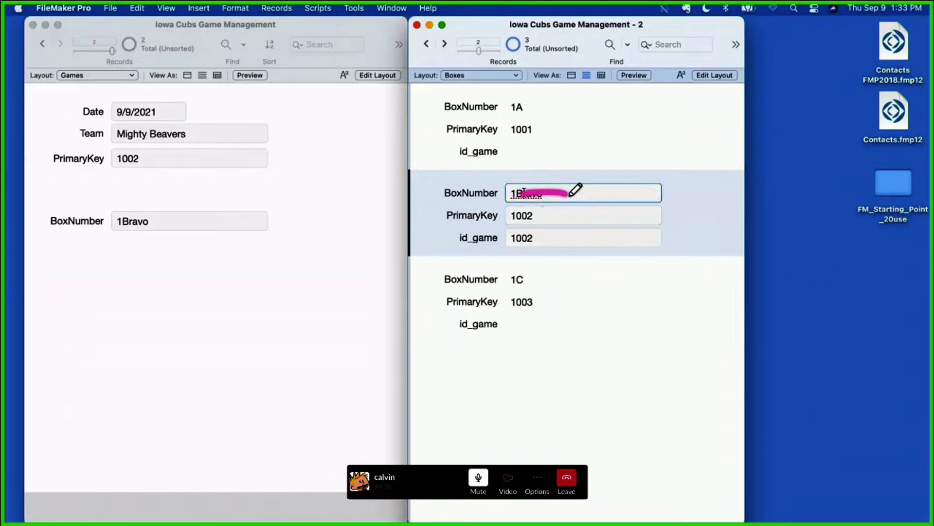
{"action": "left_click", "coordinate": [598, 192], "text": "shift"}
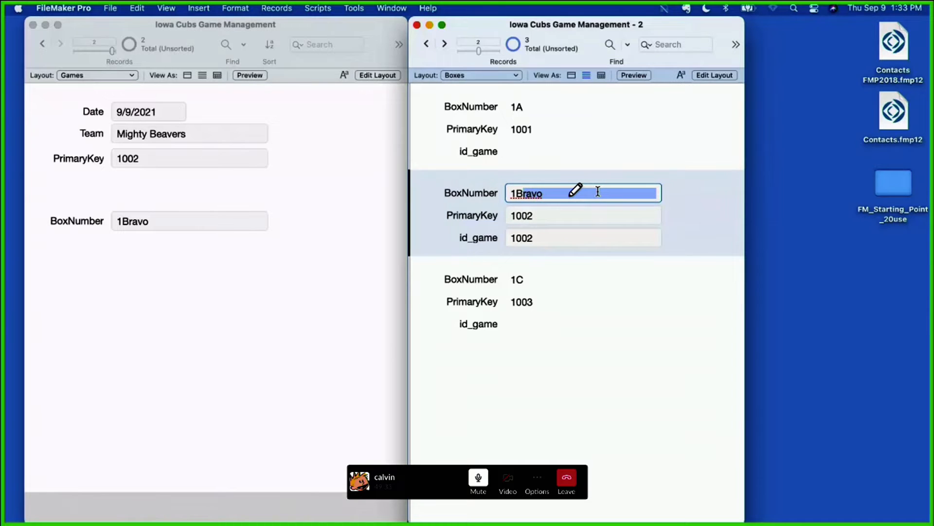
{"action": "key", "text": "BackSpace"}
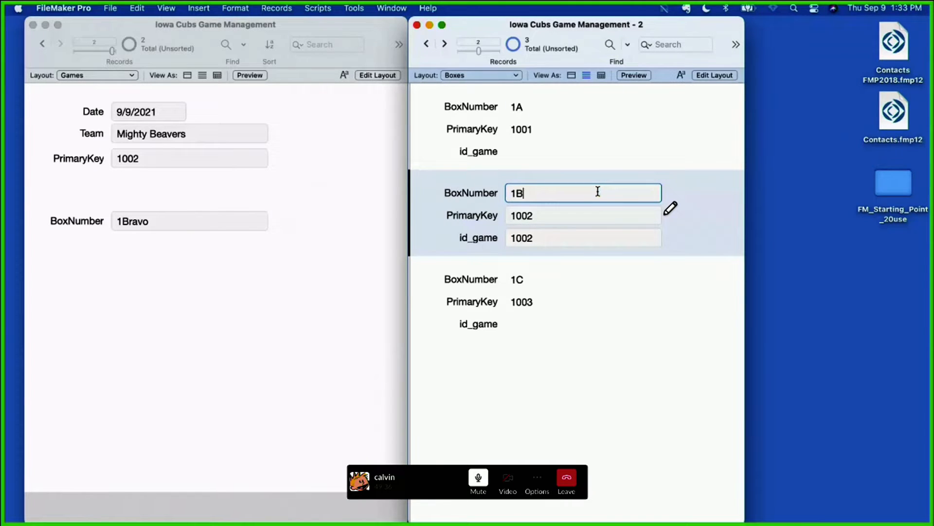
{"action": "type", "text": "BB"}
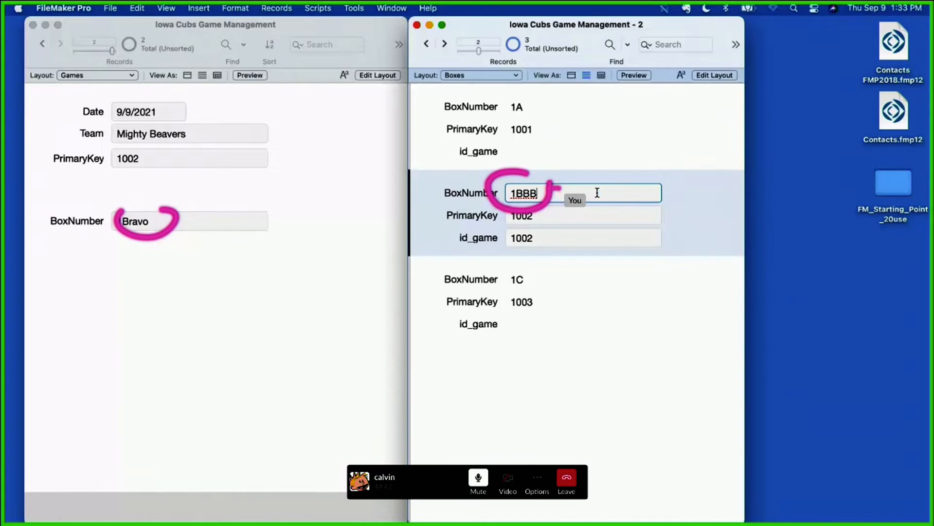
{"action": "key", "text": "Tab"}
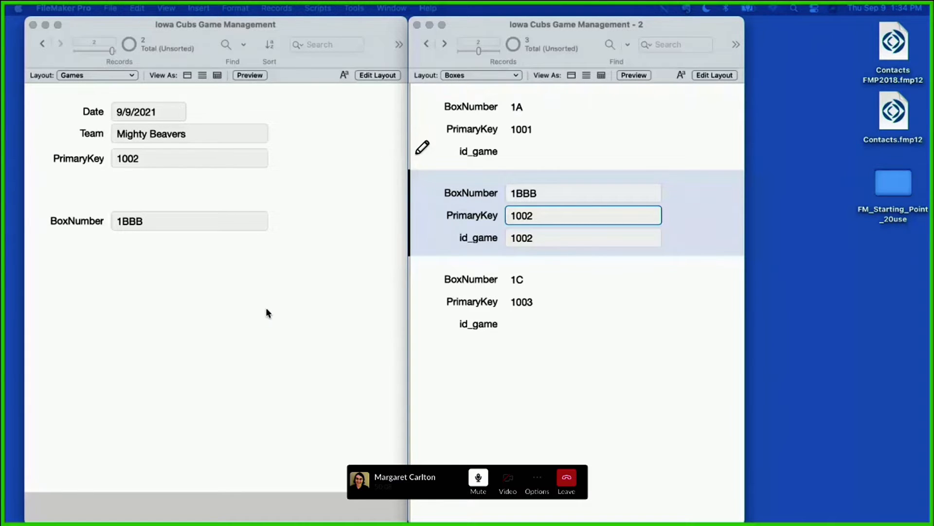
Step: Enter game key 1002 in the id_game field of box 1C and commit the record
{"action": "left_click", "coordinate": [187, 168]}
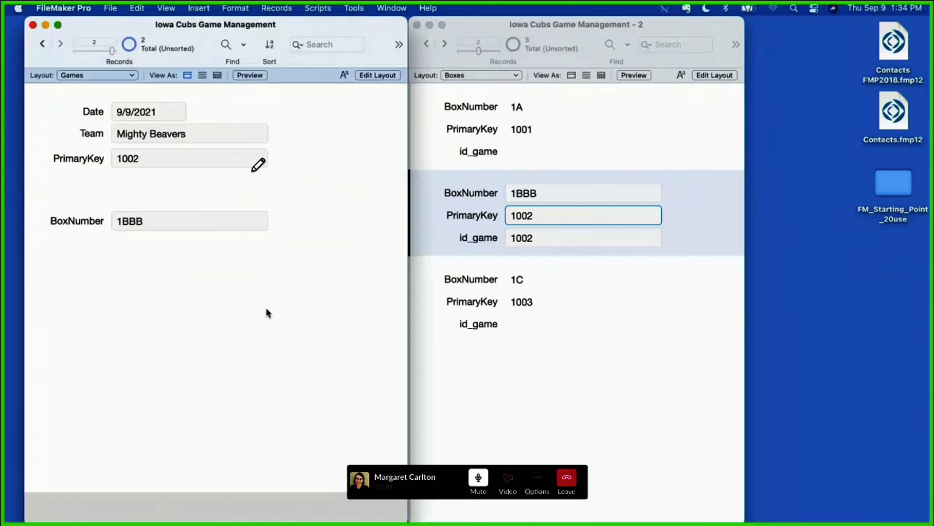
{"action": "mouse_move", "coordinate": [171, 148]}
{"action": "left_mouse_down"}
{"action": "mouse_move", "coordinate": [85, 136]}
{"action": "mouse_move", "coordinate": [60, 175]}
{"action": "mouse_move", "coordinate": [266, 179]}
{"action": "mouse_move", "coordinate": [197, 140]}
{"action": "left_mouse_up"}
{"action": "left_click", "coordinate": [529, 237]}
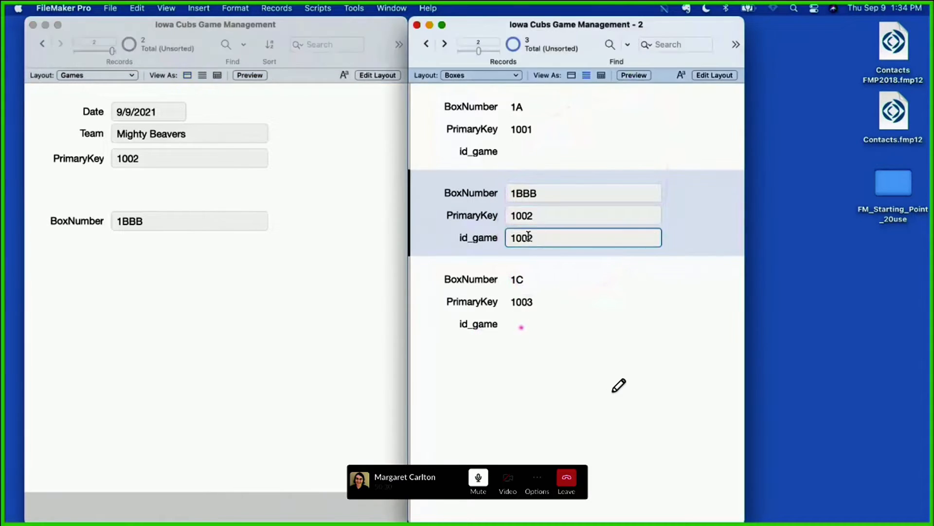
{"action": "triple_click", "coordinate": [528, 236]}
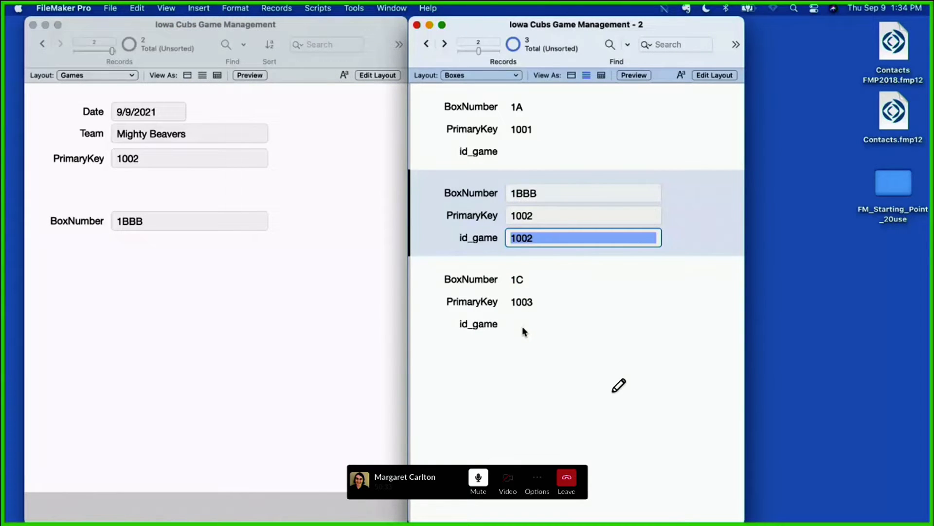
{"action": "left_click", "coordinate": [523, 326]}
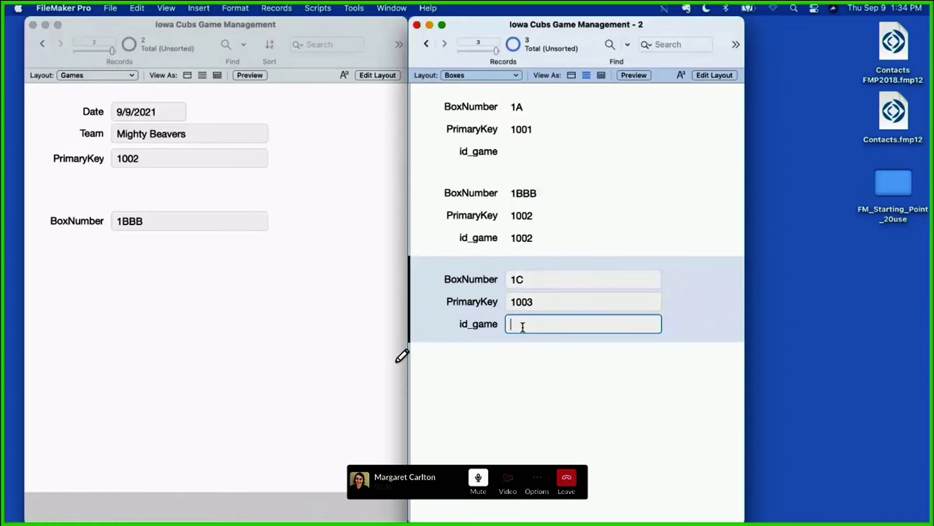
{"action": "type", "text": "2"}
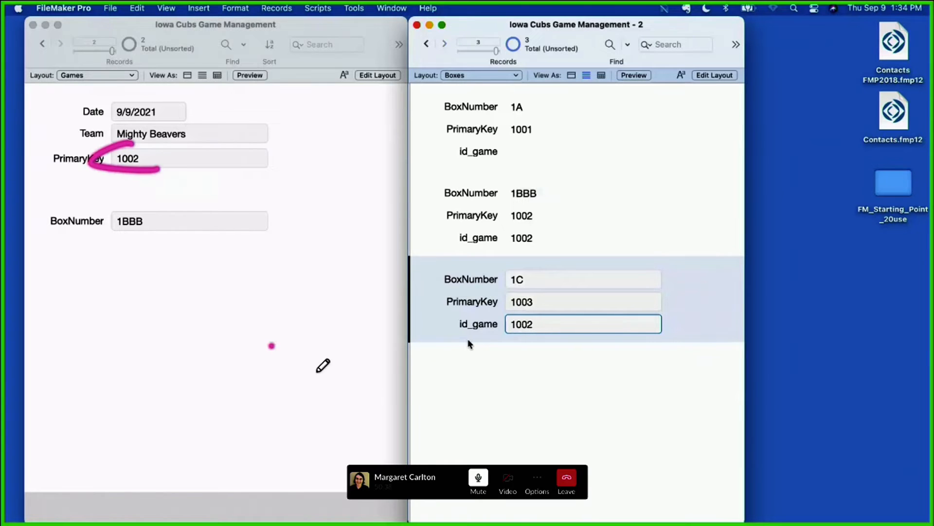
{"action": "left_click", "coordinate": [469, 344]}
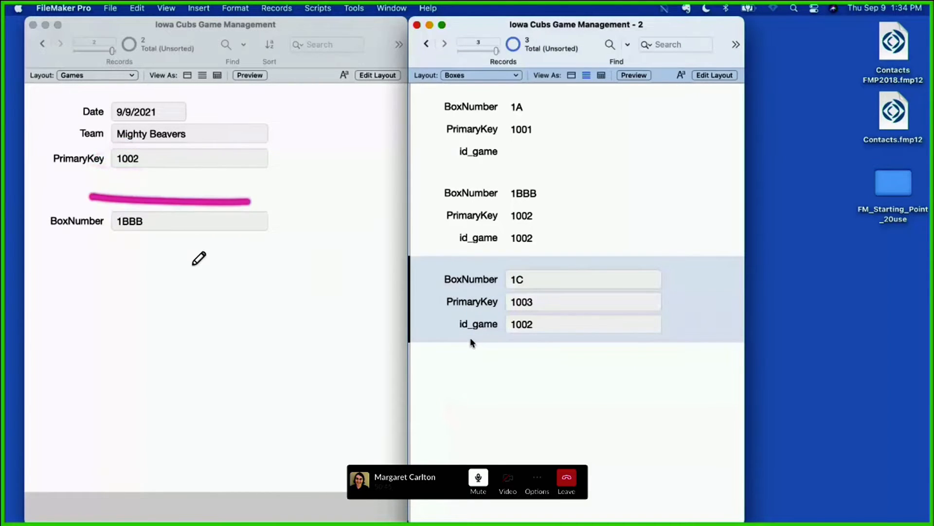
Step: Switch the Games layout to Layout mode and examine the BoxNumber field's source table and field, leaving its definition as is
{"action": "left_click", "coordinate": [195, 333]}
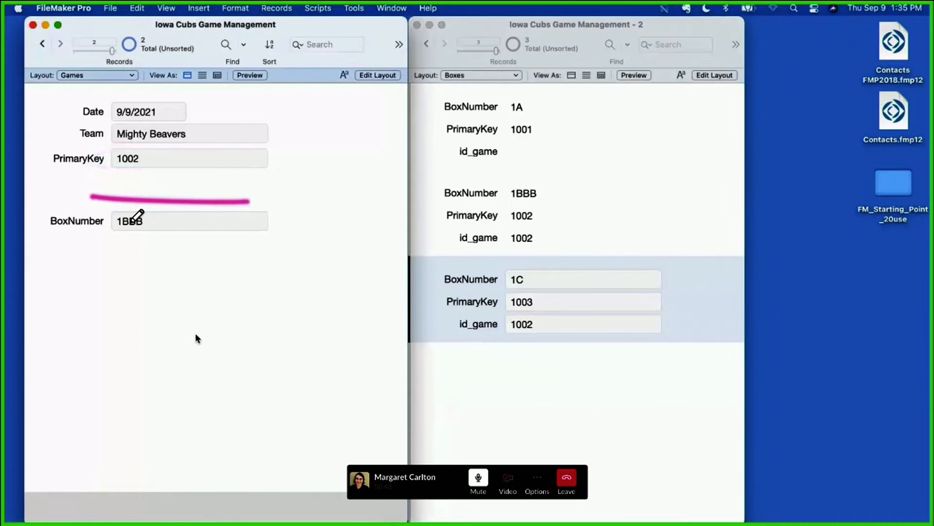
{"action": "key", "text": "super+l"}
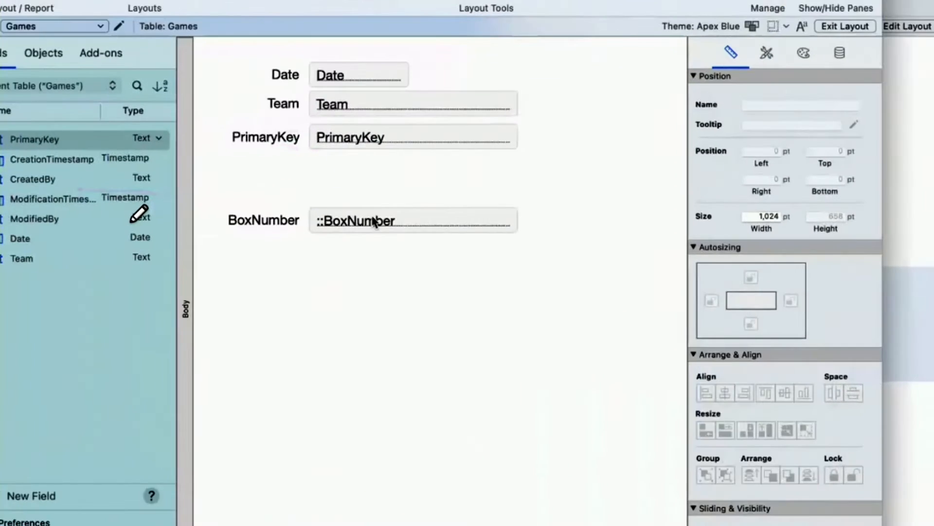
{"action": "left_click", "coordinate": [312, 216]}
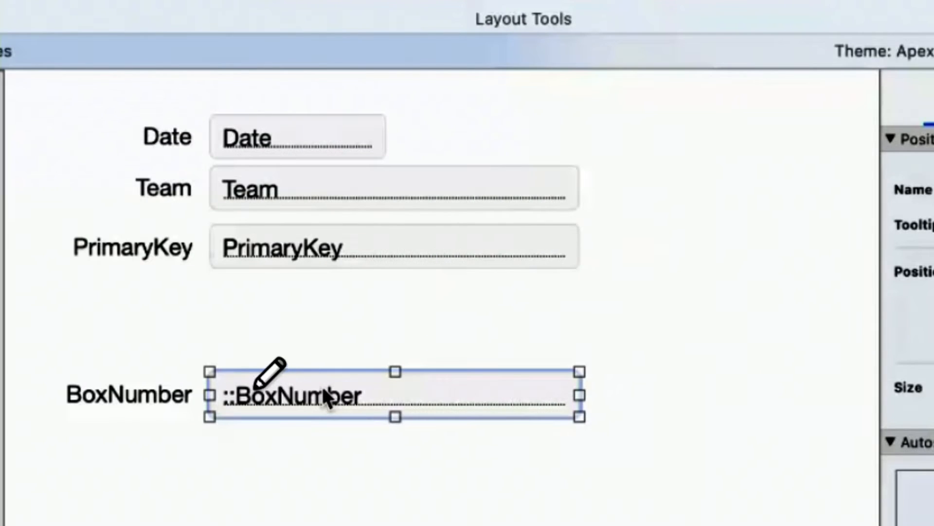
{"action": "mouse_move", "coordinate": [245, 383]}
{"action": "left_mouse_down"}
{"action": "mouse_move", "coordinate": [214, 391]}
{"action": "mouse_move", "coordinate": [233, 419]}
{"action": "mouse_move", "coordinate": [252, 401]}
{"action": "left_mouse_up"}
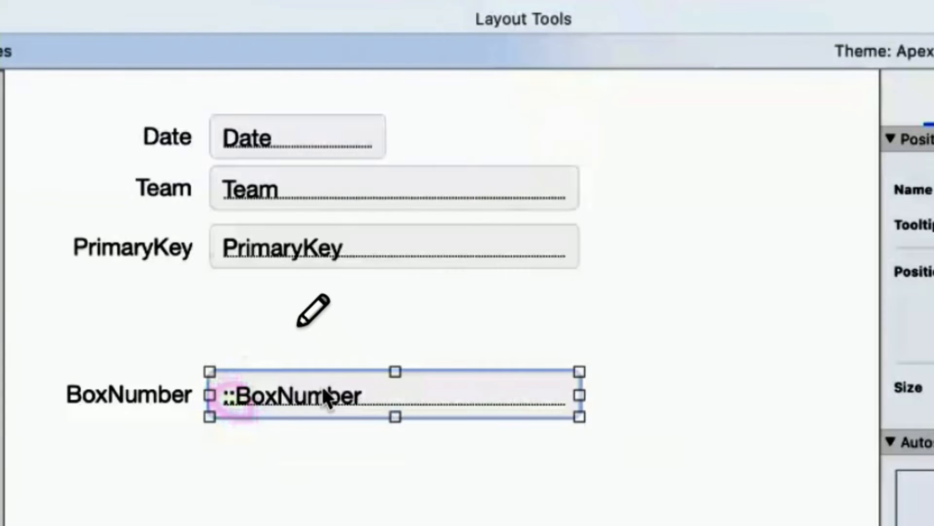
{"action": "mouse_move", "coordinate": [499, 92]}
{"action": "left_mouse_down"}
{"action": "mouse_move", "coordinate": [276, 82]}
{"action": "mouse_move", "coordinate": [90, 100]}
{"action": "mouse_move", "coordinate": [248, 295]}
{"action": "mouse_move", "coordinate": [590, 183]}
{"action": "mouse_move", "coordinate": [400, 105]}
{"action": "left_mouse_up"}
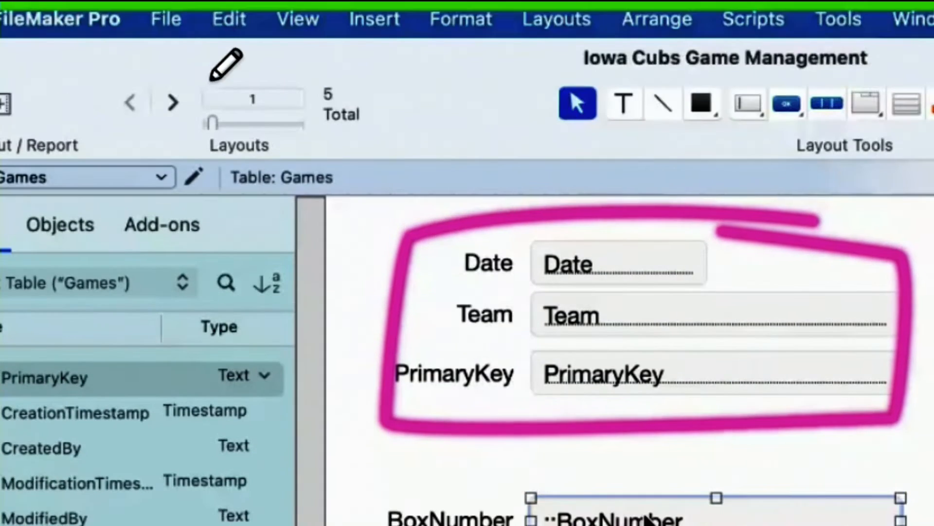
{"action": "left_click_drag", "start_coordinate": [351, 161], "coordinate": [346, 215]}
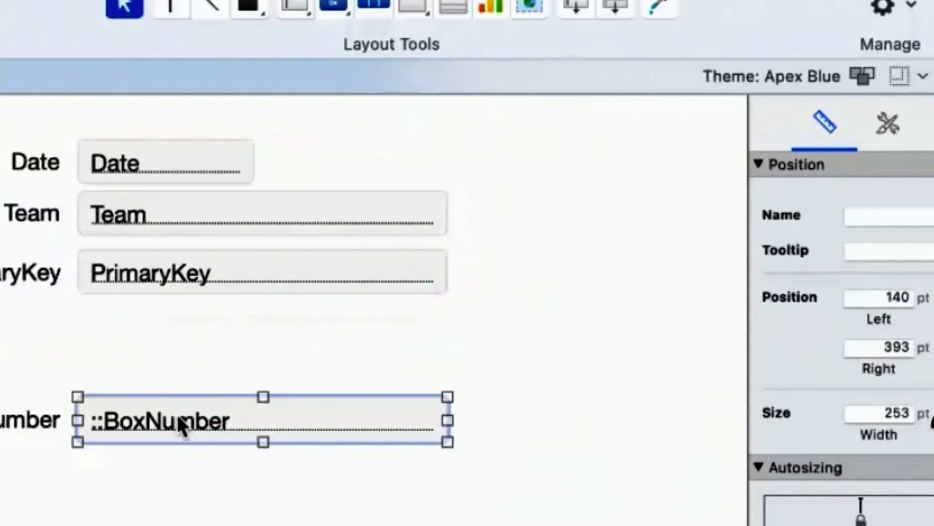
{"action": "double_click", "coordinate": [637, 423]}
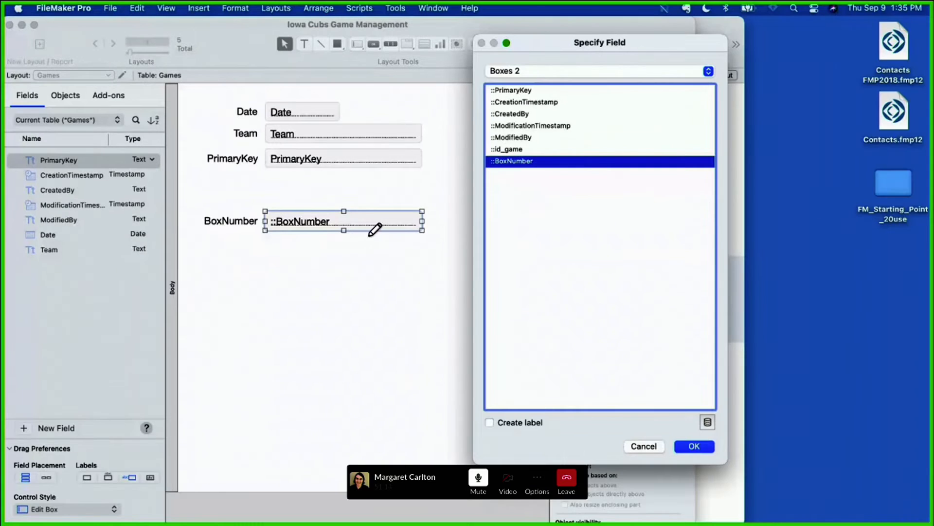
{"action": "left_click", "coordinate": [517, 81]}
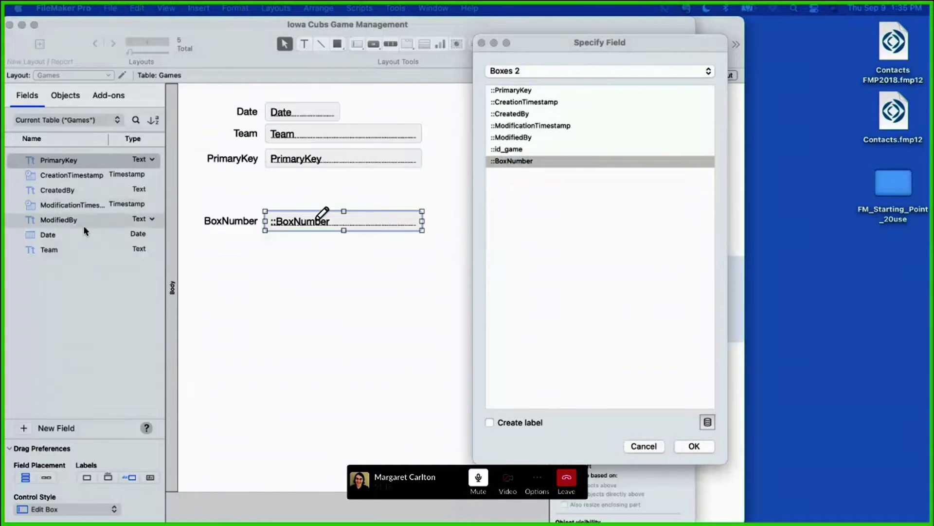
{"action": "mouse_move", "coordinate": [283, 206]}
{"action": "left_mouse_down"}
{"action": "mouse_move", "coordinate": [411, 206]}
{"action": "mouse_move", "coordinate": [445, 247]}
{"action": "mouse_move", "coordinate": [221, 253]}
{"action": "mouse_move", "coordinate": [407, 279]}
{"action": "mouse_move", "coordinate": [448, 344]}
{"action": "mouse_move", "coordinate": [250, 342]}
{"action": "left_mouse_up"}
{"action": "left_click", "coordinate": [650, 444]}
{"action": "left_click", "coordinate": [651, 445]}
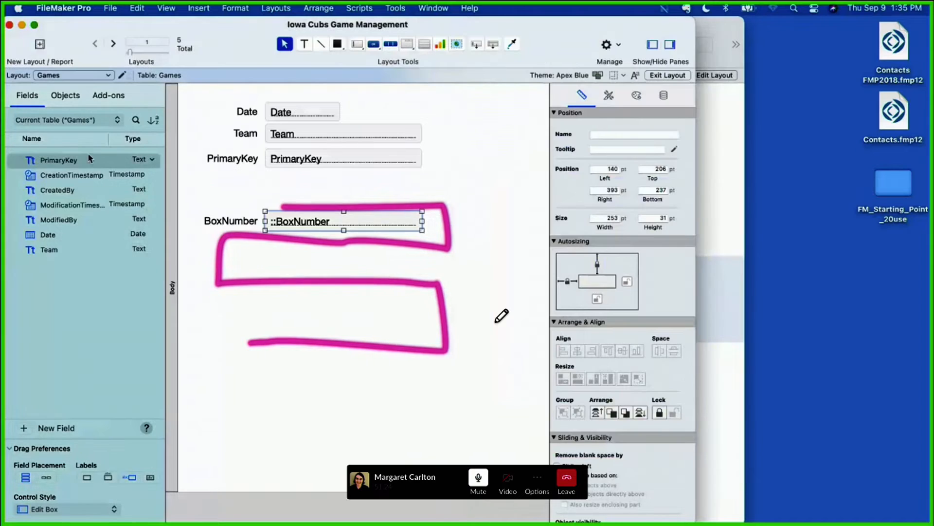
Step: Draw a portal about 346 pt wide below the BoxNumber field, showing records from Boxes 2 and containing only its BoxNumber field
{"action": "left_click", "coordinate": [424, 44]}
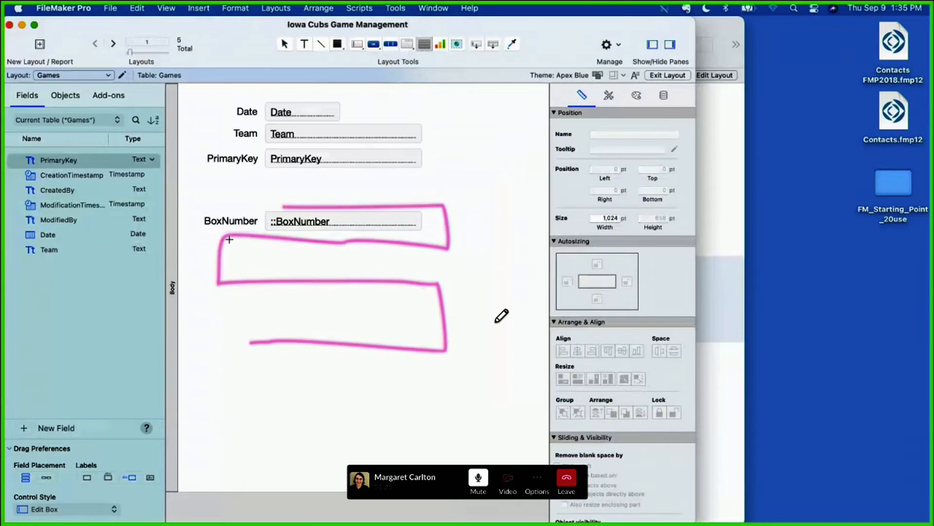
{"action": "mouse_move", "coordinate": [223, 234]}
{"action": "left_mouse_down"}
{"action": "mouse_move", "coordinate": [372, 302]}
{"action": "mouse_move", "coordinate": [456, 358]}
{"action": "mouse_move", "coordinate": [438, 372]}
{"action": "left_mouse_up"}
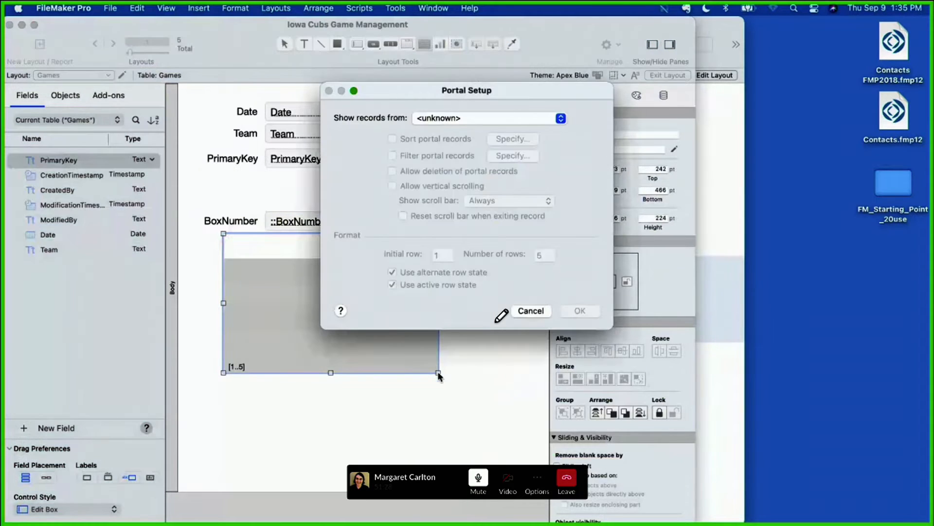
{"action": "left_click", "coordinate": [476, 119]}
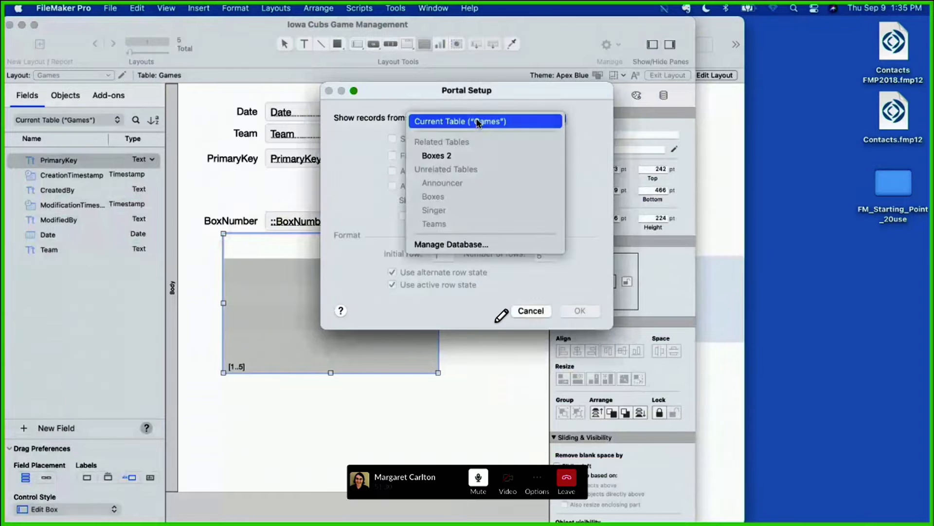
{"action": "left_click", "coordinate": [476, 159]}
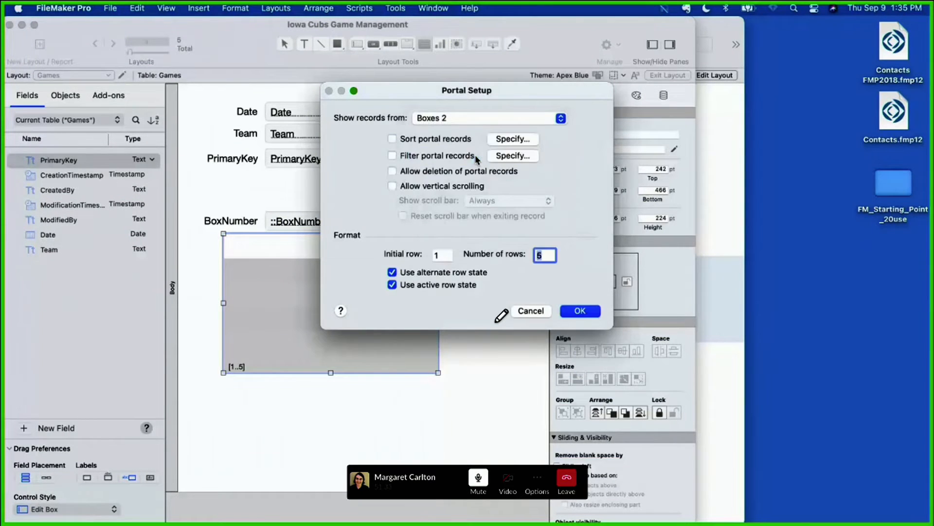
{"action": "left_click", "coordinate": [581, 311]}
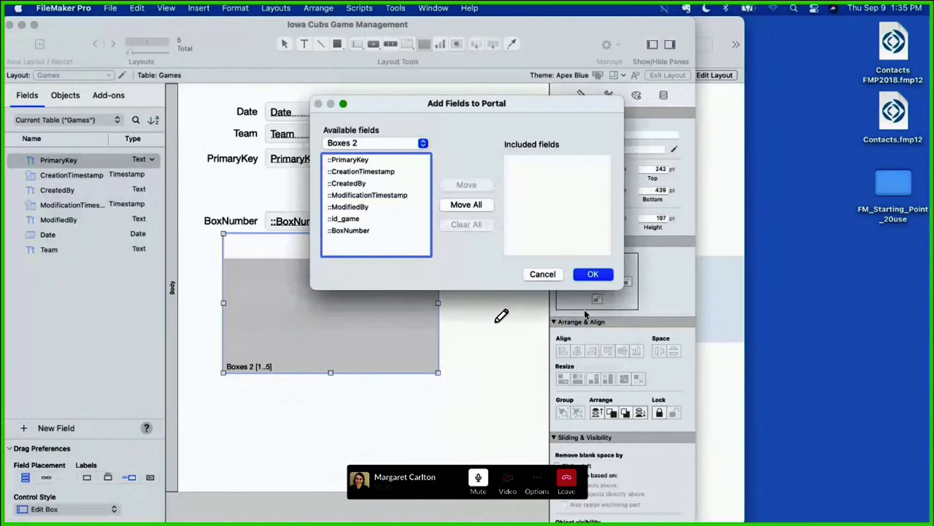
{"action": "double_click", "coordinate": [350, 231]}
{"action": "left_click", "coordinate": [594, 274]}
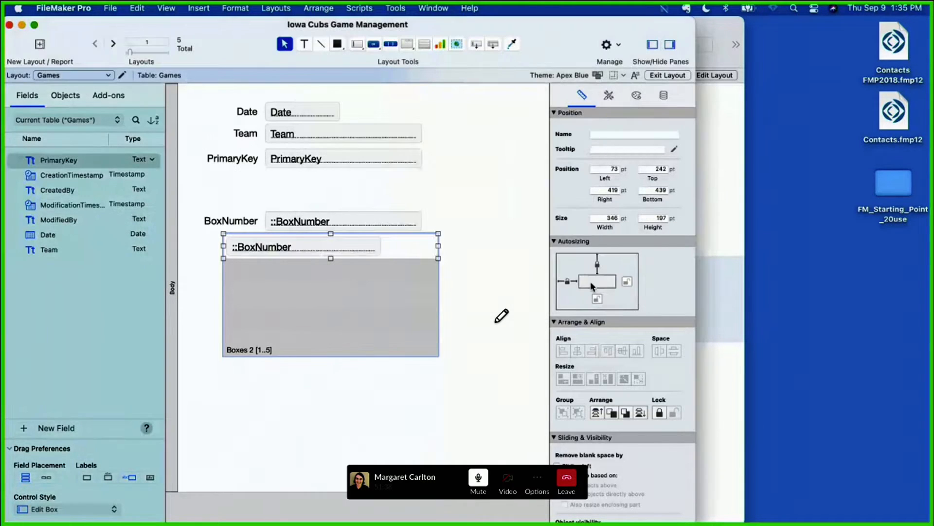
Step: Delete the standalone BoxNumber field, shift the portal under the BoxNumber label, and exit Layout mode
{"action": "left_click", "coordinate": [316, 224]}
{"action": "key", "text": "Delete"}
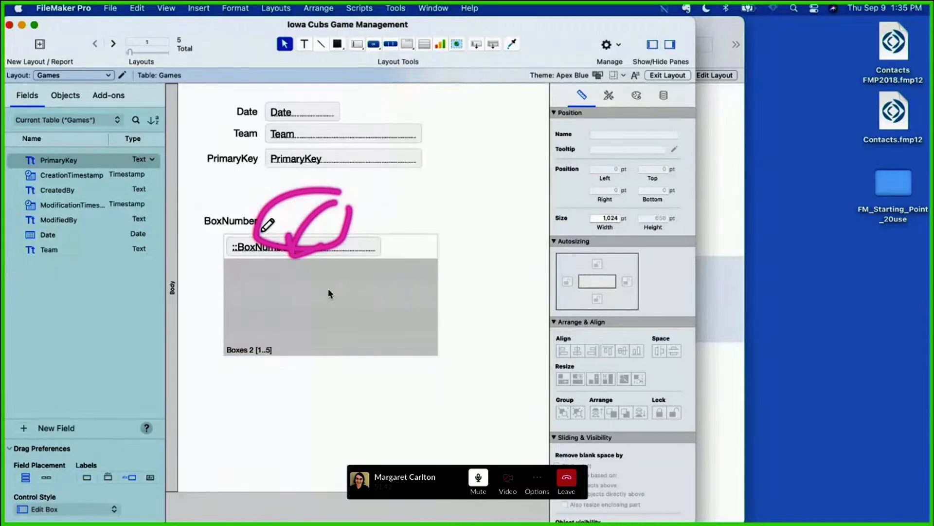
{"action": "left_click_drag", "start_coordinate": [328, 290], "coordinate": [298, 286]}
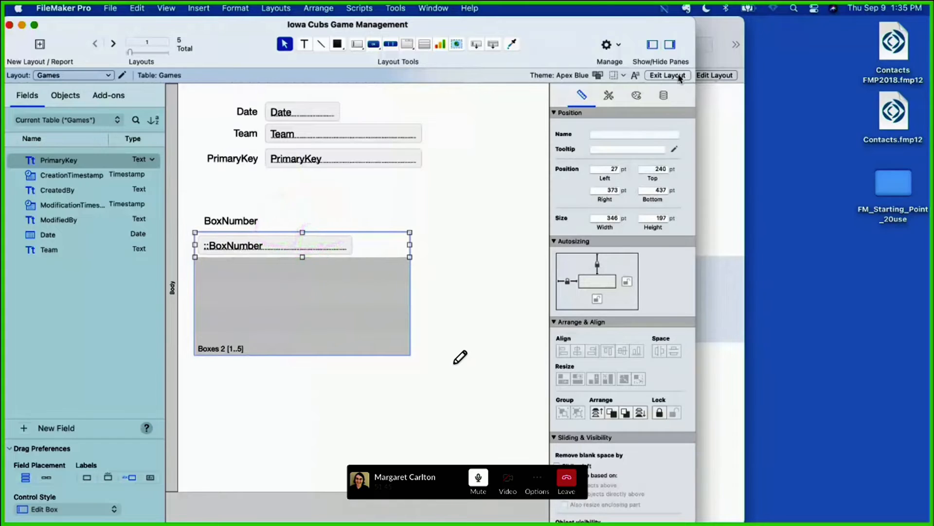
{"action": "left_click", "coordinate": [680, 76]}
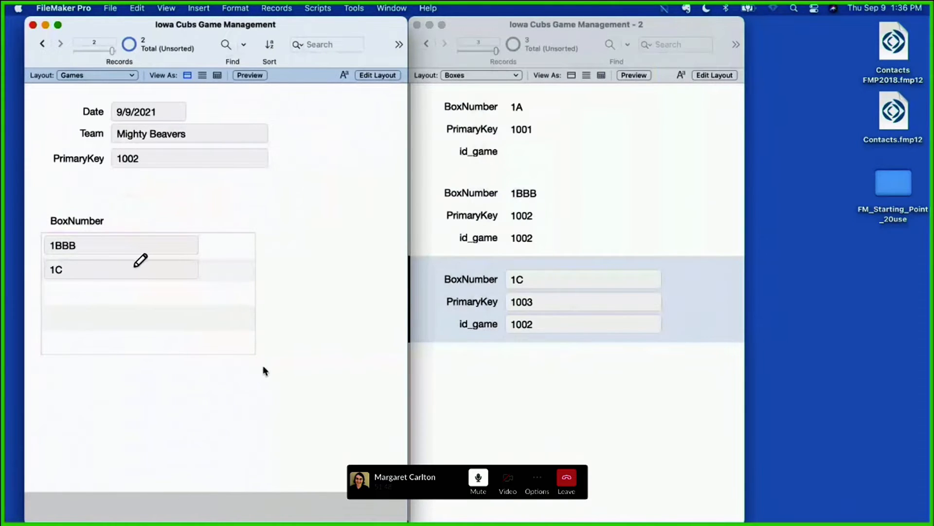
{"action": "left_click_drag", "start_coordinate": [97, 245], "coordinate": [136, 245]}
{"action": "left_click_drag", "start_coordinate": [100, 270], "coordinate": [138, 270]}
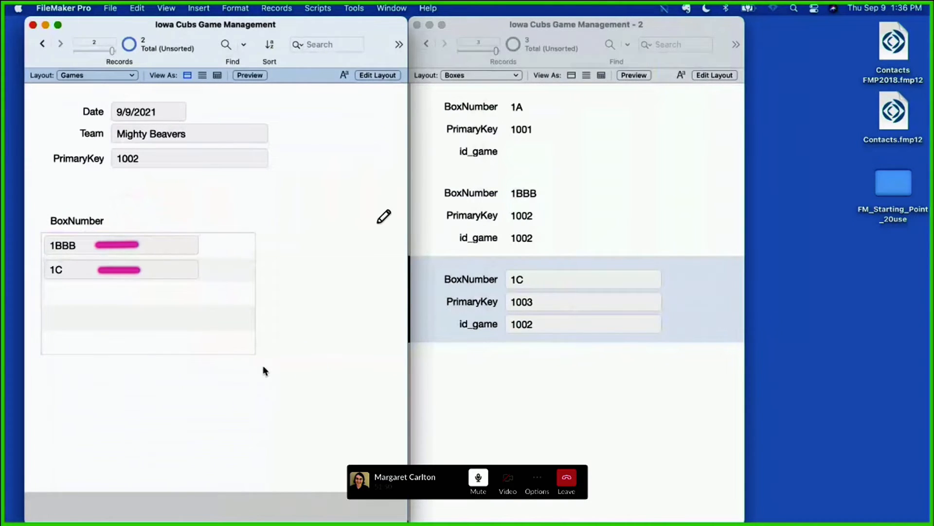
{"action": "left_click_drag", "start_coordinate": [268, 158], "coordinate": [437, 214]}
{"action": "left_click_drag", "start_coordinate": [398, 183], "coordinate": [391, 218]}
{"action": "left_click_drag", "start_coordinate": [299, 183], "coordinate": [456, 312]}
{"action": "left_click_drag", "start_coordinate": [432, 288], "coordinate": [457, 312]}
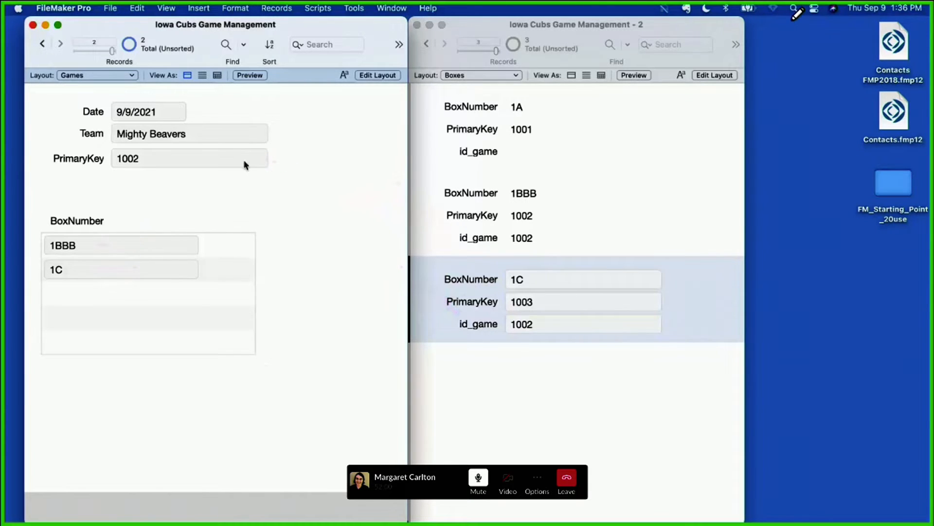
{"action": "mouse_move", "coordinate": [792, 21]}
{"action": "left_mouse_down"}
{"action": "mouse_move", "coordinate": [701, 21]}
{"action": "mouse_move", "coordinate": [706, 212]}
{"action": "mouse_move", "coordinate": [686, 521]}
{"action": "mouse_move", "coordinate": [895, 524]}
{"action": "left_mouse_up"}
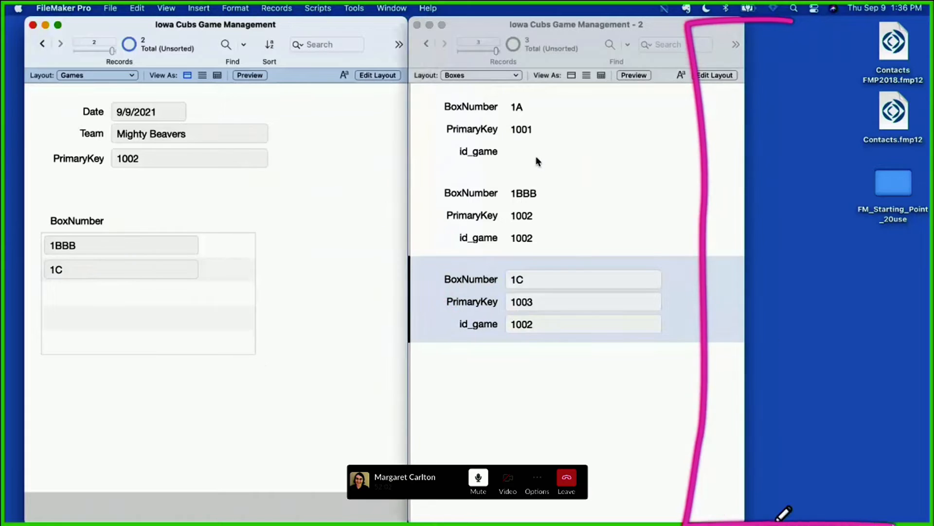
{"action": "left_click", "coordinate": [538, 161]}
{"action": "left_click", "coordinate": [531, 153]}
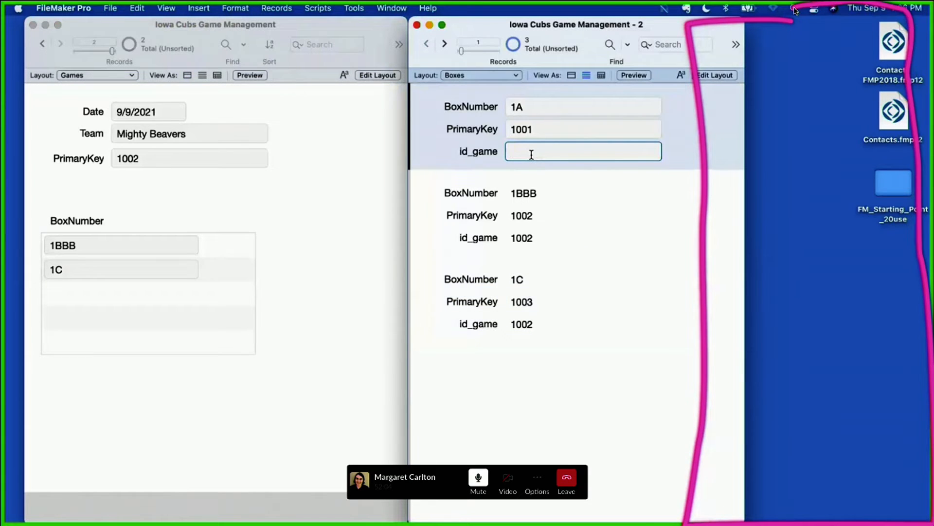
{"action": "left_click", "coordinate": [462, 253]}
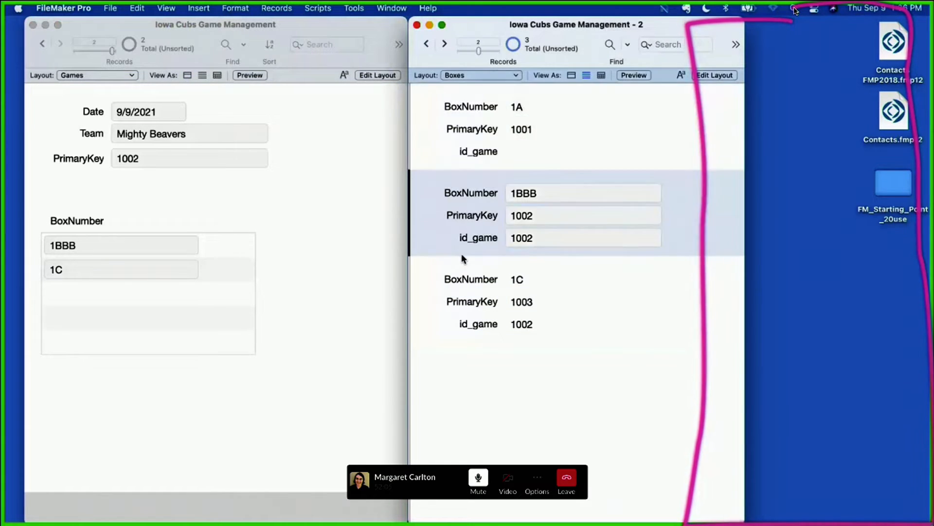
{"action": "left_click", "coordinate": [474, 75]}
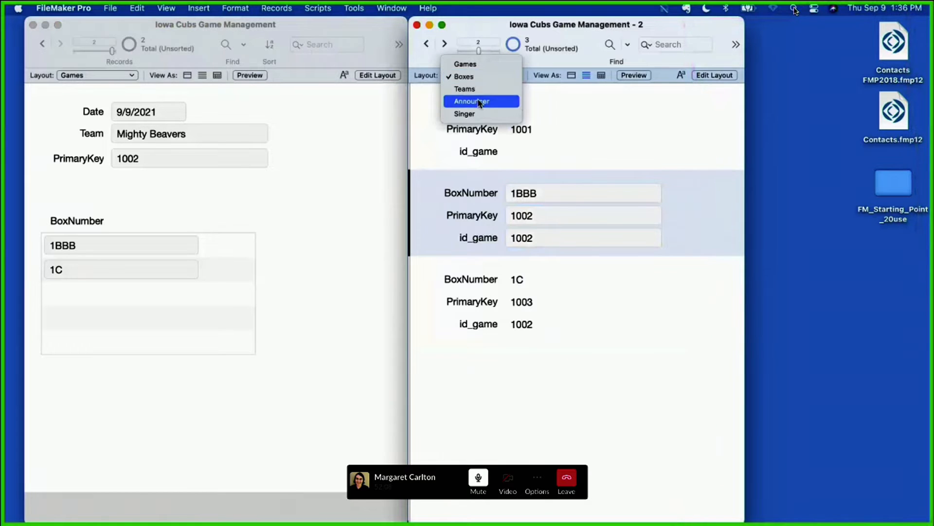
{"action": "left_click", "coordinate": [421, 125]}
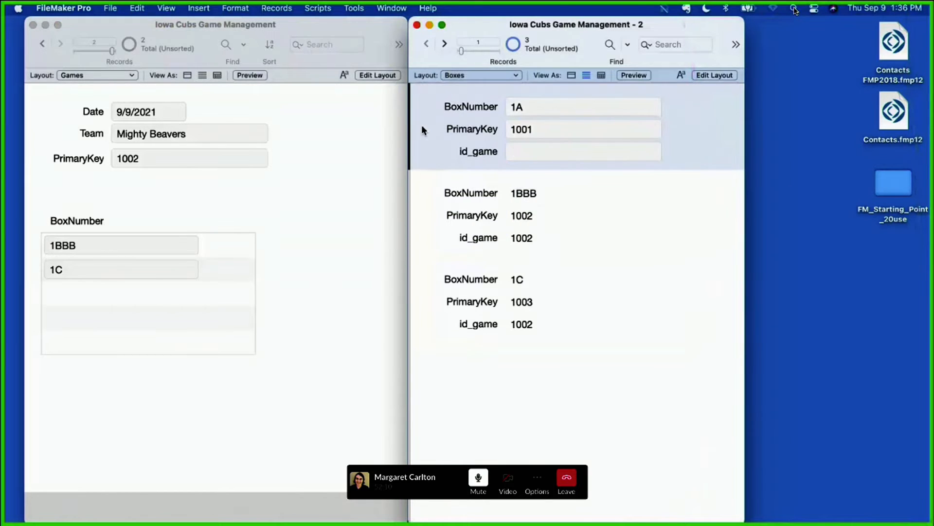
Step: Open a new window on the Announcer layout and switch it to Layout mode
{"action": "left_click", "coordinate": [403, 9]}
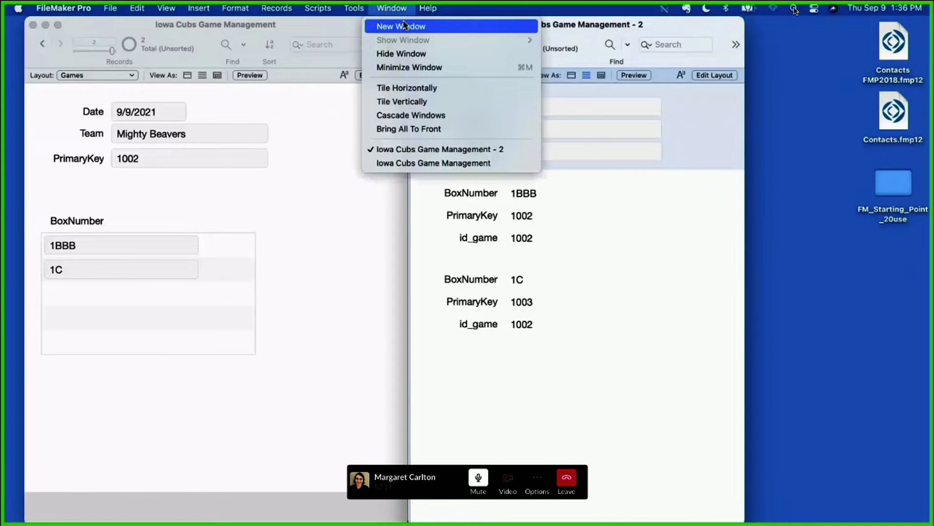
{"action": "left_click", "coordinate": [404, 25]}
{"action": "left_click", "coordinate": [479, 90]}
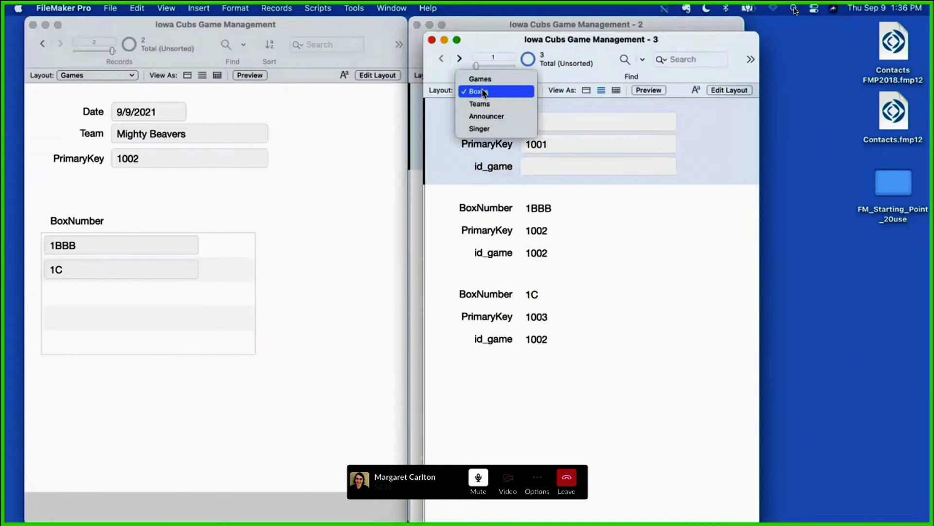
{"action": "left_click", "coordinate": [485, 120]}
{"action": "left_click", "coordinate": [729, 90]}
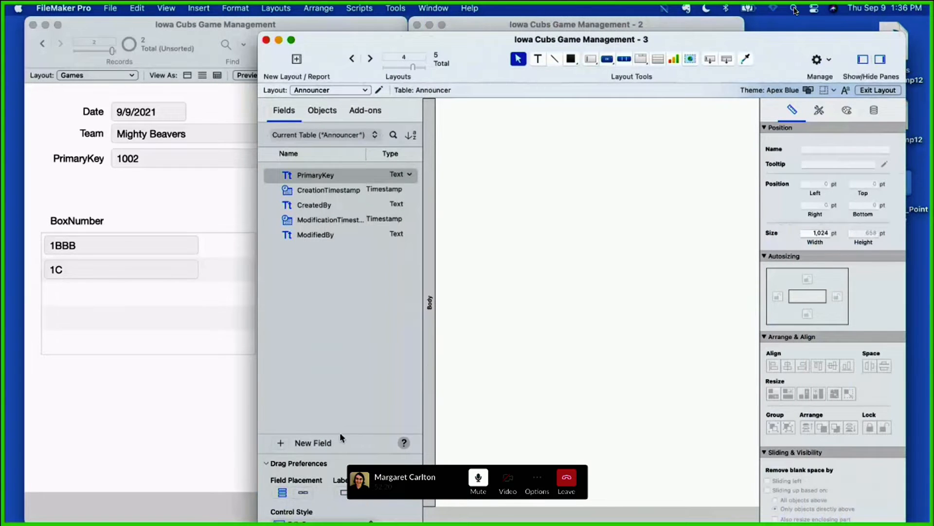
Step: Create two text fields named Announcer and id_game in the Announcer table
{"action": "left_click", "coordinate": [281, 443]}
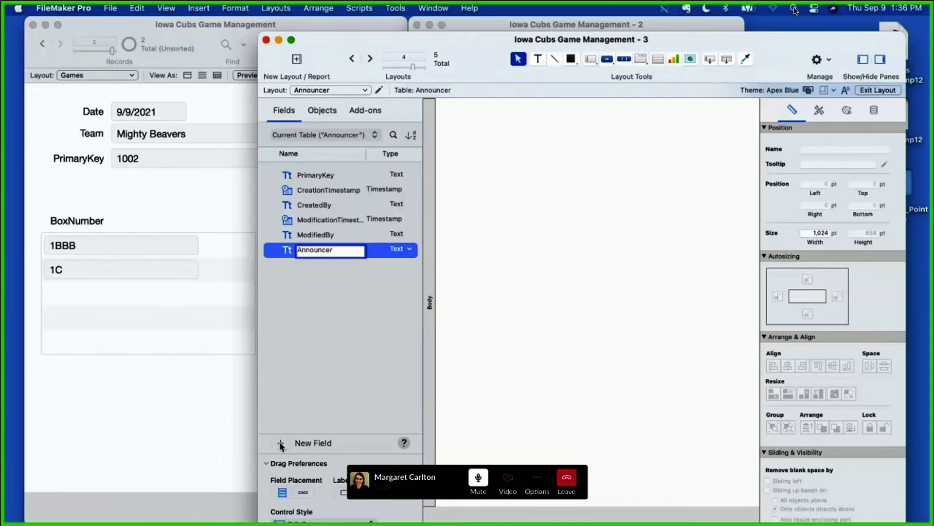
{"action": "key", "text": "Return"}
{"action": "left_click", "coordinate": [281, 443]}
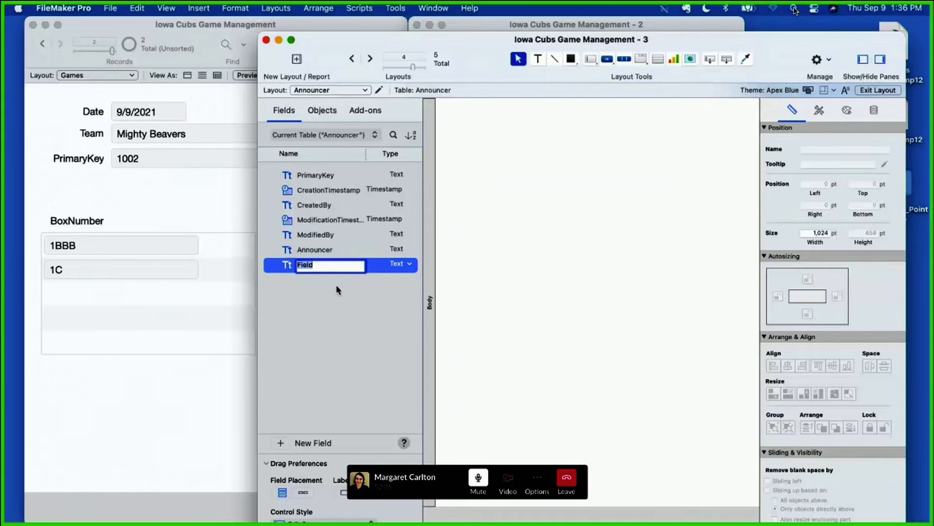
{"action": "type", "text": "_fk"}
{"action": "key", "text": "BackSpace"}
{"action": "key", "text": "BackSpace"}
{"action": "key", "text": "BackSpace"}
{"action": "type", "text": "id_game"}
Step: Place the Announcer field near the top of the layout body and the id_game field directly beneath it
{"action": "left_click", "coordinate": [316, 250]}
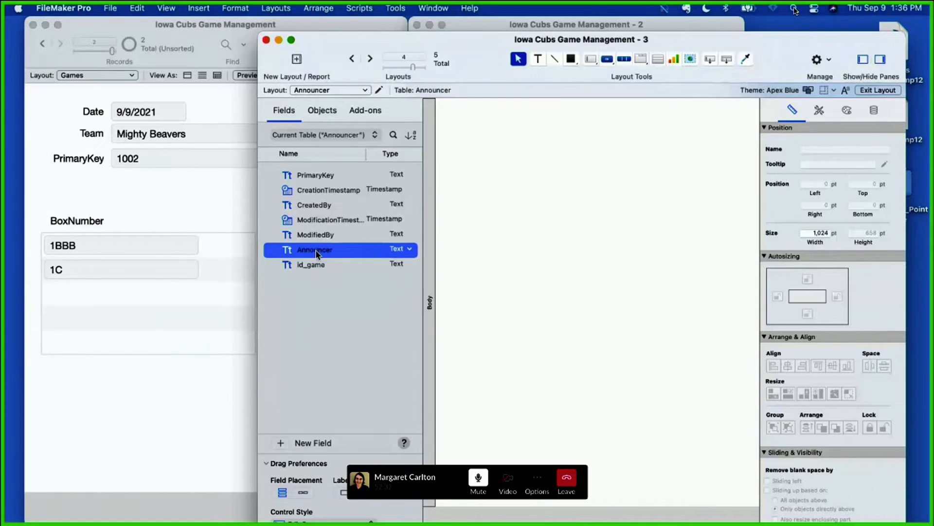
{"action": "left_click_drag", "start_coordinate": [316, 253], "coordinate": [478, 122]}
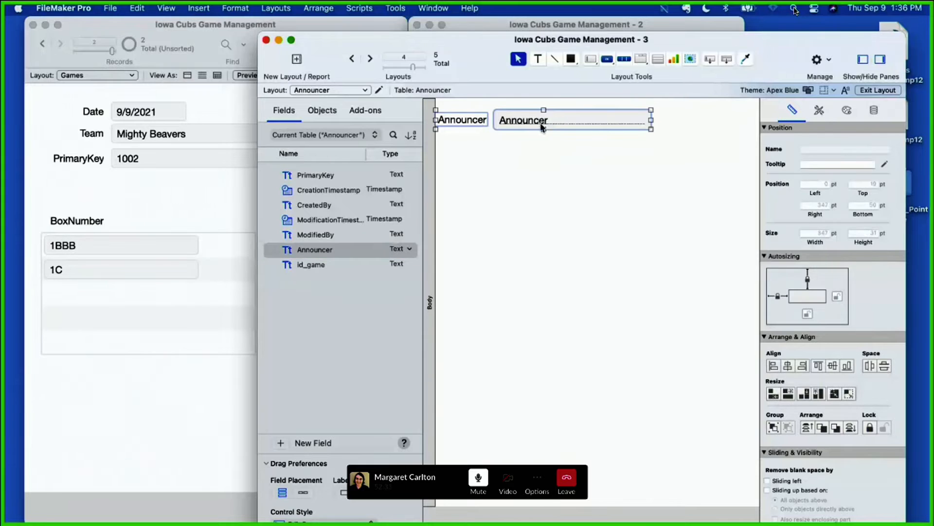
{"action": "left_click_drag", "start_coordinate": [543, 127], "coordinate": [553, 127]}
{"action": "left_click", "coordinate": [556, 226]}
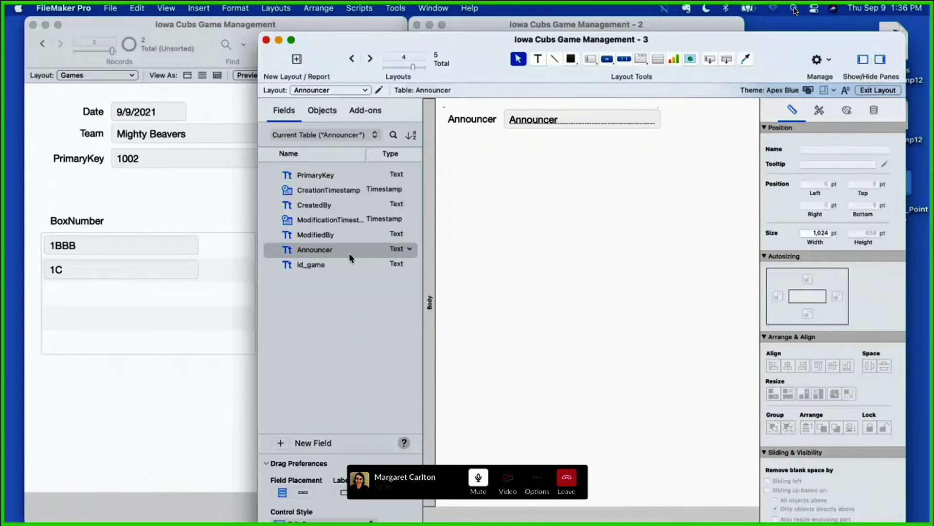
{"action": "left_click_drag", "start_coordinate": [349, 264], "coordinate": [526, 142]}
{"action": "left_click", "coordinate": [573, 276]}
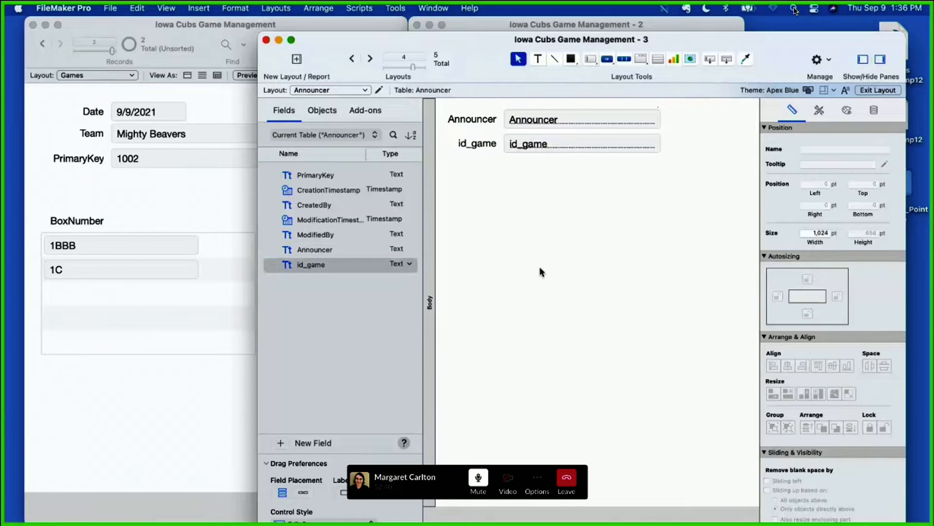
Step: Shift the Announcer and id_game fields down together and place the PrimaryKey field above them
{"action": "left_click_drag", "start_coordinate": [601, 252], "coordinate": [482, 113]}
{"action": "left_click_drag", "start_coordinate": [526, 122], "coordinate": [526, 151]}
{"action": "left_click_drag", "start_coordinate": [365, 175], "coordinate": [527, 126]}
{"action": "left_click", "coordinate": [616, 304]}
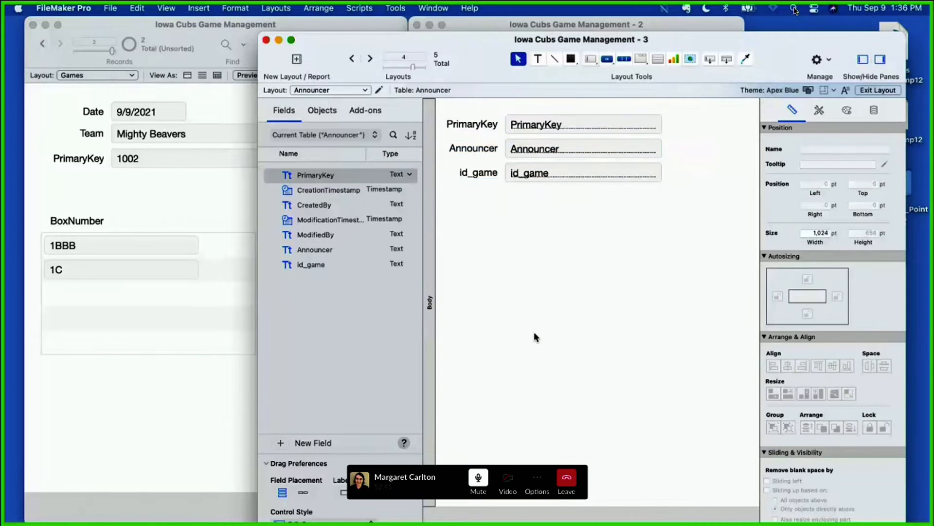
Step: Shorten the Body part to just below the id_game field and create a new Announcer record in Browse mode
{"action": "scroll", "coordinate": [488, 462], "scroll_direction": "down", "scroll_amount": 1}
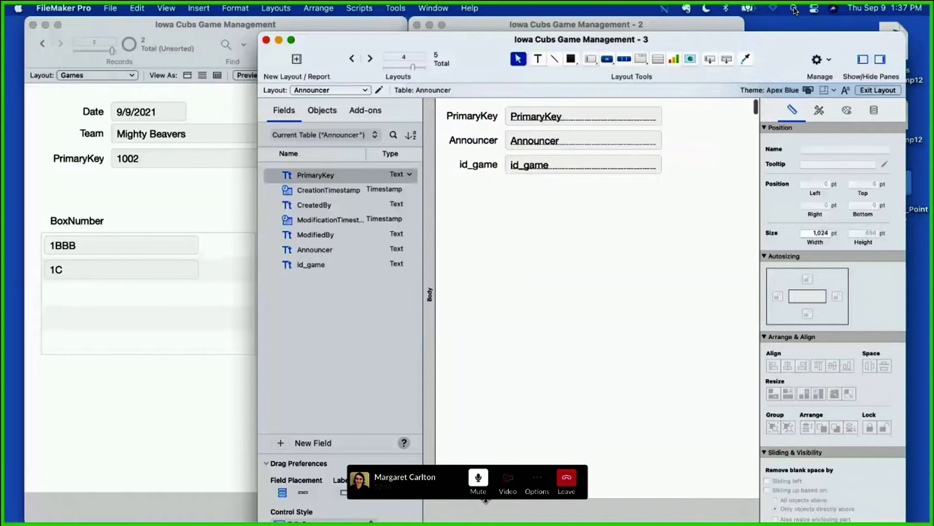
{"action": "left_click_drag", "start_coordinate": [486, 499], "coordinate": [496, 194]}
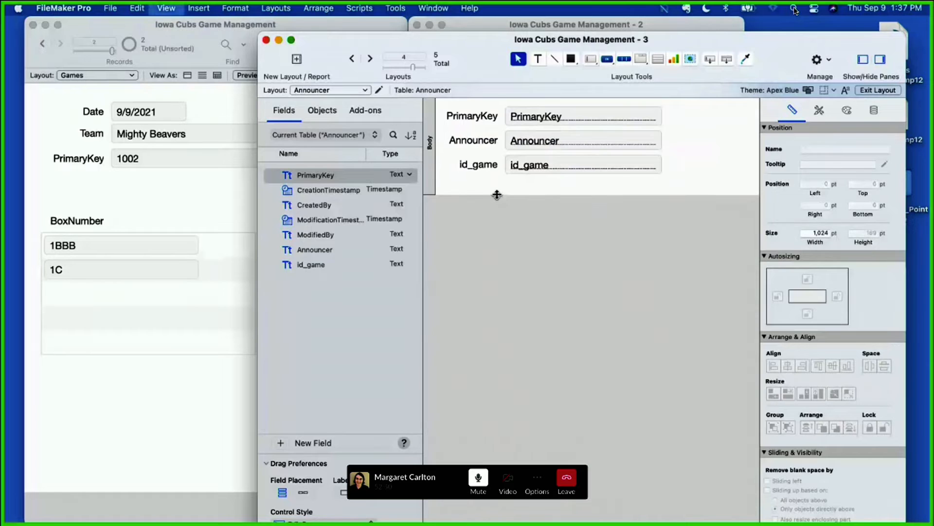
{"action": "key", "text": "super+b"}
{"action": "key", "text": "super+n"}
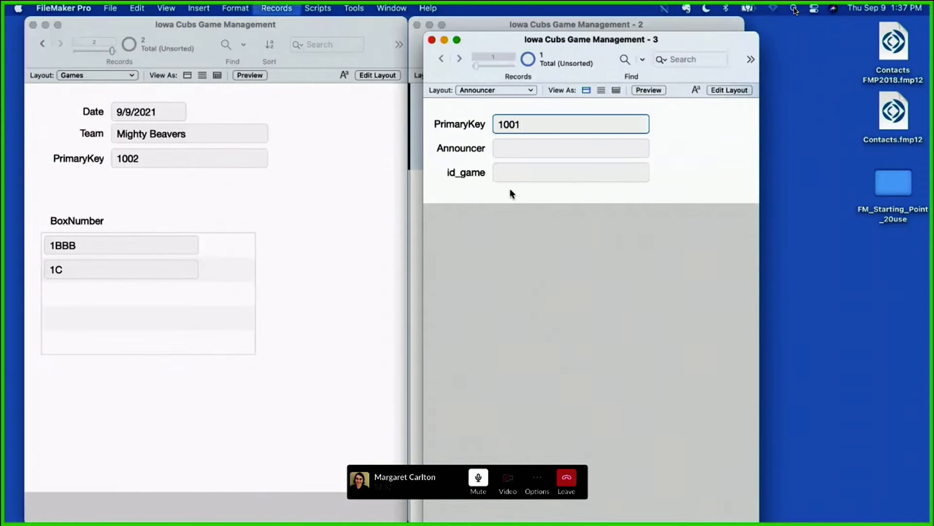
Step: Move the Announcer and Boxes windows apart so they no longer overlap each other
{"action": "left_click_drag", "start_coordinate": [484, 36], "coordinate": [659, 10]}
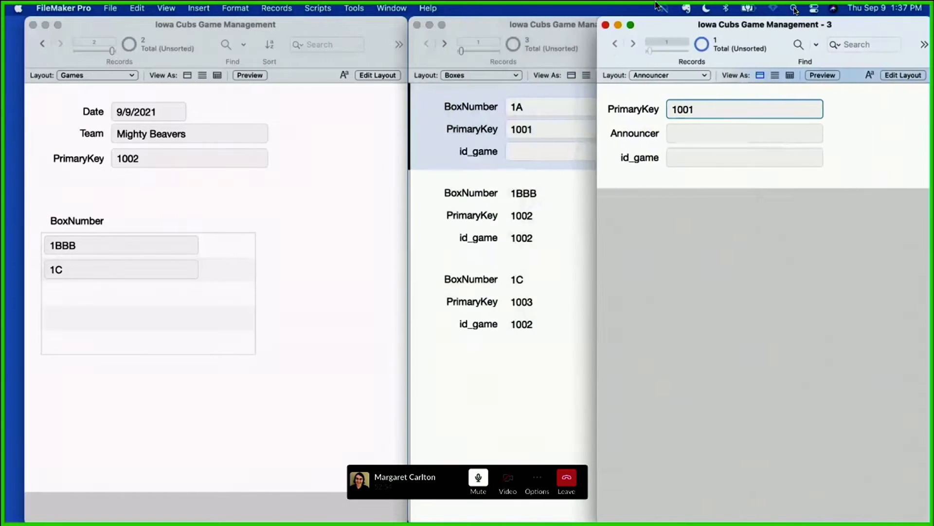
{"action": "left_click", "coordinate": [408, 21]}
{"action": "left_click_drag", "start_coordinate": [477, 30], "coordinate": [316, 30]}
Step: Enter the announcer's full name in the Announcer field of record 1001 and commit the record
{"action": "left_click", "coordinate": [685, 134]}
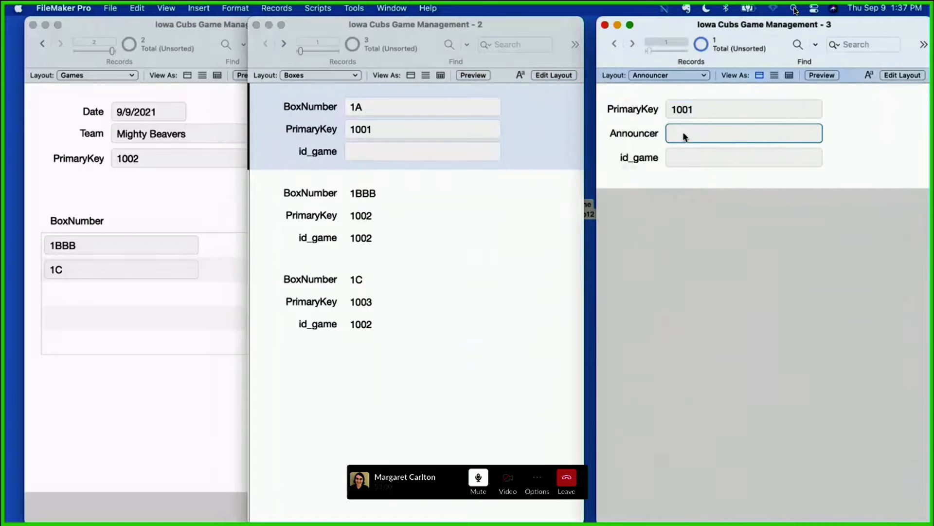
{"action": "left_click", "coordinate": [622, 184]}
{"action": "mouse_move", "coordinate": [177, 182]}
{"action": "left_mouse_down"}
{"action": "mouse_move", "coordinate": [128, 152]}
{"action": "mouse_move", "coordinate": [69, 171]}
{"action": "left_mouse_up"}
Step: Narrow the Games window and arrange the Games, Boxes and Announcer windows side by side without overlap
{"action": "left_click_drag", "start_coordinate": [133, 22], "coordinate": [112, 20]}
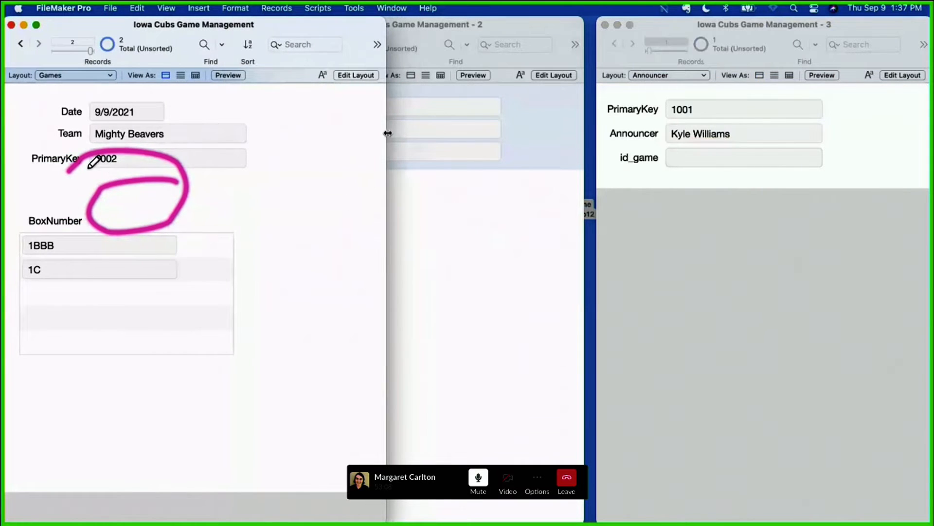
{"action": "left_click_drag", "start_coordinate": [384, 134], "coordinate": [252, 122]}
{"action": "mouse_move", "coordinate": [256, 143]}
{"action": "left_mouse_down"}
{"action": "mouse_move", "coordinate": [52, 146]}
{"action": "mouse_move", "coordinate": [197, 183]}
{"action": "left_mouse_up"}
{"action": "left_click", "coordinate": [299, 24]}
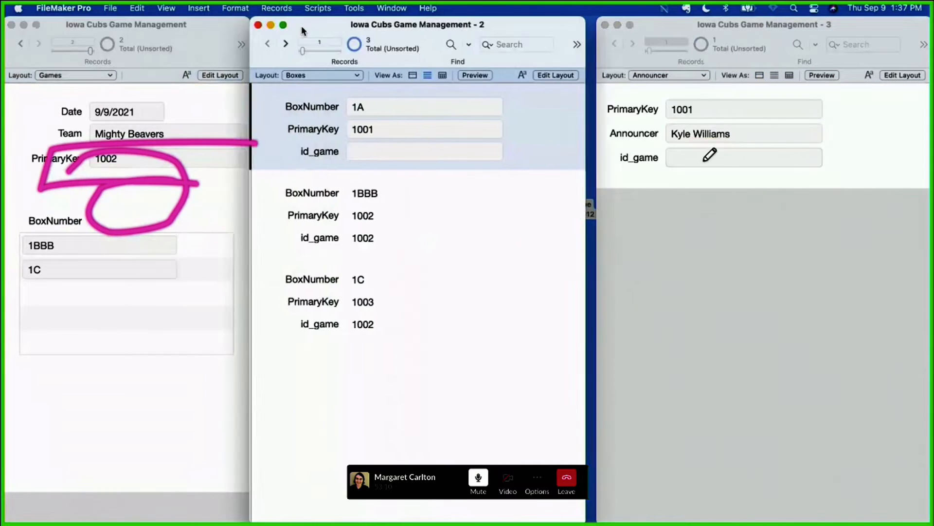
{"action": "left_click_drag", "start_coordinate": [299, 24], "coordinate": [310, 24]}
{"action": "left_click", "coordinate": [242, 215]}
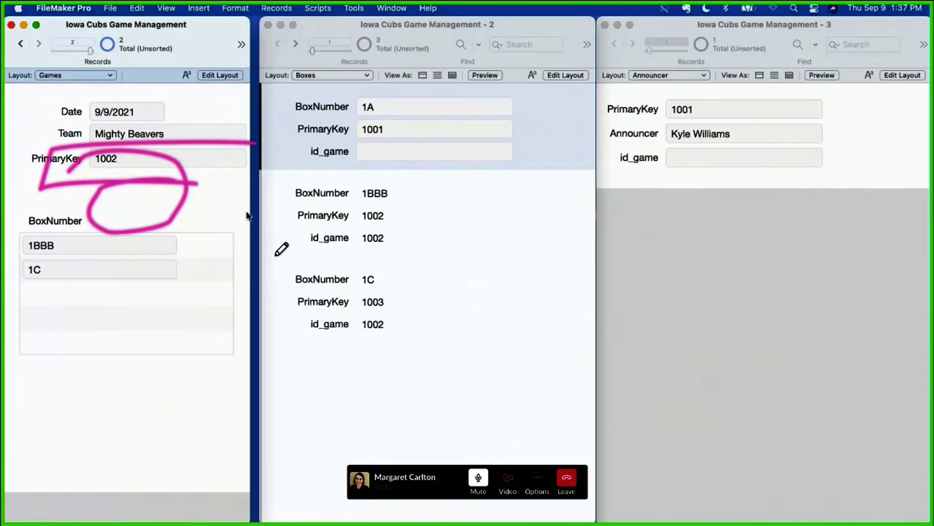
{"action": "left_click_drag", "start_coordinate": [250, 213], "coordinate": [258, 213]}
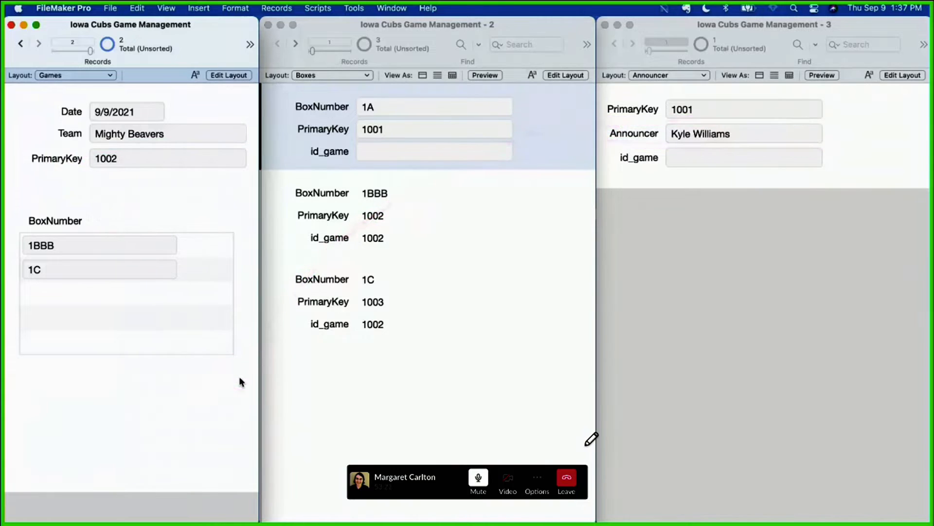
Step: Open the database's relationships graph and collapse the Boxes 2 table occurrence to its id_game key field
{"action": "left_click", "coordinate": [107, 8]}
{"action": "mouse_move", "coordinate": [195, 124]}
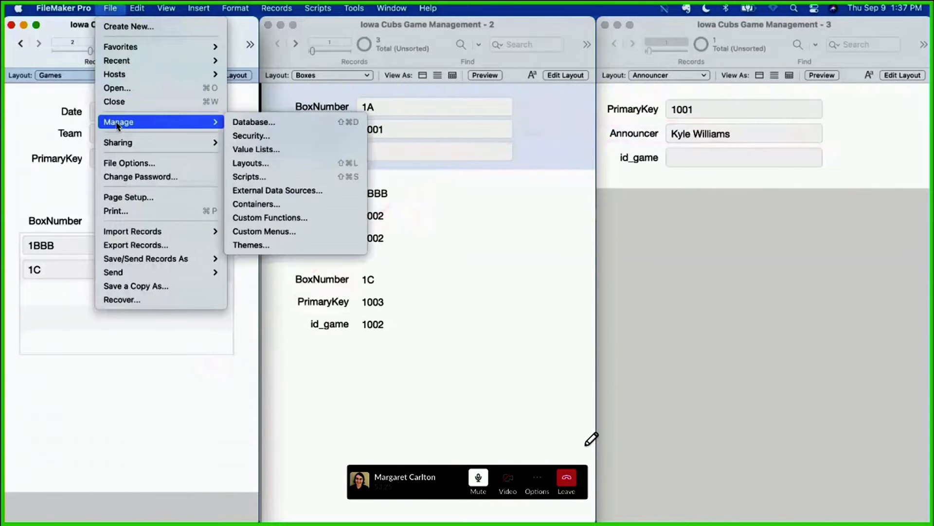
{"action": "left_click", "coordinate": [243, 123]}
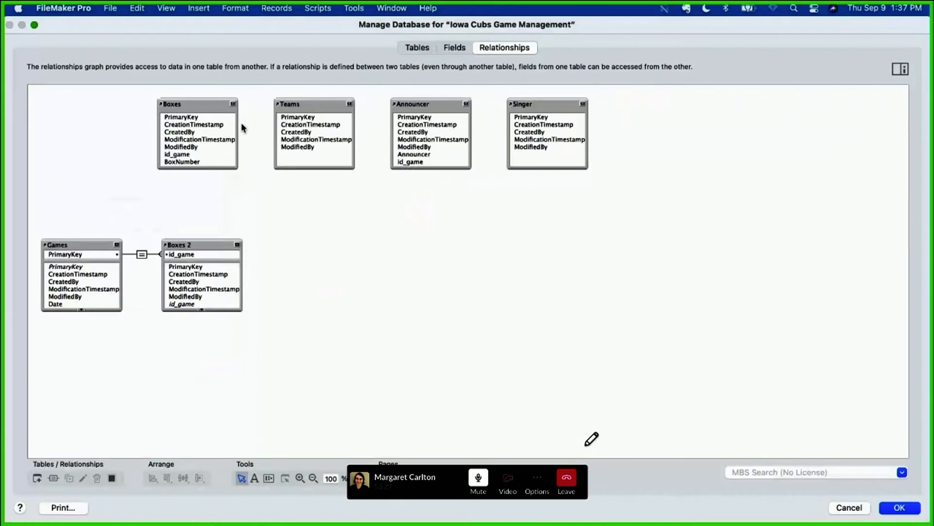
{"action": "left_click", "coordinate": [238, 246]}
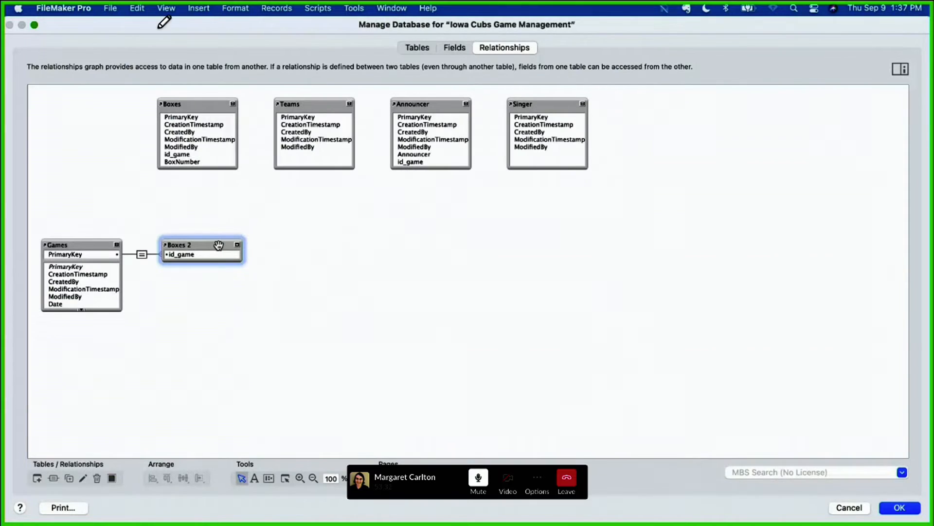
Step: Shorten the Manage Database window from above so the record fields of the Games, Boxes and Announcer windows show behind it
{"action": "mouse_move", "coordinate": [205, 22]}
{"action": "left_mouse_down"}
{"action": "mouse_move", "coordinate": [106, 21]}
{"action": "mouse_move", "coordinate": [103, 61]}
{"action": "left_mouse_up"}
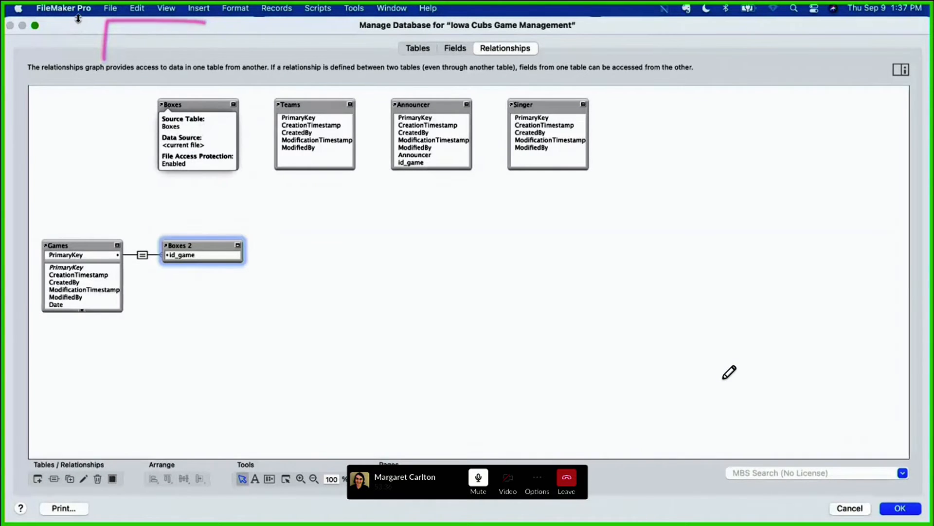
{"action": "left_click_drag", "start_coordinate": [79, 19], "coordinate": [88, 230]}
{"action": "left_click_drag", "start_coordinate": [101, 189], "coordinate": [100, 179]}
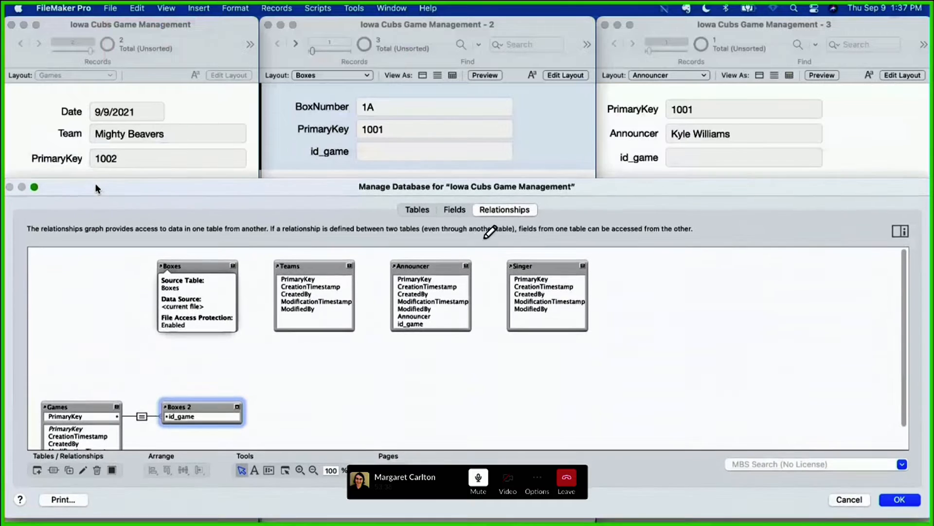
{"action": "mouse_move", "coordinate": [177, 19]}
{"action": "left_mouse_down"}
{"action": "mouse_move", "coordinate": [78, 18]}
{"action": "mouse_move", "coordinate": [13, 156]}
{"action": "left_mouse_up"}
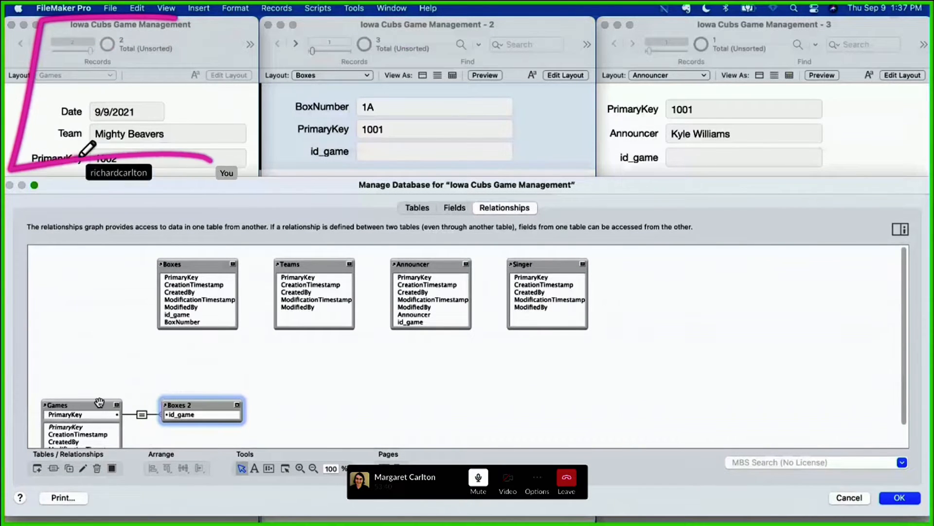
Step: Collapse the Games table occurrence to its PrimaryKey field and move Boxes 2 slightly higher in the graph
{"action": "left_click", "coordinate": [117, 405]}
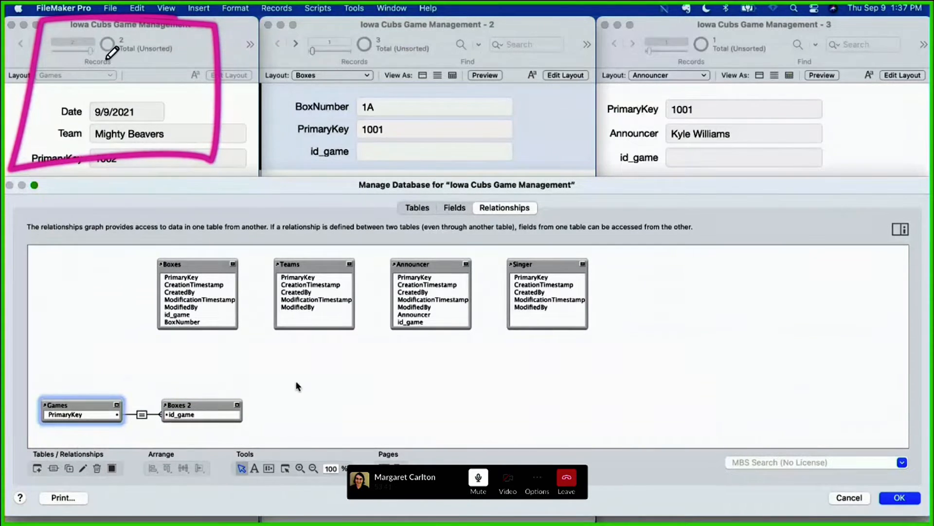
{"action": "left_click_drag", "start_coordinate": [200, 405], "coordinate": [202, 391]}
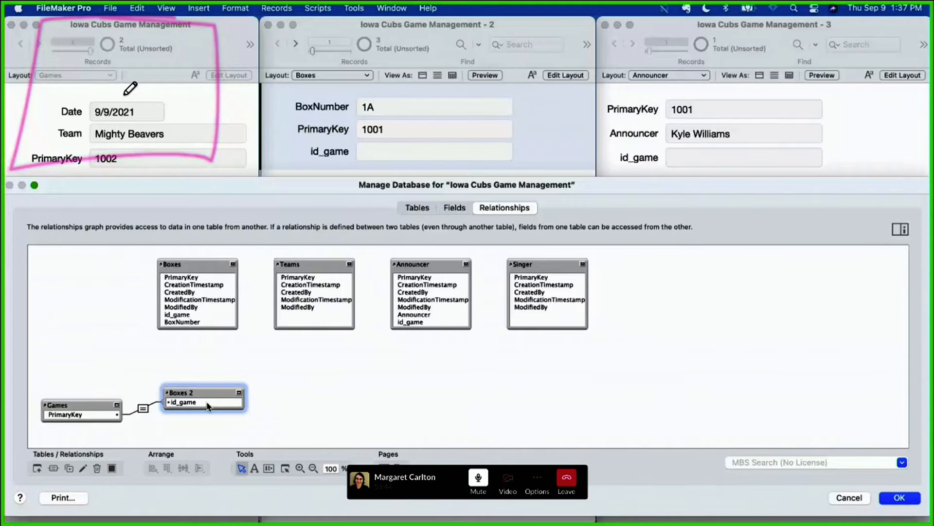
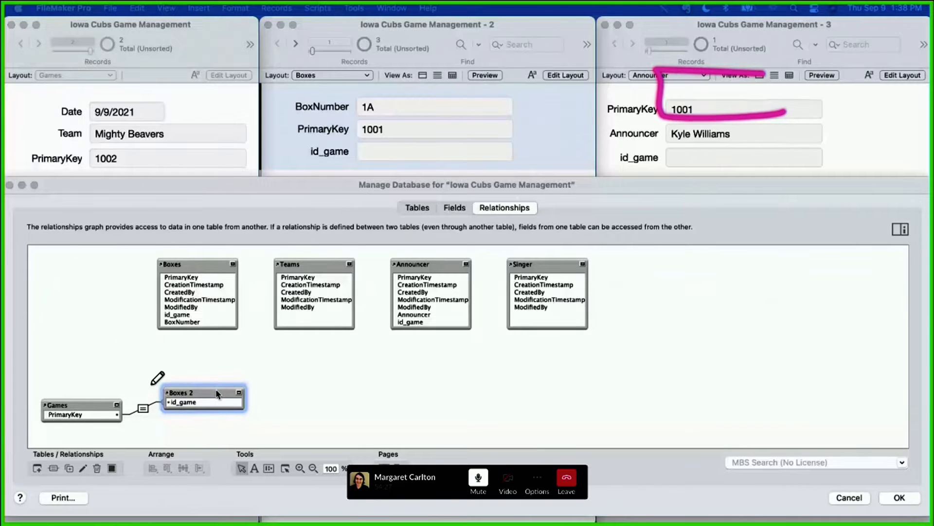
Step: Move Boxes 2 higher in the graph and add a second Announcer table occurrence, placing it below Boxes 2
{"action": "left_click_drag", "start_coordinate": [217, 394], "coordinate": [217, 367]}
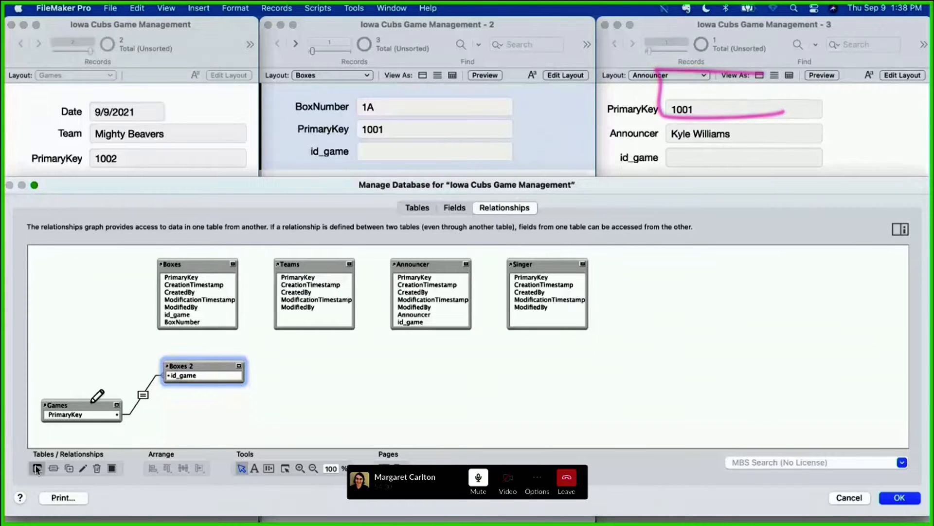
{"action": "left_click", "coordinate": [37, 469]}
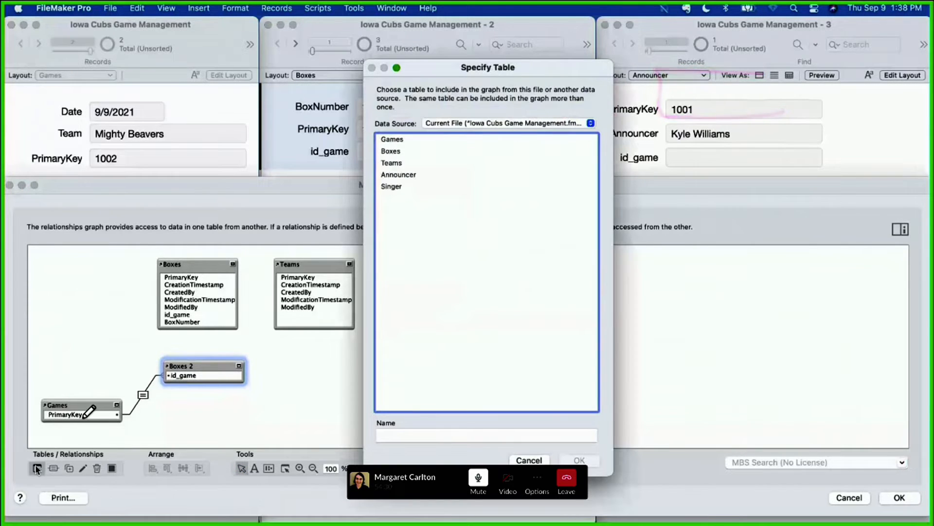
{"action": "double_click", "coordinate": [400, 175]}
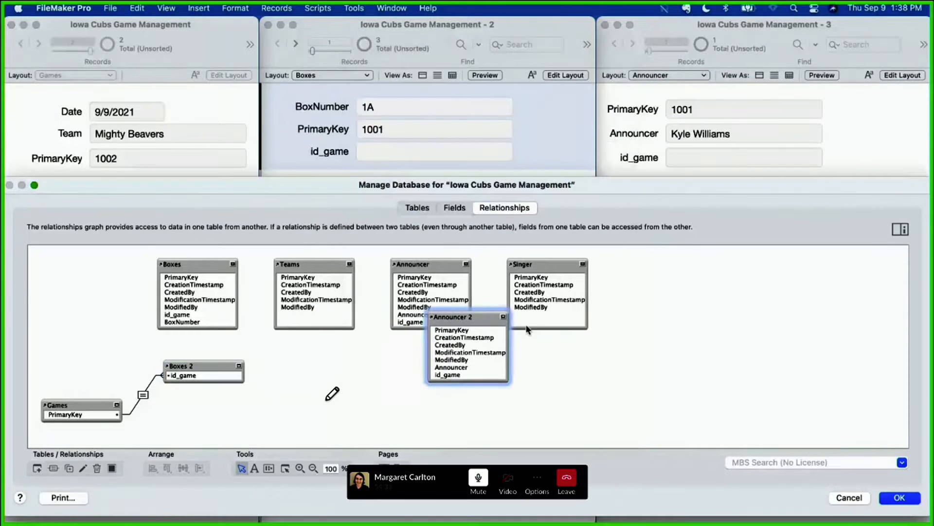
{"action": "left_click_drag", "start_coordinate": [446, 336], "coordinate": [184, 427]}
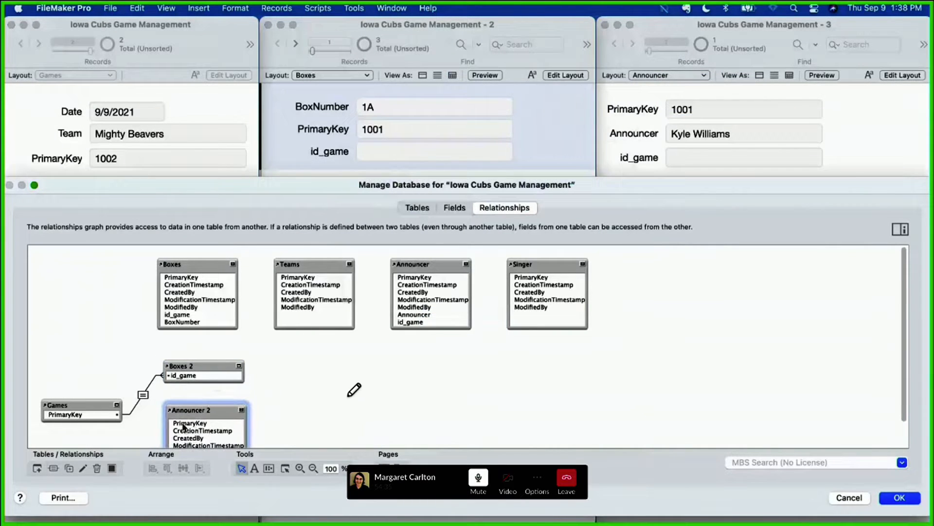
Step: Relate the Games PrimaryKey to id_game in Announcer 2 and collapse Announcer 2 to its key field
{"action": "left_click", "coordinate": [117, 405]}
{"action": "scroll", "coordinate": [123, 409], "scroll_direction": "down", "scroll_amount": 2}
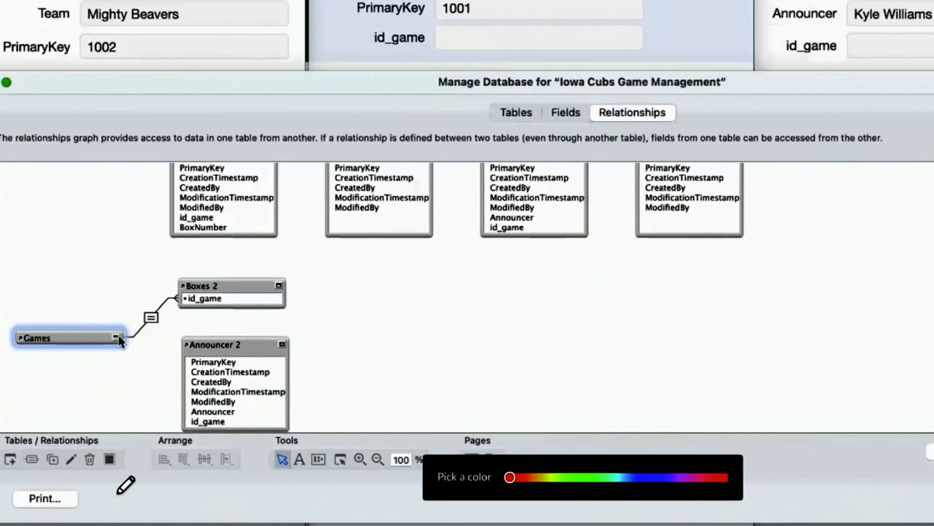
{"action": "left_click", "coordinate": [117, 377]}
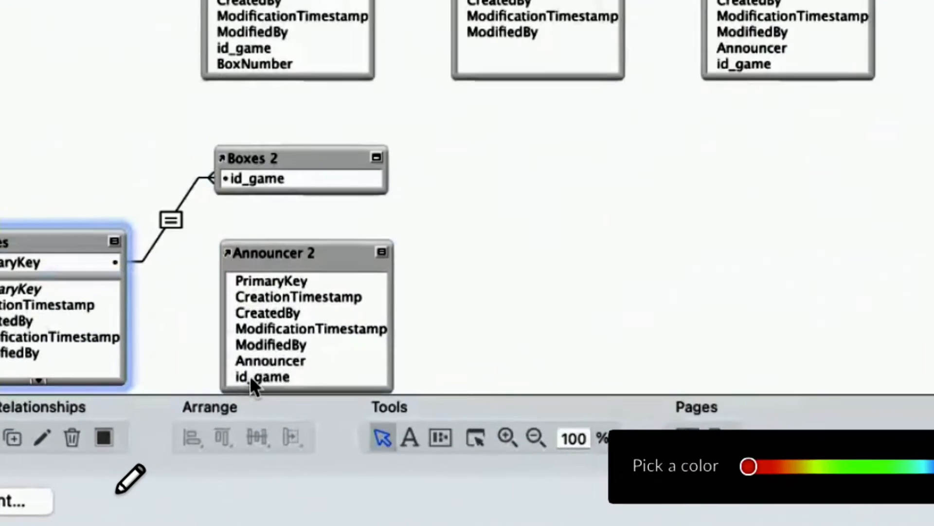
{"action": "left_click_drag", "start_coordinate": [251, 377], "coordinate": [198, 365]}
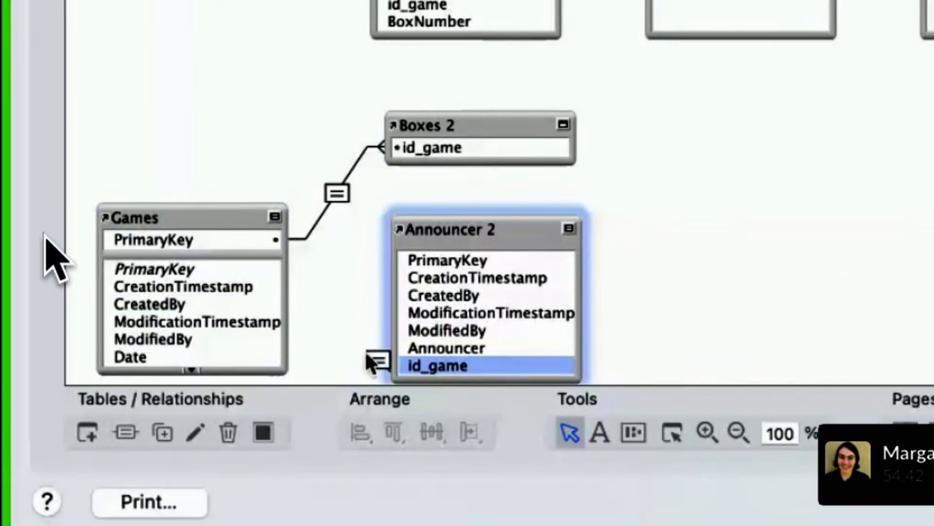
{"action": "left_click_drag", "start_coordinate": [367, 360], "coordinate": [255, 266]}
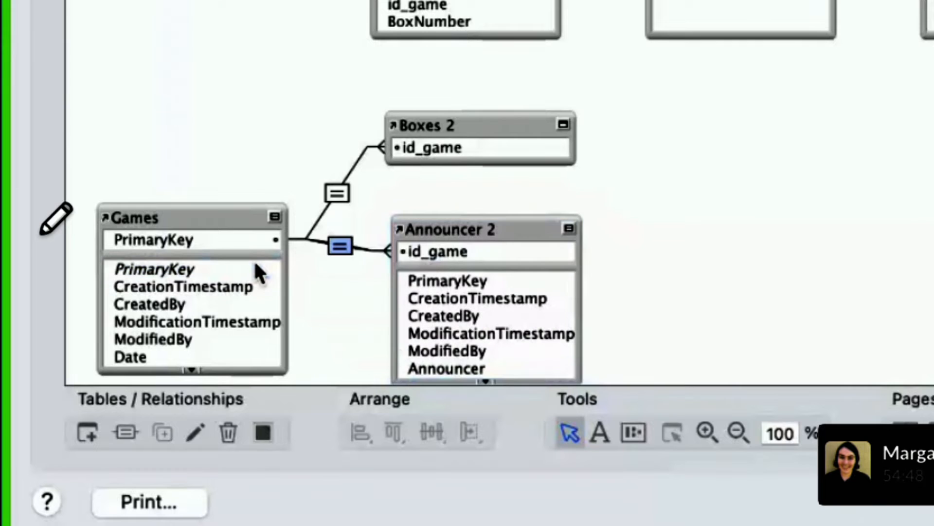
{"action": "left_click", "coordinate": [568, 229]}
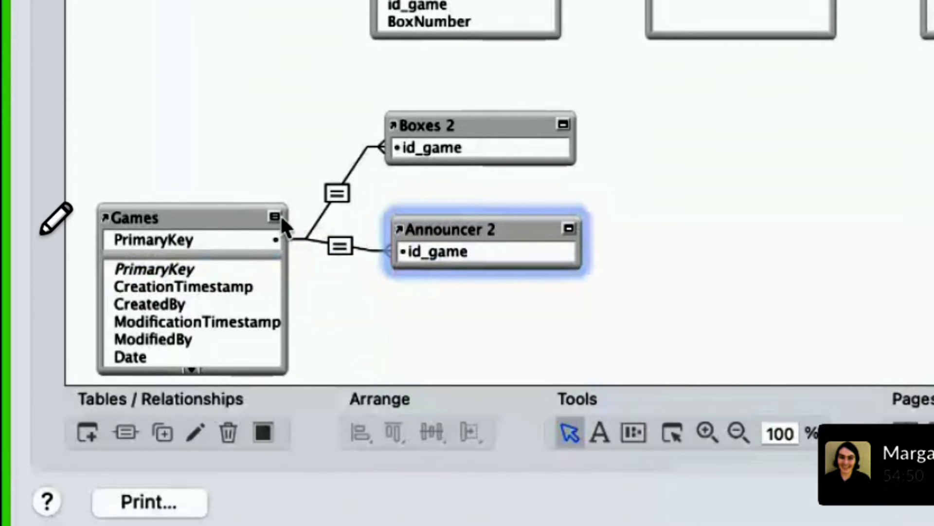
{"action": "mouse_move", "coordinate": [336, 94]}
{"action": "left_mouse_down"}
{"action": "mouse_move", "coordinate": [642, 70]}
{"action": "mouse_move", "coordinate": [656, 369]}
{"action": "mouse_move", "coordinate": [214, 418]}
{"action": "left_mouse_up"}
{"action": "mouse_move", "coordinate": [187, 231]}
{"action": "left_mouse_down"}
{"action": "mouse_move", "coordinate": [158, 253]}
{"action": "mouse_move", "coordinate": [212, 226]}
{"action": "left_mouse_up"}
{"action": "left_click_drag", "start_coordinate": [238, 274], "coordinate": [341, 282]}
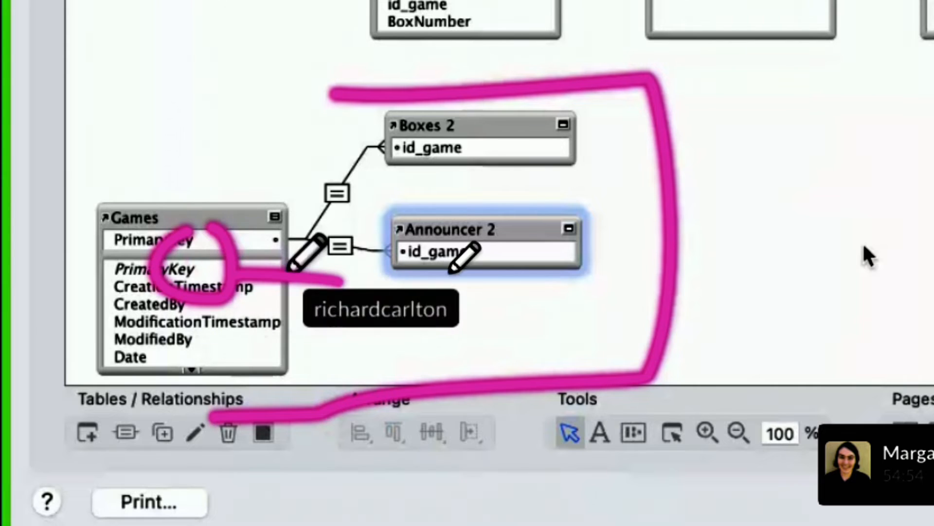
{"action": "left_click_drag", "start_coordinate": [459, 238], "coordinate": [465, 310]}
{"action": "mouse_move", "coordinate": [560, 91]}
{"action": "left_mouse_down"}
{"action": "mouse_move", "coordinate": [190, 101]}
{"action": "mouse_move", "coordinate": [98, 335]}
{"action": "mouse_move", "coordinate": [241, 389]}
{"action": "left_mouse_up"}
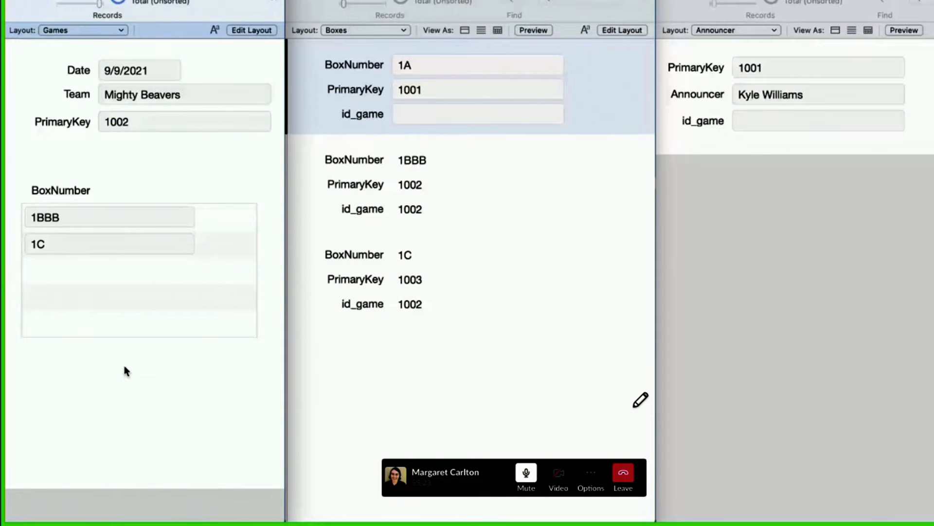
Step: Add the Announcer field from the related Announcer 2 table below the box portal on the Games layout and return to Browse mode
{"action": "key", "text": "super+l"}
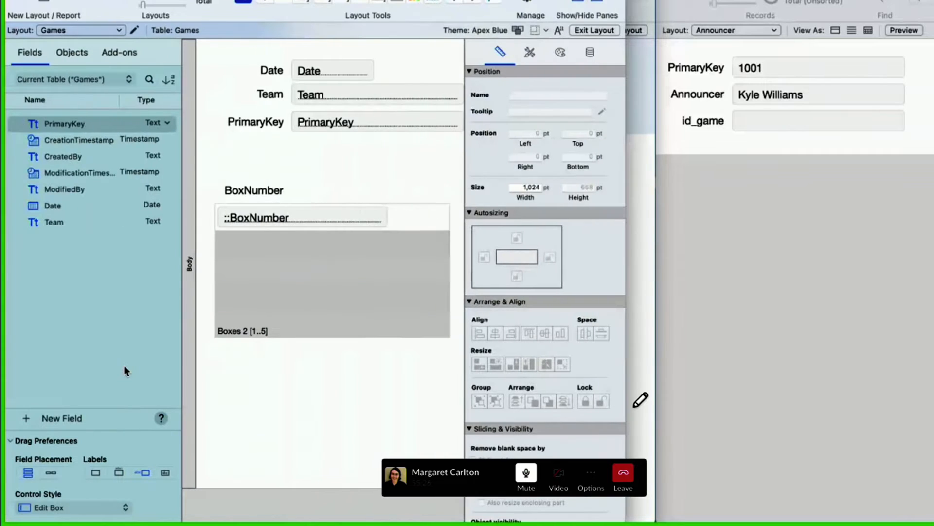
{"action": "left_click", "coordinate": [87, 78]}
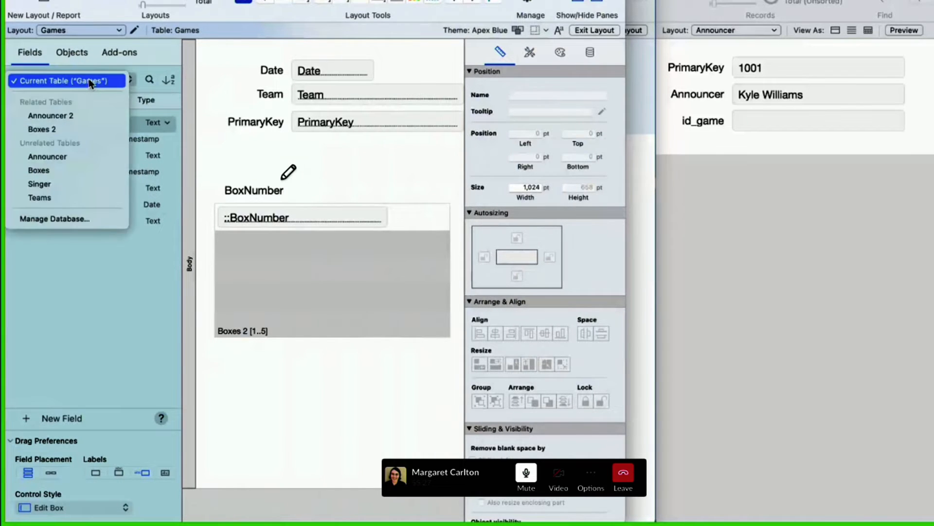
{"action": "left_click", "coordinate": [91, 116]}
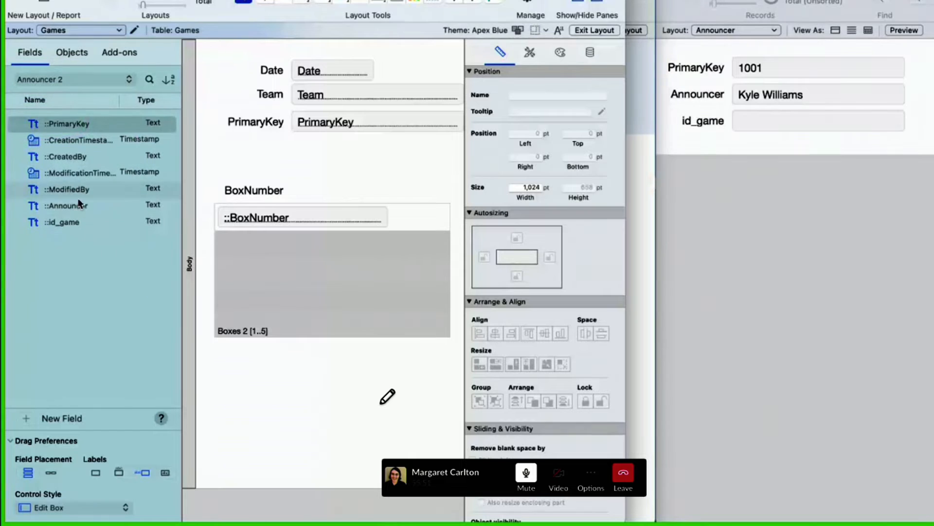
{"action": "left_click_drag", "start_coordinate": [73, 205], "coordinate": [250, 360]}
{"action": "left_click", "coordinate": [291, 415]}
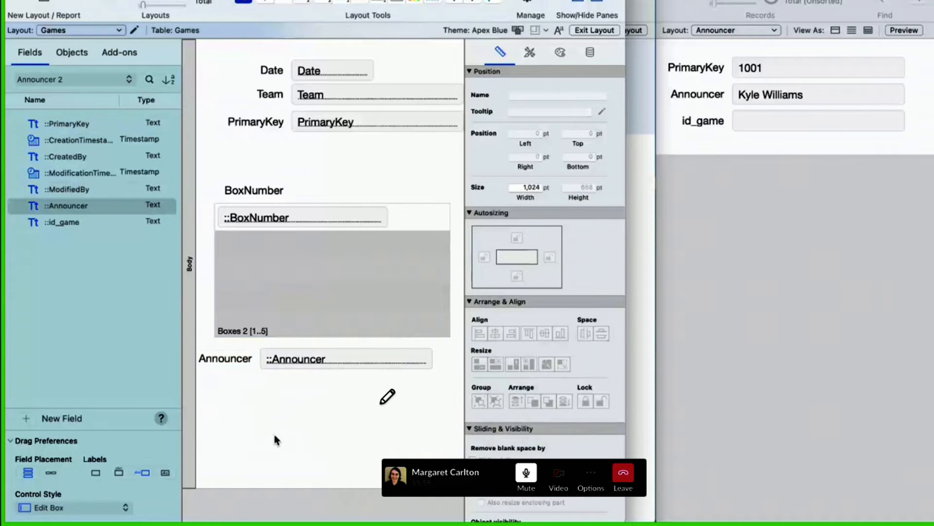
{"action": "left_click", "coordinate": [601, 31]}
Step: Enter the Mighty Beavers game's primary key 1002 as id_game in the Announcer record and commit it
{"action": "left_click", "coordinate": [138, 122]}
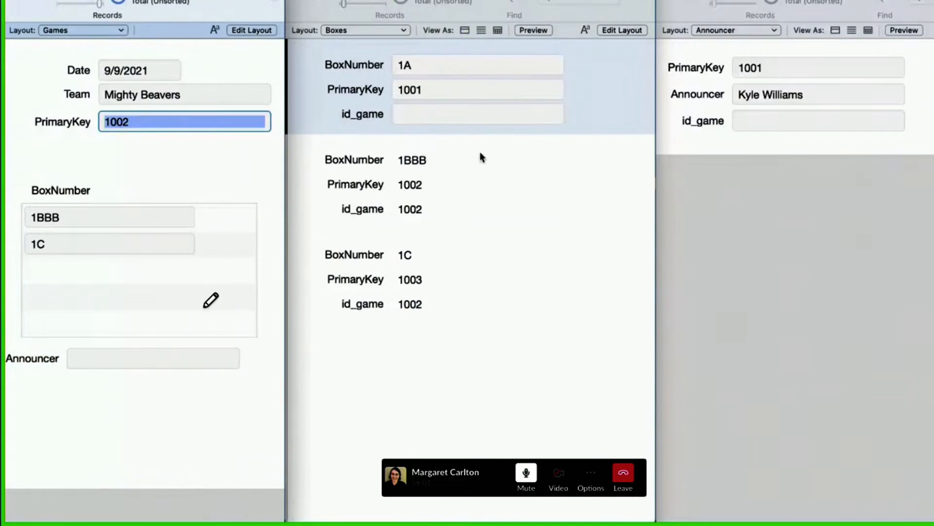
{"action": "left_click", "coordinate": [752, 121]}
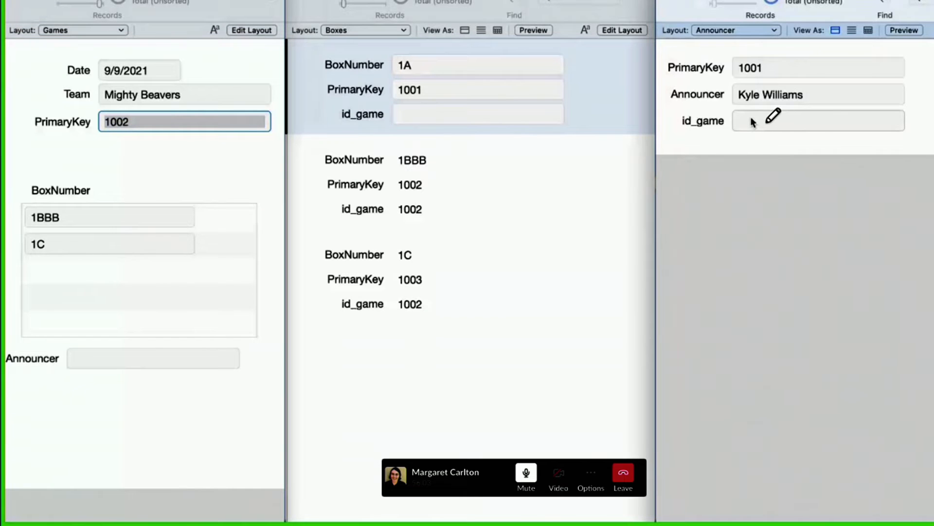
{"action": "left_click", "coordinate": [752, 120]}
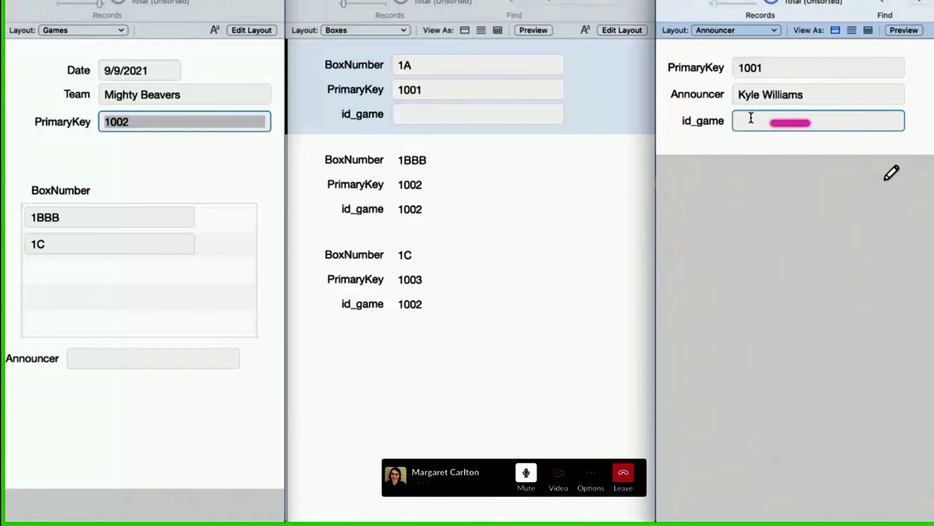
{"action": "type", "text": "1002"}
{"action": "left_click", "coordinate": [763, 168]}
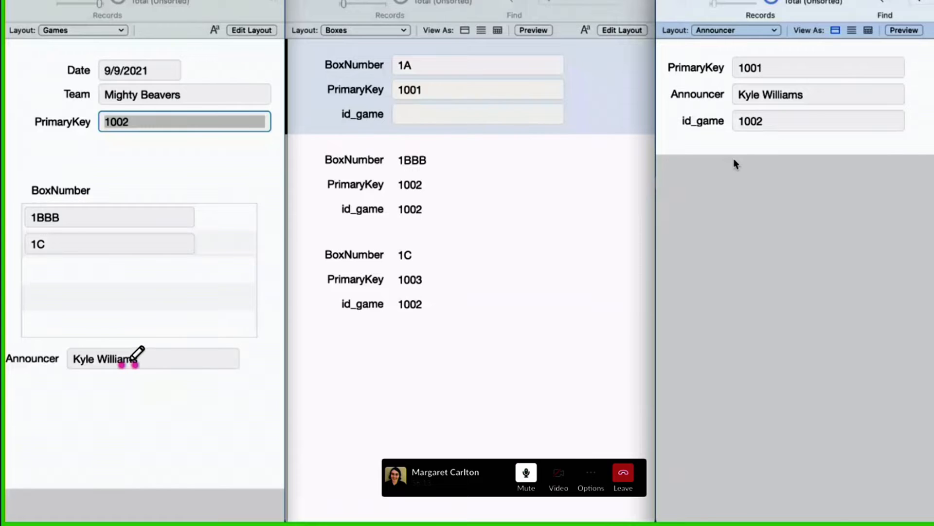
Step: Add an extra s to the end of the name in the Announcer record, commit it and return to the Games window
{"action": "left_click", "coordinate": [822, 94]}
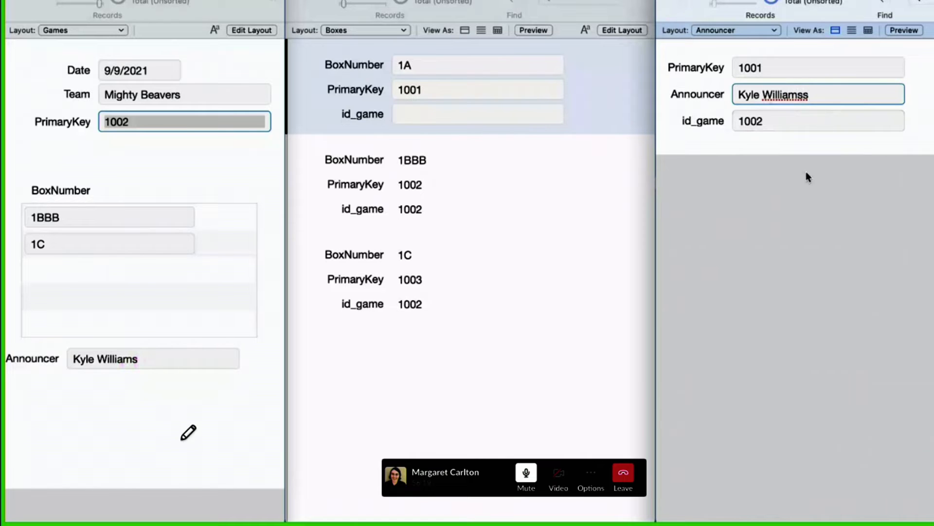
{"action": "left_click", "coordinate": [798, 184]}
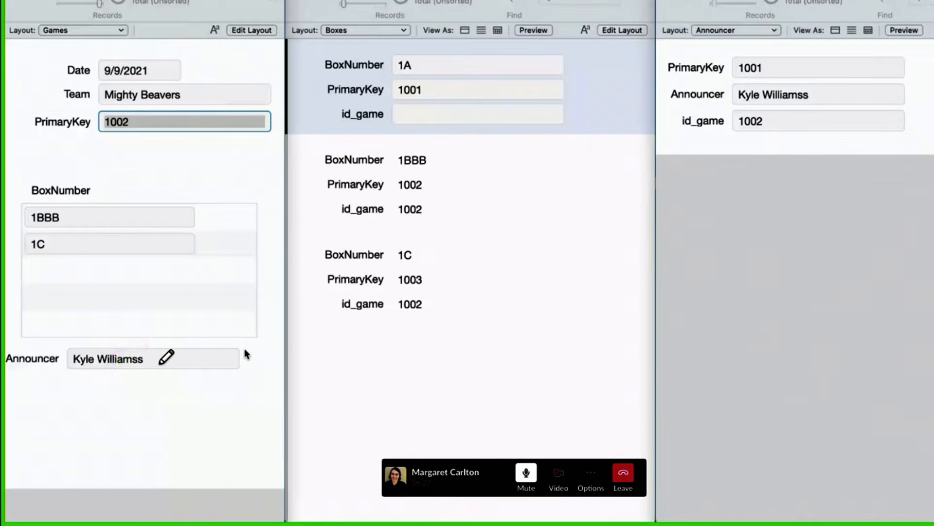
{"action": "left_click", "coordinate": [264, 362]}
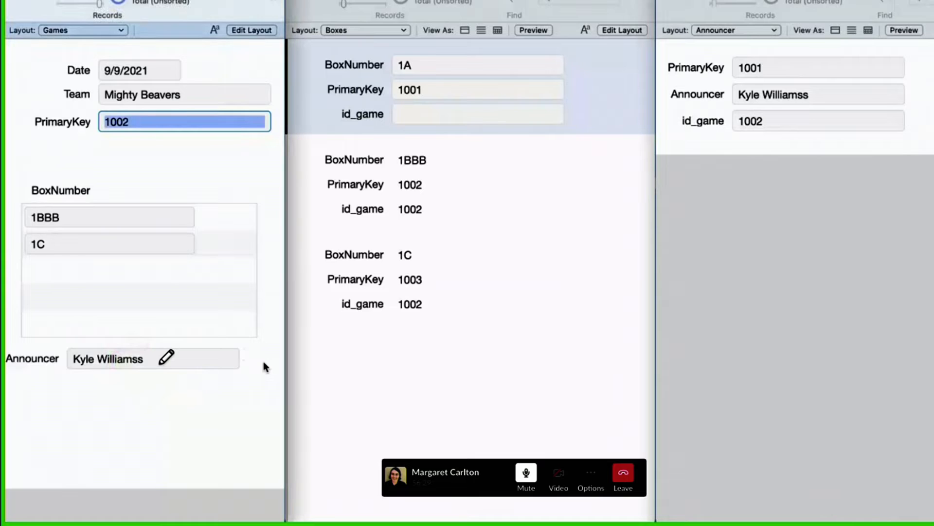
Step: Reopen the relationships graph, collapse Games to its PrimaryKey field and align Announcer 2 slightly lower beneath Boxes 2
{"action": "key", "text": "super+shift+d"}
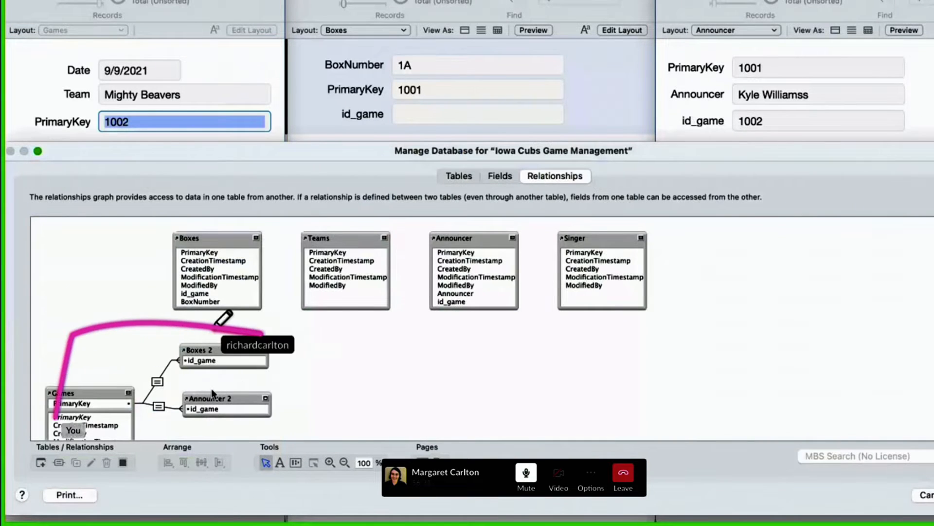
{"action": "left_click", "coordinate": [128, 392]}
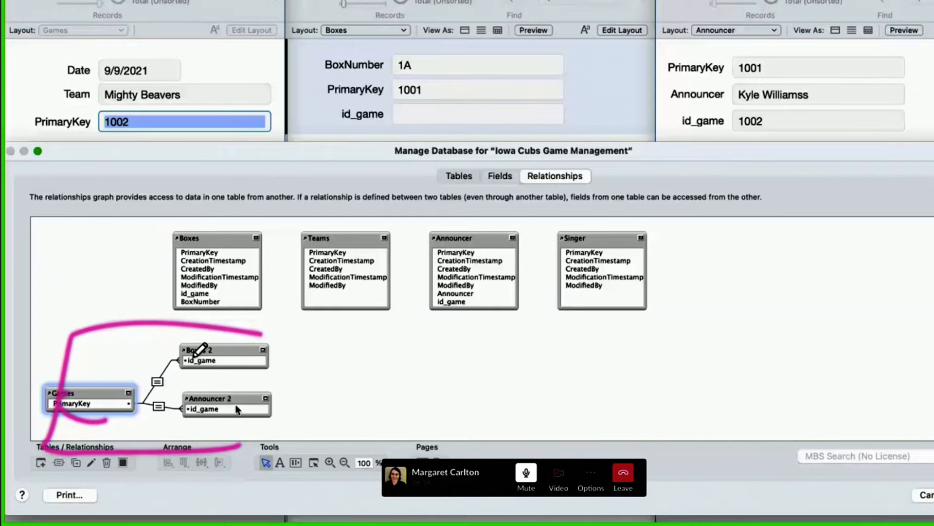
{"action": "left_click_drag", "start_coordinate": [225, 398], "coordinate": [225, 405]}
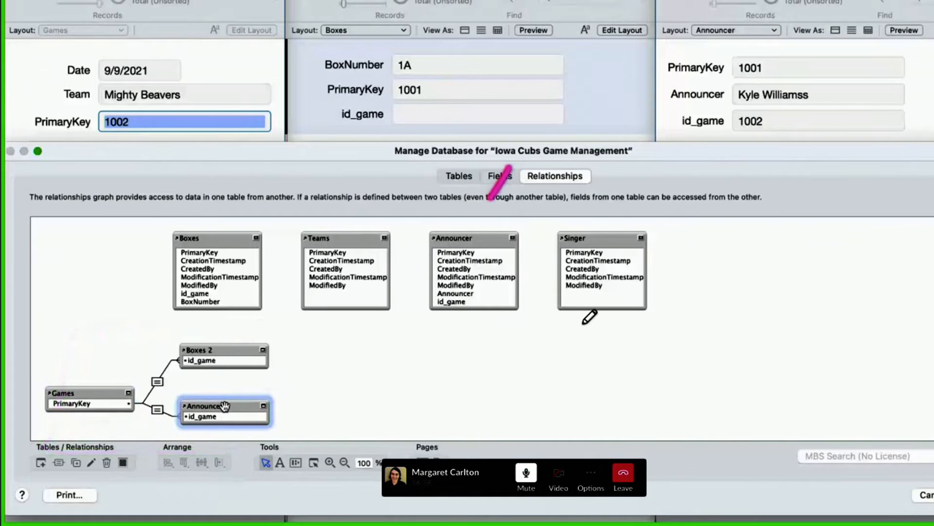
Step: Enlarge the Manage Database window and rename the Games table's PrimaryKey field as ID_Game
{"action": "left_click", "coordinate": [510, 177]}
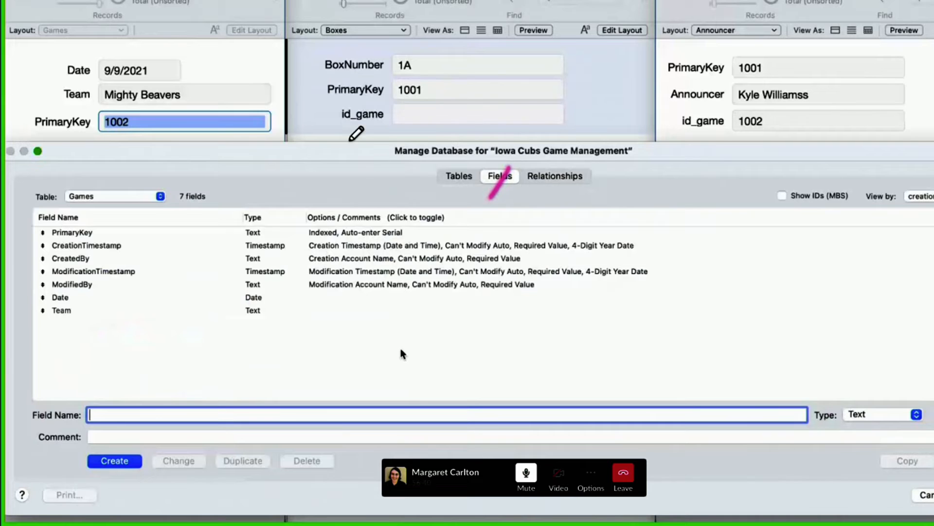
{"action": "double_click", "coordinate": [442, 155]}
{"action": "mouse_move", "coordinate": [409, 522]}
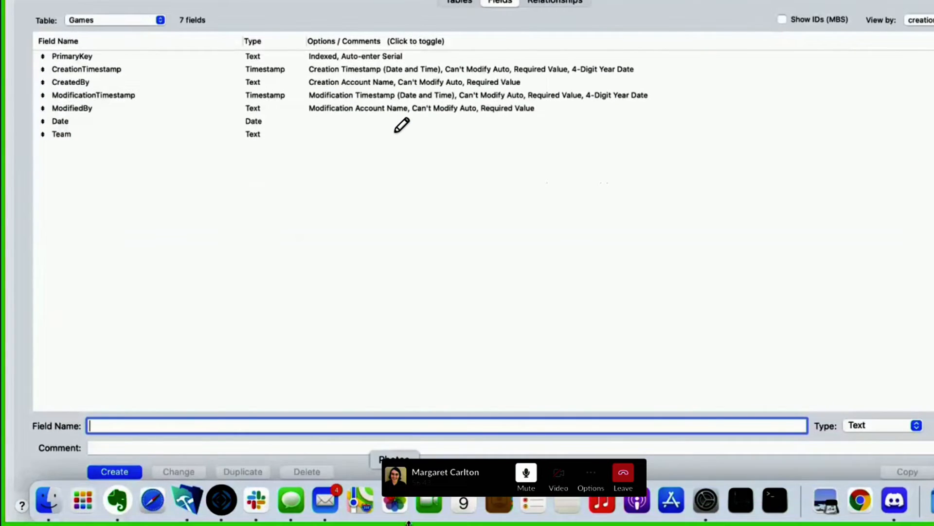
{"action": "left_click", "coordinate": [70, 58]}
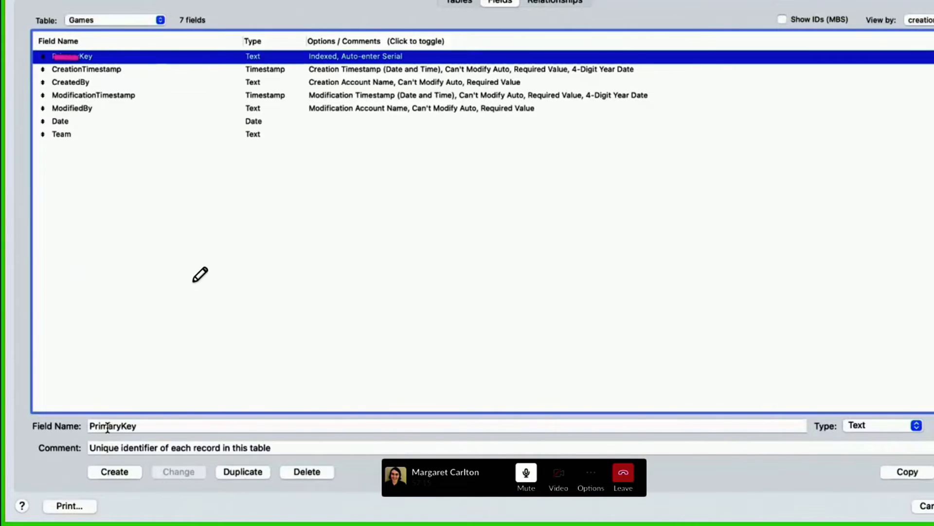
{"action": "double_click", "coordinate": [108, 427]}
{"action": "key", "text": "BackSpace"}
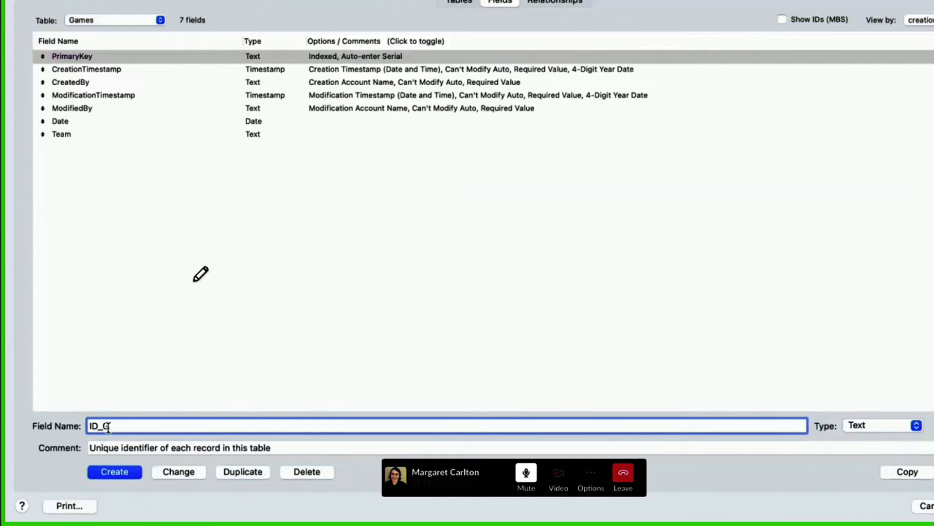
{"action": "left_click", "coordinate": [169, 473]}
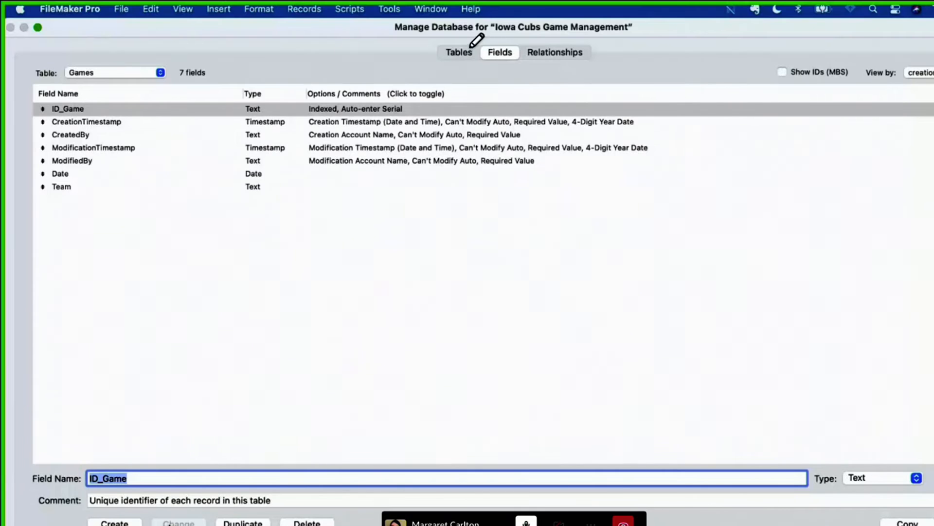
Step: Rename the PrimaryKey field of the Boxes table as ID_Box
{"action": "left_click", "coordinate": [119, 73]}
{"action": "left_click", "coordinate": [119, 87]}
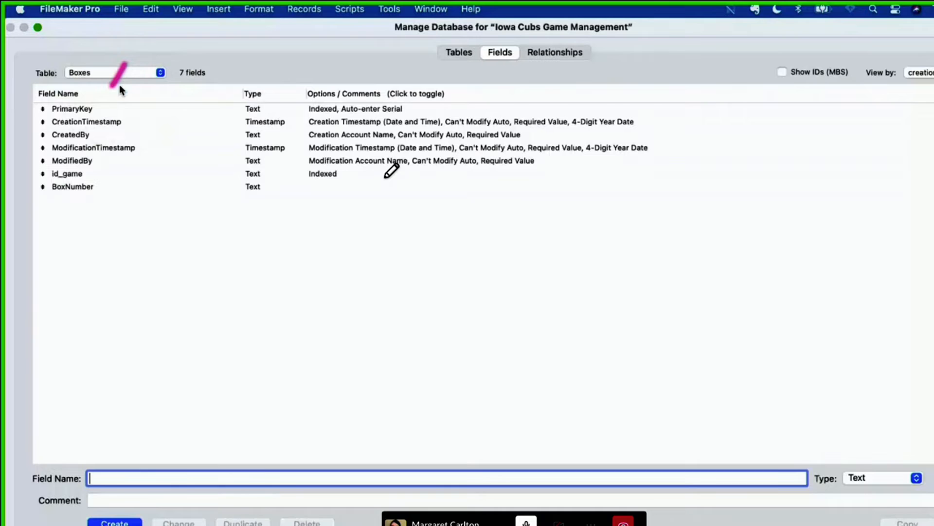
{"action": "left_click", "coordinate": [103, 111]}
{"action": "double_click", "coordinate": [116, 479]}
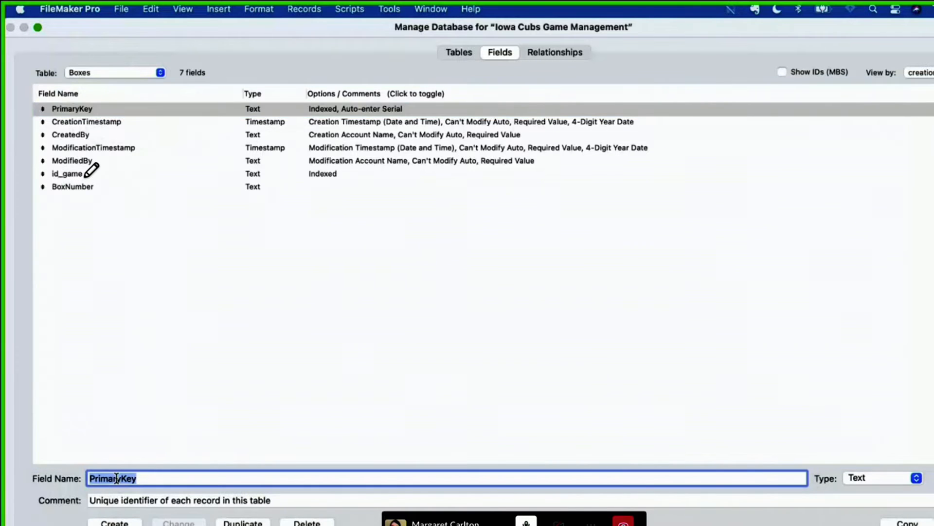
{"action": "type", "text": "ID_Box"}
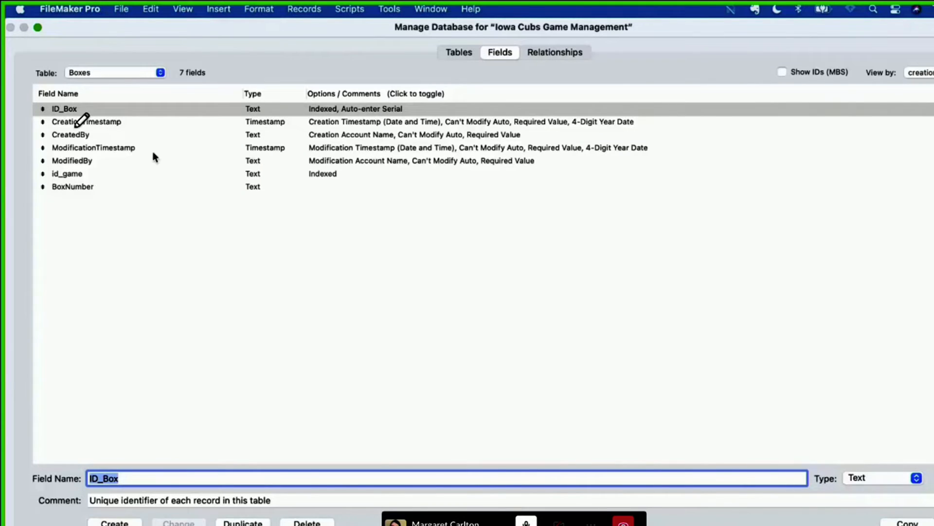
Step: Sort the Boxes table's fields by field name and rename the id_game foreign key as id_game_ƒ
{"action": "left_click", "coordinate": [121, 91]}
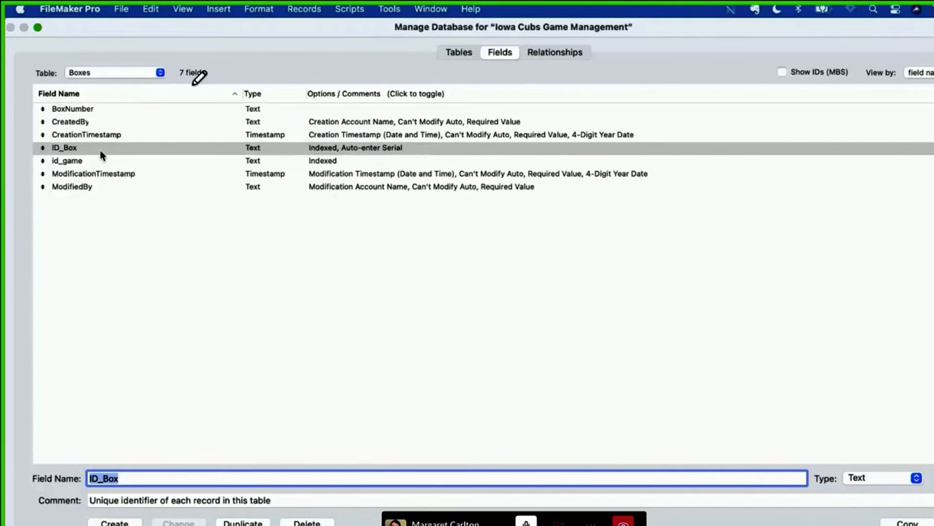
{"action": "mouse_move", "coordinate": [60, 142]}
{"action": "left_mouse_down"}
{"action": "mouse_move", "coordinate": [108, 166]}
{"action": "mouse_move", "coordinate": [54, 170]}
{"action": "mouse_move", "coordinate": [43, 152]}
{"action": "left_mouse_up"}
{"action": "left_click_drag", "start_coordinate": [104, 226], "coordinate": [105, 229]}
{"action": "left_click", "coordinate": [77, 162]}
{"action": "left_click", "coordinate": [92, 164]}
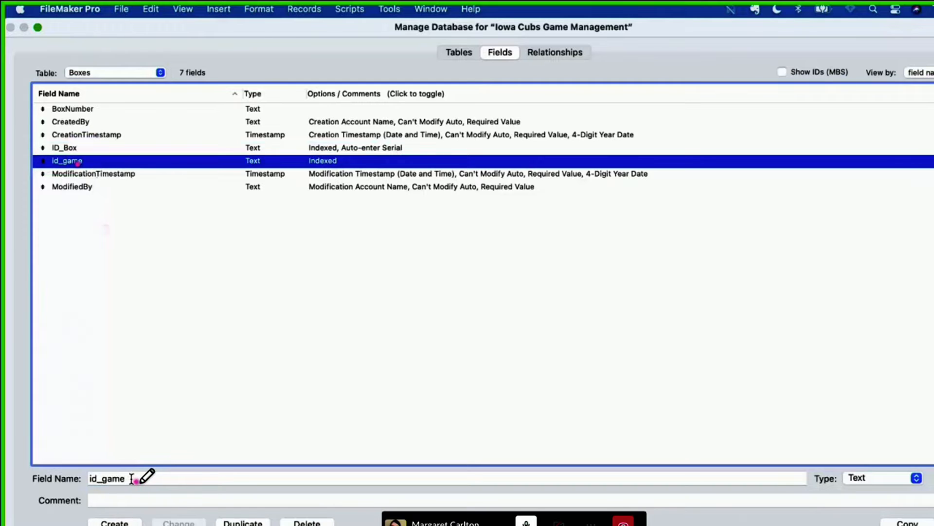
{"action": "left_click", "coordinate": [131, 478]}
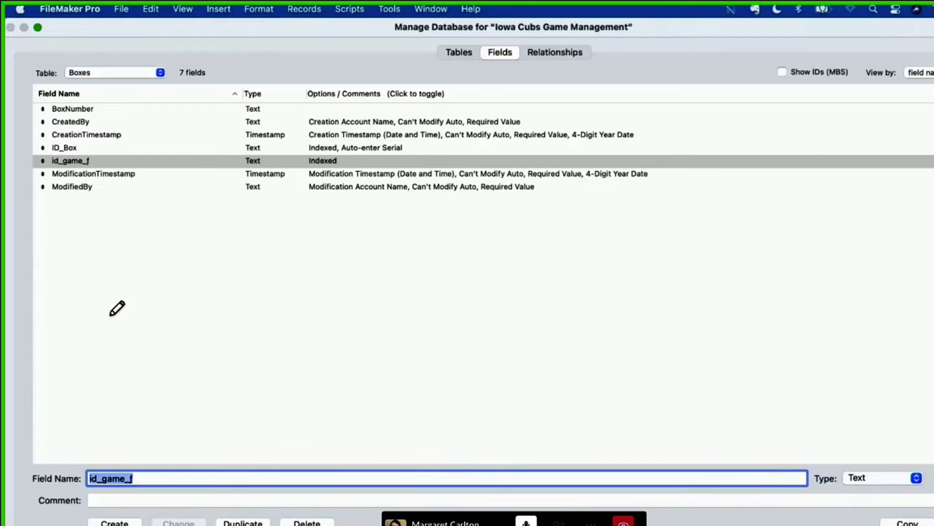
{"action": "mouse_move", "coordinate": [39, 138]}
{"action": "left_mouse_down"}
{"action": "mouse_move", "coordinate": [99, 144]}
{"action": "mouse_move", "coordinate": [42, 167]}
{"action": "mouse_move", "coordinate": [105, 162]}
{"action": "mouse_move", "coordinate": [104, 141]}
{"action": "mouse_move", "coordinate": [155, 79]}
{"action": "mouse_move", "coordinate": [217, 82]}
{"action": "mouse_move", "coordinate": [243, 62]}
{"action": "mouse_move", "coordinate": [259, 79]}
{"action": "mouse_move", "coordinate": [297, 85]}
{"action": "mouse_move", "coordinate": [310, 73]}
{"action": "left_mouse_up"}
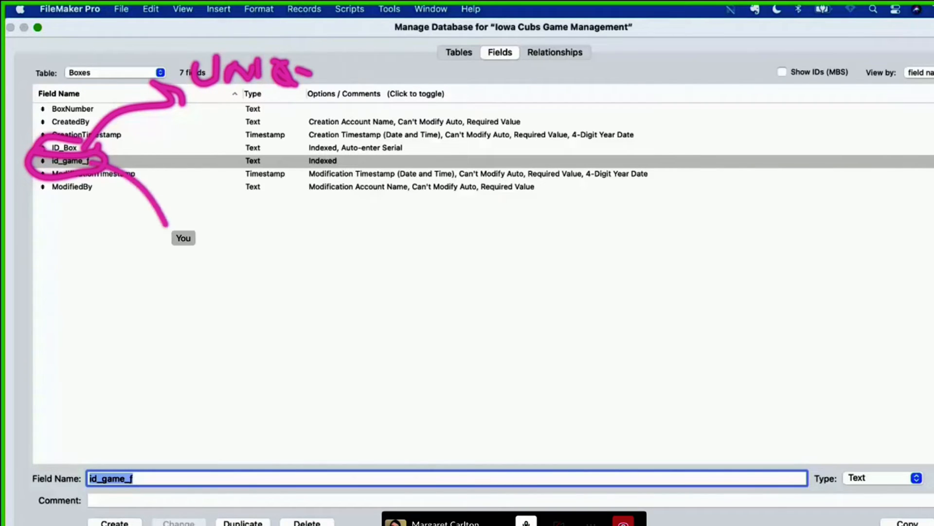
{"action": "mouse_move", "coordinate": [165, 224]}
{"action": "left_mouse_down"}
{"action": "mouse_move", "coordinate": [183, 239]}
{"action": "mouse_move", "coordinate": [189, 216]}
{"action": "mouse_move", "coordinate": [192, 254]}
{"action": "mouse_move", "coordinate": [242, 284]}
{"action": "left_mouse_up"}
{"action": "left_click", "coordinate": [224, 252]}
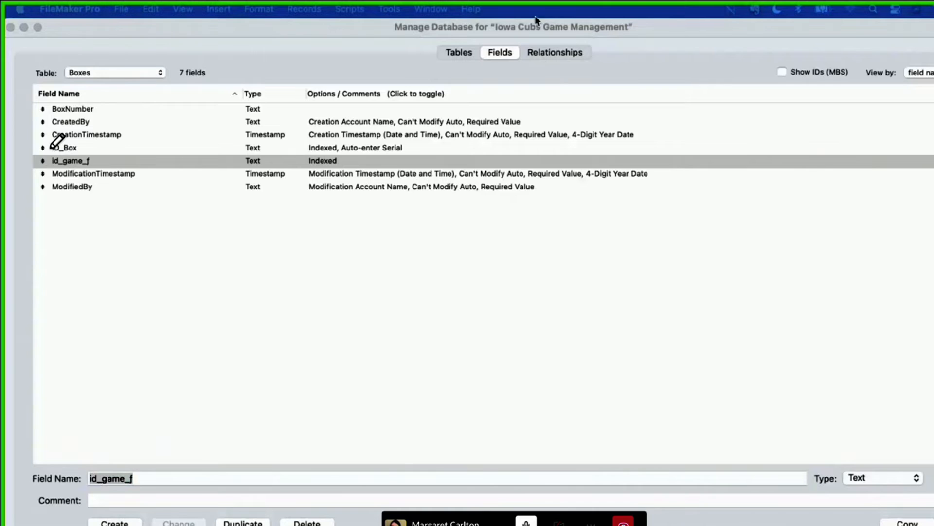
Step: Open the relationships graph, collapse the unlinked Boxes, Teams, Announcer and Singer occurrences to their title bars and stack them above Games
{"action": "left_click", "coordinate": [563, 52]}
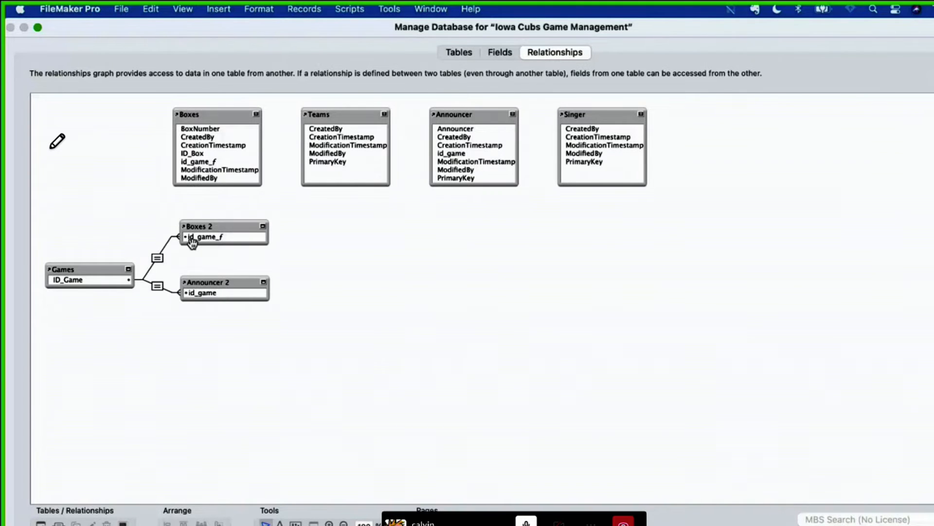
{"action": "left_click", "coordinate": [255, 116]}
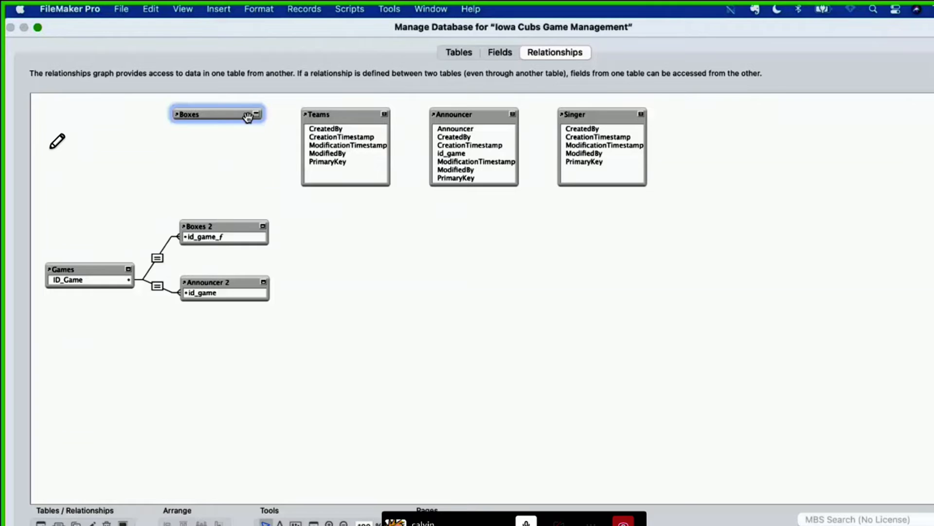
{"action": "left_click_drag", "start_coordinate": [246, 115], "coordinate": [112, 193]}
{"action": "left_click", "coordinate": [384, 115]}
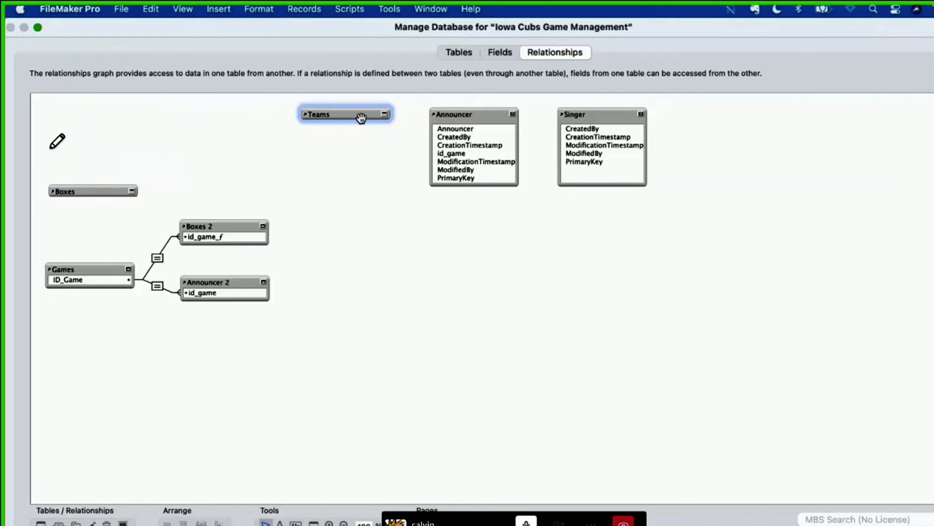
{"action": "left_click_drag", "start_coordinate": [363, 117], "coordinate": [113, 160]}
{"action": "left_click", "coordinate": [515, 115]}
{"action": "left_click_drag", "start_coordinate": [506, 115], "coordinate": [129, 135]}
{"action": "left_click", "coordinate": [641, 114]}
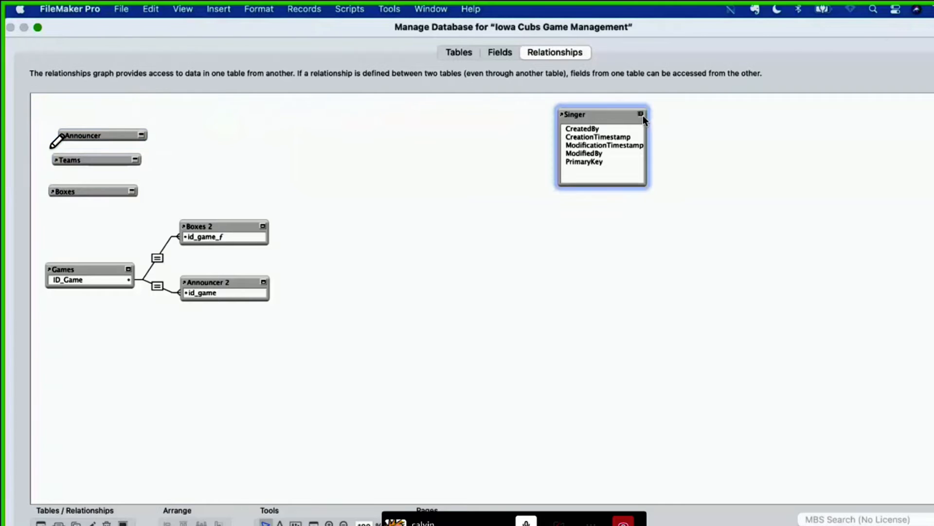
{"action": "left_click_drag", "start_coordinate": [601, 115], "coordinate": [135, 115]}
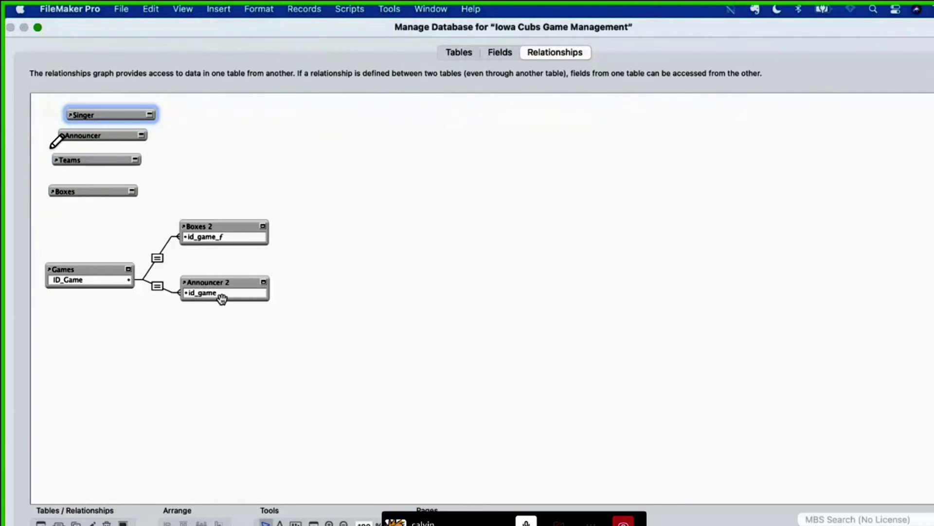
Step: Rearrange Announcer 2 and Boxes 2 evenly beside Games, and lower the Manage Database window to expose the record windows
{"action": "left_click_drag", "start_coordinate": [241, 284], "coordinate": [237, 296]}
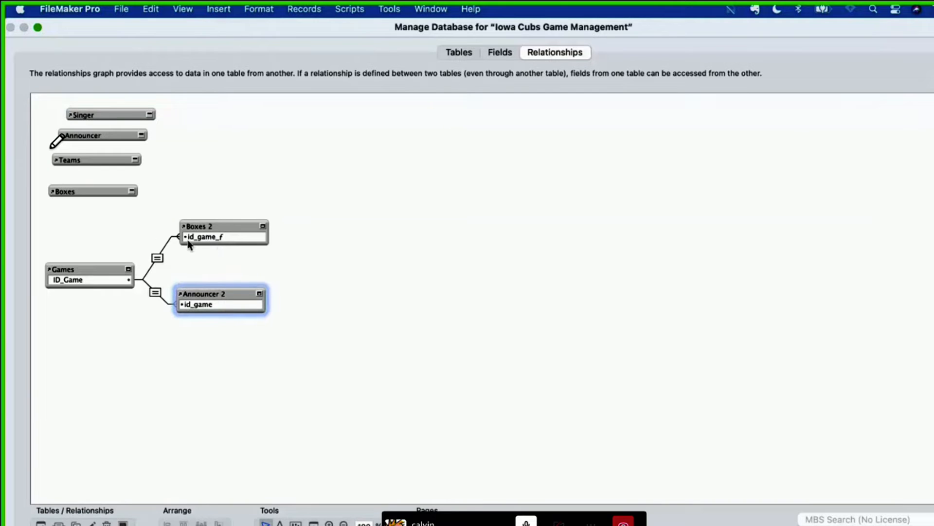
{"action": "mouse_move", "coordinate": [265, 228]}
{"action": "left_mouse_down"}
{"action": "mouse_move", "coordinate": [273, 227]}
{"action": "mouse_move", "coordinate": [251, 233]}
{"action": "left_mouse_up"}
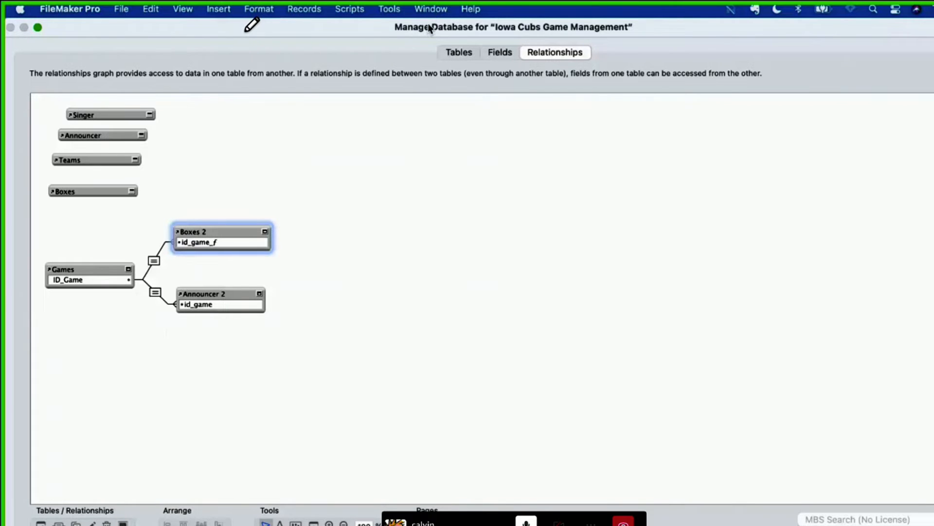
{"action": "left_click_drag", "start_coordinate": [429, 20], "coordinate": [420, 201]}
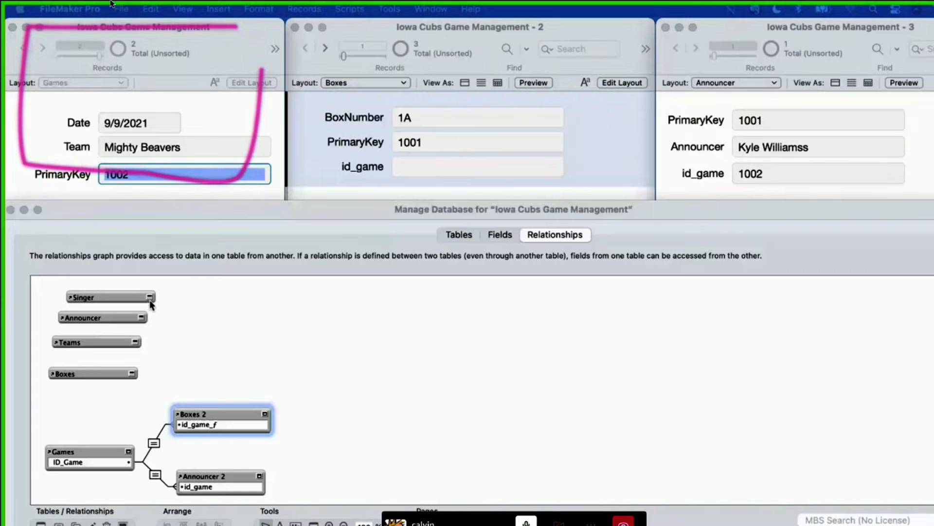
{"action": "left_click", "coordinate": [28, 17]}
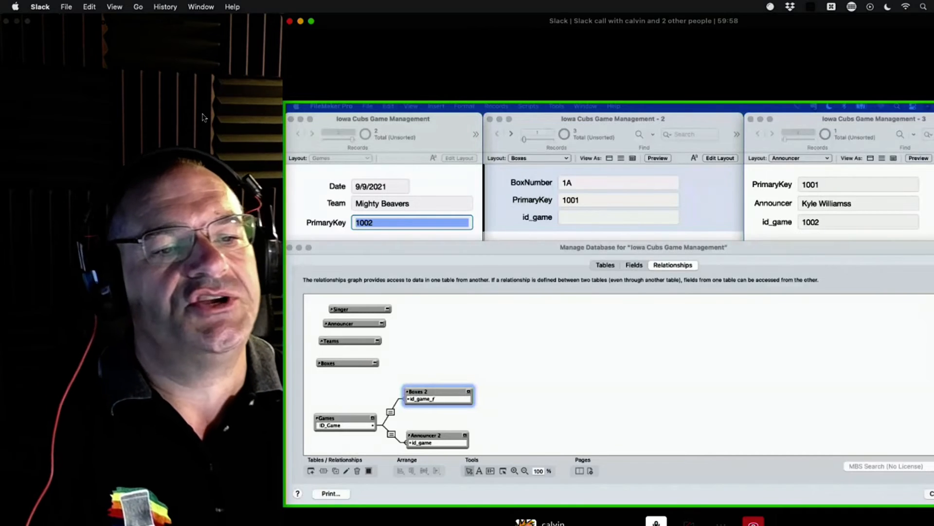
{"action": "mouse_move", "coordinate": [431, 124]}
{"action": "left_mouse_down"}
{"action": "mouse_move", "coordinate": [309, 132]}
{"action": "mouse_move", "coordinate": [425, 135]}
{"action": "mouse_move", "coordinate": [396, 111]}
{"action": "left_mouse_up"}
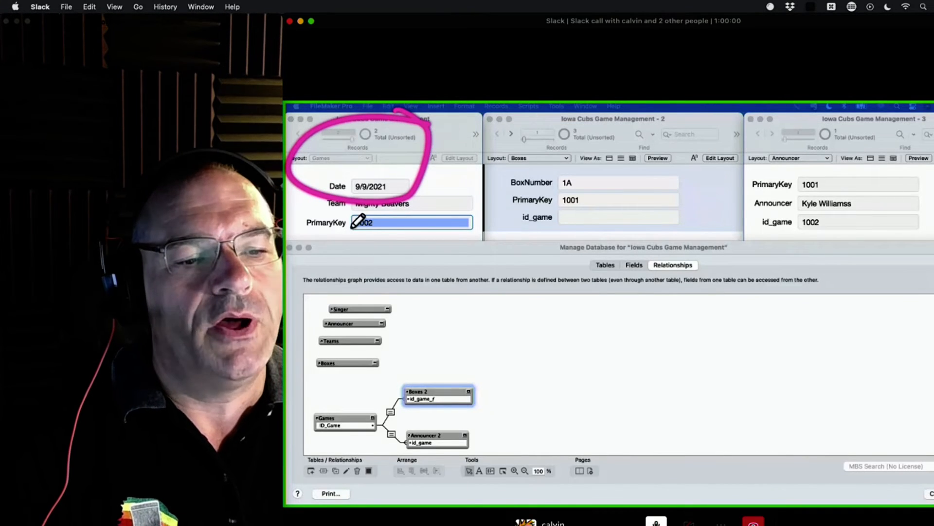
{"action": "mouse_move", "coordinate": [358, 187]}
{"action": "left_mouse_down"}
{"action": "mouse_move", "coordinate": [414, 310]}
{"action": "mouse_move", "coordinate": [407, 298]}
{"action": "left_mouse_up"}
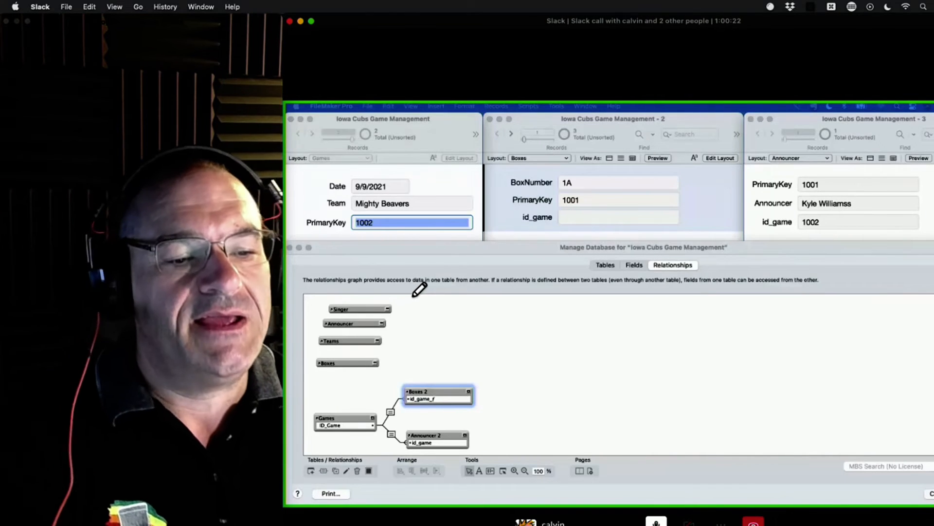
{"action": "mouse_move", "coordinate": [367, 371]}
{"action": "left_mouse_down"}
{"action": "mouse_move", "coordinate": [495, 373]}
{"action": "mouse_move", "coordinate": [390, 472]}
{"action": "mouse_move", "coordinate": [302, 418]}
{"action": "mouse_move", "coordinate": [414, 365]}
{"action": "left_mouse_up"}
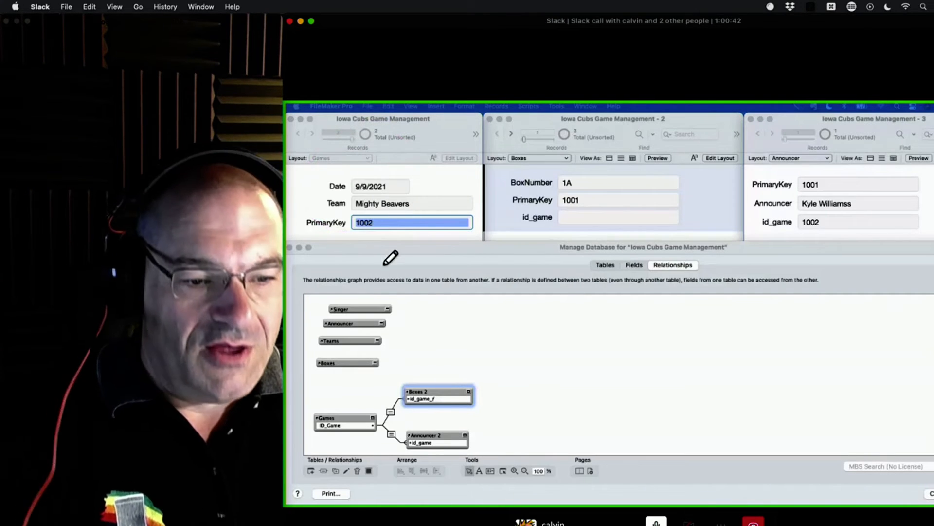
{"action": "mouse_move", "coordinate": [494, 371]}
{"action": "left_mouse_down"}
{"action": "mouse_move", "coordinate": [325, 384]}
{"action": "mouse_move", "coordinate": [307, 458]}
{"action": "left_mouse_up"}
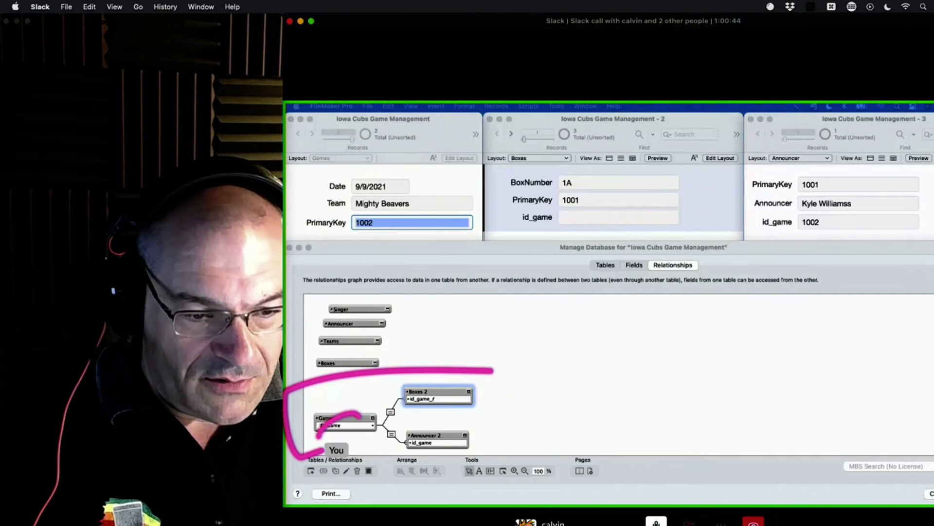
{"action": "left_click_drag", "start_coordinate": [358, 404], "coordinate": [311, 453]}
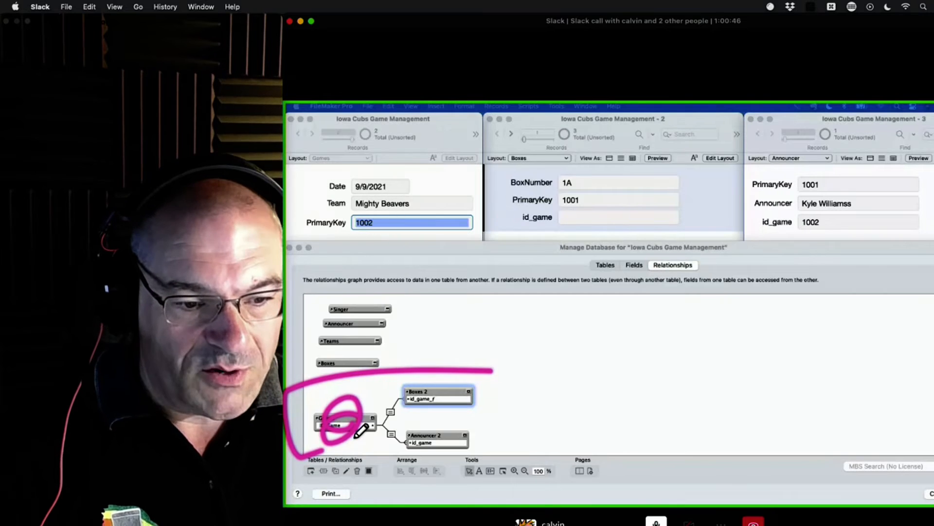
{"action": "mouse_move", "coordinate": [365, 420]}
{"action": "left_mouse_down"}
{"action": "mouse_move", "coordinate": [456, 402]}
{"action": "mouse_move", "coordinate": [477, 435]}
{"action": "left_mouse_up"}
{"action": "left_click_drag", "start_coordinate": [367, 429], "coordinate": [492, 458]}
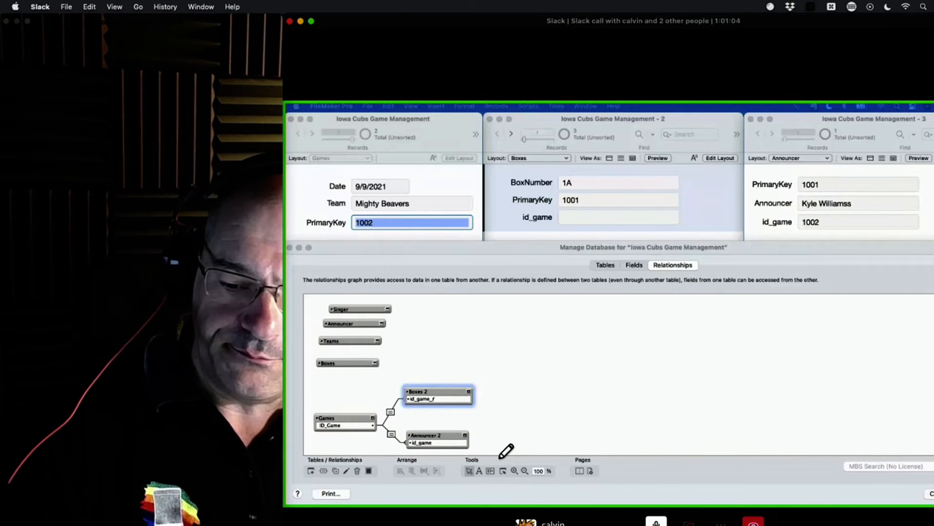
{"action": "left_click", "coordinate": [512, 348]}
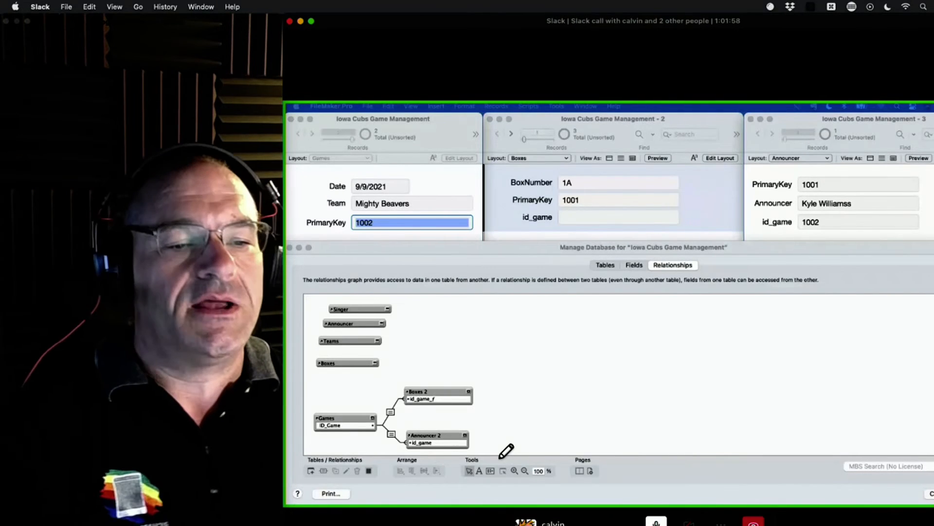
{"action": "left_click_drag", "start_coordinate": [443, 149], "coordinate": [390, 174]}
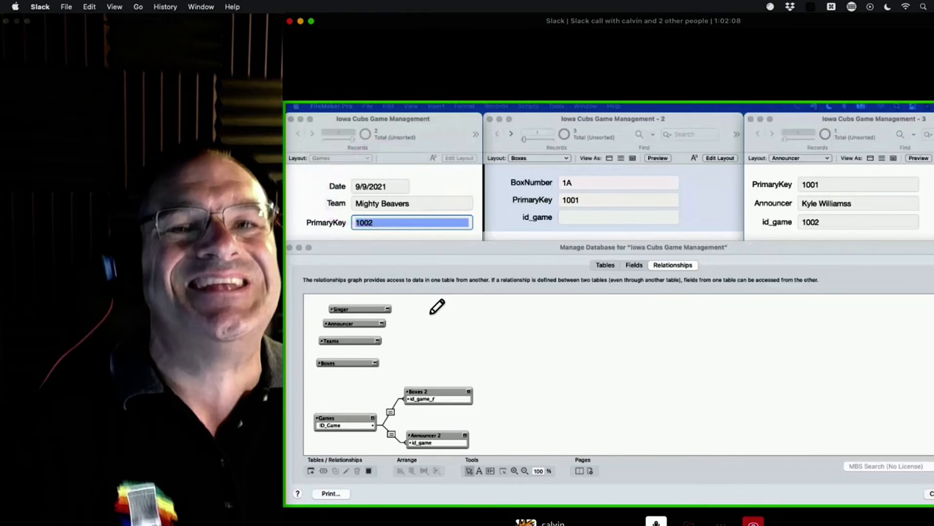
{"action": "left_click_drag", "start_coordinate": [389, 412], "coordinate": [401, 418]}
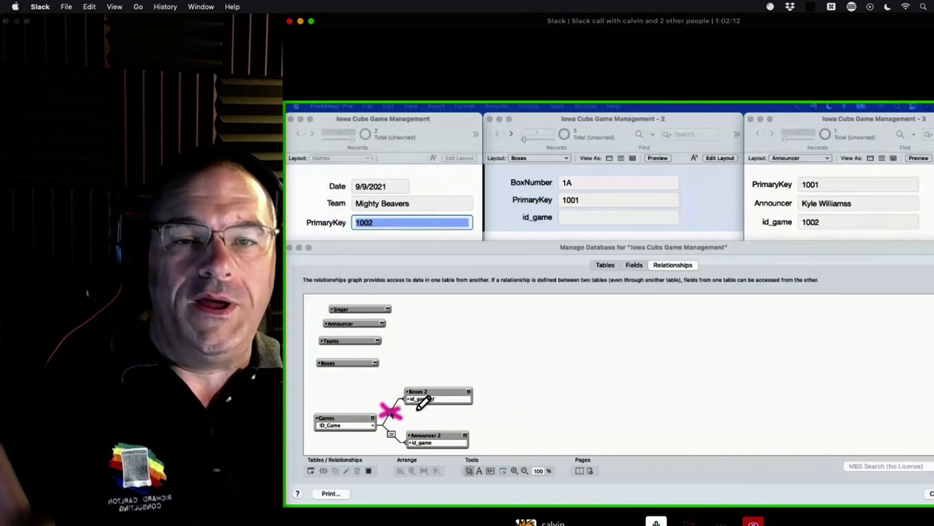
Step: Try to change the operator between Games ID_Game and Boxes 2 id_game_ƒ to x, and cancel the relationship edit
{"action": "double_click", "coordinate": [390, 413]}
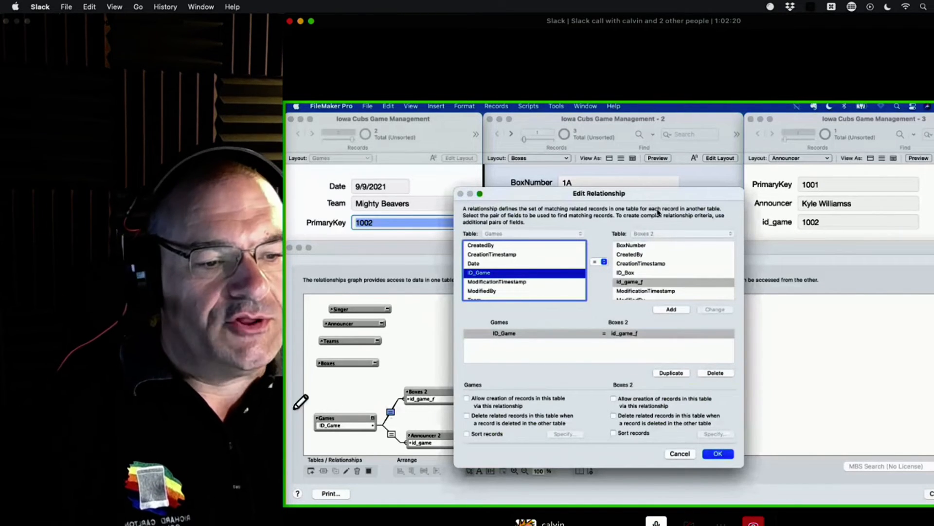
{"action": "left_click", "coordinate": [594, 263]}
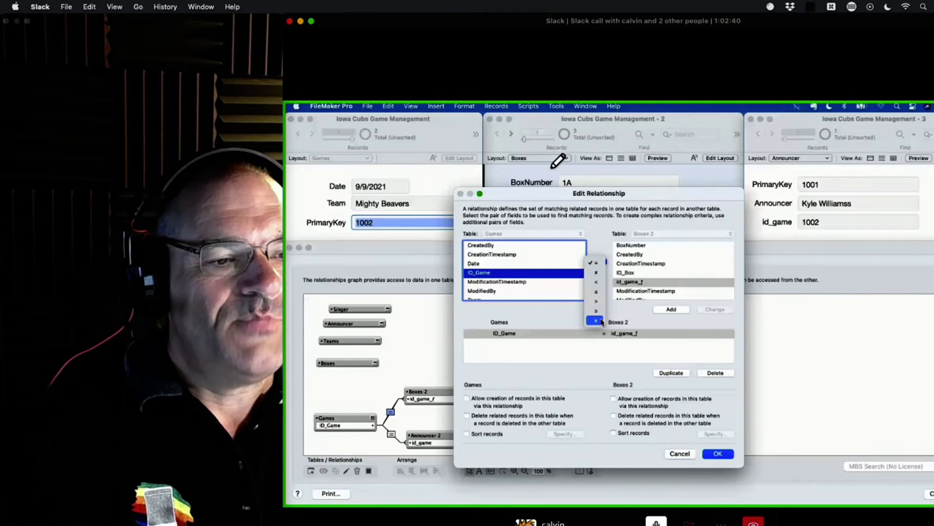
{"action": "left_click", "coordinate": [602, 321]}
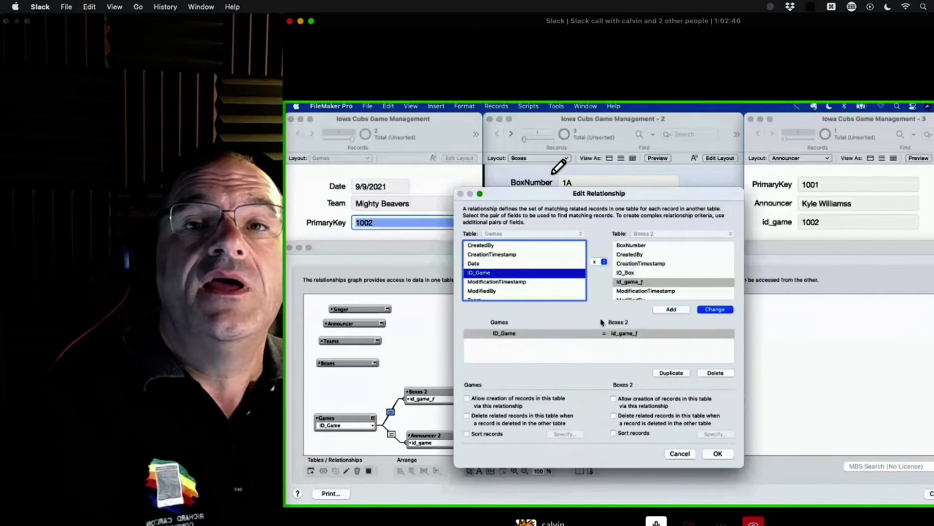
{"action": "left_click", "coordinate": [715, 310]}
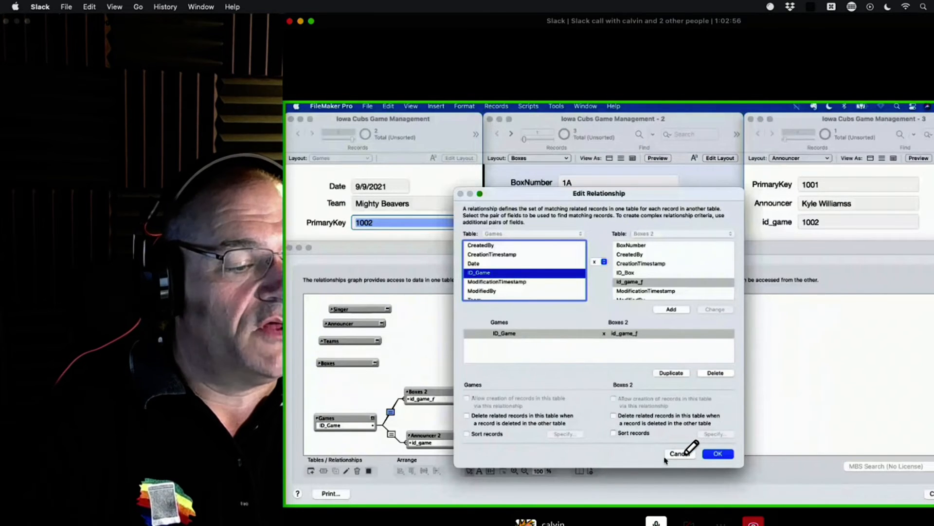
{"action": "left_click", "coordinate": [677, 454]}
Step: Return to the Boxes list and duplicate the record with BoxNumber 1C
{"action": "left_click_drag", "start_coordinate": [450, 391], "coordinate": [452, 372]}
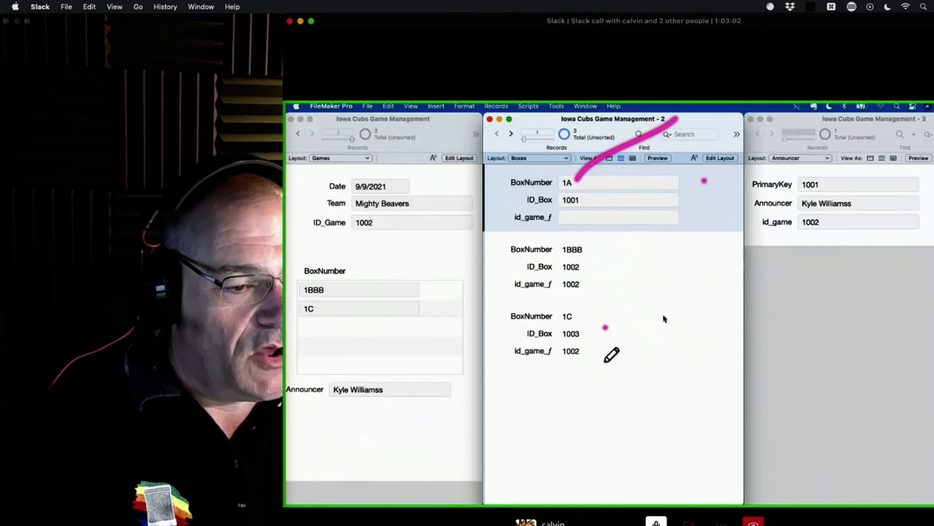
{"action": "left_click", "coordinate": [595, 348]}
{"action": "left_click_drag", "start_coordinate": [601, 317], "coordinate": [576, 356]}
{"action": "key", "text": "super+d"}
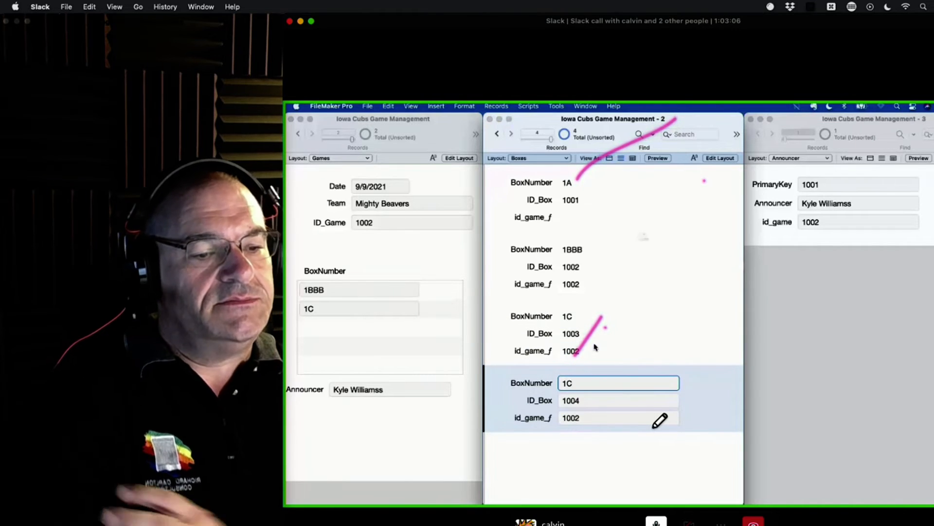
Step: Clear the BoxNumber and id_game_ƒ values in the duplicated box record and commit it
{"action": "key", "text": "super+e"}
{"action": "left_click", "coordinate": [672, 270]}
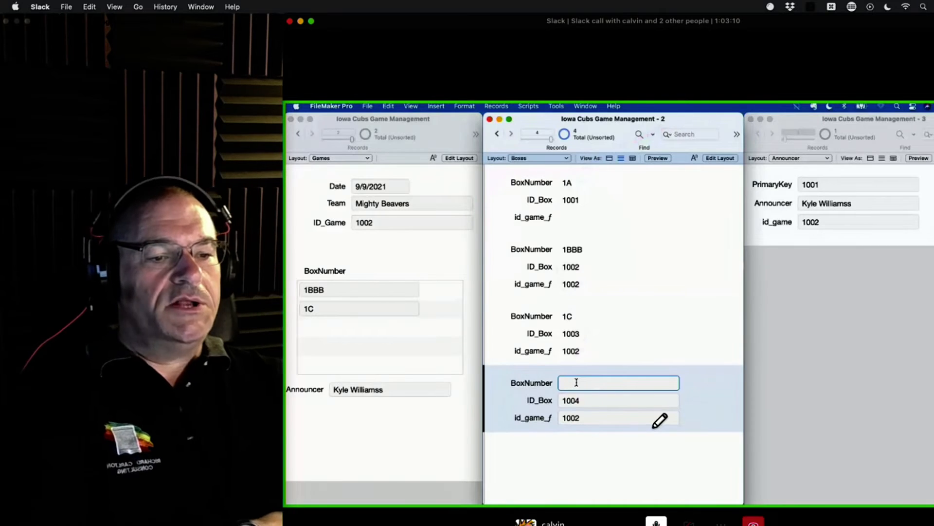
{"action": "left_click", "coordinate": [593, 418]}
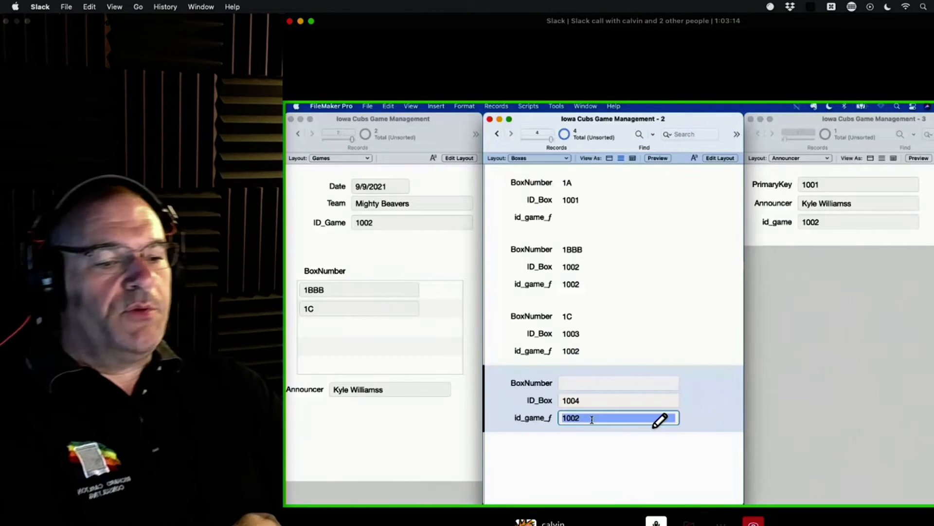
{"action": "key", "text": "ctrl+super+space"}
{"action": "left_click", "coordinate": [580, 463]}
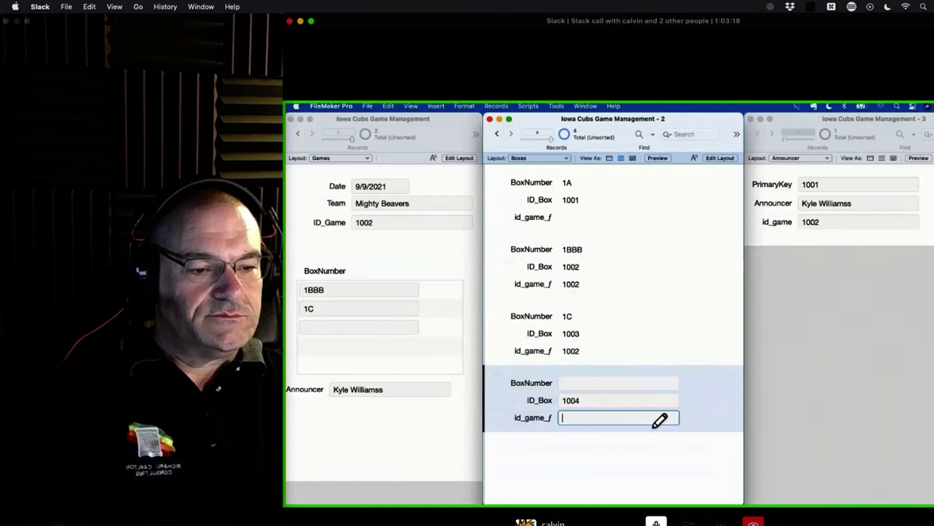
{"action": "left_click", "coordinate": [612, 463]}
Step: Create a run of blank Boxes records until ID_Box reaches 1020
{"action": "key", "text": "super+n"}
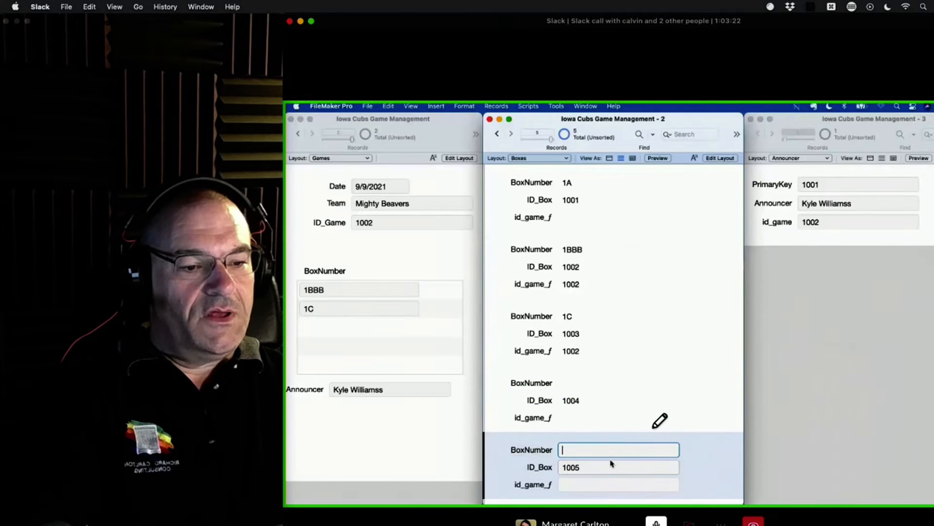
{"action": "key", "text": "super+n"}
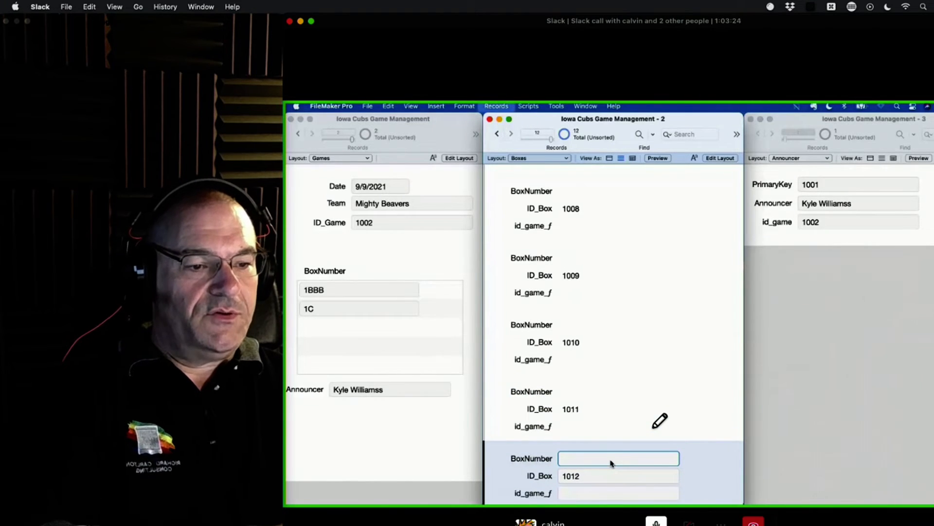
{"action": "key", "text": "super+n"}
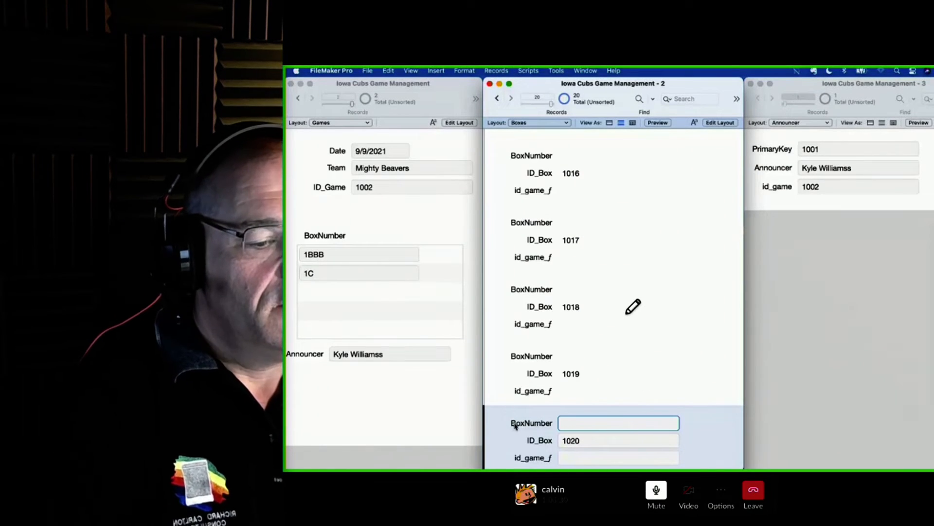
Step: Replace the BoxNumber contents across all Boxes records with serial numbers starting at BOX1, incrementing by 1
{"action": "left_click_drag", "start_coordinate": [603, 268], "coordinate": [669, 263]}
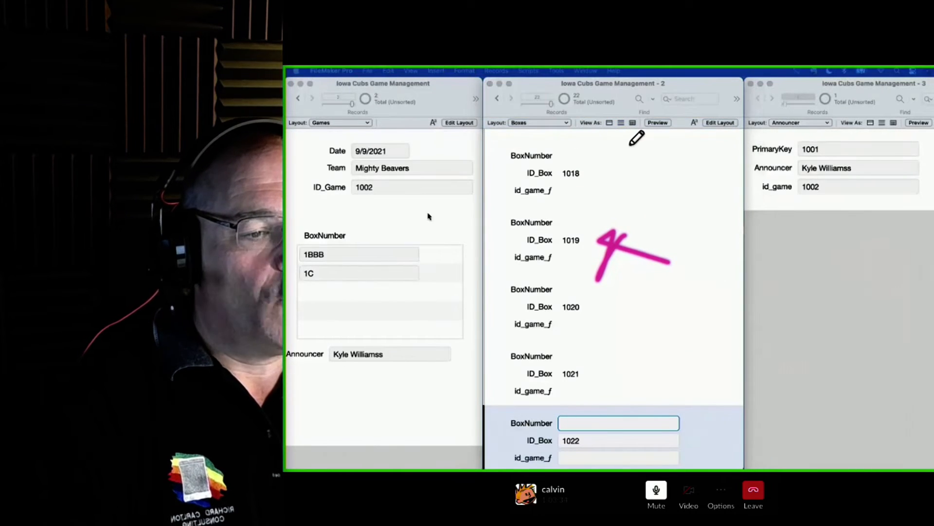
{"action": "scroll", "coordinate": [591, 364], "scroll_direction": "up", "scroll_amount": 15}
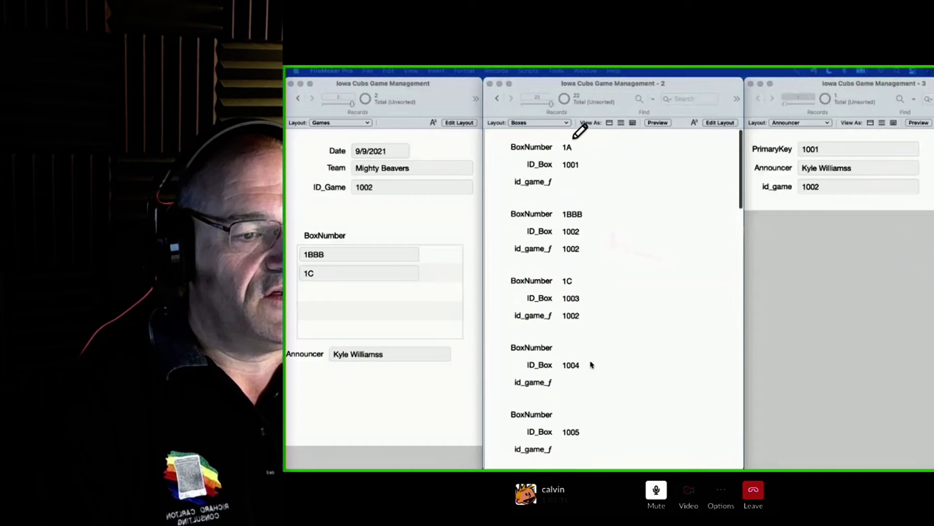
{"action": "left_click_drag", "start_coordinate": [560, 142], "coordinate": [574, 153]}
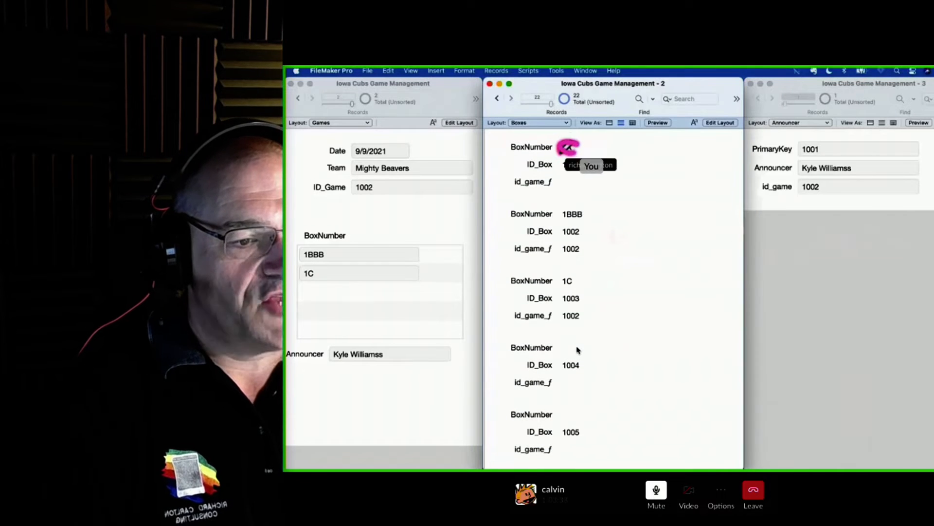
{"action": "left_click", "coordinate": [579, 148]}
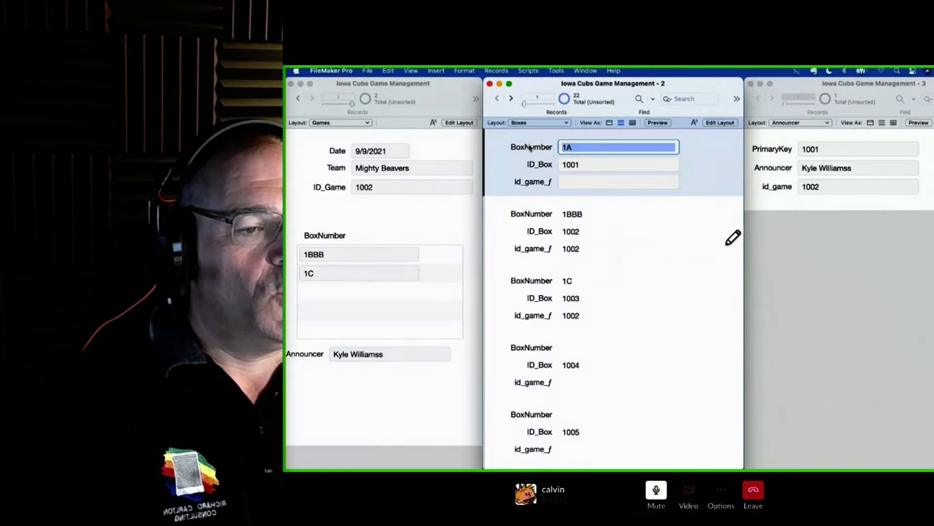
{"action": "type", "text": "1"}
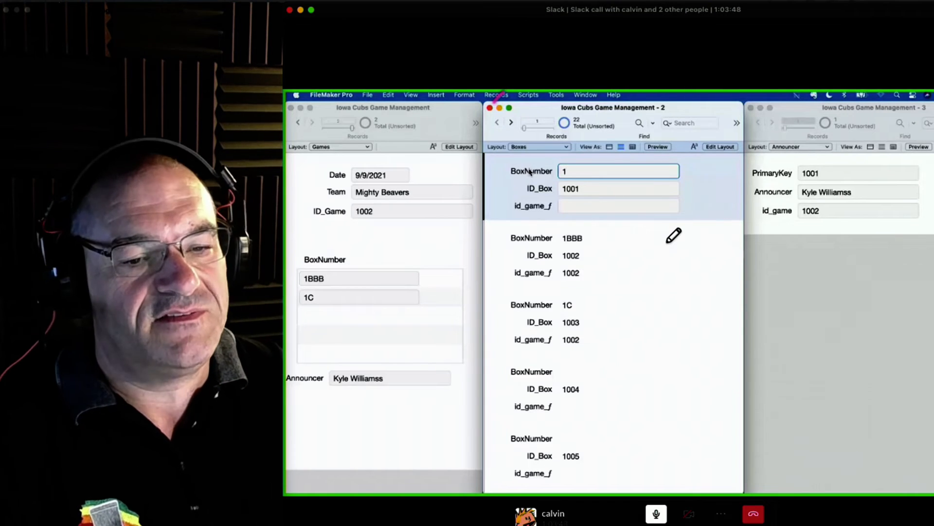
{"action": "key", "text": "super+equal"}
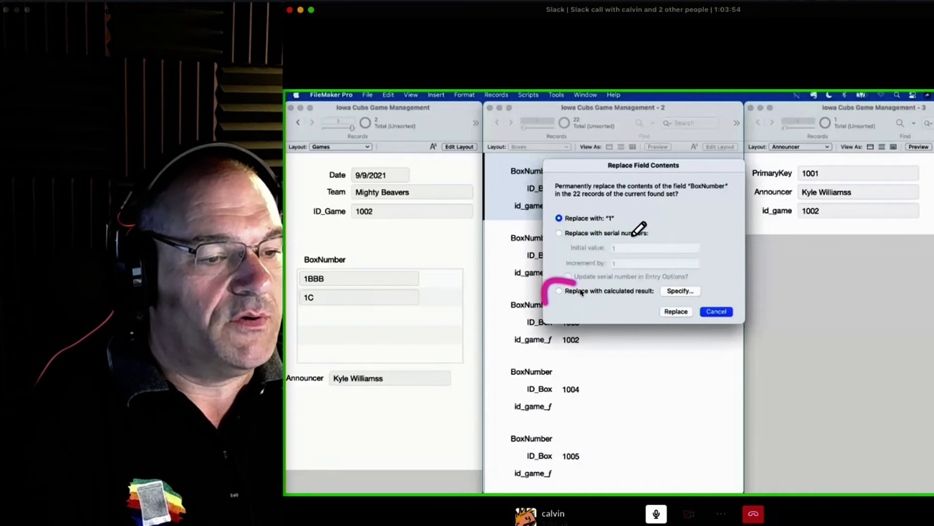
{"action": "left_click", "coordinate": [583, 234]}
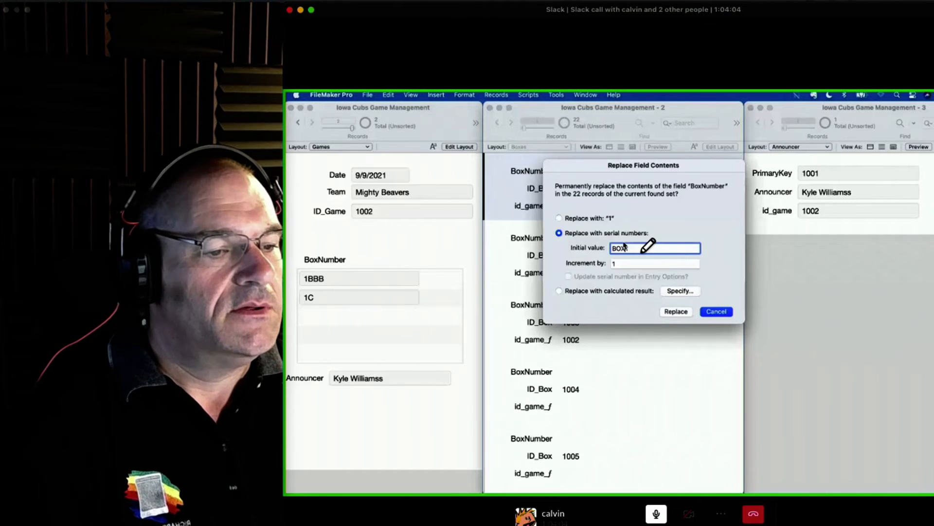
{"action": "left_click", "coordinate": [677, 312]}
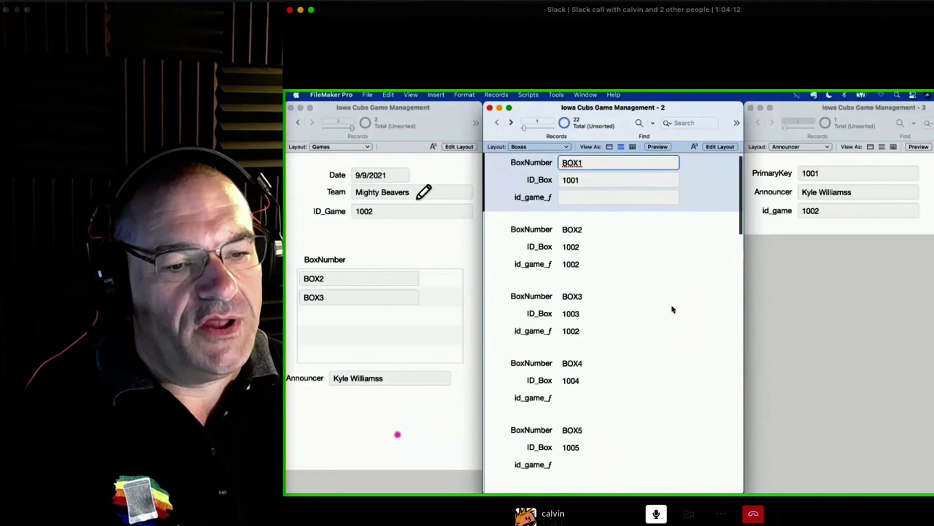
Step: Return to the Games window and move the Announcer field with its label directly below ID_Game
{"action": "scroll", "coordinate": [675, 309], "scroll_direction": "down", "scroll_amount": 5}
{"action": "left_click", "coordinate": [458, 325]}
{"action": "left_click", "coordinate": [312, 10]}
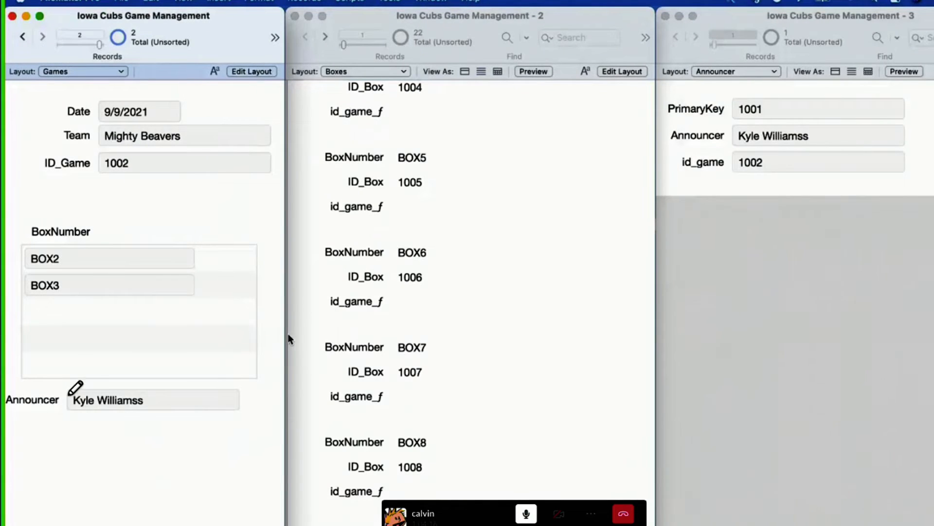
{"action": "mouse_move", "coordinate": [132, 386]}
{"action": "left_mouse_down"}
{"action": "mouse_move", "coordinate": [106, 409]}
{"action": "mouse_move", "coordinate": [135, 212]}
{"action": "left_mouse_up"}
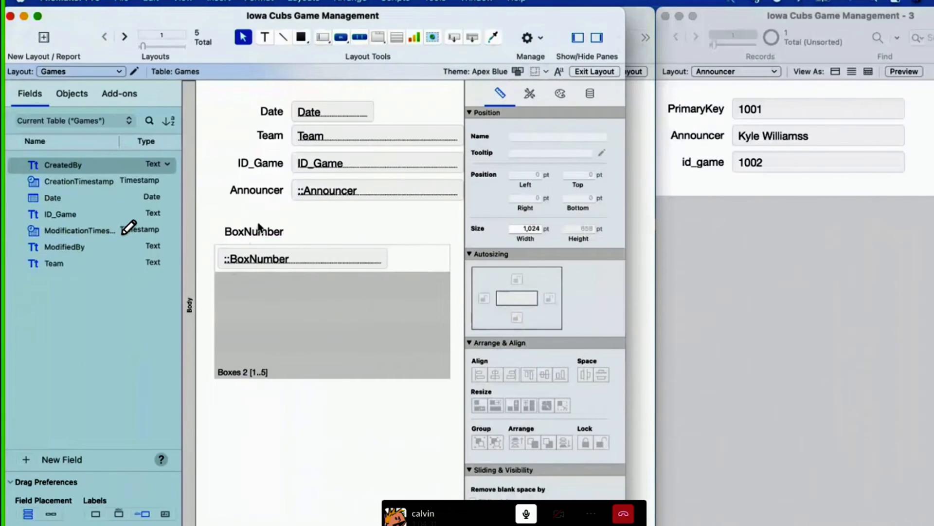
Step: Retitle the portal's BoxNumber label as Boxes Sold on the Games layout and widen it to 121 pt
{"action": "double_click", "coordinate": [259, 229]}
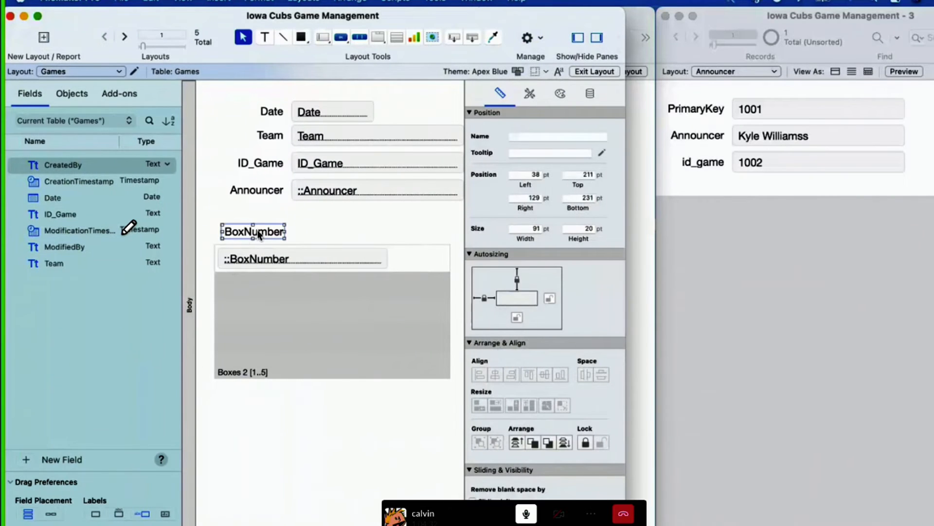
{"action": "type", "text": "Boxes Sold"}
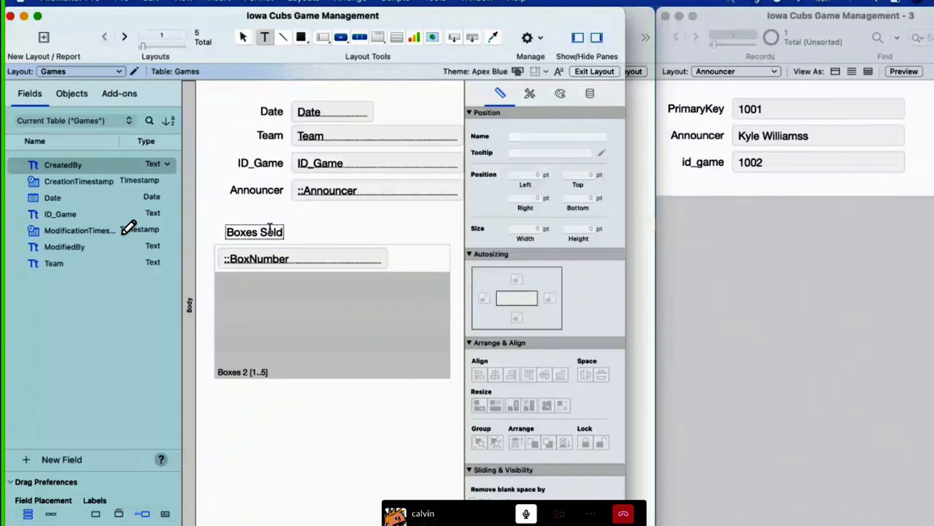
{"action": "key", "text": "Escape"}
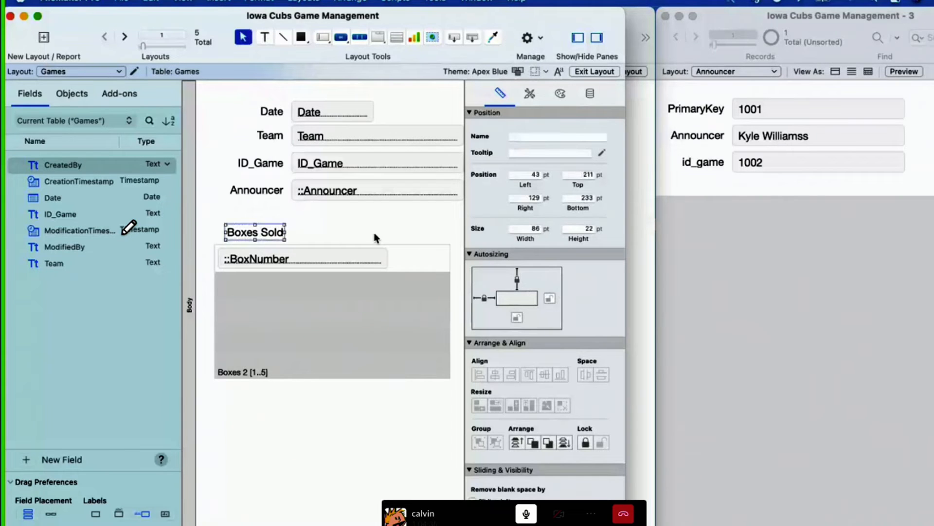
{"action": "left_click_drag", "start_coordinate": [223, 232], "coordinate": [201, 232]}
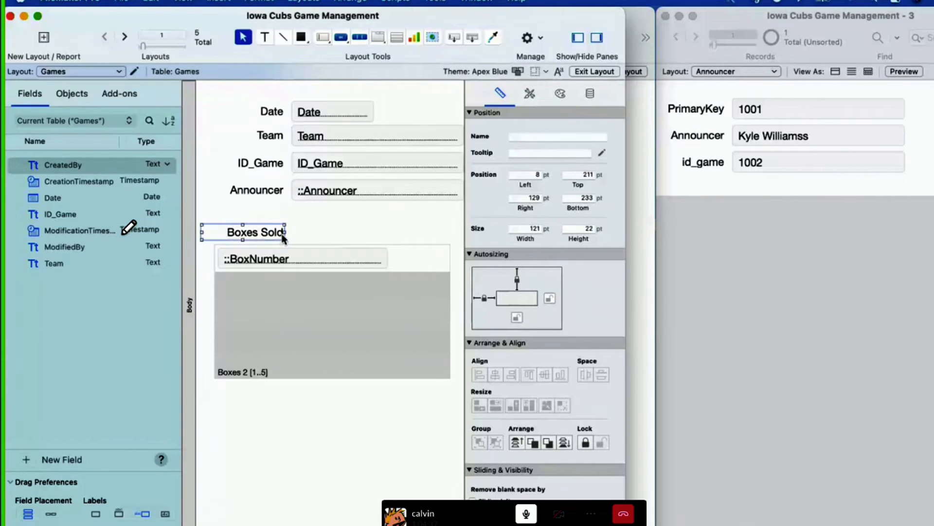
{"action": "left_click", "coordinate": [307, 238]}
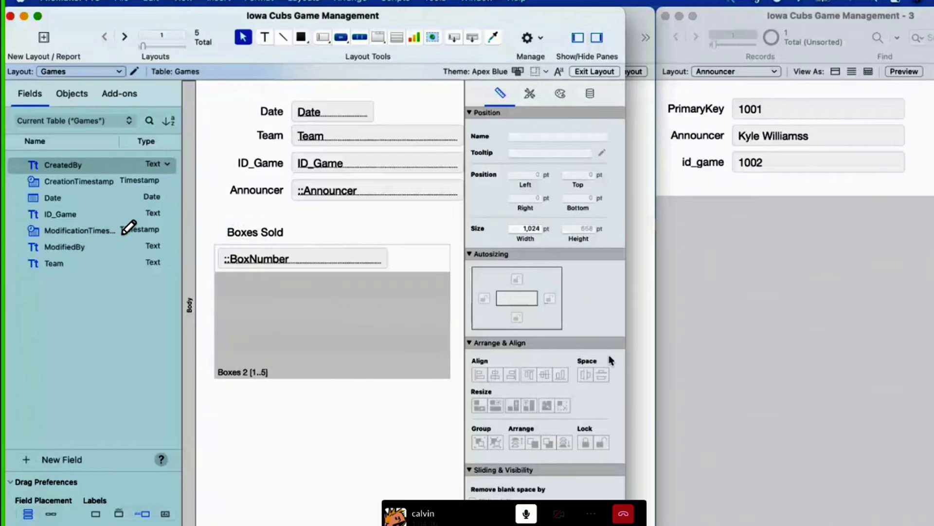
Step: Widen the Games layout window and place a copy of the Boxes Sold label and portal beside the original
{"action": "left_click_drag", "start_coordinate": [625, 353], "coordinate": [928, 355]}
{"action": "left_click_drag", "start_coordinate": [492, 380], "coordinate": [234, 238]}
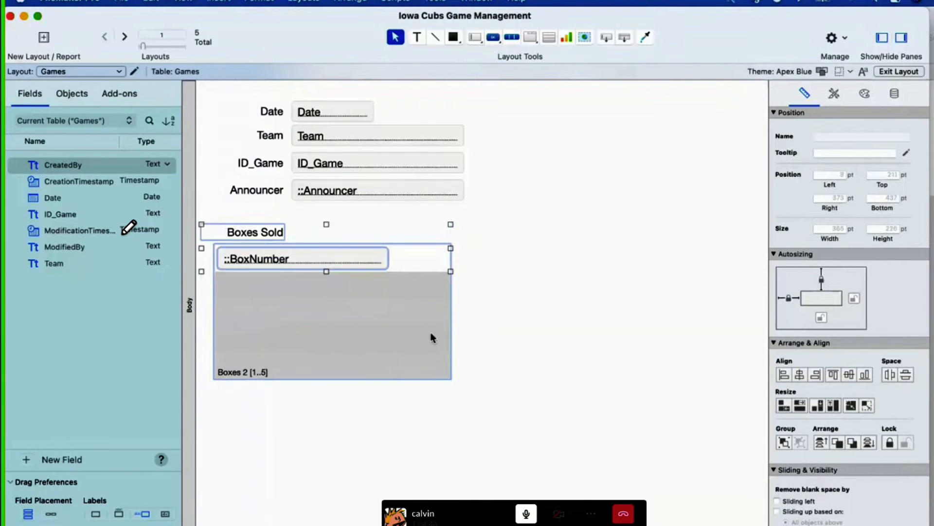
{"action": "left_click_drag", "start_coordinate": [326, 323], "coordinate": [592, 318]}
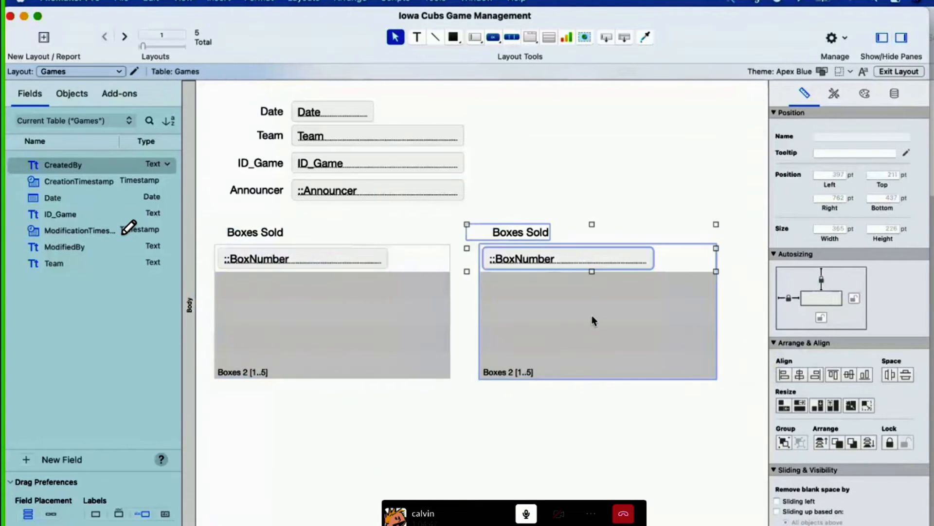
Step: Change the copied portal's label text to All Boxes
{"action": "double_click", "coordinate": [501, 233]}
{"action": "key", "text": "super+a"}
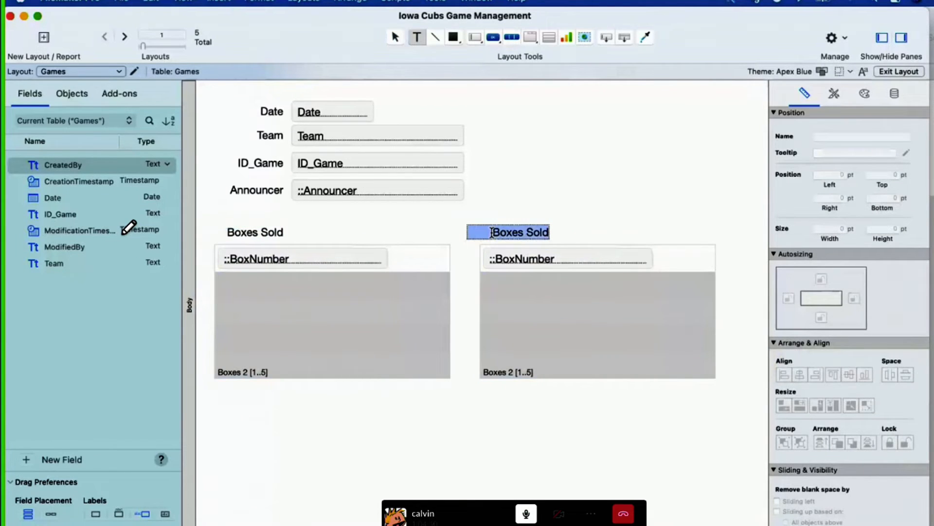
{"action": "type", "text": "All Boxes"}
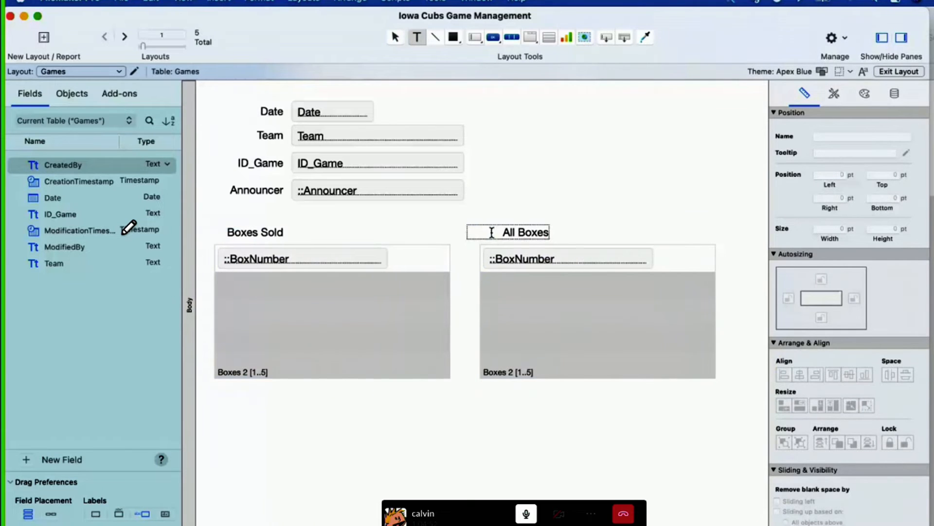
{"action": "key", "text": "Escape"}
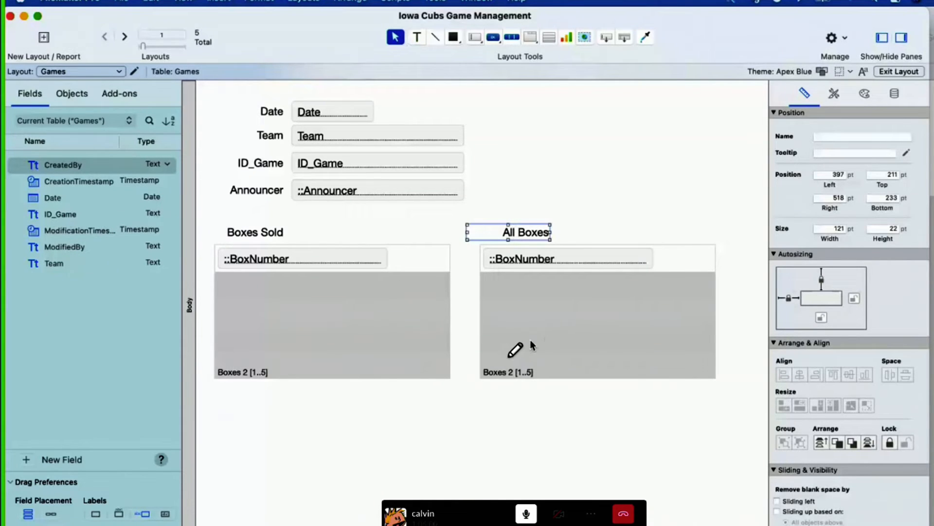
Step: From the All Boxes portal setup, open the relationships graph, duplicate the Boxes 2 table occurrence and place the copy below it
{"action": "double_click", "coordinate": [530, 339]}
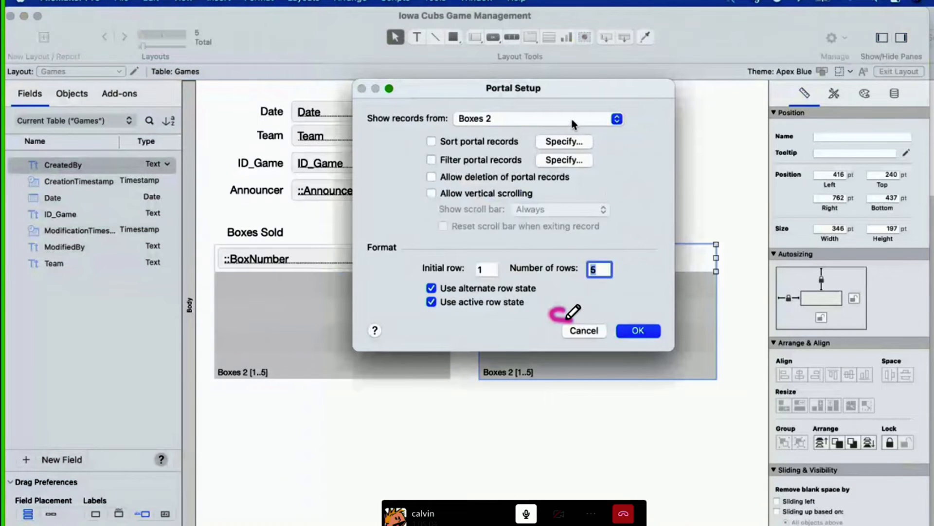
{"action": "left_click", "coordinate": [572, 123]}
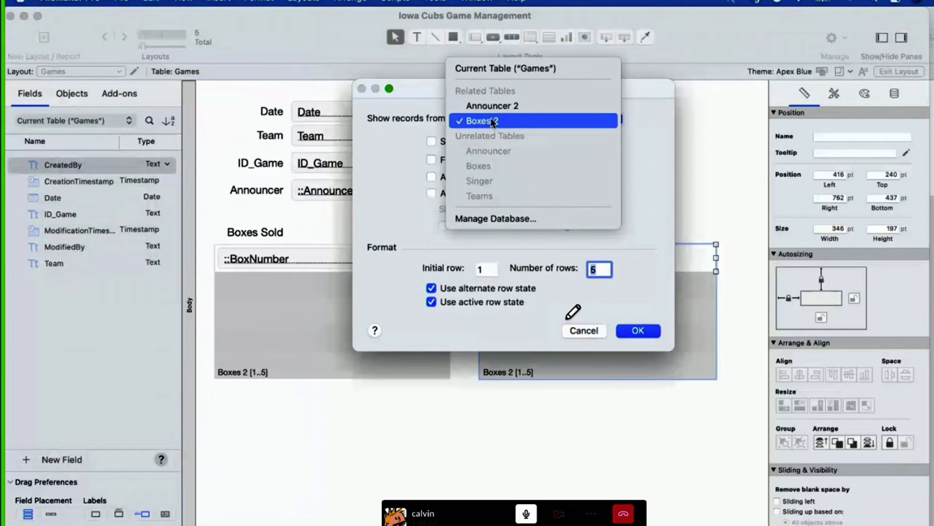
{"action": "left_click", "coordinate": [523, 220]}
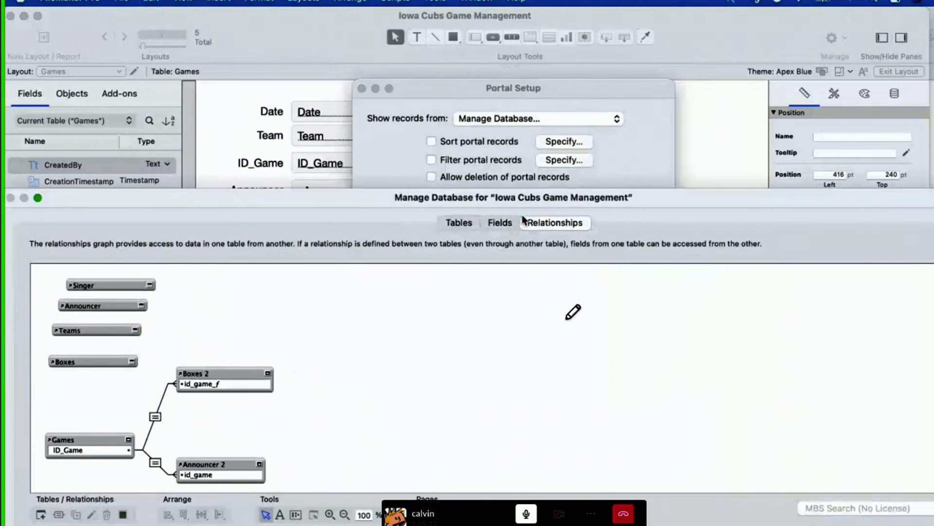
{"action": "left_click", "coordinate": [223, 373]}
{"action": "key", "text": "super+d"}
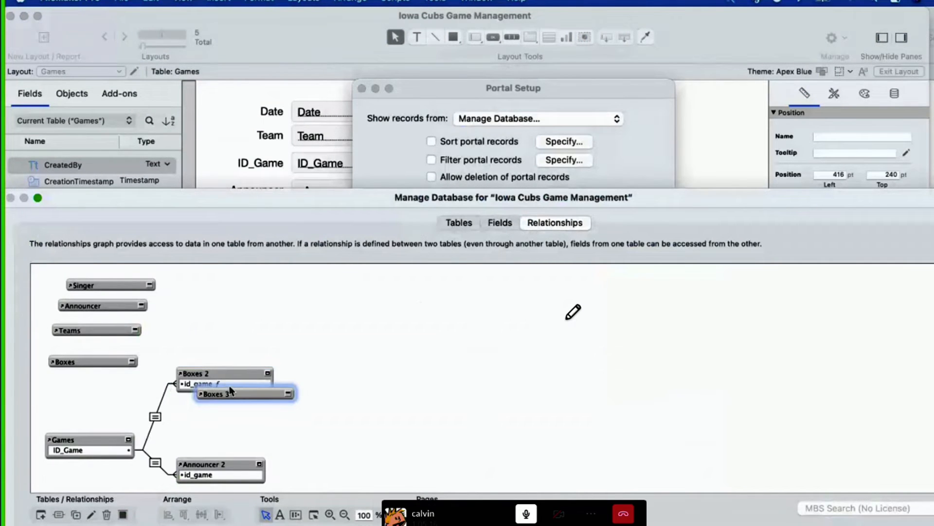
{"action": "left_click_drag", "start_coordinate": [231, 393], "coordinate": [210, 418]}
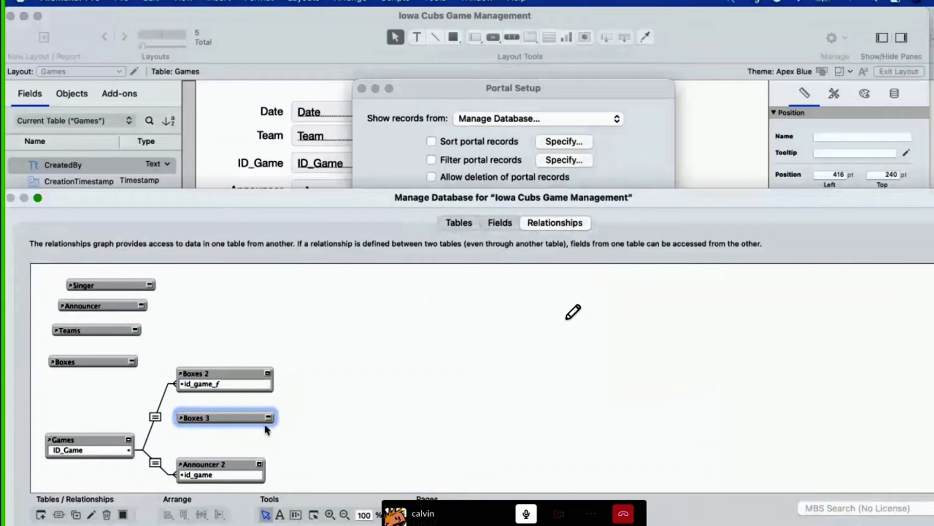
Step: Expand the duplicated table occurrence to show its fields and rename it Boxes 3||Cartesian||
{"action": "left_click", "coordinate": [268, 417]}
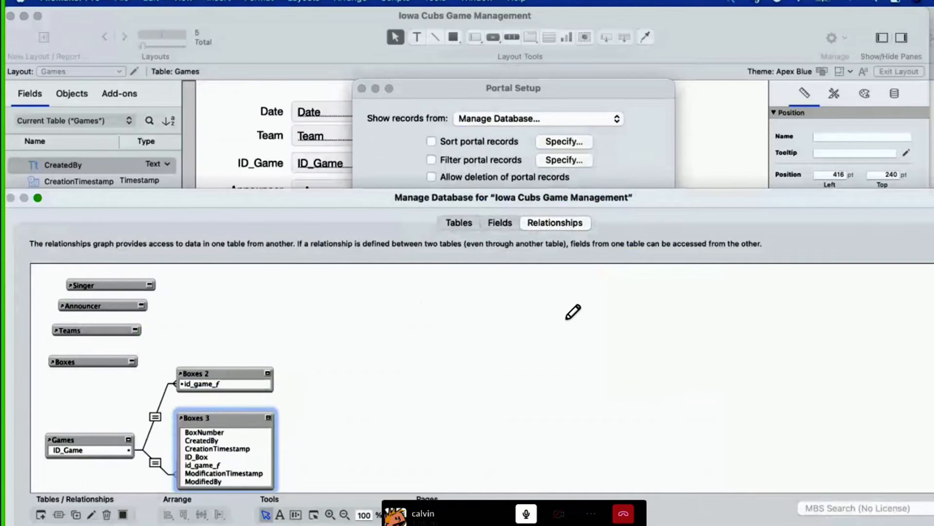
{"action": "double_click", "coordinate": [227, 417]}
{"action": "left_click", "coordinate": [478, 466]}
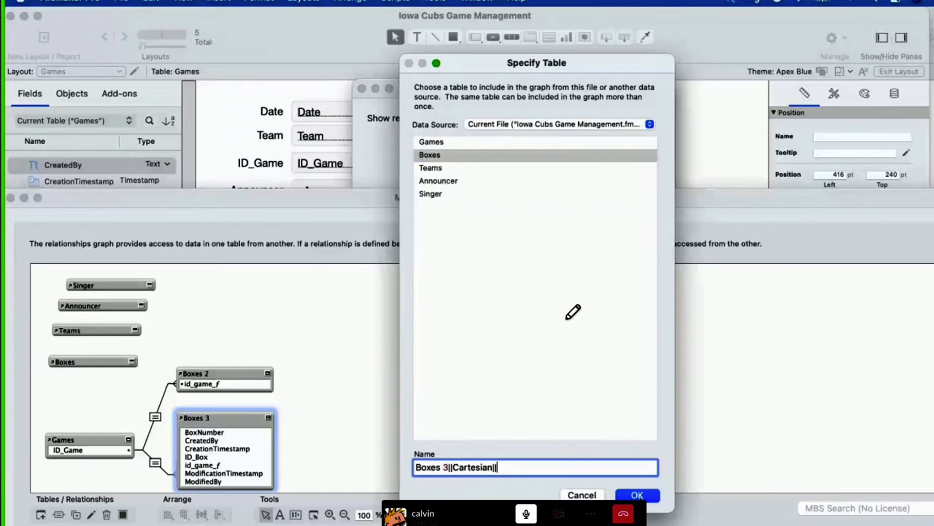
{"action": "key", "text": "Return"}
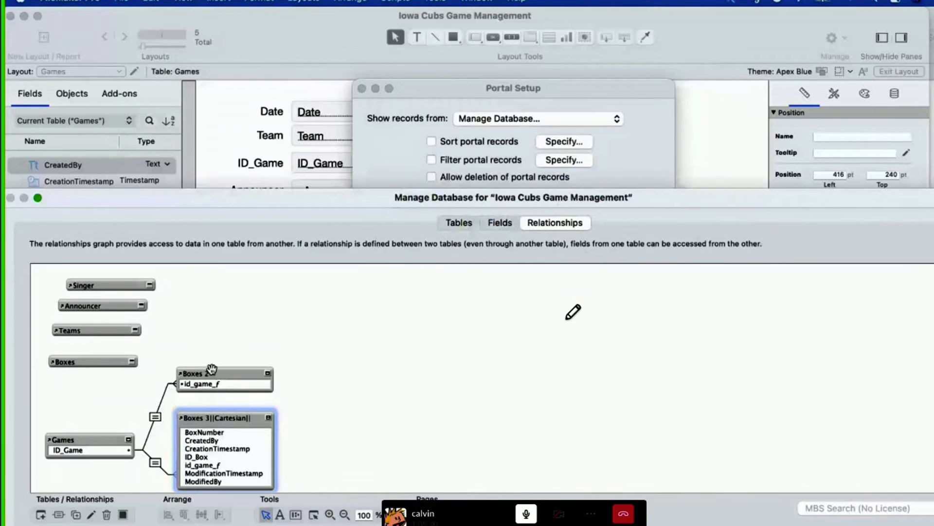
Step: Relate Games ID_Game to Boxes 3||Cartesian|| ID_Box with the x operator, and collapse the Boxes occurrence to its key field
{"action": "left_click_drag", "start_coordinate": [204, 457], "coordinate": [113, 450]}
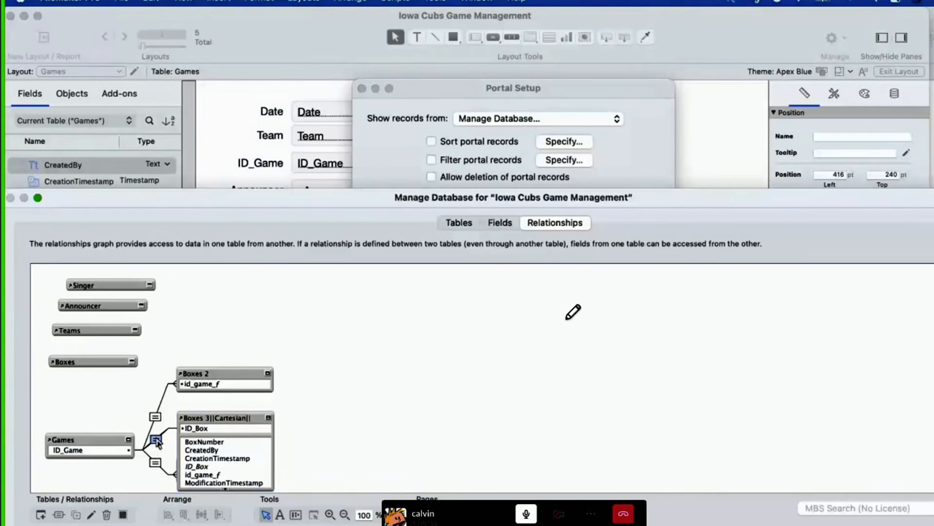
{"action": "double_click", "coordinate": [156, 441]}
{"action": "left_click", "coordinate": [456, 219]}
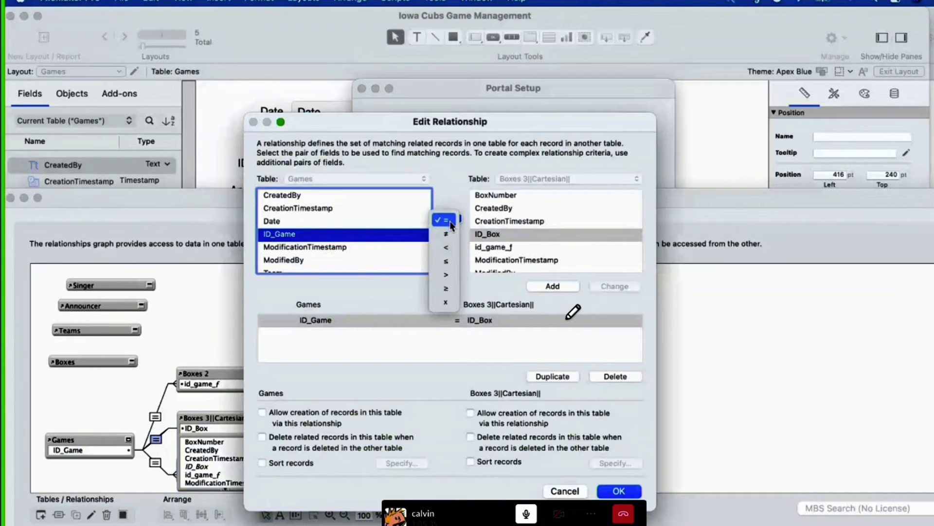
{"action": "left_click", "coordinate": [444, 304]}
{"action": "left_click", "coordinate": [622, 290]}
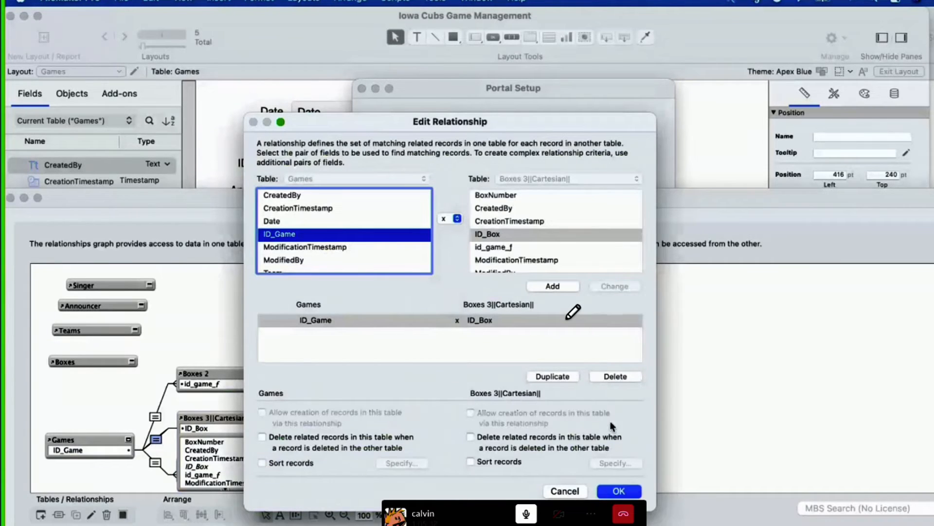
{"action": "left_click", "coordinate": [619, 490]}
{"action": "left_click", "coordinate": [268, 417]}
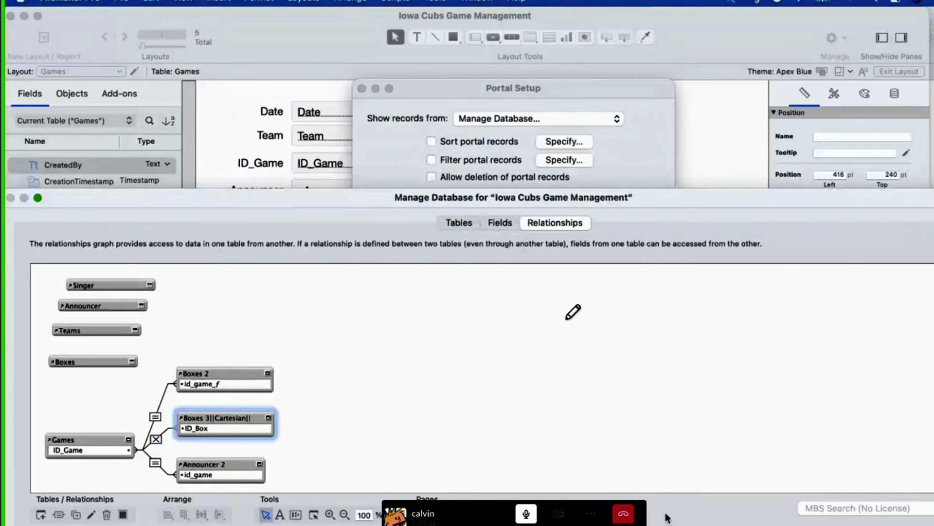
Step: Show records from Boxes 3||Cartesian|| in the All Boxes portal, switch its BoxNumber field to that occurrence and return to Browse mode
{"action": "key", "text": "Return"}
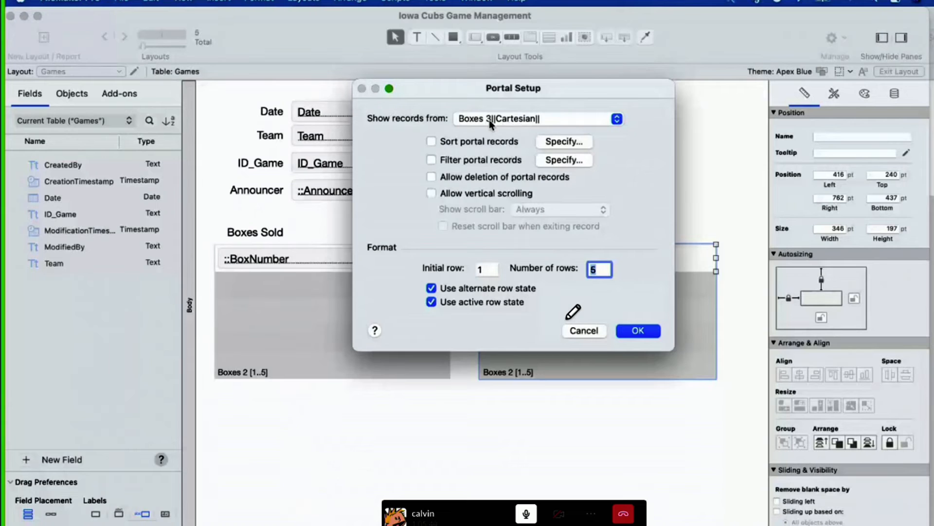
{"action": "left_click", "coordinate": [638, 331]}
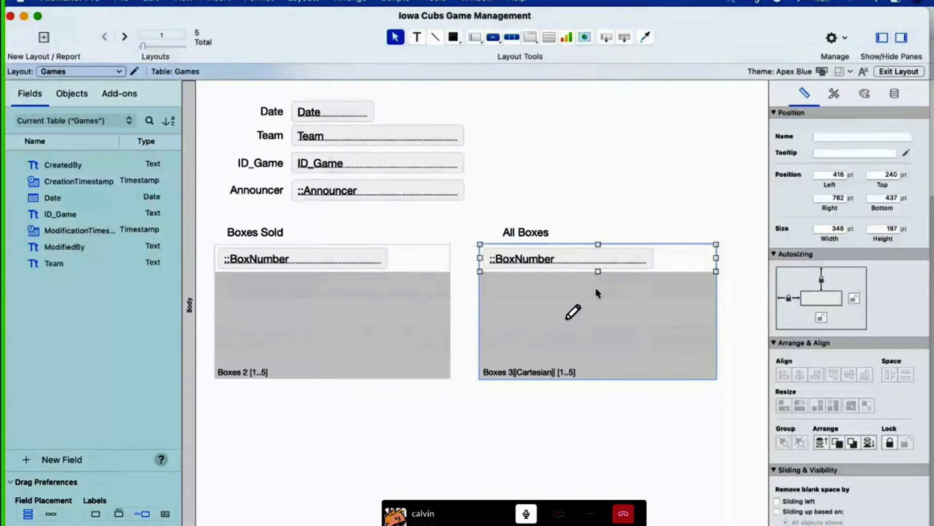
{"action": "double_click", "coordinate": [561, 261]}
{"action": "left_click", "coordinate": [607, 65]}
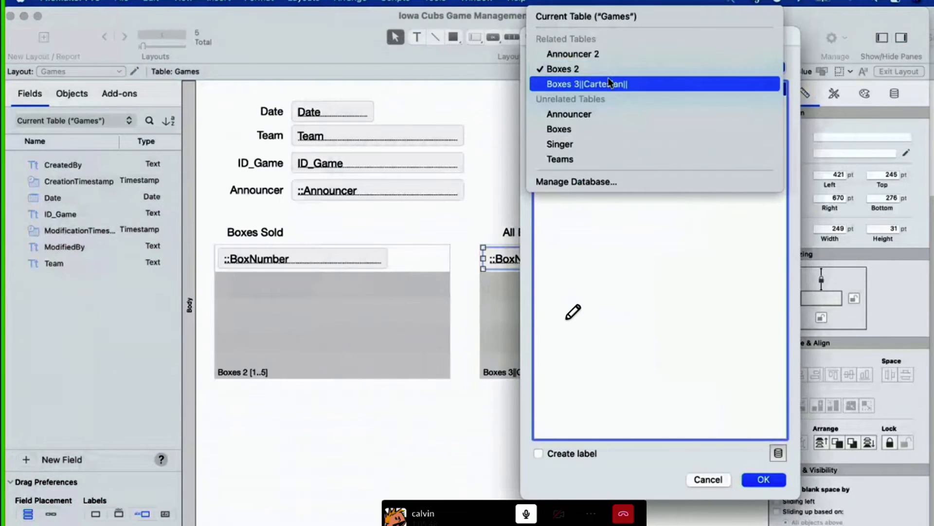
{"action": "left_click", "coordinate": [609, 84]}
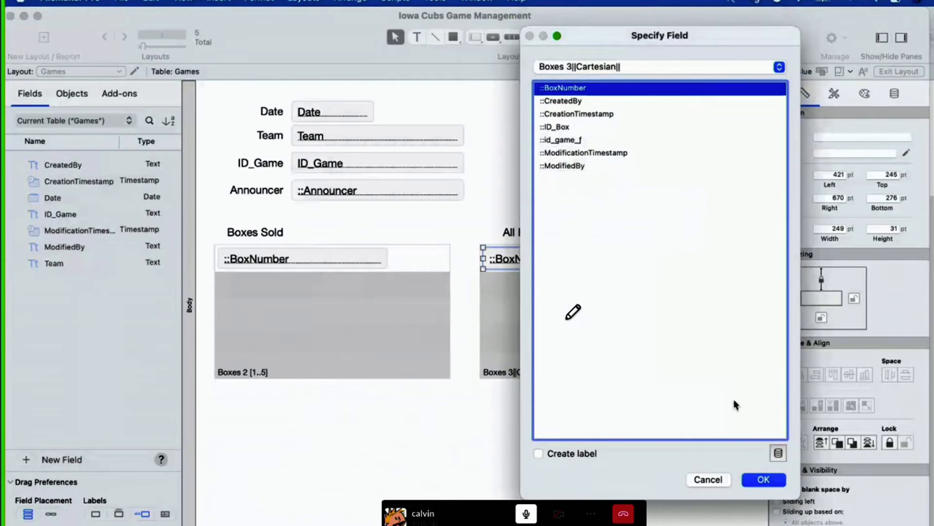
{"action": "left_click", "coordinate": [772, 480]}
{"action": "left_click", "coordinate": [488, 444]}
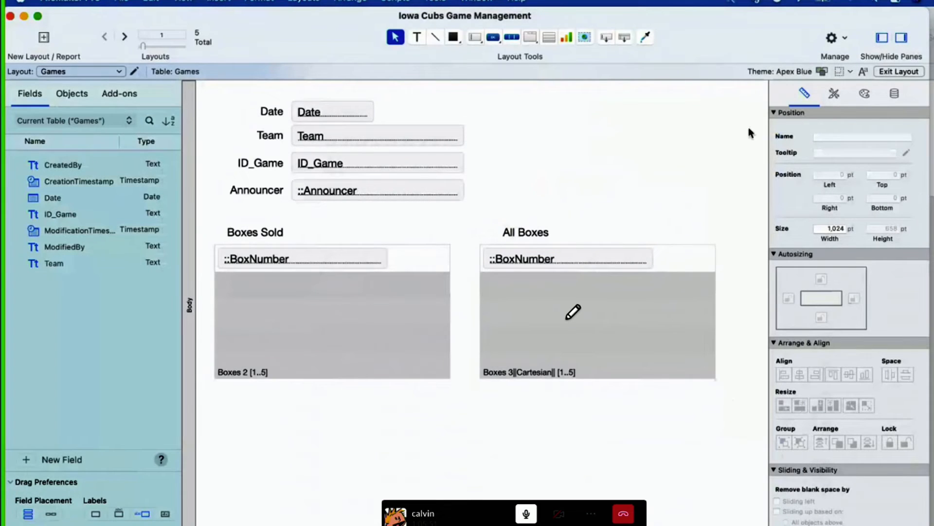
{"action": "left_click", "coordinate": [887, 71]}
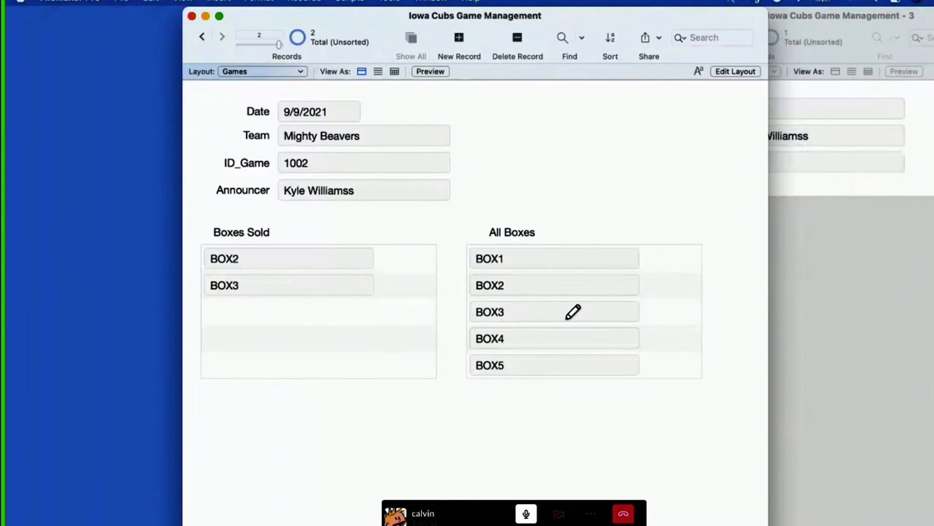
{"action": "mouse_move", "coordinate": [562, 257]}
{"action": "left_mouse_down"}
{"action": "mouse_move", "coordinate": [556, 375]}
{"action": "mouse_move", "coordinate": [577, 359]}
{"action": "left_mouse_up"}
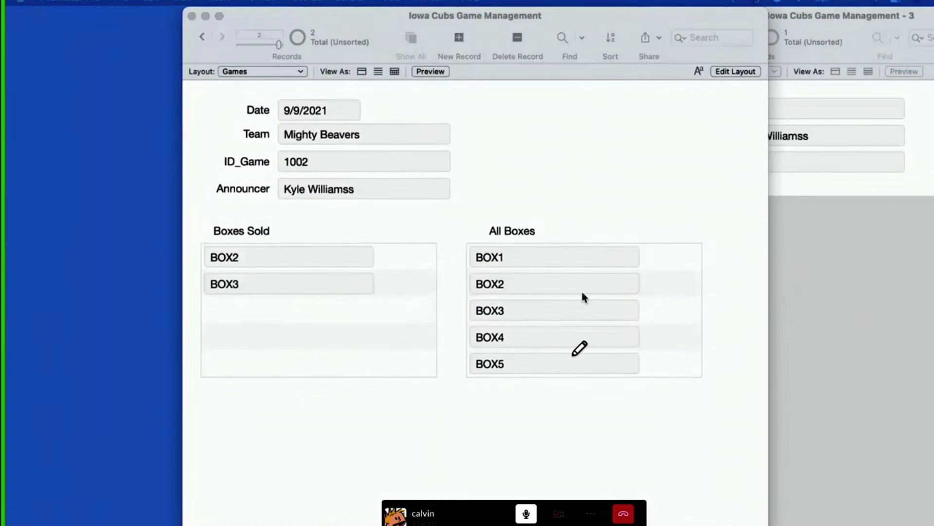
{"action": "left_click", "coordinate": [685, 316]}
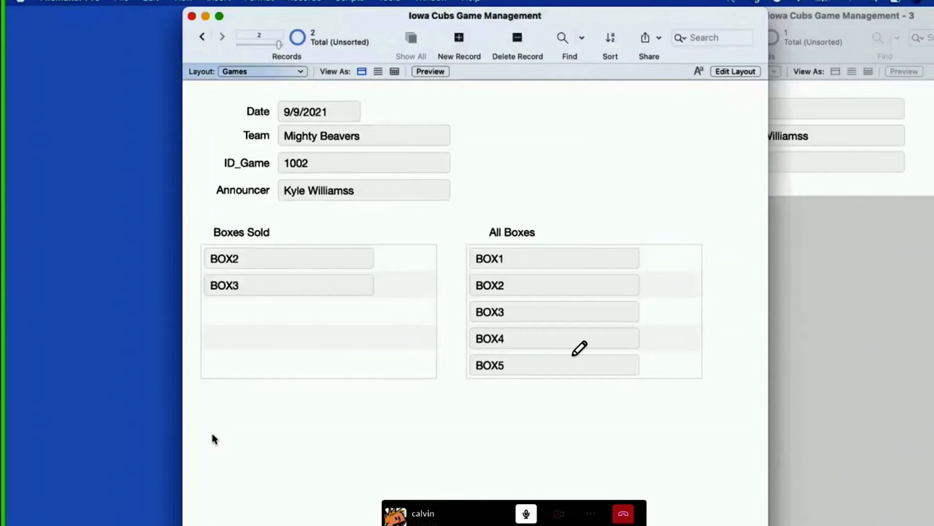
{"action": "left_click", "coordinate": [573, 356]}
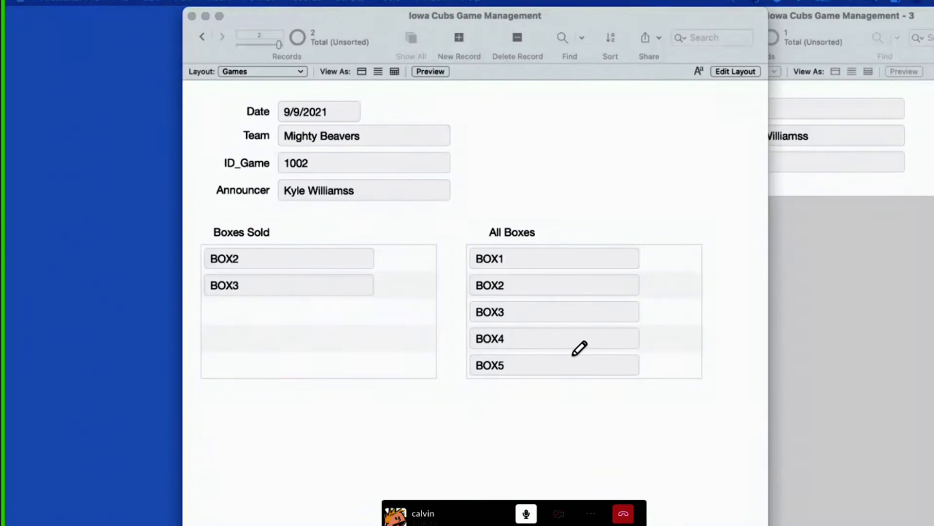
{"action": "left_click", "coordinate": [382, 472]}
Step: Open the relationships graph and bring up the definition of the relationship between Games and Boxes 3||Cartesian||
{"action": "key", "text": "super+shift+d"}
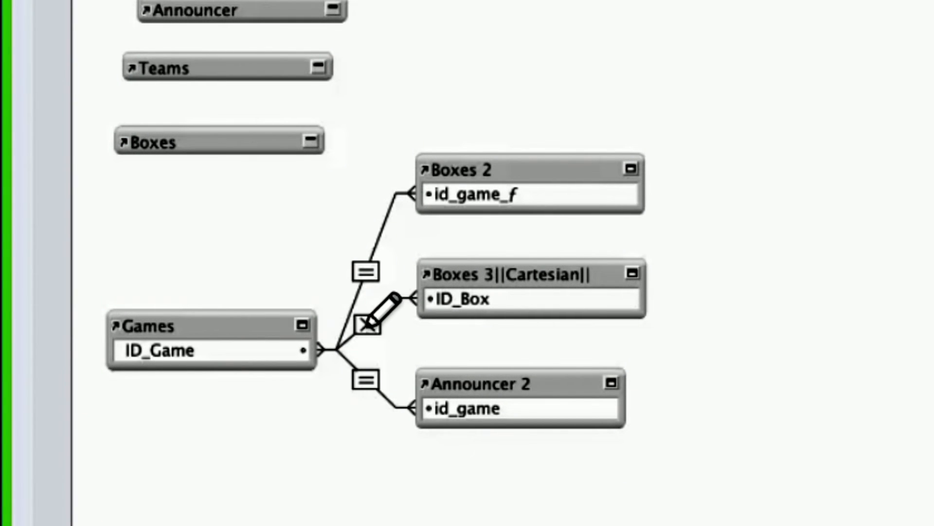
{"action": "mouse_move", "coordinate": [246, 325]}
{"action": "left_mouse_down"}
{"action": "mouse_move", "coordinate": [210, 311]}
{"action": "mouse_move", "coordinate": [253, 328]}
{"action": "left_mouse_up"}
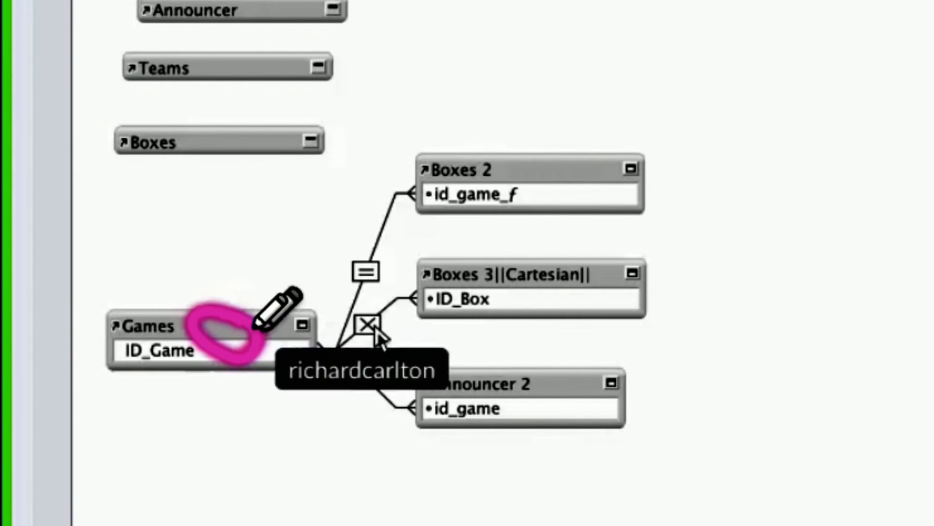
{"action": "mouse_move", "coordinate": [496, 269]}
{"action": "left_mouse_down"}
{"action": "mouse_move", "coordinate": [523, 294]}
{"action": "mouse_move", "coordinate": [495, 265]}
{"action": "left_mouse_up"}
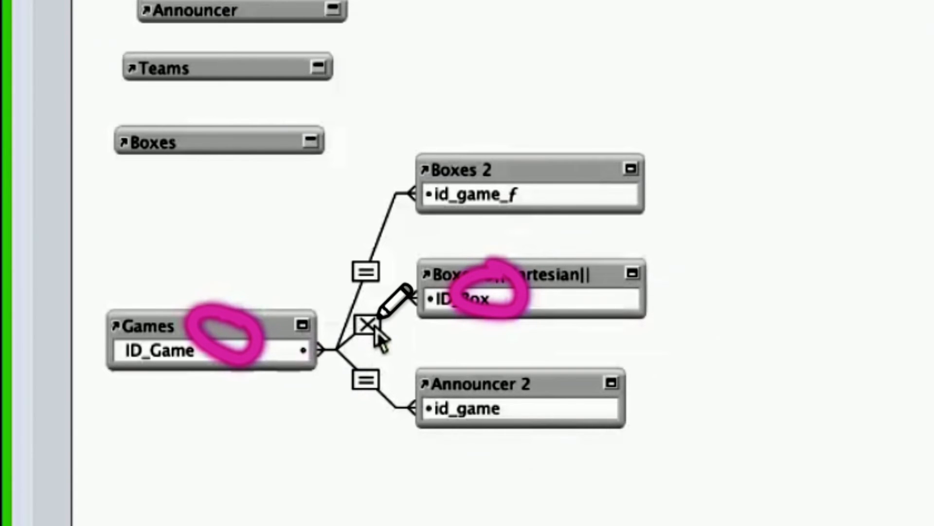
{"action": "left_click_drag", "start_coordinate": [366, 316], "coordinate": [366, 327]}
{"action": "double_click", "coordinate": [374, 326]}
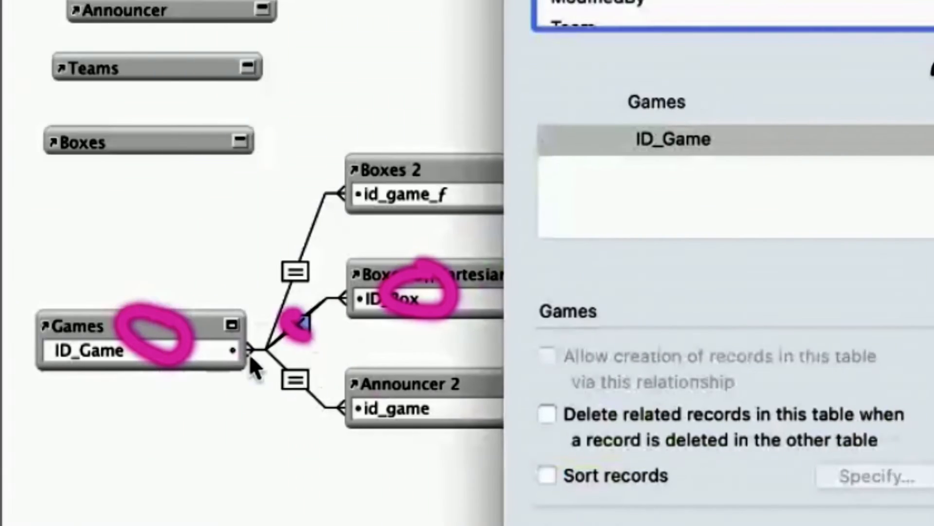
{"action": "left_click", "coordinate": [794, 366]}
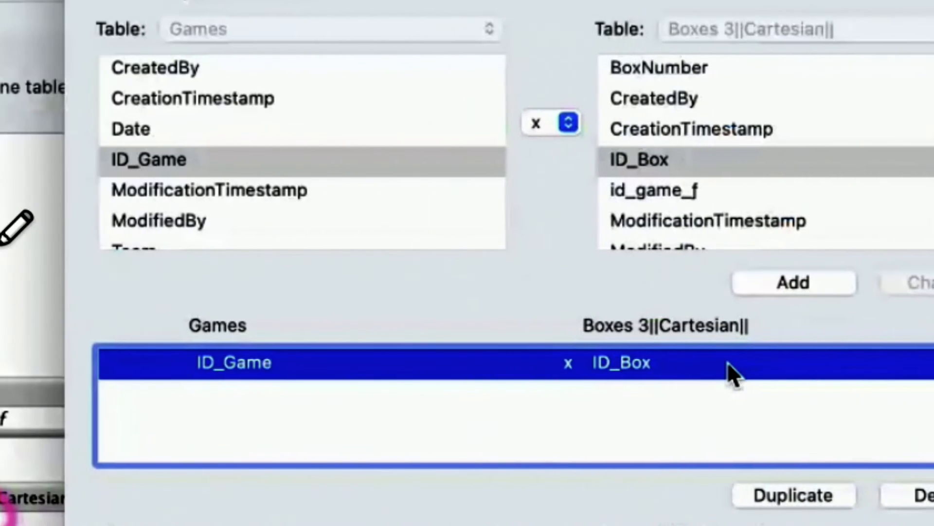
Step: Examine the ID_Game and ID_Box match fields and the x operator between them, and close the relationship and the database manager
{"action": "left_click_drag", "start_coordinate": [631, 345], "coordinate": [637, 378]}
{"action": "left_click_drag", "start_coordinate": [199, 351], "coordinate": [218, 383]}
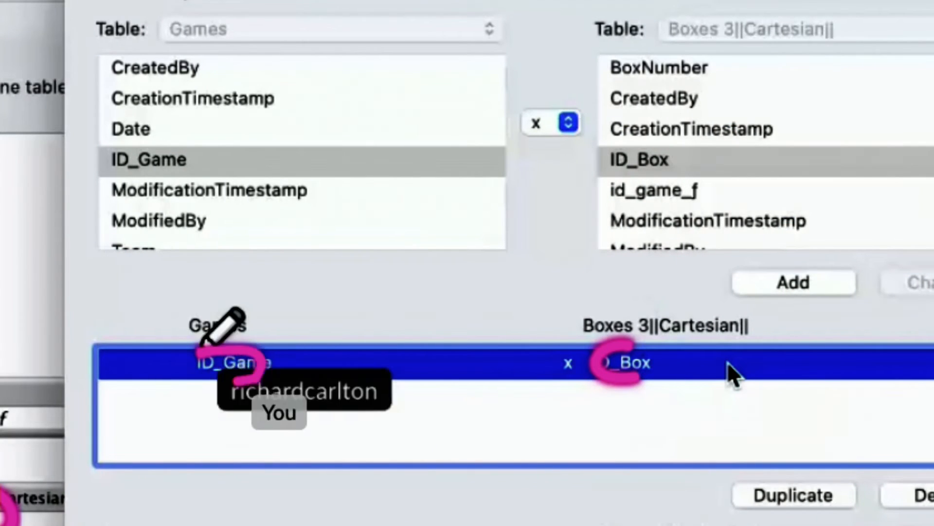
{"action": "mouse_move", "coordinate": [526, 340]}
{"action": "left_mouse_down"}
{"action": "mouse_move", "coordinate": [570, 377]}
{"action": "mouse_move", "coordinate": [533, 389]}
{"action": "left_mouse_up"}
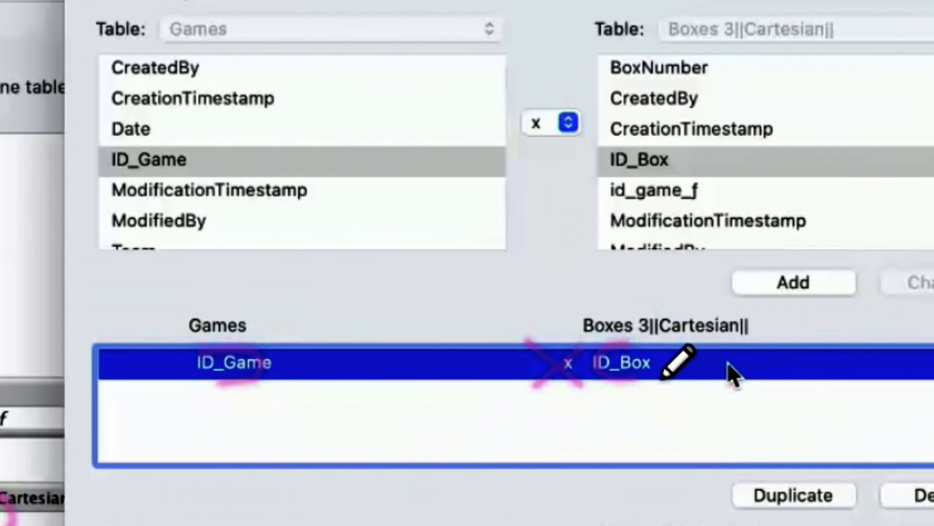
{"action": "mouse_move", "coordinate": [645, 377]}
{"action": "left_mouse_down"}
{"action": "mouse_move", "coordinate": [727, 346]}
{"action": "mouse_move", "coordinate": [727, 399]}
{"action": "left_mouse_up"}
{"action": "mouse_move", "coordinate": [280, 324]}
{"action": "left_mouse_down"}
{"action": "mouse_move", "coordinate": [291, 387]}
{"action": "mouse_move", "coordinate": [238, 399]}
{"action": "left_mouse_up"}
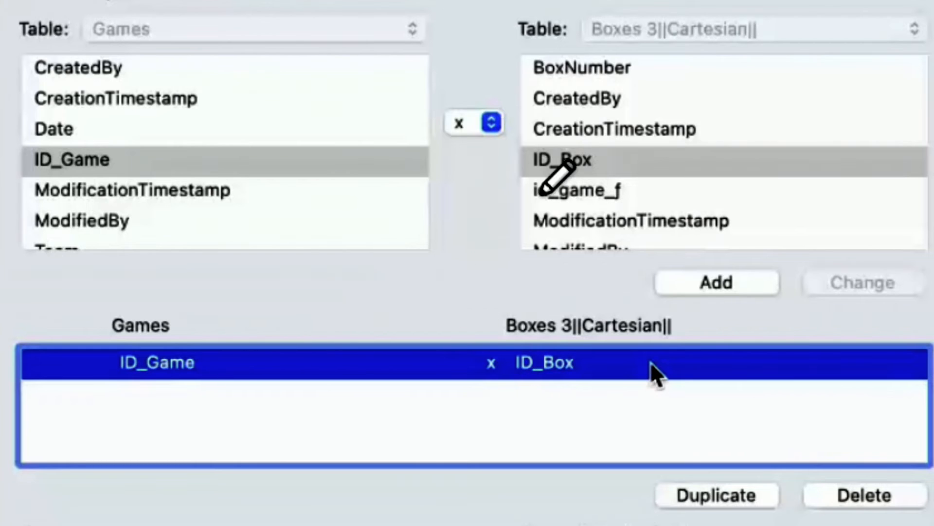
{"action": "mouse_move", "coordinate": [296, 189]}
{"action": "left_mouse_down"}
{"action": "mouse_move", "coordinate": [645, 160]}
{"action": "mouse_move", "coordinate": [509, 161]}
{"action": "mouse_move", "coordinate": [665, 160]}
{"action": "left_mouse_up"}
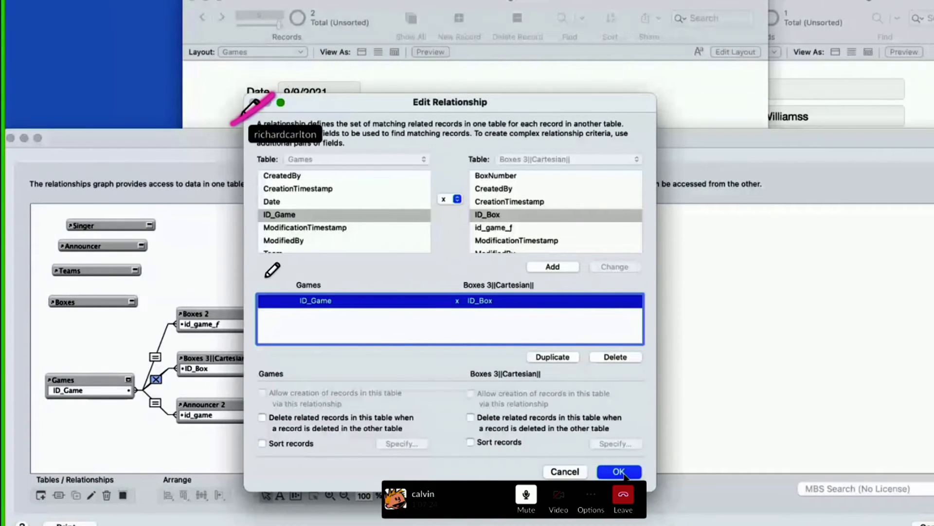
{"action": "left_click", "coordinate": [619, 472]}
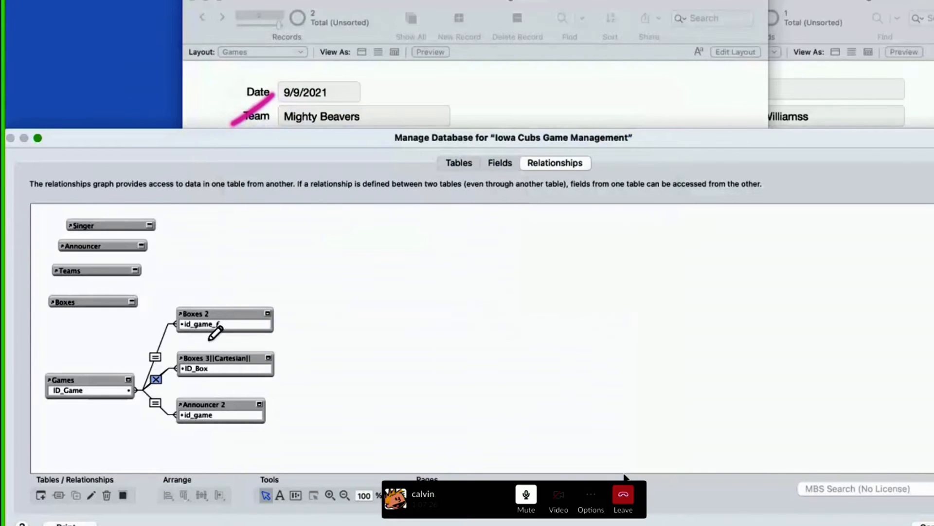
{"action": "key", "text": "Escape"}
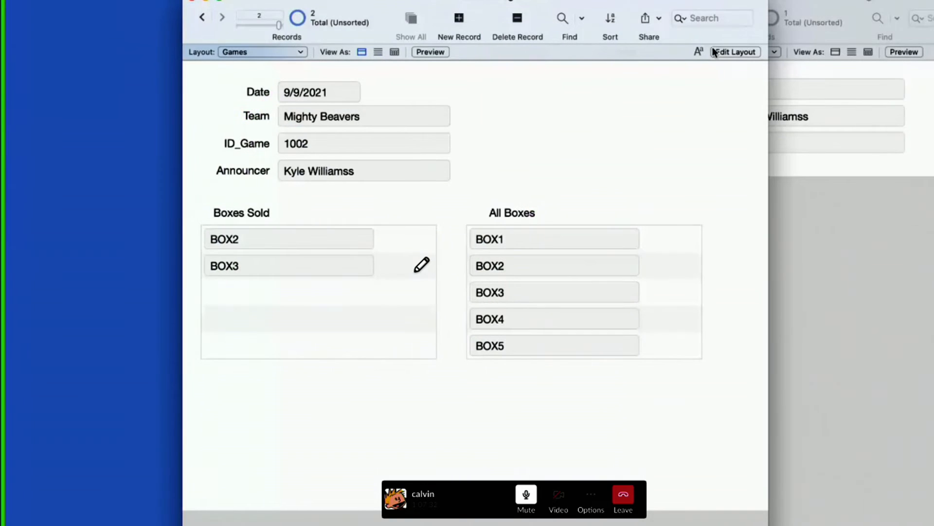
Step: In Layout mode, narrow the BoxNumber field in the All Boxes portal to about 121 pt wide
{"action": "key", "text": "super+l"}
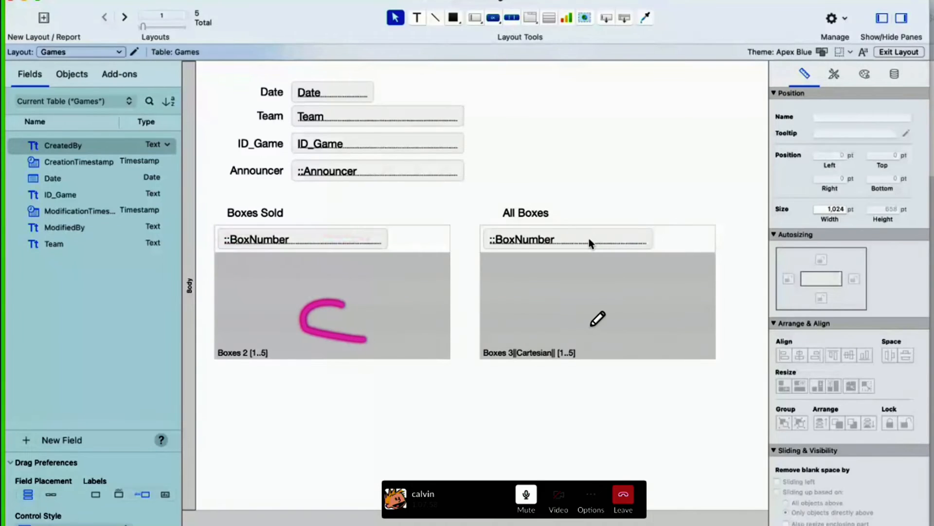
{"action": "left_click", "coordinate": [614, 242]}
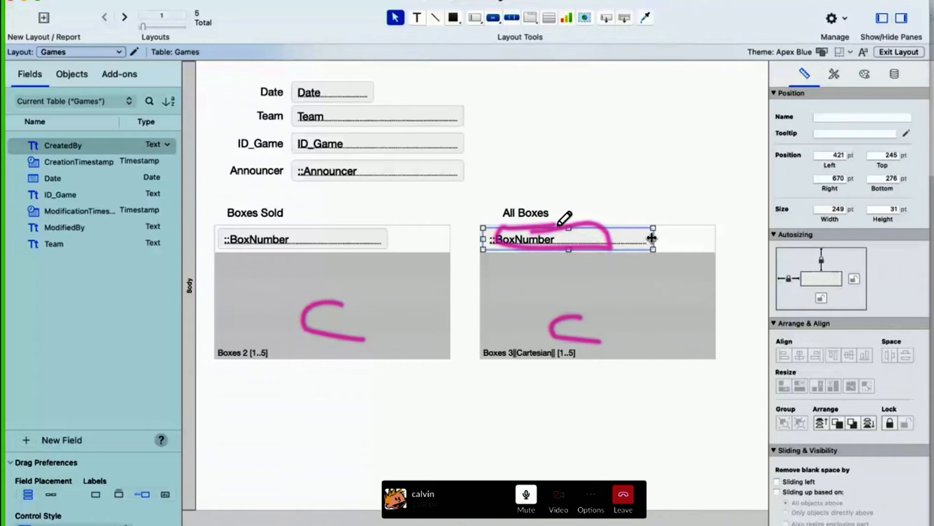
{"action": "left_click_drag", "start_coordinate": [653, 238], "coordinate": [565, 238]}
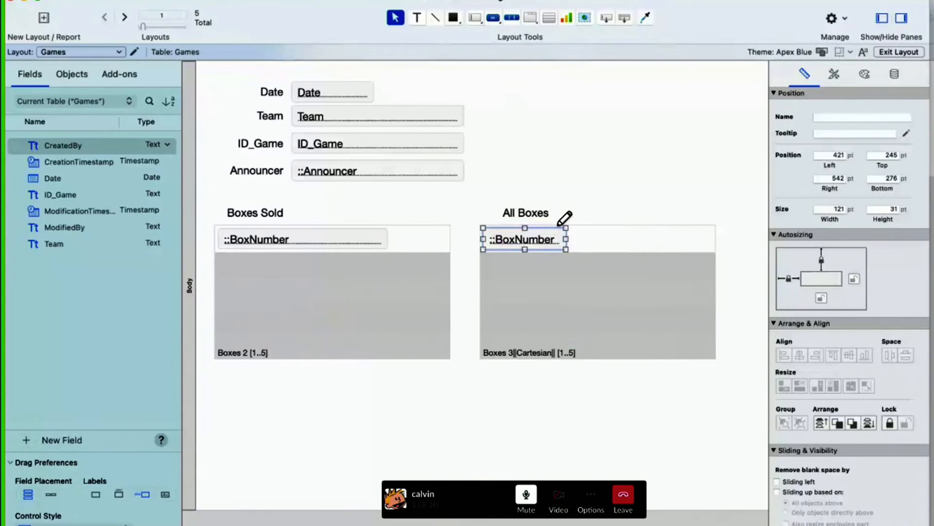
Step: Try taking the All Boxes portal's BoxNumber field from Boxes 2 instead, and inspect the portal rows in Browse mode
{"action": "double_click", "coordinate": [521, 241]}
{"action": "left_click", "coordinate": [600, 46]}
{"action": "left_click", "coordinate": [600, 35]}
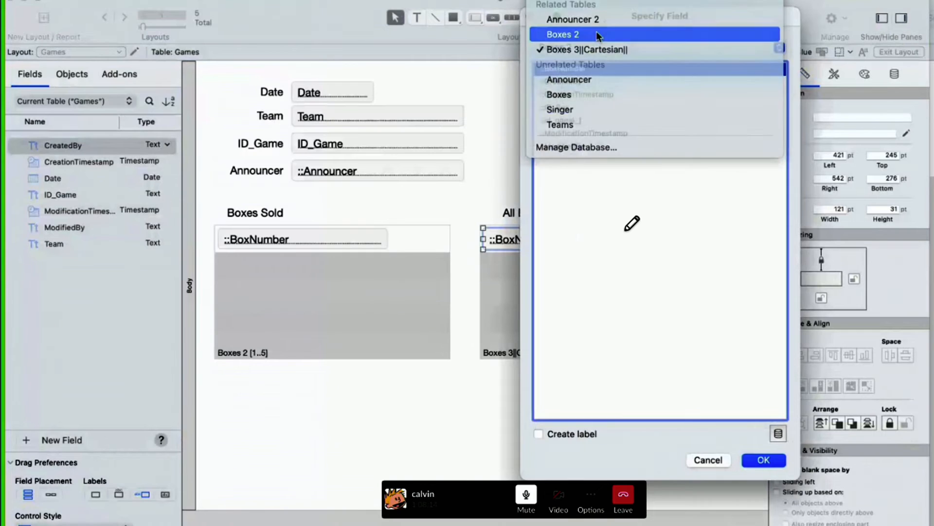
{"action": "left_click", "coordinate": [764, 460]}
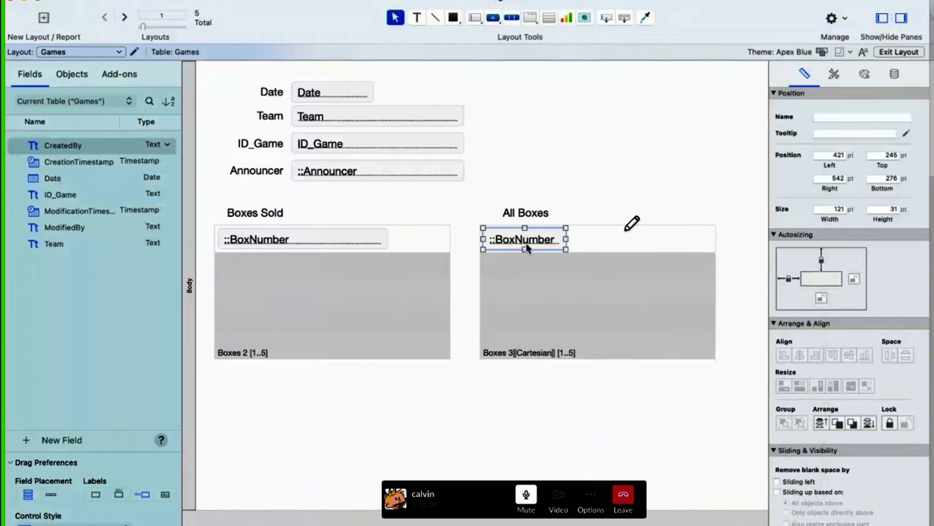
{"action": "left_click", "coordinate": [334, 288]}
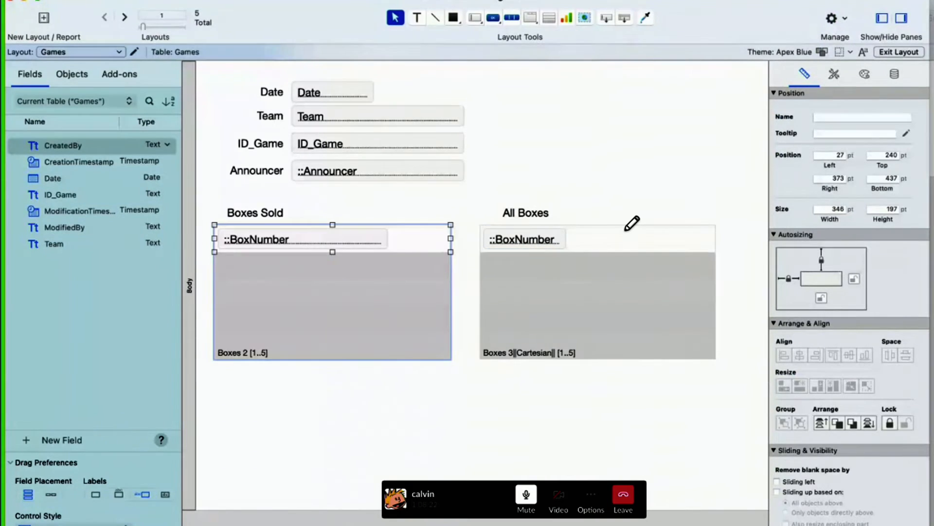
{"action": "left_click", "coordinate": [899, 52]}
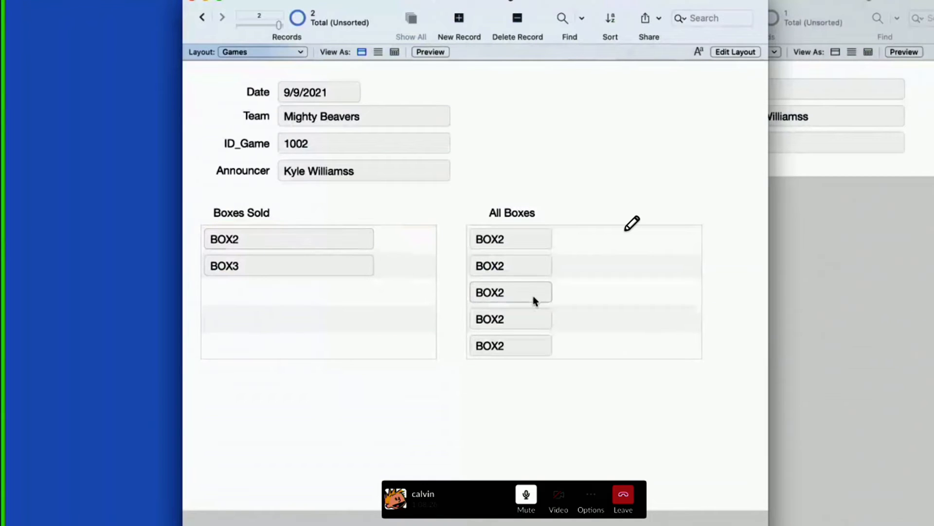
{"action": "scroll", "coordinate": [523, 301], "scroll_direction": "down", "scroll_amount": 1}
{"action": "scroll", "coordinate": [524, 302], "scroll_direction": "up", "scroll_amount": 1}
{"action": "left_click", "coordinate": [598, 309]}
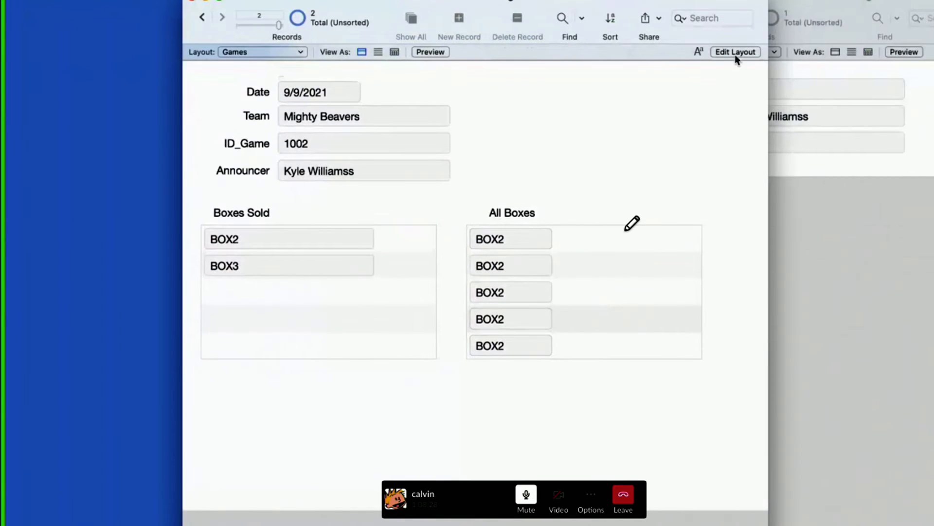
Step: Allow vertical scrolling in the All Boxes portal and scroll through its rows in Browse mode
{"action": "left_click", "coordinate": [735, 53]}
{"action": "double_click", "coordinate": [606, 302]}
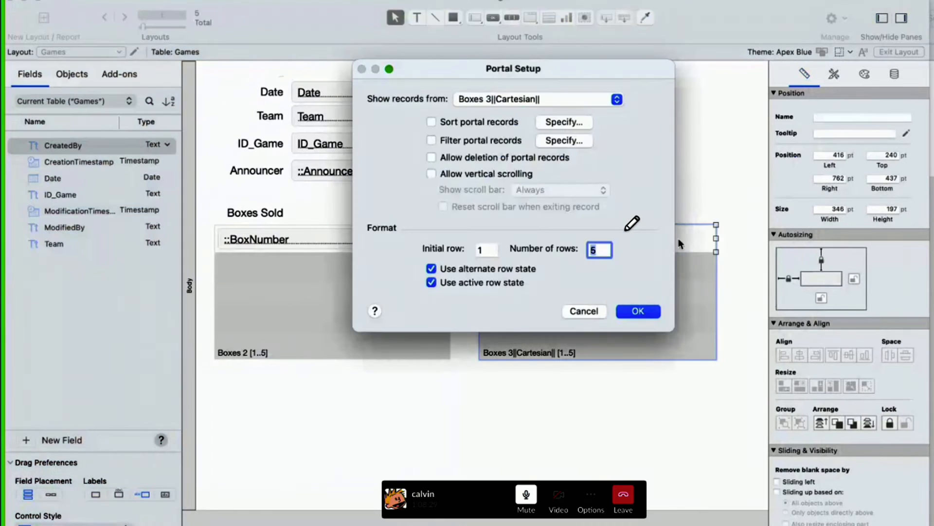
{"action": "left_click", "coordinate": [502, 173]}
{"action": "left_click", "coordinate": [638, 311]}
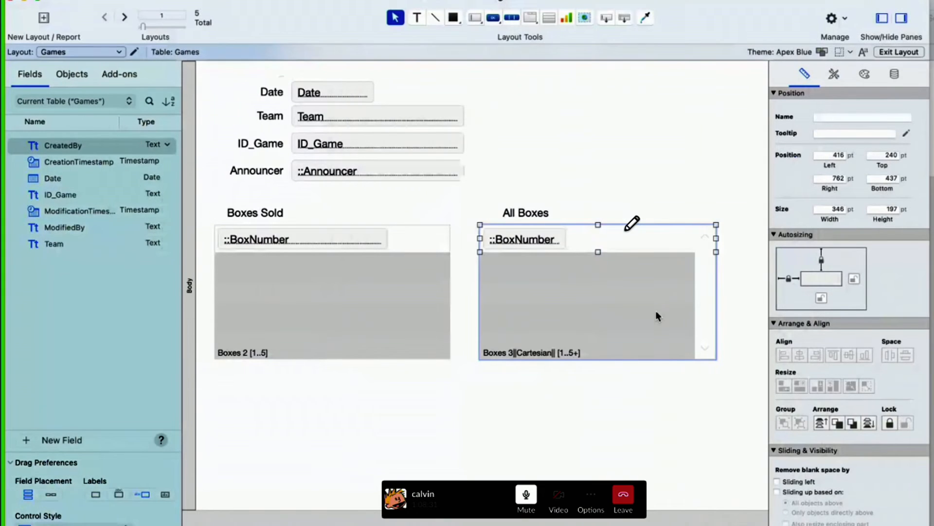
{"action": "left_click", "coordinate": [901, 54]}
{"action": "scroll", "coordinate": [583, 303], "scroll_direction": "down", "scroll_amount": 3}
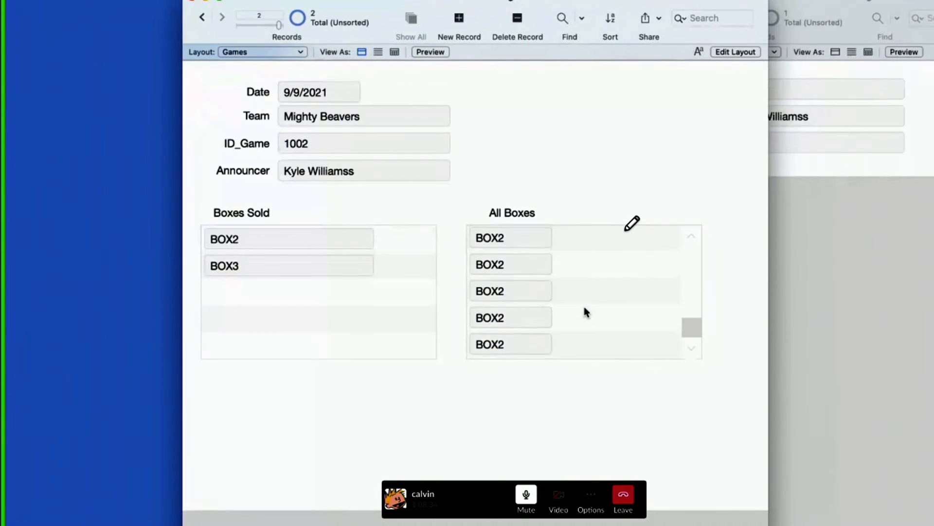
{"action": "scroll", "coordinate": [560, 297], "scroll_direction": "up", "scroll_amount": 3}
{"action": "left_click", "coordinate": [512, 240]}
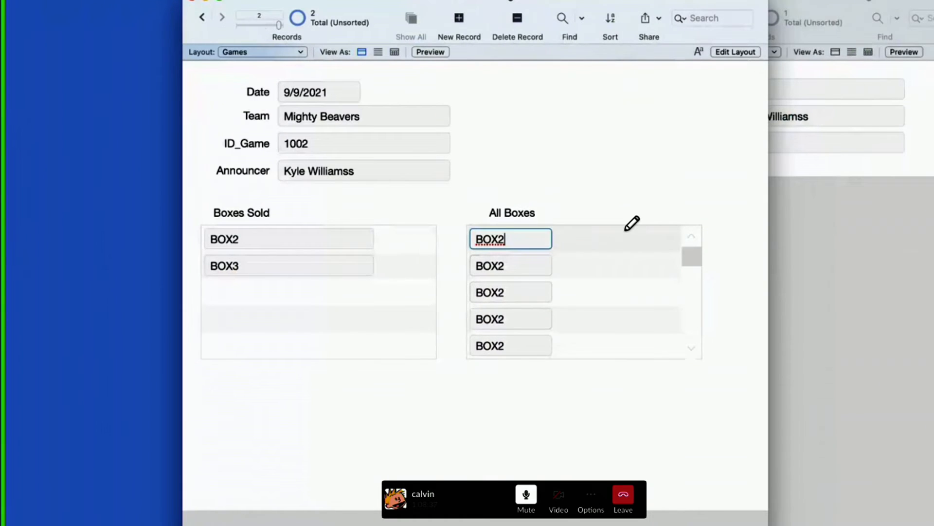
{"action": "left_click", "coordinate": [626, 231]}
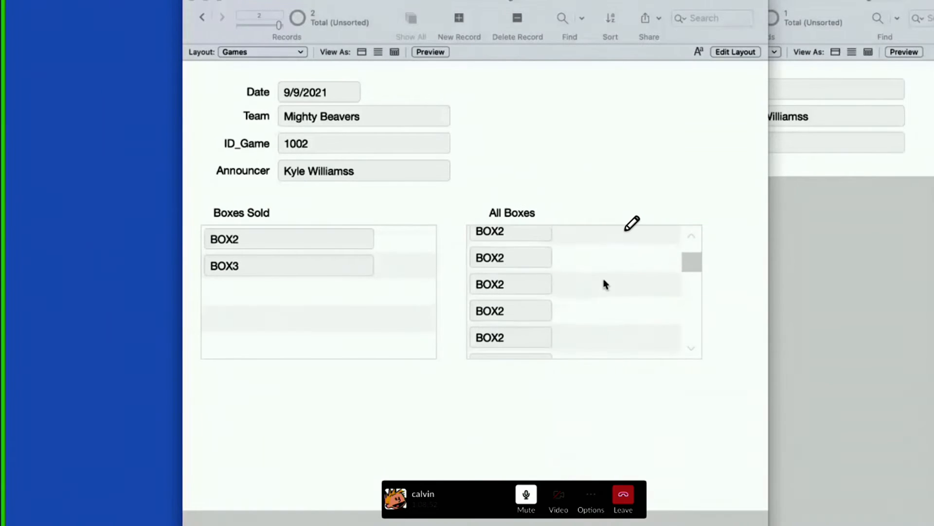
Step: In Layout mode, take the All Boxes portal's BoxNumber field from Boxes 3||Cartesian|| again, and return to Browse mode to view the portal rows
{"action": "left_click", "coordinate": [735, 51]}
{"action": "double_click", "coordinate": [528, 243]}
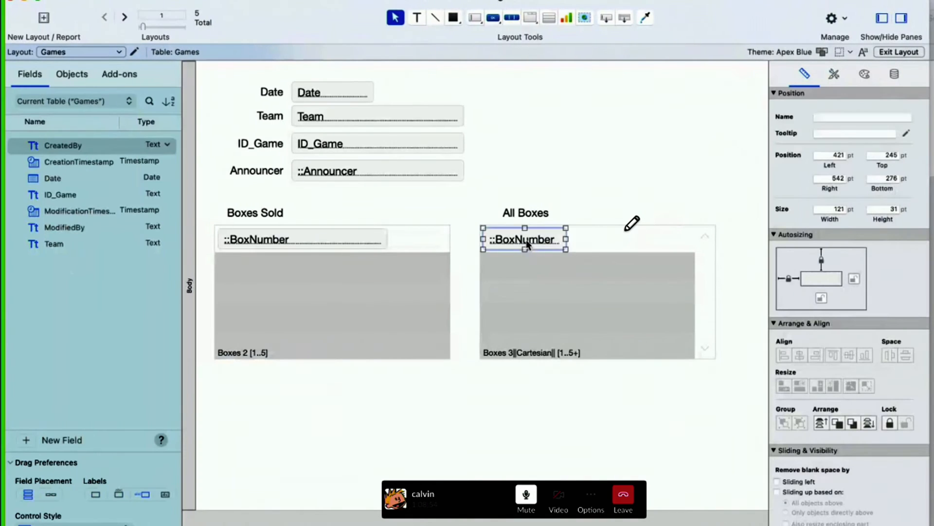
{"action": "left_click", "coordinate": [729, 47]}
{"action": "left_click", "coordinate": [723, 61]}
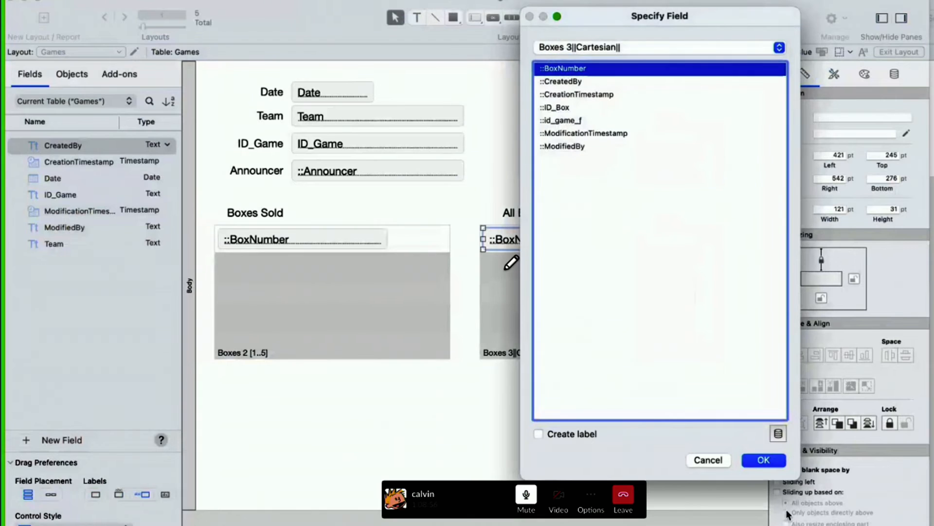
{"action": "left_click", "coordinate": [764, 459]}
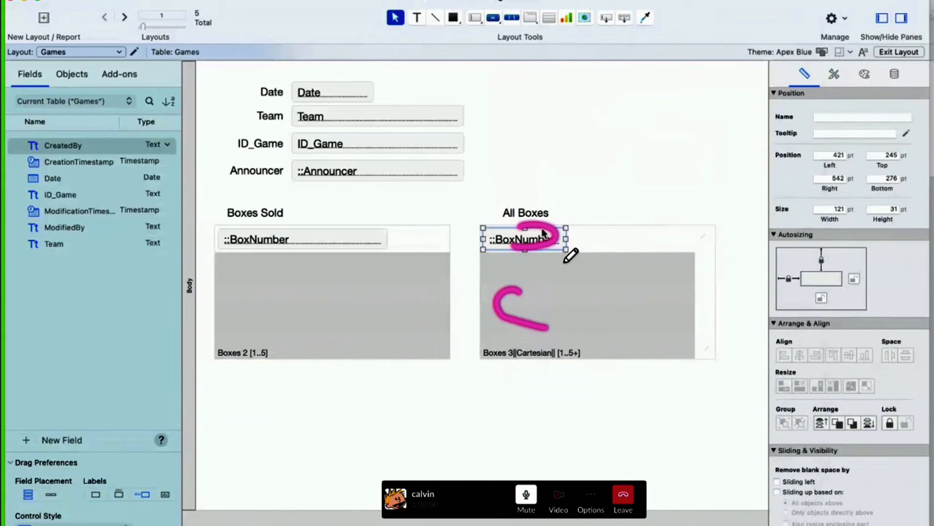
{"action": "left_click", "coordinate": [566, 300]}
{"action": "left_click", "coordinate": [552, 244]}
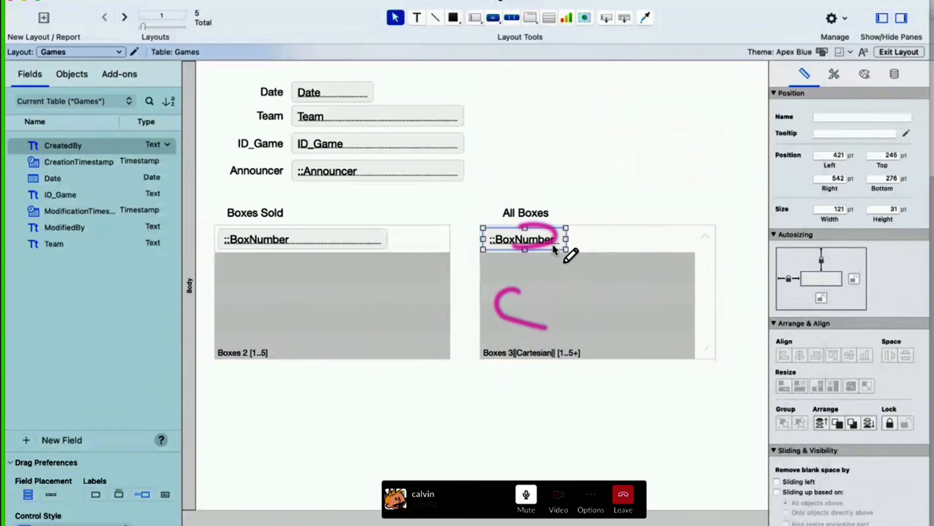
{"action": "left_click", "coordinate": [904, 52]}
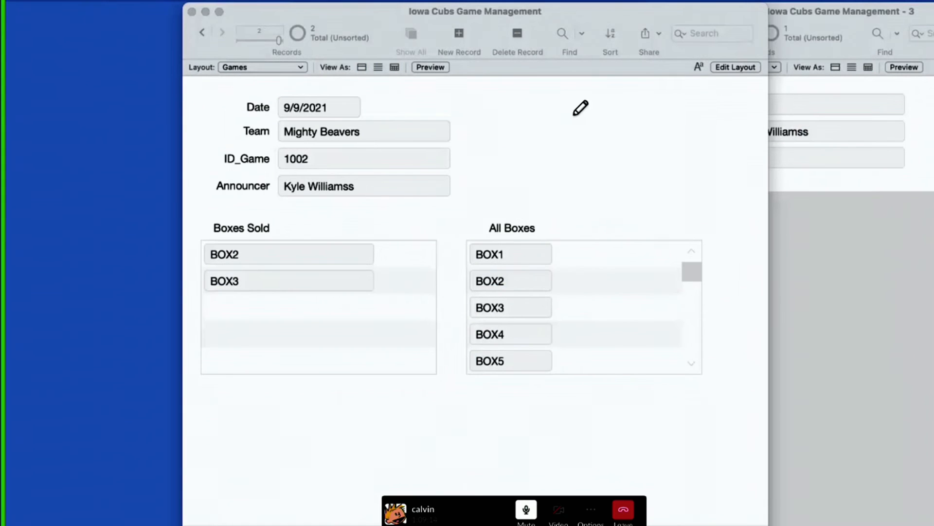
Step: Open the relationships graph over the Games layout in Layout mode and lower its window so the layout's fields stay in view
{"action": "mouse_move", "coordinate": [575, 96]}
{"action": "left_mouse_down"}
{"action": "mouse_move", "coordinate": [268, 83]}
{"action": "mouse_move", "coordinate": [221, 346]}
{"action": "mouse_move", "coordinate": [670, 372]}
{"action": "mouse_move", "coordinate": [366, 102]}
{"action": "left_mouse_up"}
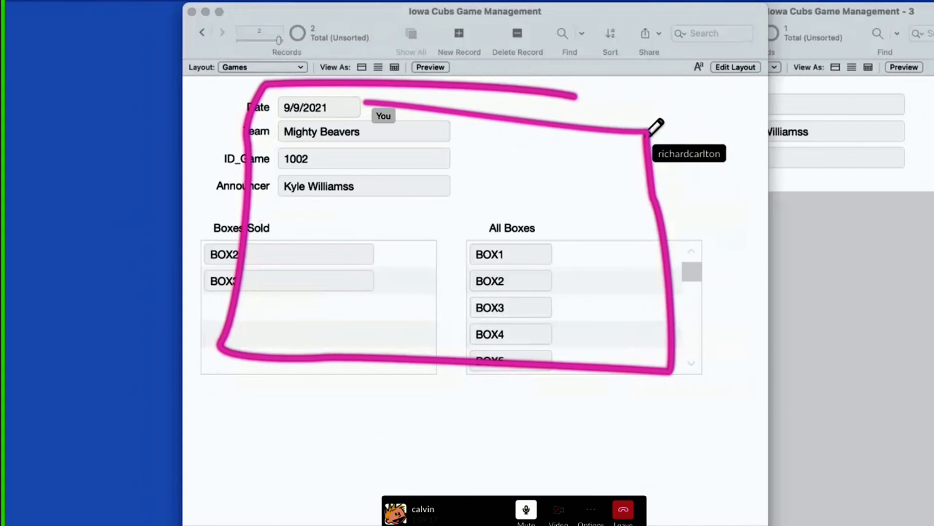
{"action": "left_click", "coordinate": [417, 481]}
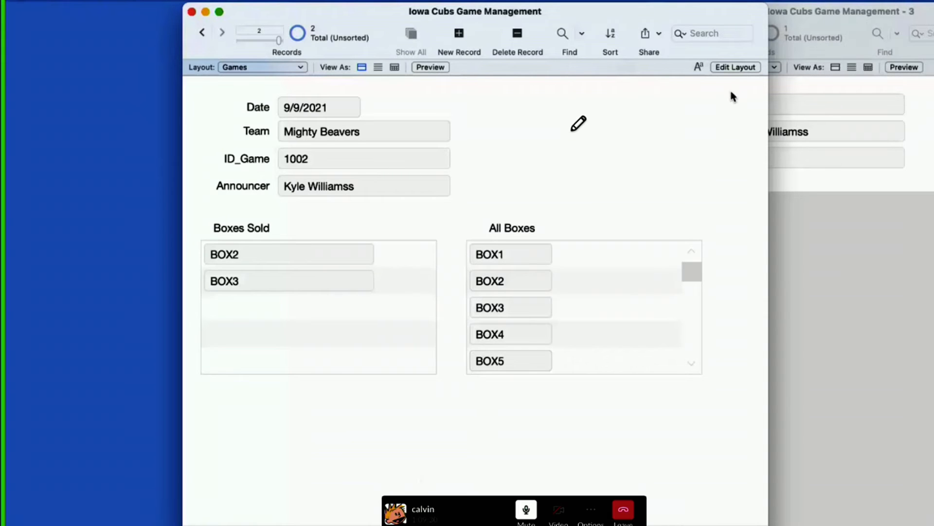
{"action": "left_click", "coordinate": [731, 69]}
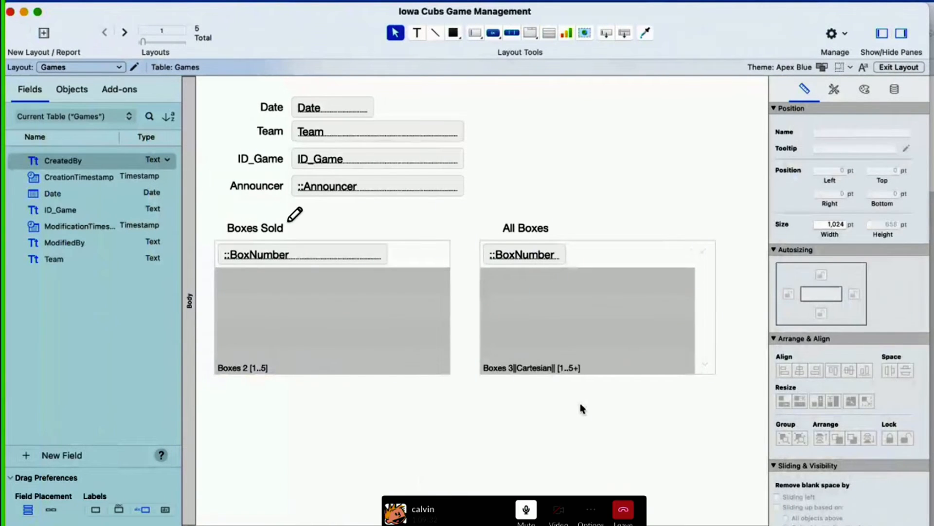
{"action": "key", "text": "super+shift+d"}
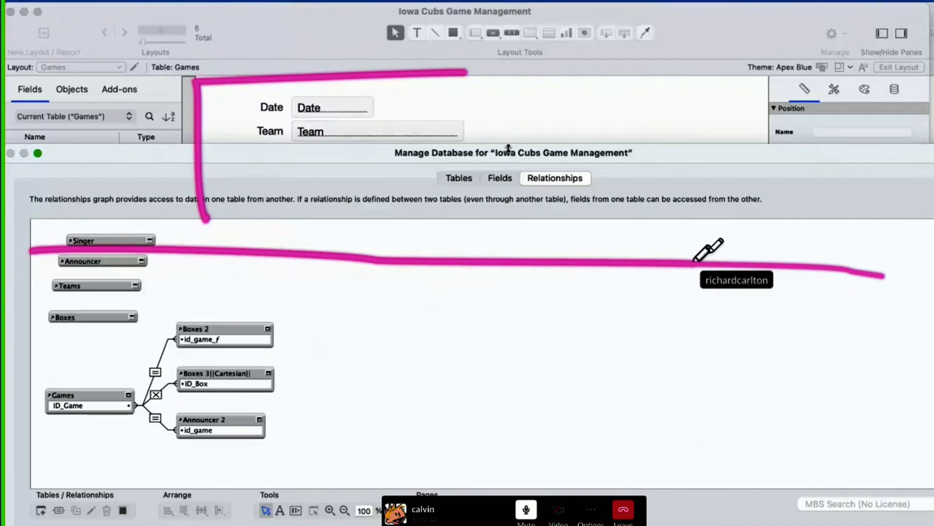
{"action": "mouse_move", "coordinate": [508, 147]}
{"action": "left_mouse_down"}
{"action": "mouse_move", "coordinate": [509, 194]}
{"action": "mouse_move", "coordinate": [552, 226]}
{"action": "mouse_move", "coordinate": [545, 289]}
{"action": "left_mouse_up"}
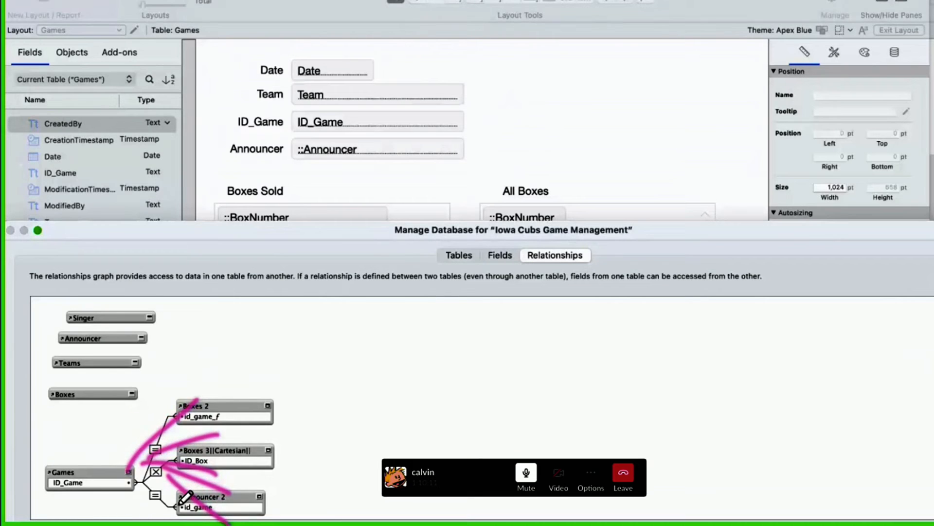
Step: Examine how Games links to Boxes 2, Boxes 3||Cartesian|| and Announcer 2 compared with the layout's fields, and close the database manager
{"action": "mouse_move", "coordinate": [161, 430]}
{"action": "left_mouse_down"}
{"action": "mouse_move", "coordinate": [180, 409]}
{"action": "mouse_move", "coordinate": [196, 410]}
{"action": "left_mouse_up"}
{"action": "left_click_drag", "start_coordinate": [163, 456], "coordinate": [184, 452]}
{"action": "left_click_drag", "start_coordinate": [187, 482], "coordinate": [184, 504]}
{"action": "left_click", "coordinate": [194, 441]}
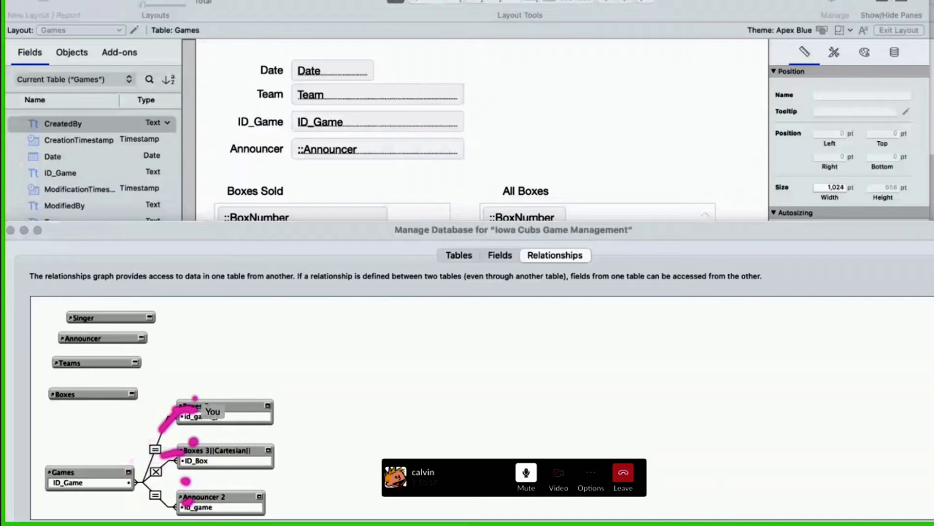
{"action": "mouse_move", "coordinate": [187, 396]}
{"action": "left_mouse_down"}
{"action": "mouse_move", "coordinate": [197, 398]}
{"action": "mouse_move", "coordinate": [193, 353]}
{"action": "left_mouse_up"}
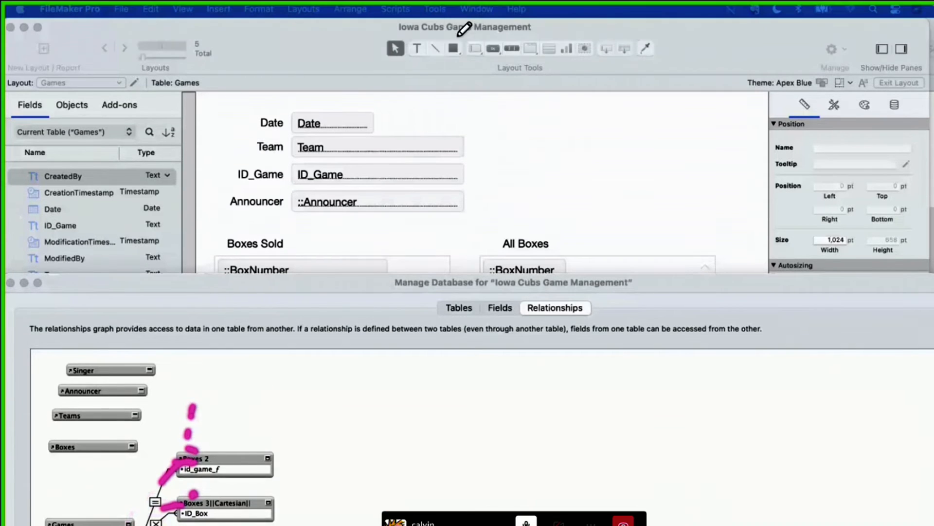
{"action": "left_click_drag", "start_coordinate": [508, 24], "coordinate": [380, 27]}
{"action": "mouse_move", "coordinate": [380, 79]}
{"action": "left_mouse_down"}
{"action": "mouse_move", "coordinate": [260, 212]}
{"action": "mouse_move", "coordinate": [578, 125]}
{"action": "mouse_move", "coordinate": [348, 95]}
{"action": "left_mouse_up"}
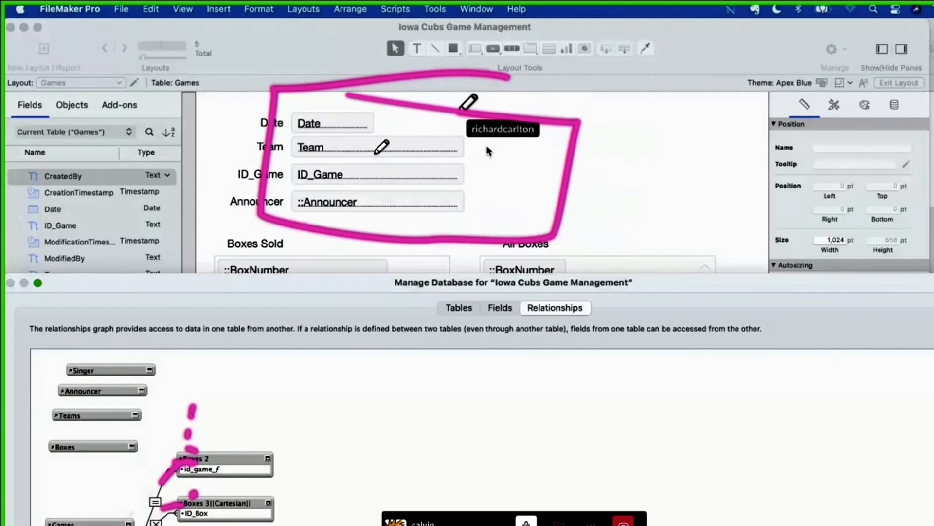
{"action": "mouse_move", "coordinate": [131, 467]}
{"action": "left_mouse_down"}
{"action": "mouse_move", "coordinate": [265, 471]}
{"action": "mouse_move", "coordinate": [146, 516]}
{"action": "left_mouse_up"}
{"action": "mouse_move", "coordinate": [358, 186]}
{"action": "left_mouse_down"}
{"action": "mouse_move", "coordinate": [149, 416]}
{"action": "mouse_move", "coordinate": [342, 199]}
{"action": "mouse_move", "coordinate": [278, 226]}
{"action": "left_mouse_up"}
{"action": "left_click_drag", "start_coordinate": [357, 189], "coordinate": [369, 268]}
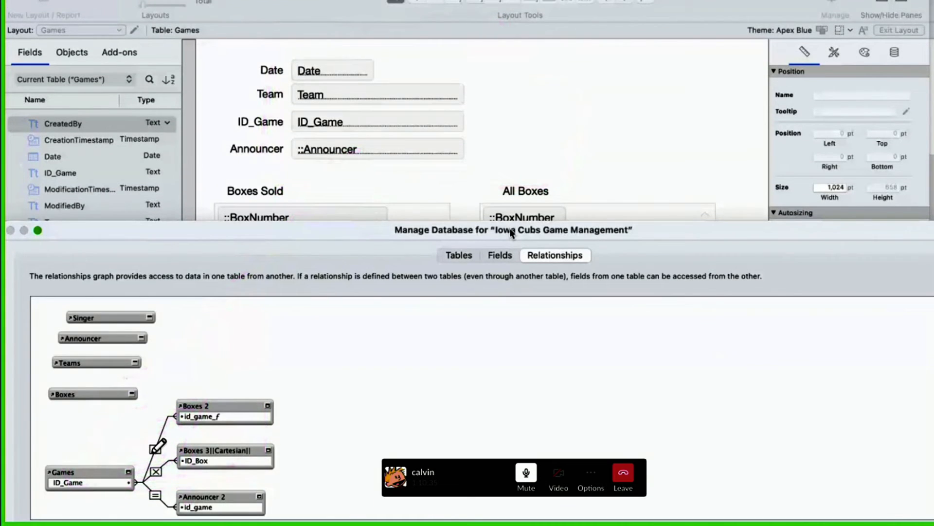
{"action": "mouse_move", "coordinate": [122, 460]}
{"action": "left_mouse_down"}
{"action": "mouse_move", "coordinate": [146, 446]}
{"action": "mouse_move", "coordinate": [146, 360]}
{"action": "mouse_move", "coordinate": [163, 331]}
{"action": "mouse_move", "coordinate": [151, 316]}
{"action": "left_mouse_up"}
{"action": "double_click", "coordinate": [511, 232]}
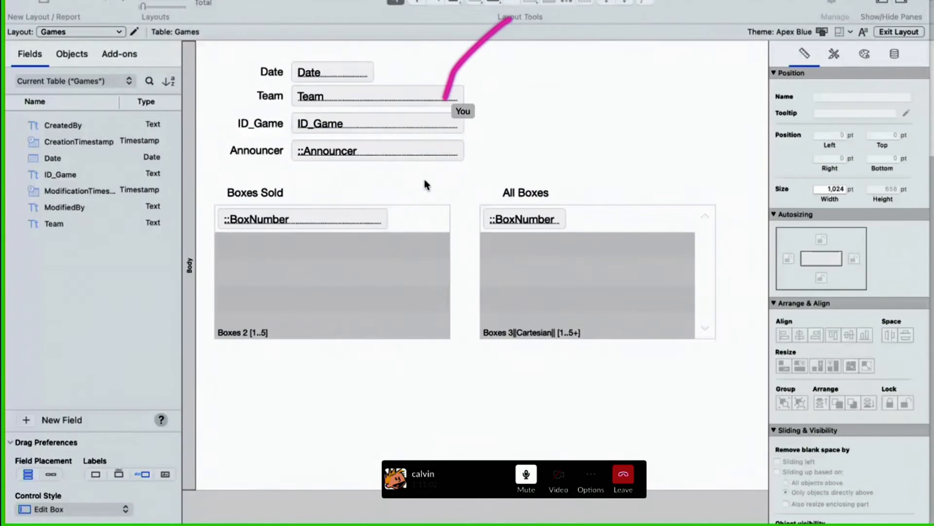
Step: Place a new field above the All Boxes portal and examine the related and unrelated tables it can draw from
{"action": "left_click", "coordinate": [575, 63]}
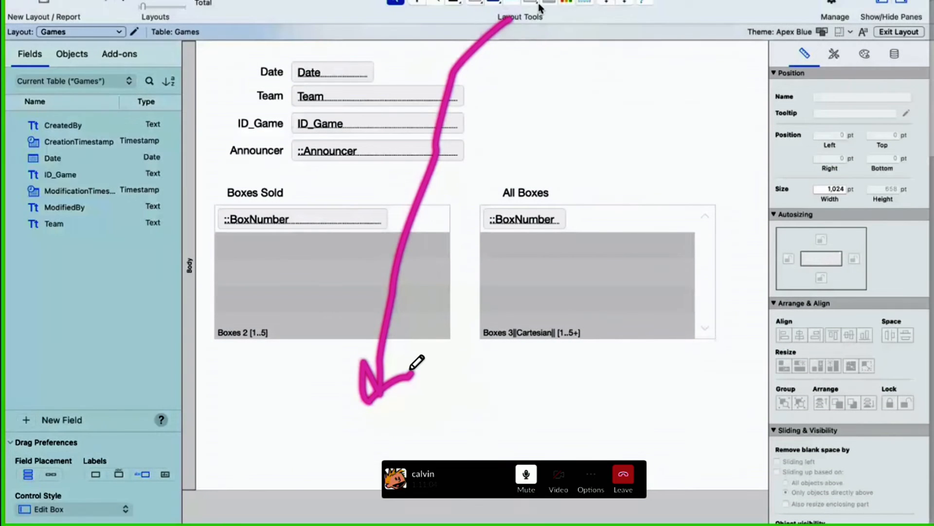
{"action": "left_click_drag", "start_coordinate": [539, 8], "coordinate": [510, 113]}
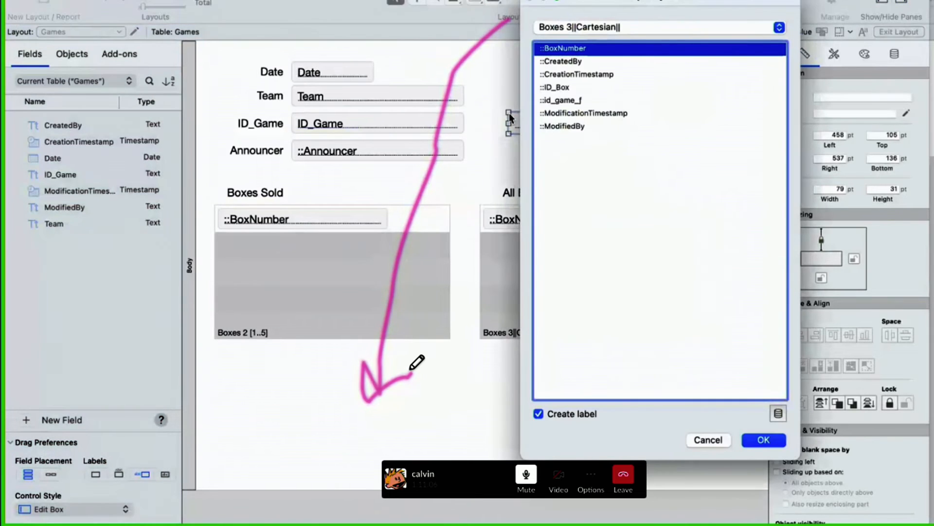
{"action": "left_click", "coordinate": [640, 27]}
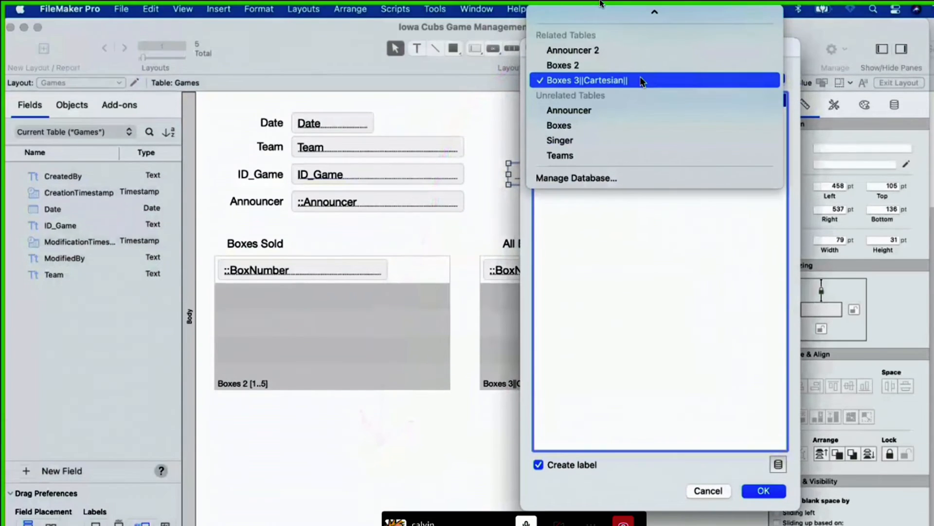
{"action": "mouse_move", "coordinate": [680, 4]}
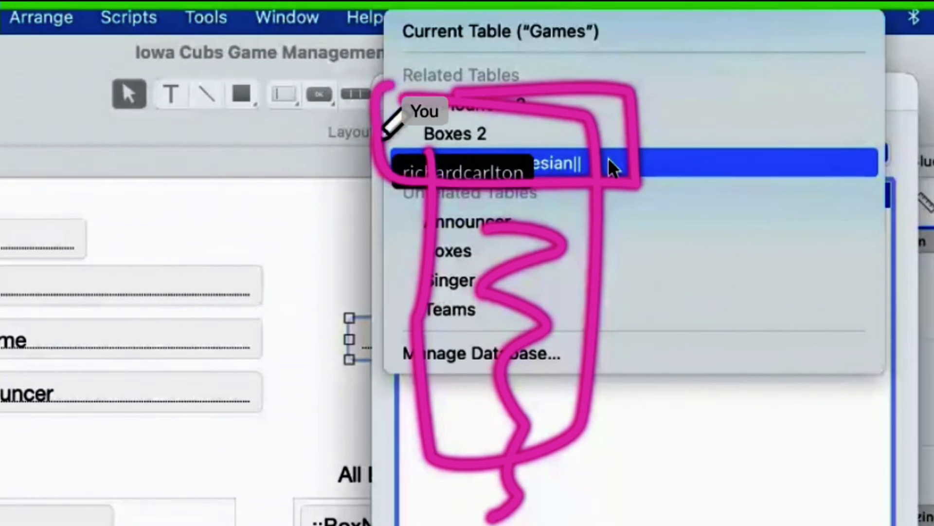
{"action": "left_click", "coordinate": [611, 165]}
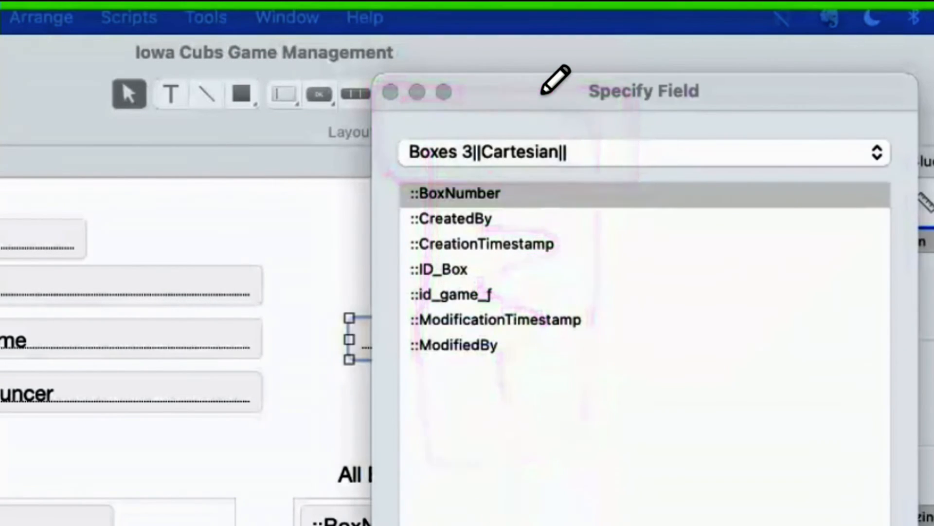
{"action": "left_click", "coordinate": [582, 196]}
{"action": "left_click", "coordinate": [569, 153]}
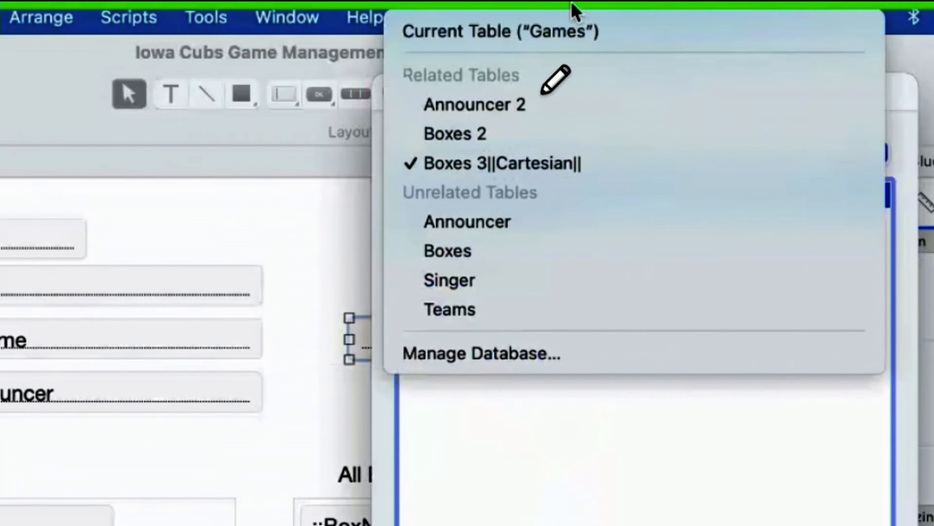
Step: Assign CreationTimestamp from the current Games table to the new field, with a label created
{"action": "left_click", "coordinate": [574, 32]}
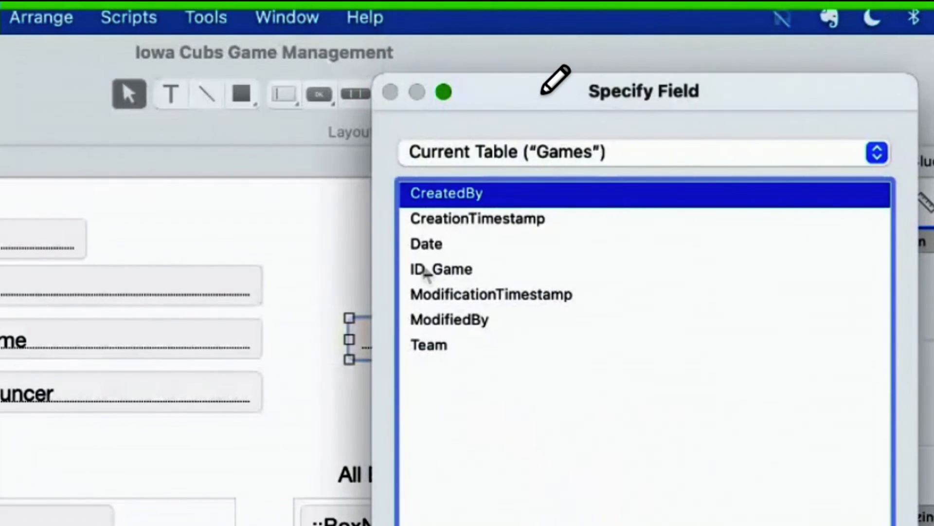
{"action": "key", "text": "ctrl+a"}
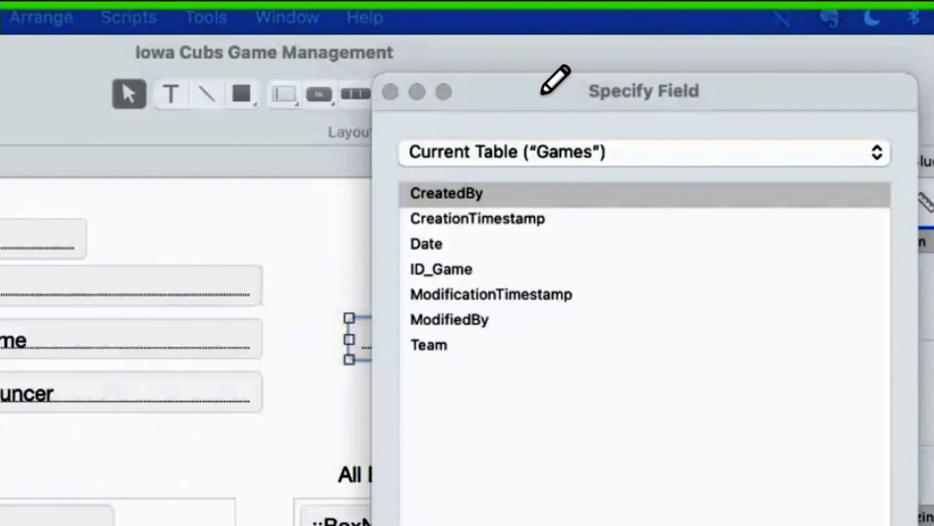
{"action": "left_click", "coordinate": [494, 202]}
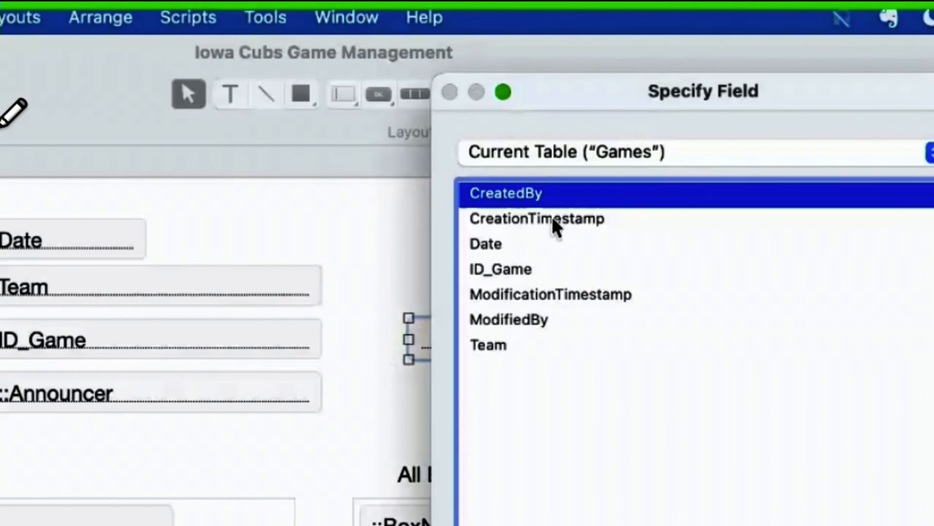
{"action": "left_click", "coordinate": [494, 218]}
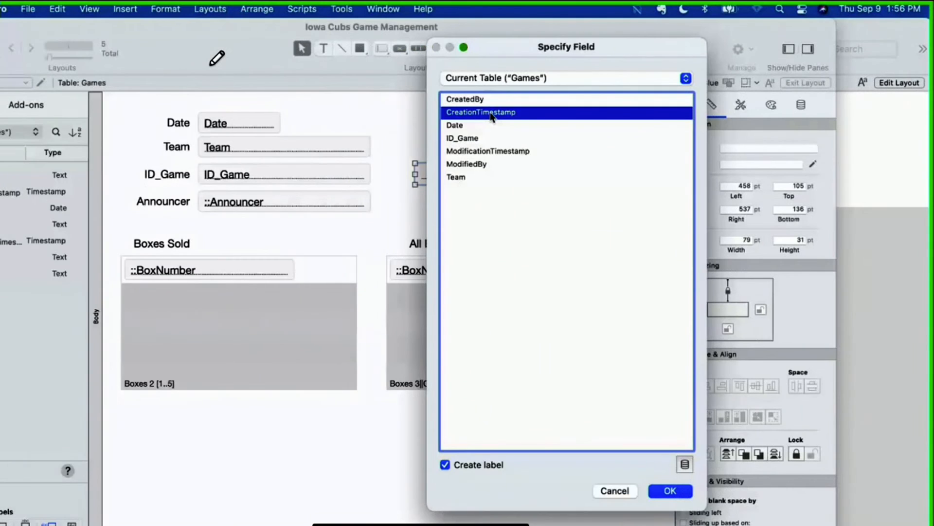
{"action": "double_click", "coordinate": [492, 113]}
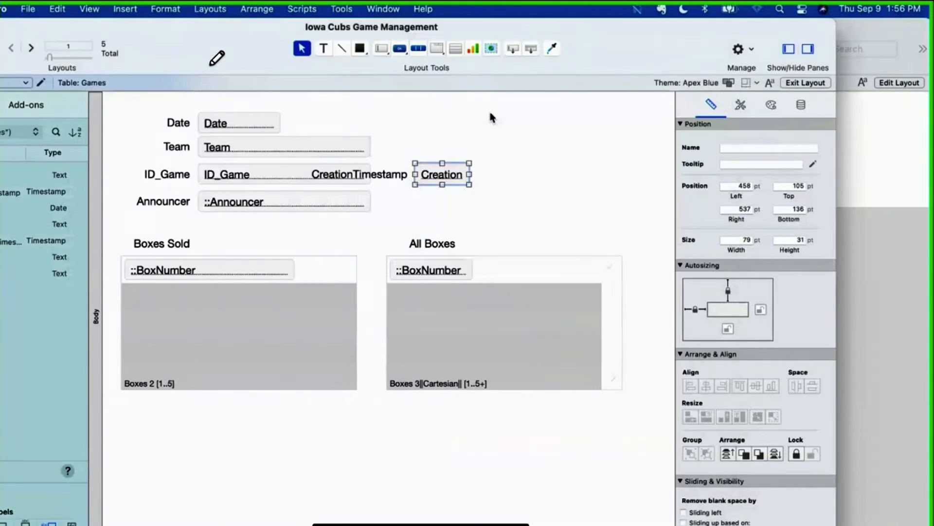
Step: Move the CreationTimestamp field and its label up beside the Date field, and widen the field to fit its full name
{"action": "left_click_drag", "start_coordinate": [467, 212], "coordinate": [303, 159]}
{"action": "left_click_drag", "start_coordinate": [465, 181], "coordinate": [623, 114]}
{"action": "left_click", "coordinate": [550, 120]}
{"action": "left_click", "coordinate": [608, 157]}
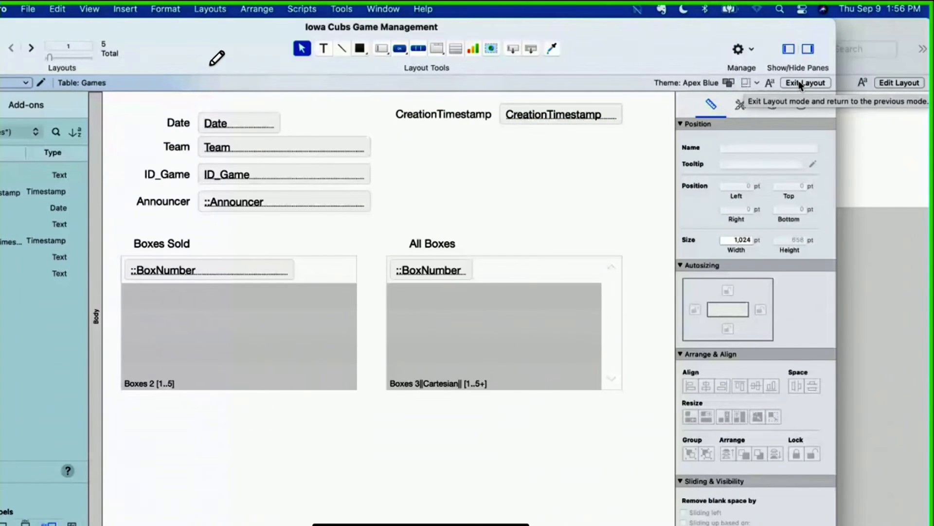
Step: In the relationships graph, duplicate Boxes 2, place the copy to its right and relate Boxes 2 to the copy's CreationTimestamp field
{"action": "key", "text": "super+shift+d"}
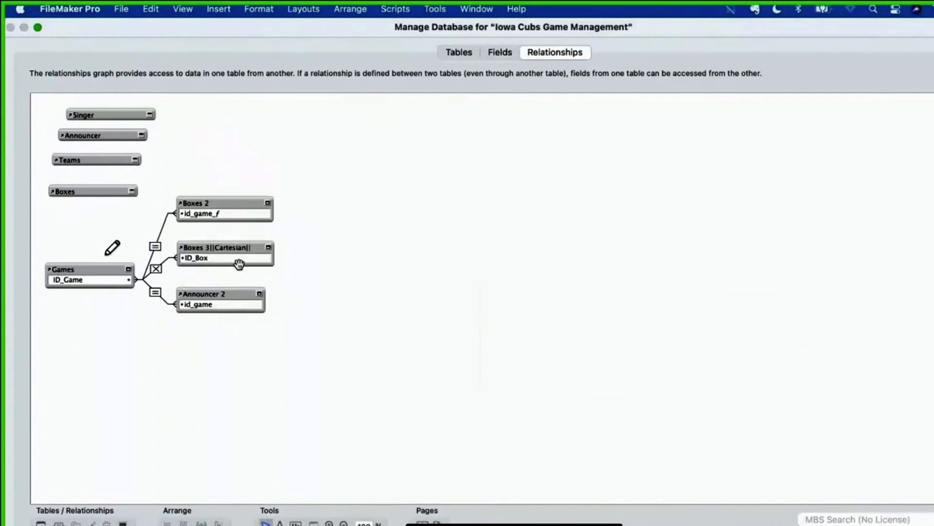
{"action": "mouse_move", "coordinate": [431, 194]}
{"action": "left_mouse_down"}
{"action": "mouse_move", "coordinate": [334, 219]}
{"action": "mouse_move", "coordinate": [417, 226]}
{"action": "mouse_move", "coordinate": [424, 196]}
{"action": "left_mouse_up"}
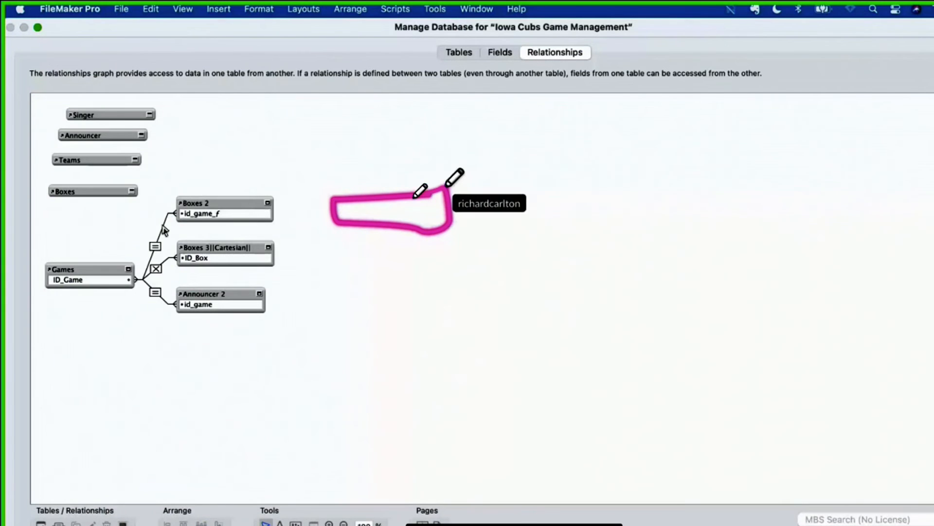
{"action": "left_click_drag", "start_coordinate": [261, 213], "coordinate": [342, 209]}
{"action": "left_click", "coordinate": [212, 203]}
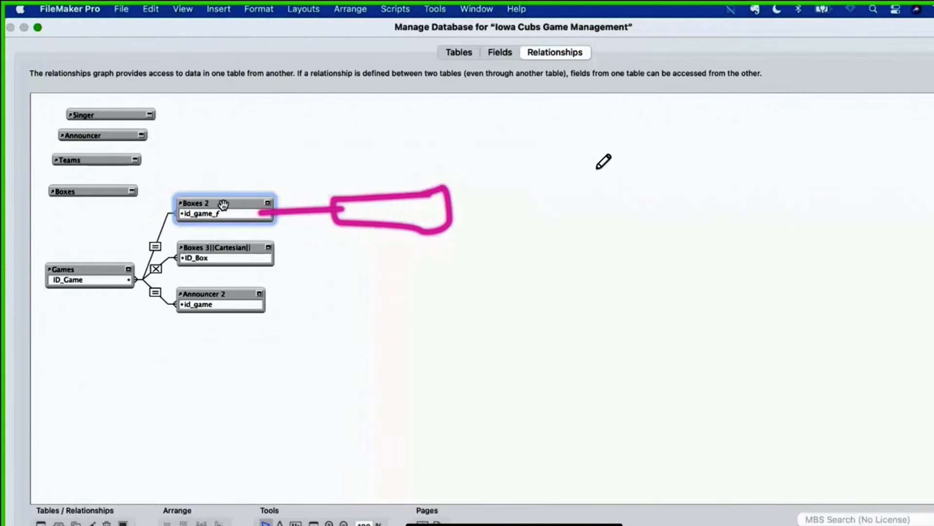
{"action": "key", "text": "super+d"}
{"action": "mouse_move", "coordinate": [237, 224]}
{"action": "left_mouse_down"}
{"action": "mouse_move", "coordinate": [425, 219]}
{"action": "mouse_move", "coordinate": [391, 207]}
{"action": "mouse_move", "coordinate": [273, 217]}
{"action": "left_mouse_up"}
Step: Duplicate the Boxes 3 occurrence, place the copy to its right and relate Boxes 3's CreationTimestamp to the copy's CreatedBy
{"action": "left_click", "coordinate": [441, 204]}
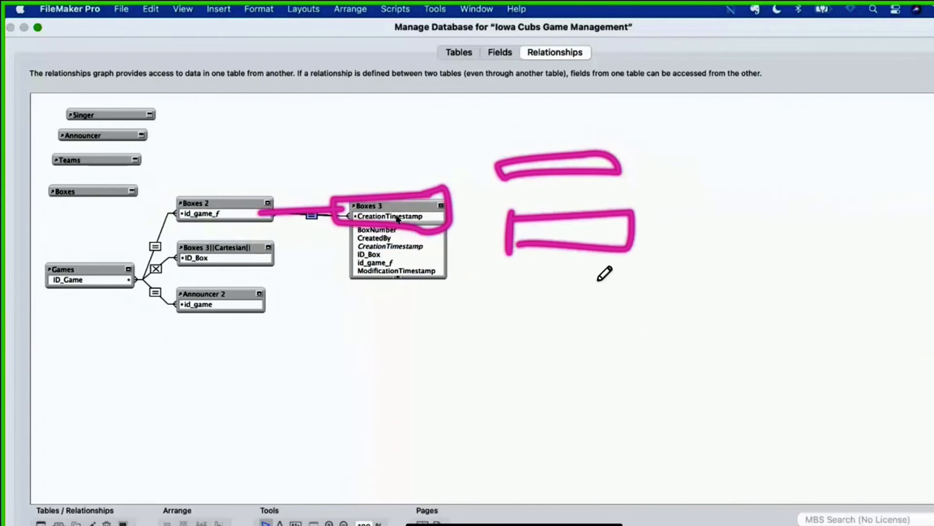
{"action": "left_click", "coordinate": [414, 208]}
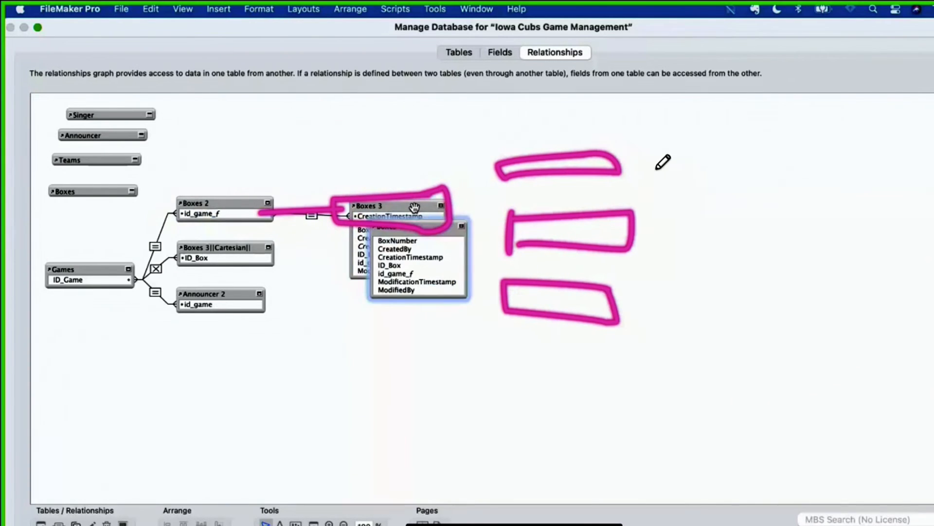
{"action": "key", "text": "super+d"}
{"action": "left_click_drag", "start_coordinate": [419, 217], "coordinate": [392, 246]}
Step: Duplicate the Boxes 4 occurrence, place the copy to its right and relate the two by CreationTimestamp
{"action": "left_click", "coordinate": [594, 200]}
{"action": "key", "text": "super+d"}
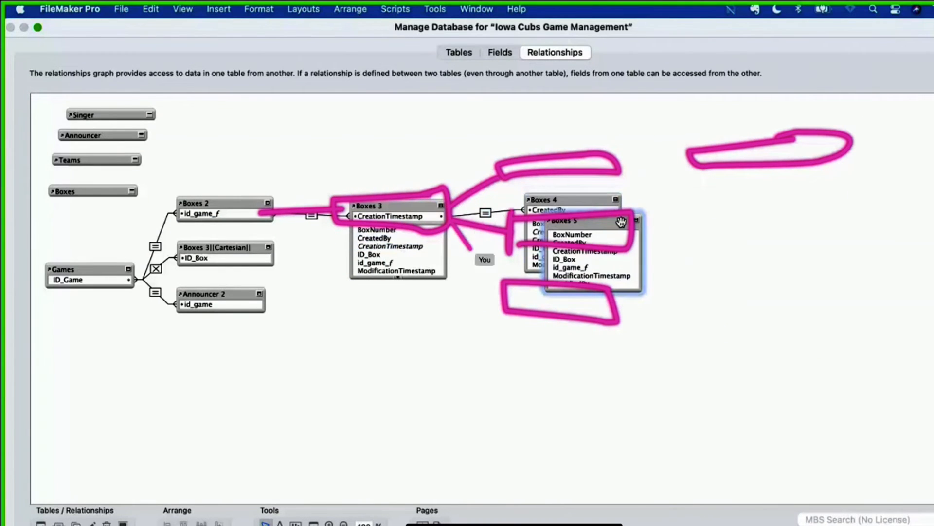
{"action": "left_click_drag", "start_coordinate": [620, 222], "coordinate": [797, 199]}
{"action": "left_click_drag", "start_coordinate": [768, 226], "coordinate": [595, 241]}
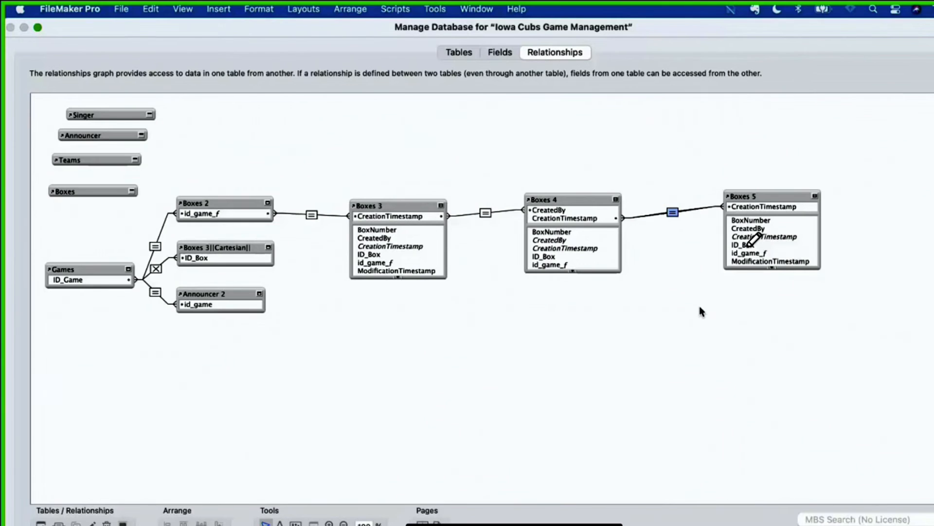
Step: Circle the link between Boxes 3 and Boxes 4 and the link between Boxes 4 and Boxes 5 with the annotation pen
{"action": "mouse_move", "coordinate": [665, 144]}
{"action": "left_mouse_down"}
{"action": "mouse_move", "coordinate": [668, 270]}
{"action": "mouse_move", "coordinate": [640, 442]}
{"action": "left_mouse_up"}
{"action": "mouse_move", "coordinate": [482, 204]}
{"action": "left_mouse_down"}
{"action": "mouse_move", "coordinate": [497, 223]}
{"action": "mouse_move", "coordinate": [474, 208]}
{"action": "left_mouse_up"}
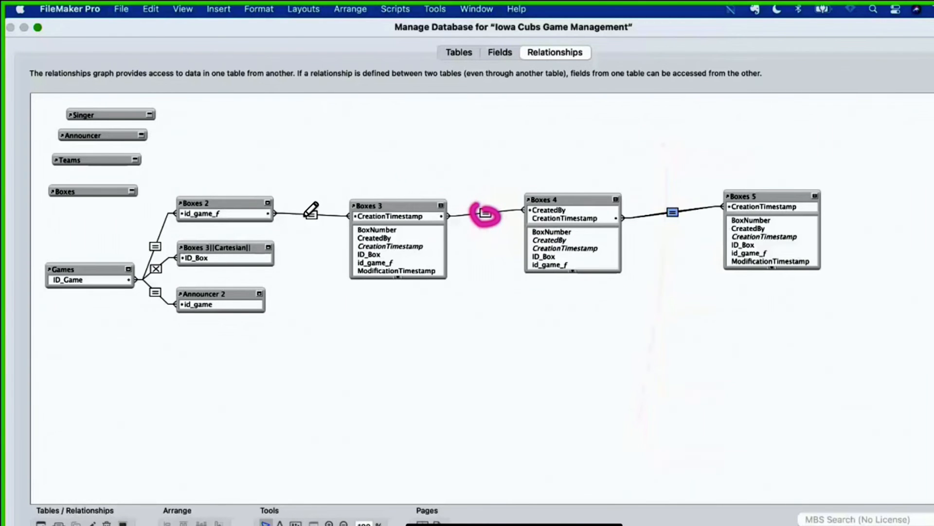
{"action": "left_click", "coordinate": [546, 350]}
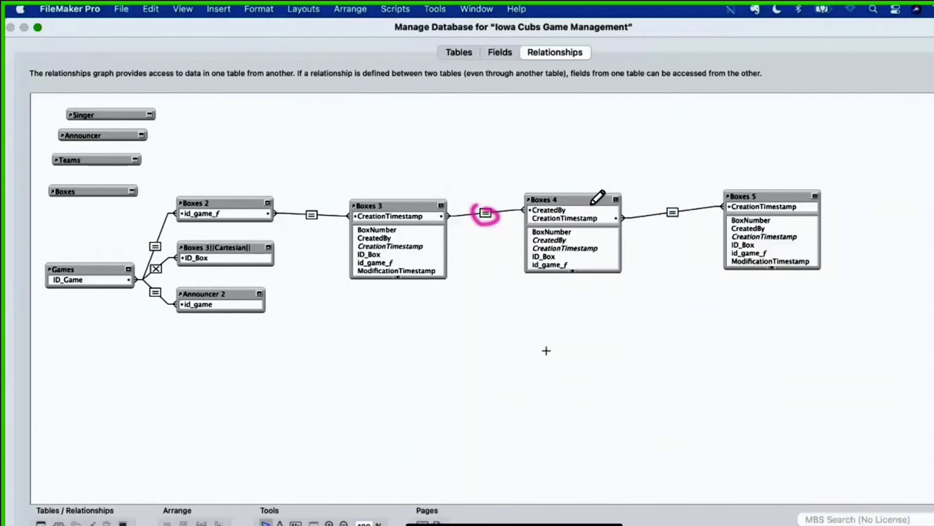
{"action": "mouse_move", "coordinate": [680, 204]}
{"action": "left_mouse_down"}
{"action": "mouse_move", "coordinate": [668, 215]}
{"action": "mouse_move", "coordinate": [678, 207]}
{"action": "left_mouse_up"}
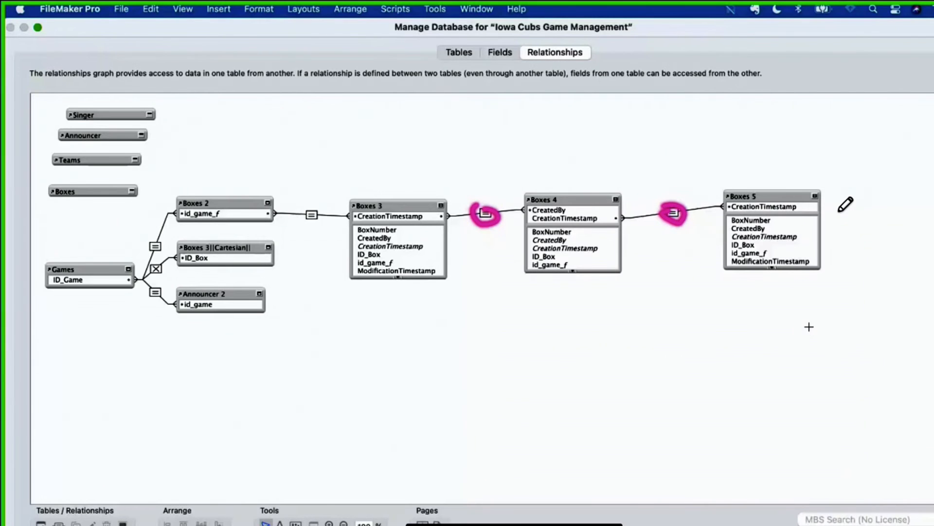
{"action": "left_click_drag", "start_coordinate": [809, 327], "coordinate": [438, 194]}
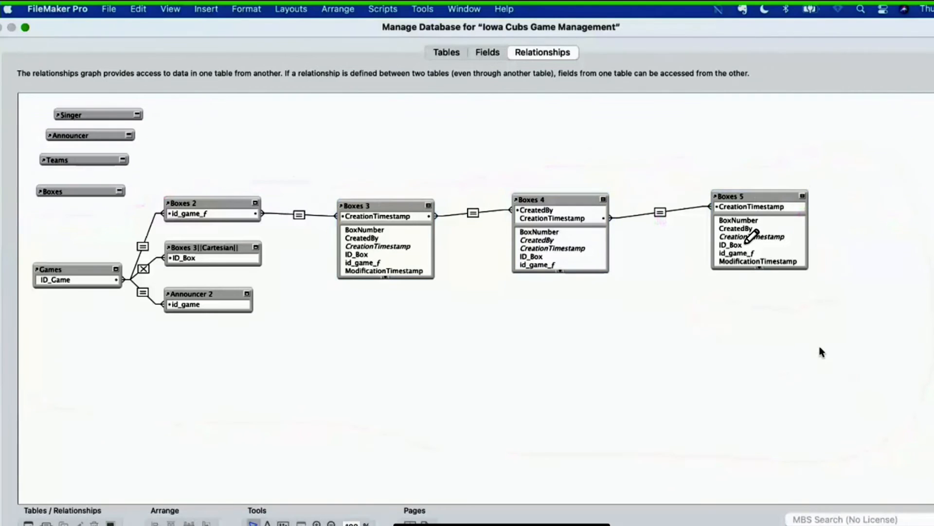
Step: Remove the Boxes 3, Boxes 4 and Boxes 5 table occurrences from the relationships graph
{"action": "left_click_drag", "start_coordinate": [820, 348], "coordinate": [340, 175]}
{"action": "key", "text": "Delete"}
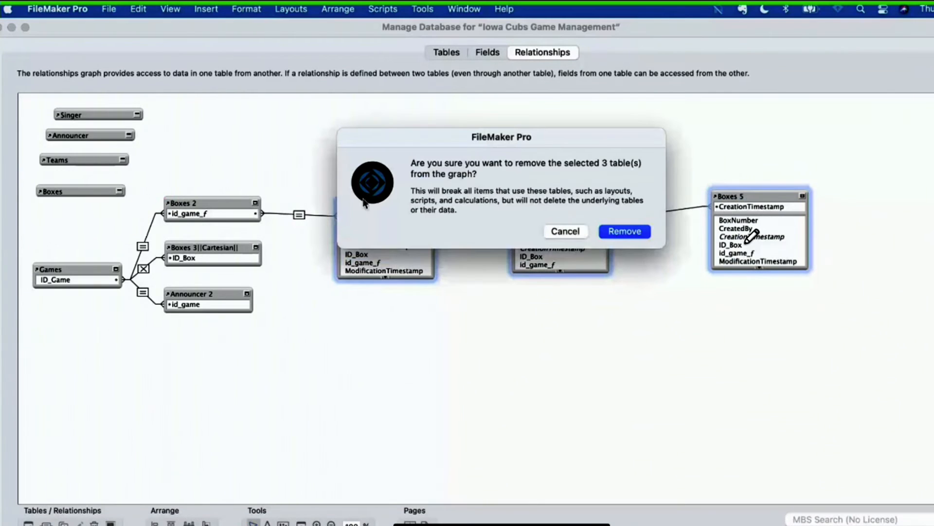
{"action": "left_click", "coordinate": [618, 234]}
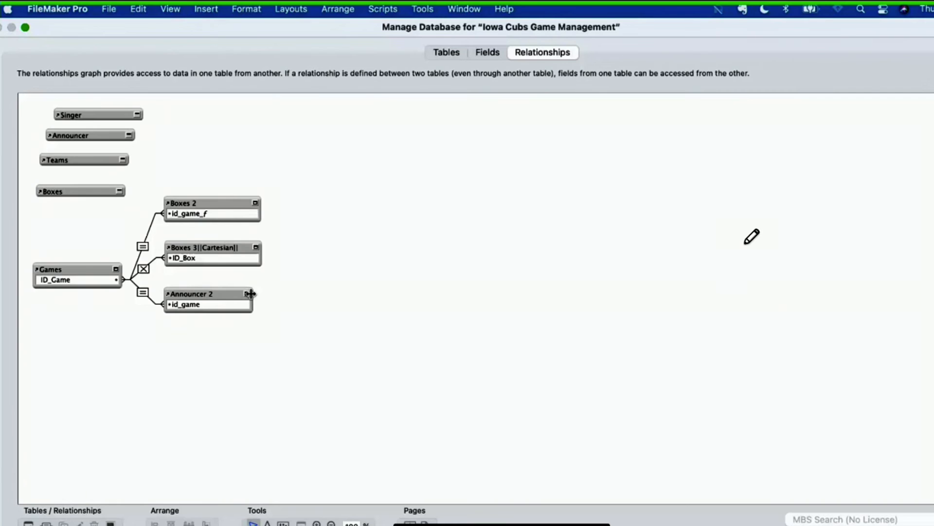
Step: Match the widths of Boxes 2, Boxes 3||Cartesian|| and Announcer 2, and distribute the three occurrences evenly in the vertical direction
{"action": "left_click_drag", "start_coordinate": [251, 293], "coordinate": [258, 293]}
{"action": "left_click_drag", "start_coordinate": [230, 366], "coordinate": [209, 188]}
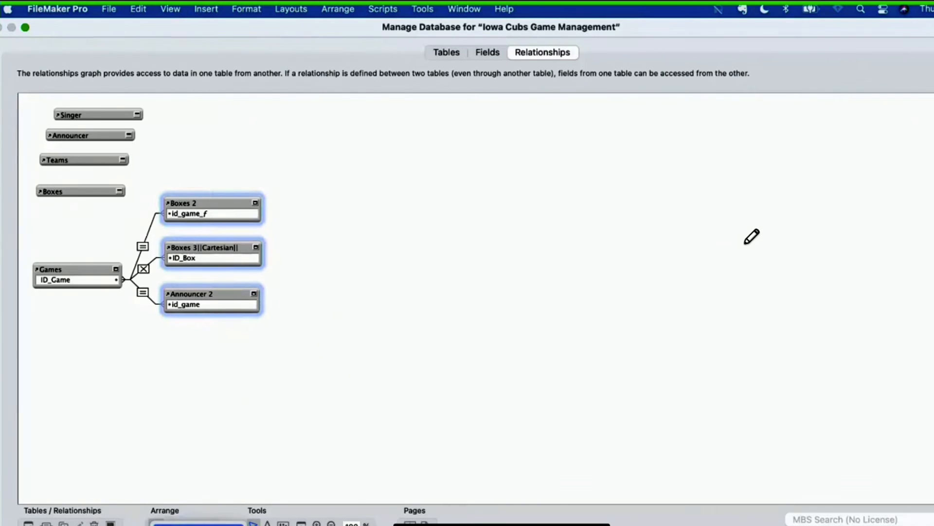
{"action": "left_click", "coordinate": [207, 524]}
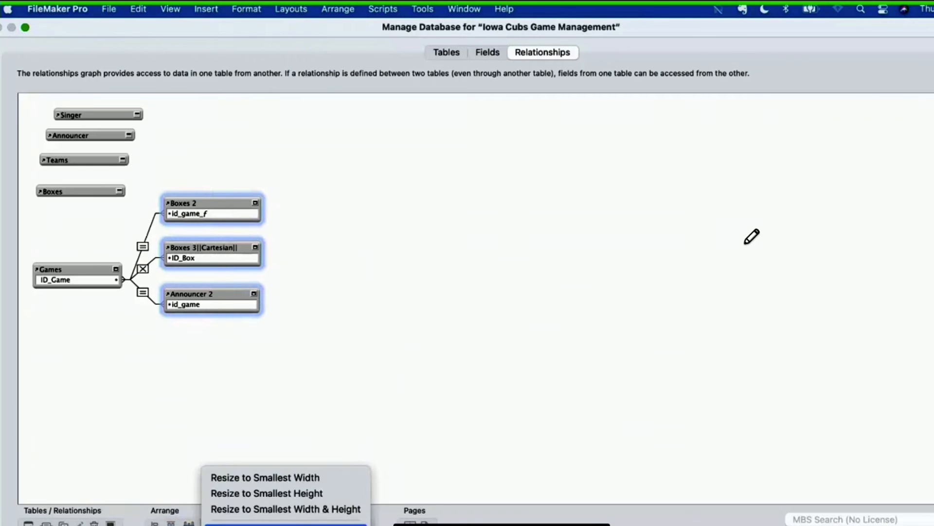
{"action": "left_click", "coordinate": [244, 525]}
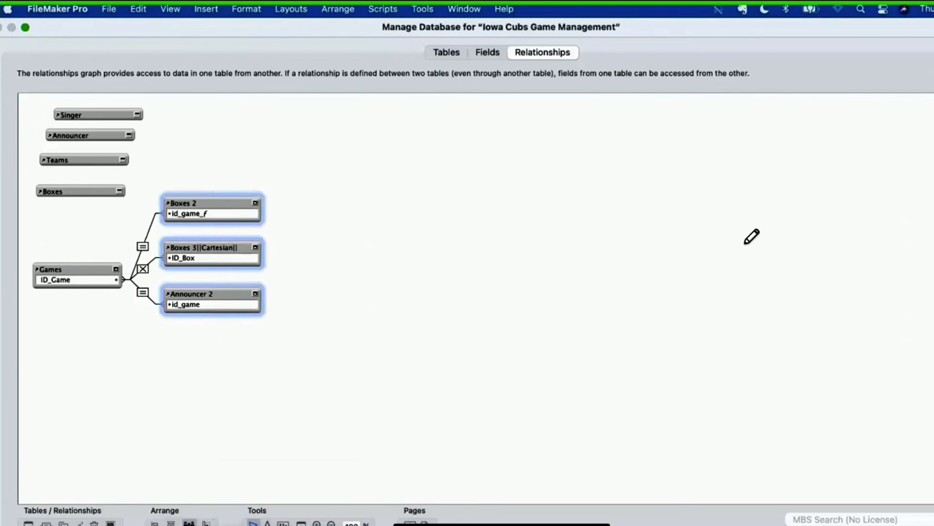
{"action": "left_click", "coordinate": [223, 455]}
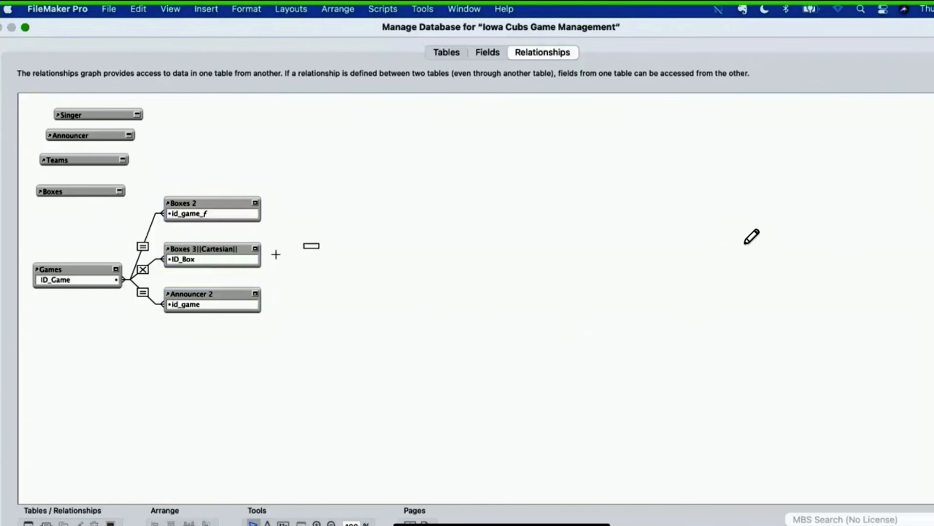
Step: Align the Games occurrence vertically with Boxes 3||Cartesian|| and widen it to the same width
{"action": "left_click_drag", "start_coordinate": [276, 254], "coordinate": [117, 282]}
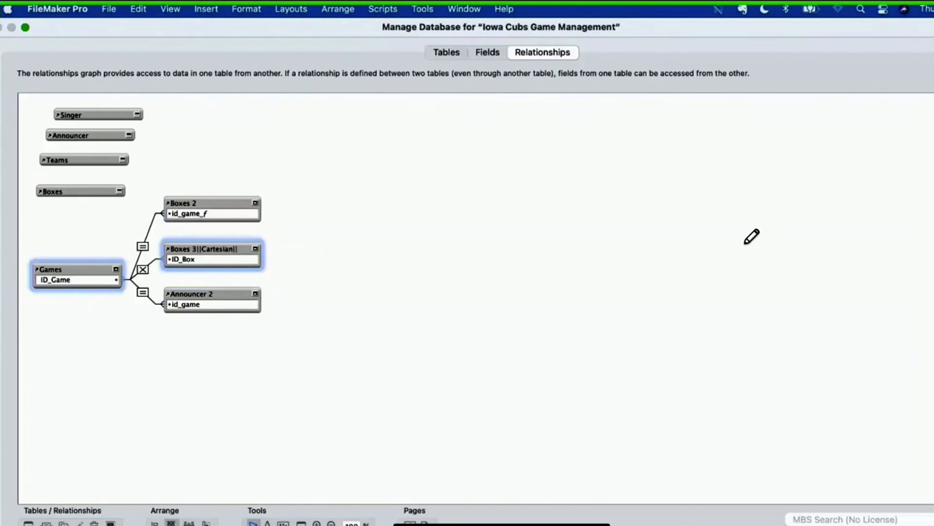
{"action": "left_click", "coordinate": [170, 524]}
{"action": "left_click", "coordinate": [219, 524]}
{"action": "left_click", "coordinate": [189, 523]}
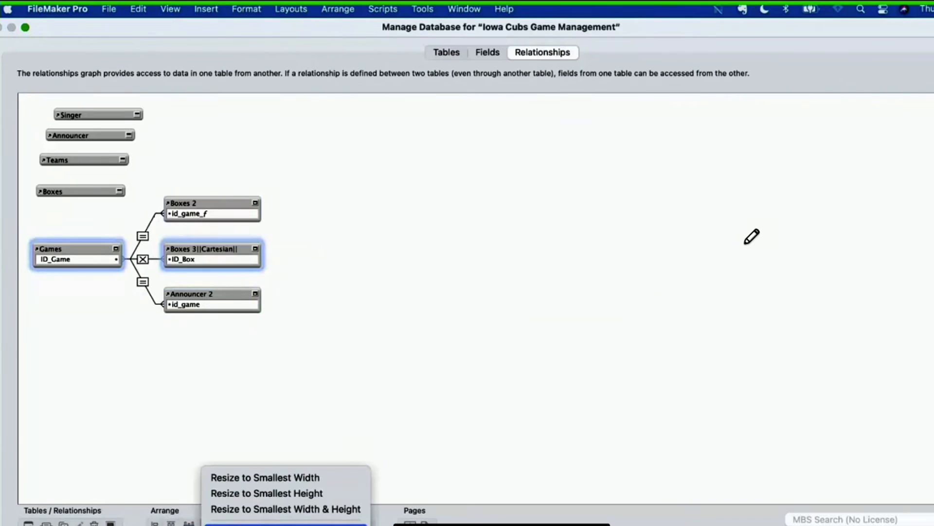
{"action": "left_click", "coordinate": [286, 523]}
{"action": "left_click", "coordinate": [193, 374]}
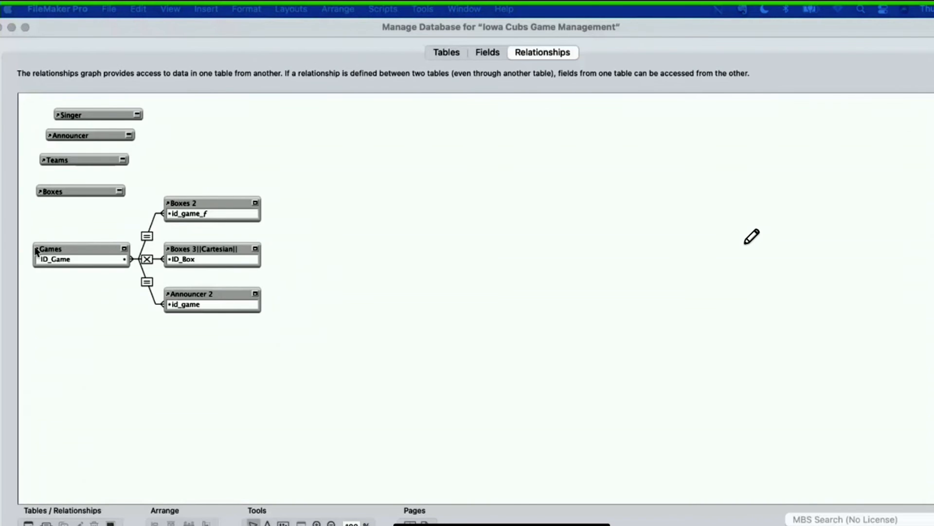
Step: Switch to Discord and highlight the chat message about field definitions using only the original table after occurrences are renamed
{"action": "left_click", "coordinate": [81, 363]}
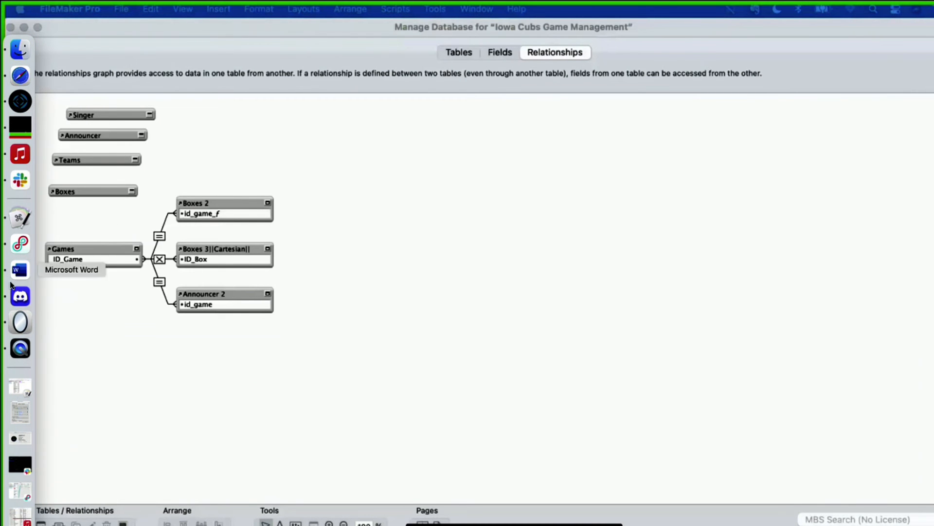
{"action": "left_click", "coordinate": [20, 296]}
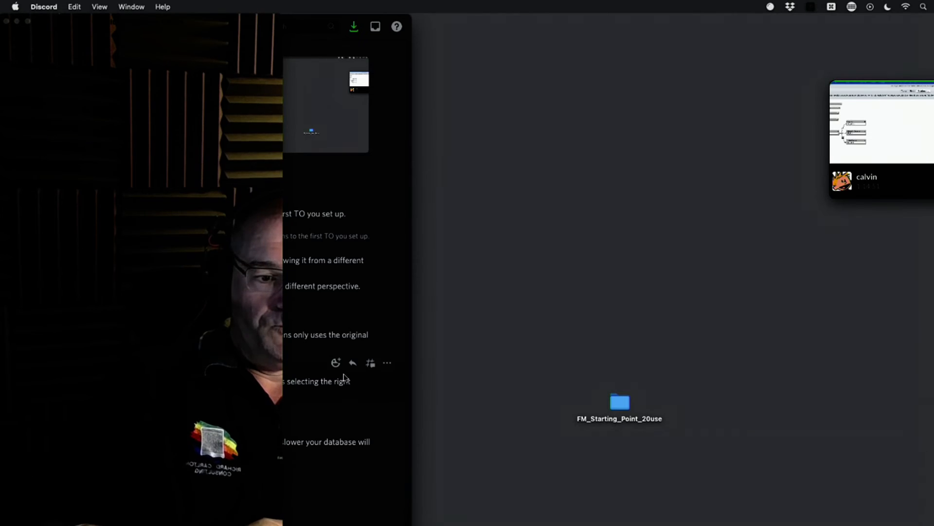
{"action": "left_click_drag", "start_coordinate": [44, 21], "coordinate": [170, 523]}
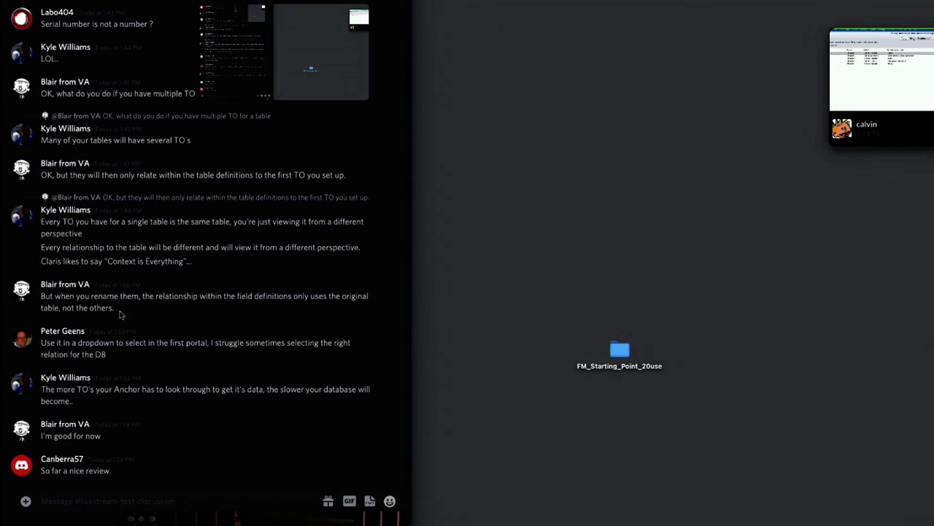
{"action": "triple_click", "coordinate": [137, 311]}
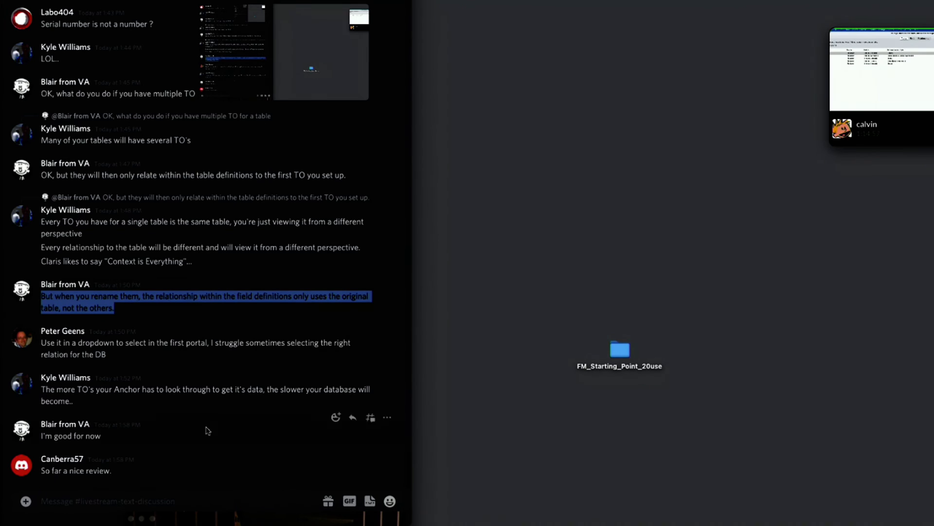
{"action": "left_click_drag", "start_coordinate": [188, 519], "coordinate": [124, 524]}
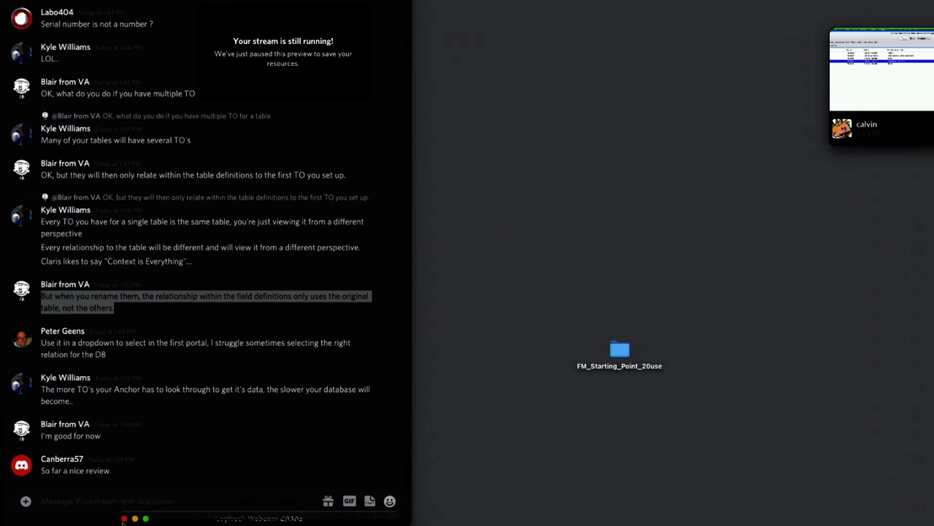
{"action": "left_click", "coordinate": [124, 519]}
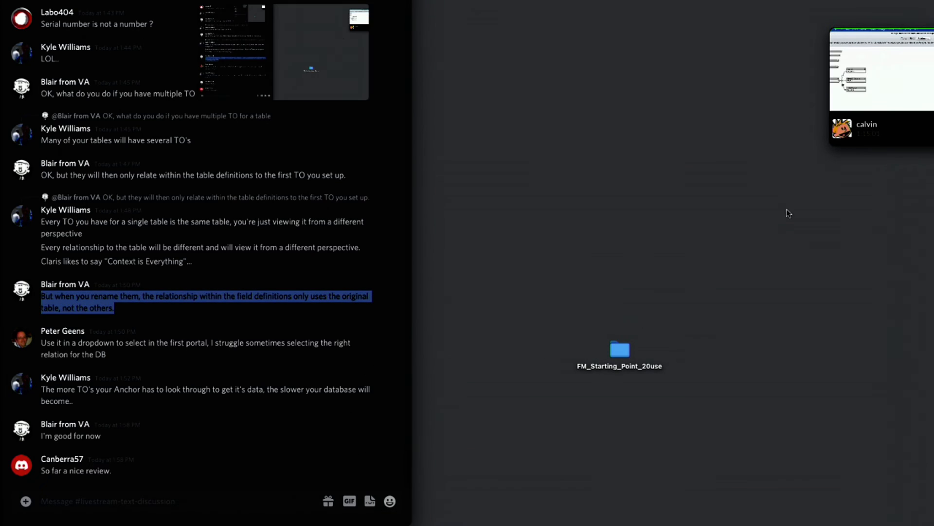
Step: Return to the shared FileMaker screen and open the Announcer table's field definitions from the list of tables
{"action": "left_click", "coordinate": [887, 81]}
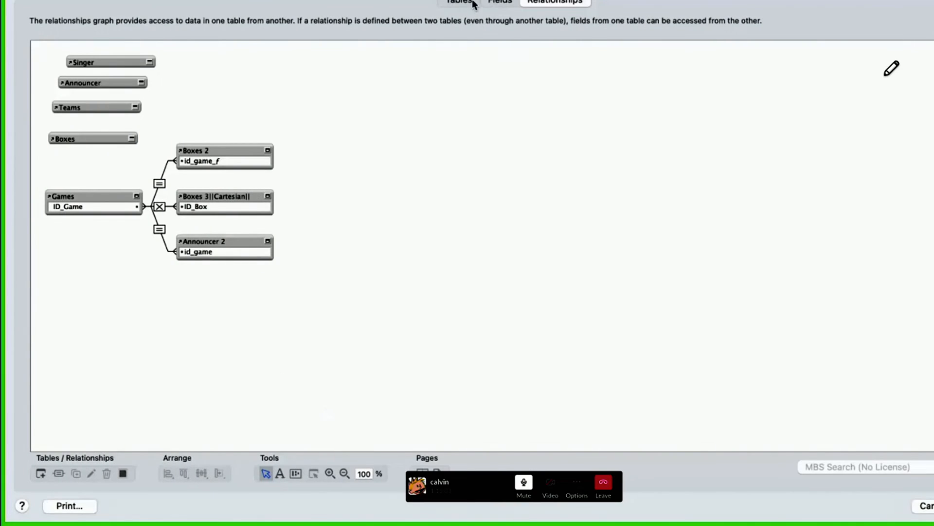
{"action": "left_click", "coordinate": [506, 3]}
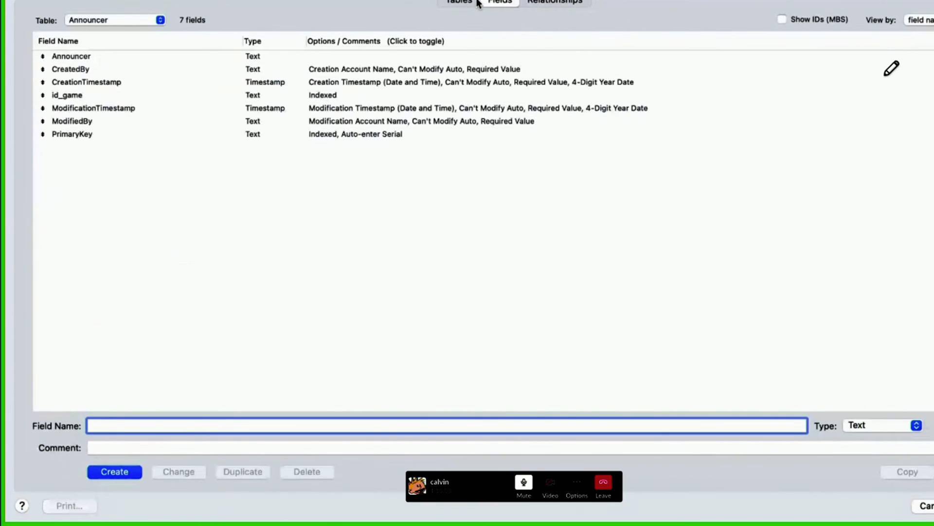
{"action": "left_click", "coordinate": [476, 4]}
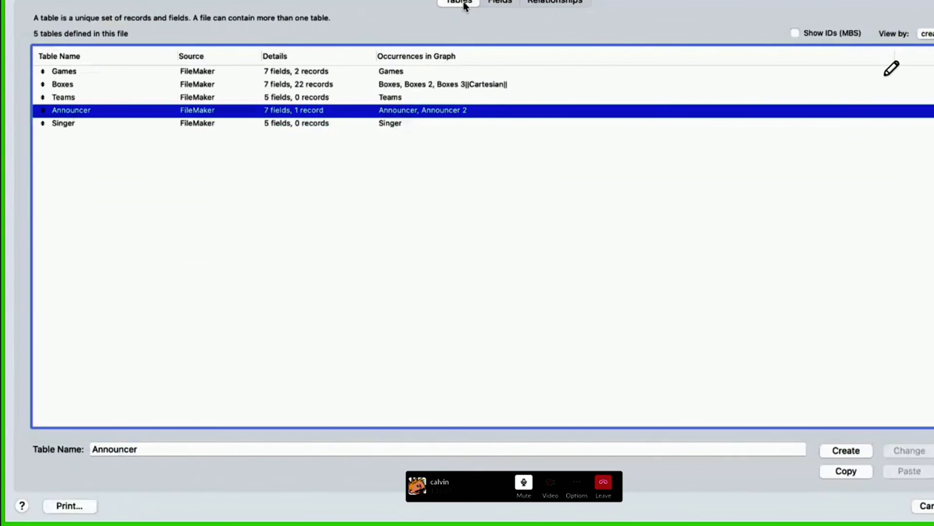
{"action": "double_click", "coordinate": [274, 110]}
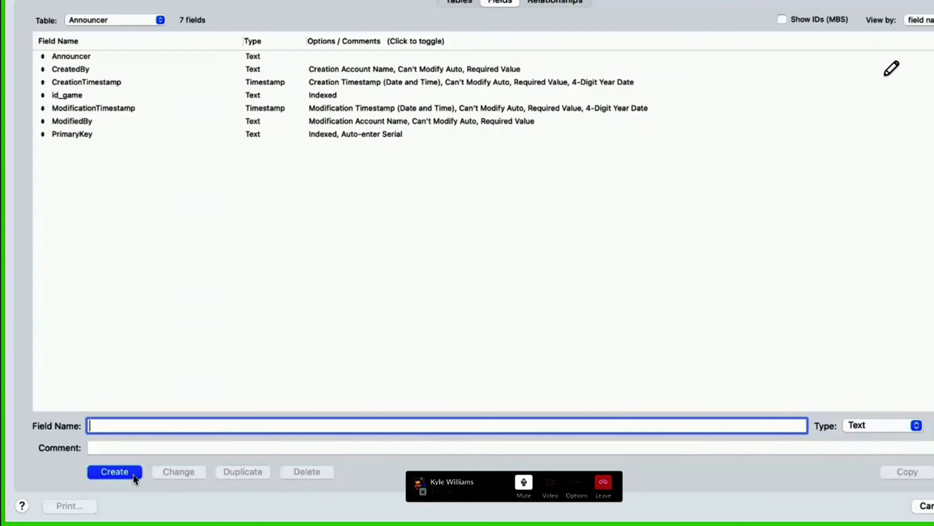
Step: Define a new Calculation-type field named Calculation in the Announcer table
{"action": "type", "text": "Calcul"}
{"action": "key", "text": "BackSpace"}
{"action": "key", "text": "BackSpace"}
{"action": "key", "text": "BackSpace"}
{"action": "key", "text": "BackSpace"}
{"action": "type", "text": "lculation"}
{"action": "key", "text": "super+l"}
{"action": "key", "text": "Return"}
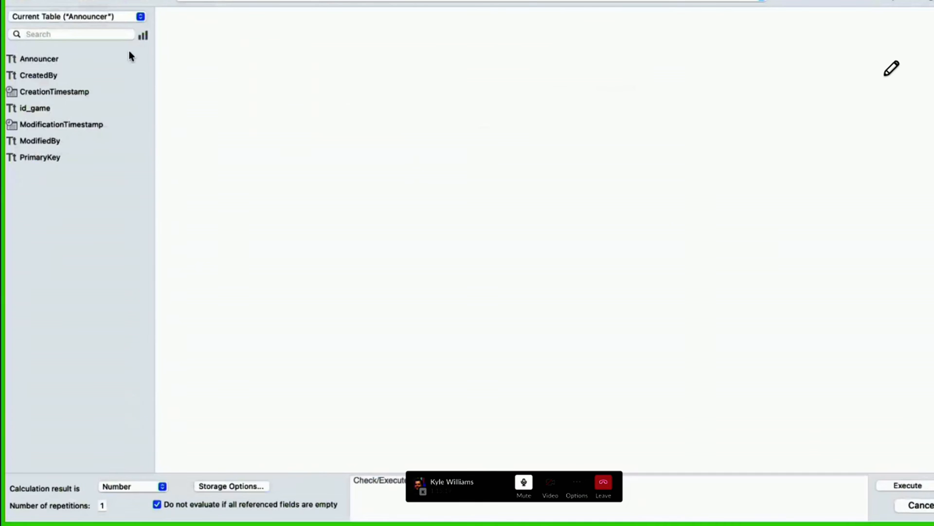
Step: Examine which table occurrences the calculation can be evaluated from, and cancel it, discarding all changes to the database definition
{"action": "left_click", "coordinate": [233, 0]}
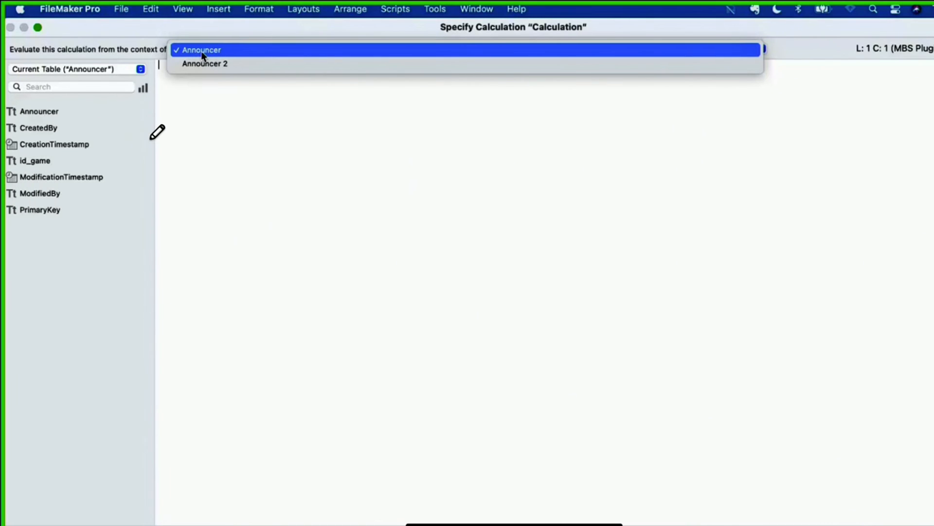
{"action": "left_click", "coordinate": [204, 51]}
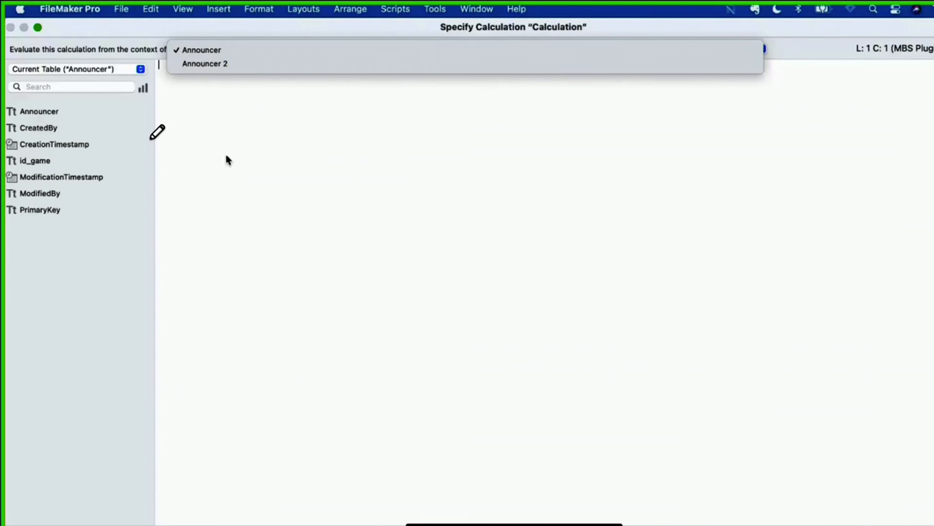
{"action": "key", "text": "Escape"}
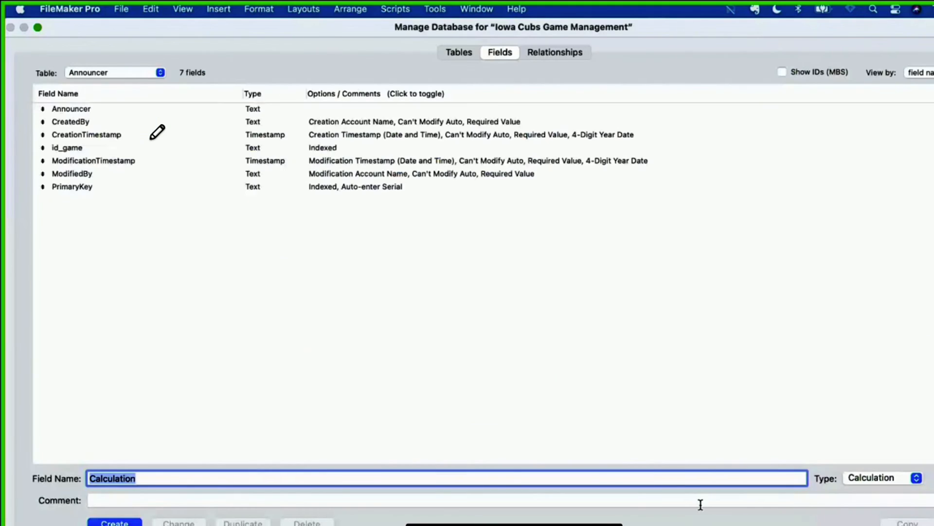
{"action": "key", "text": "Escape"}
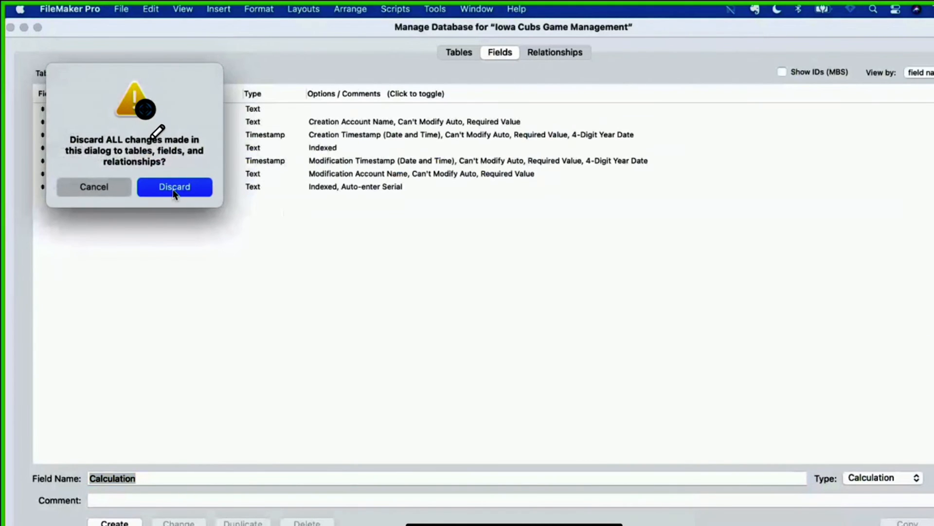
{"action": "left_click", "coordinate": [173, 191]}
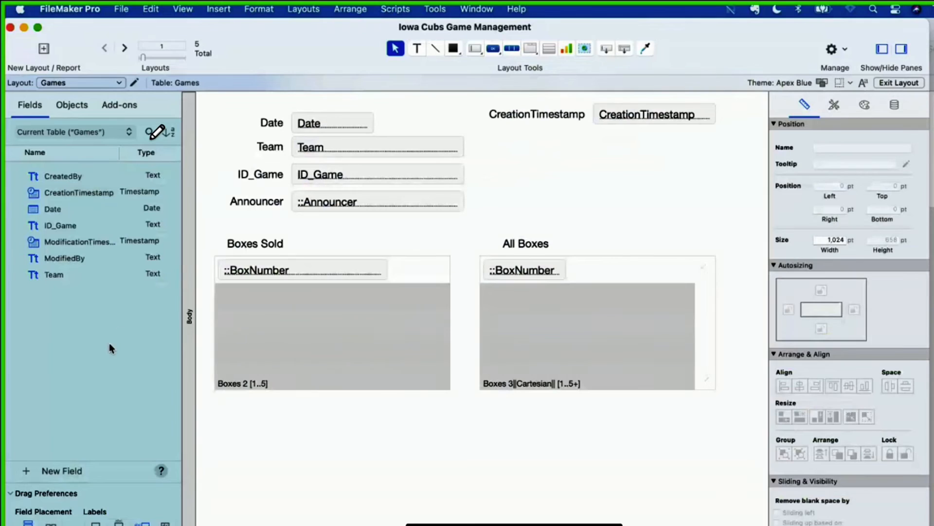
Step: Switch to Finder and open the FM_Starting_Point_20use database
{"action": "key", "text": "super+grave"}
{"action": "left_click_drag", "start_coordinate": [890, 27], "coordinate": [624, 12]}
{"action": "double_click", "coordinate": [932, 217]}
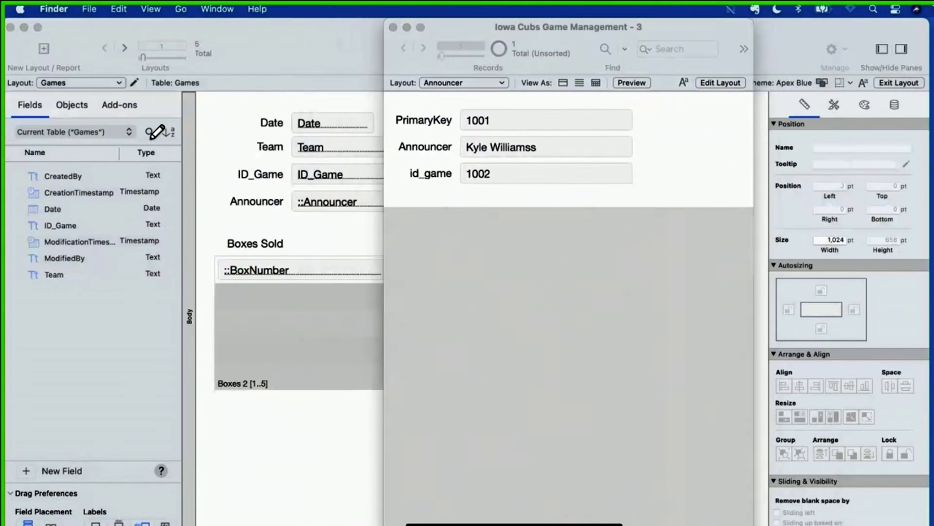
{"action": "double_click", "coordinate": [366, 145]}
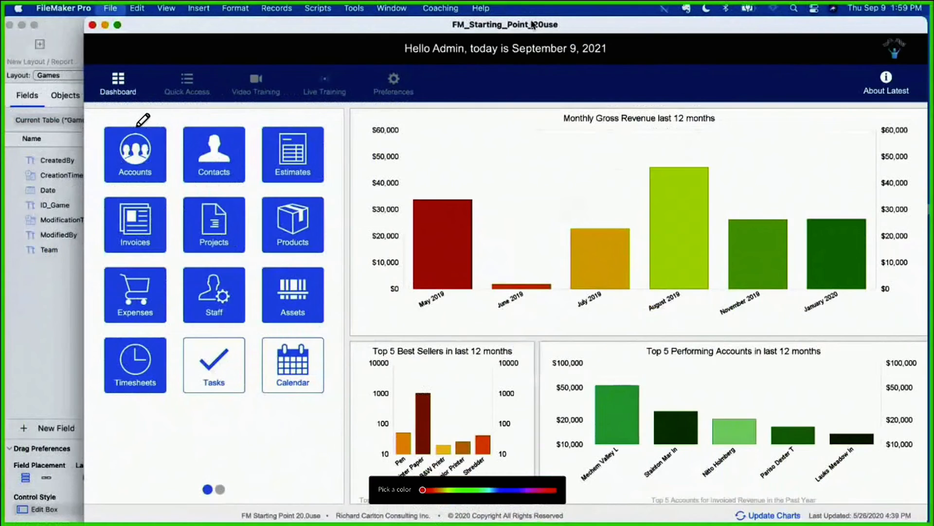
Step: Open the database definition of FM_Starting_Point_20use and display the fields of the ACC_Accounts table
{"action": "key", "text": "super+shift+d"}
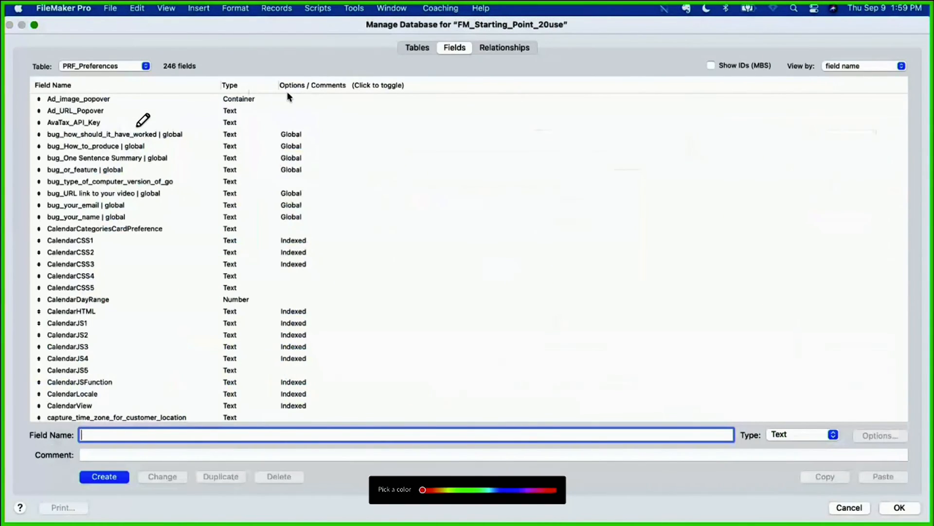
{"action": "left_click", "coordinate": [412, 47]}
{"action": "double_click", "coordinate": [85, 113]}
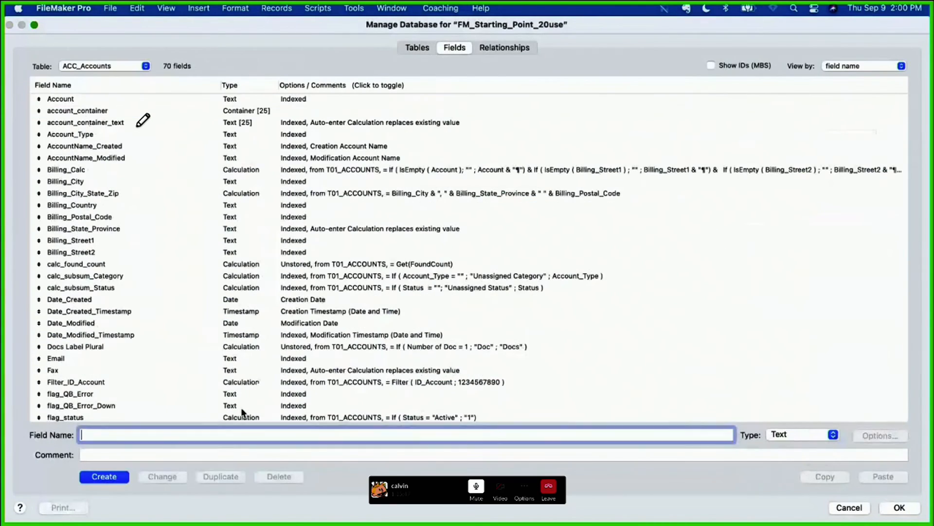
Step: Start a calculation field named calc in ACC_Accounts, examine which table occurrences it can be evaluated from, and cancel the calculation
{"action": "type", "text": "calvc"}
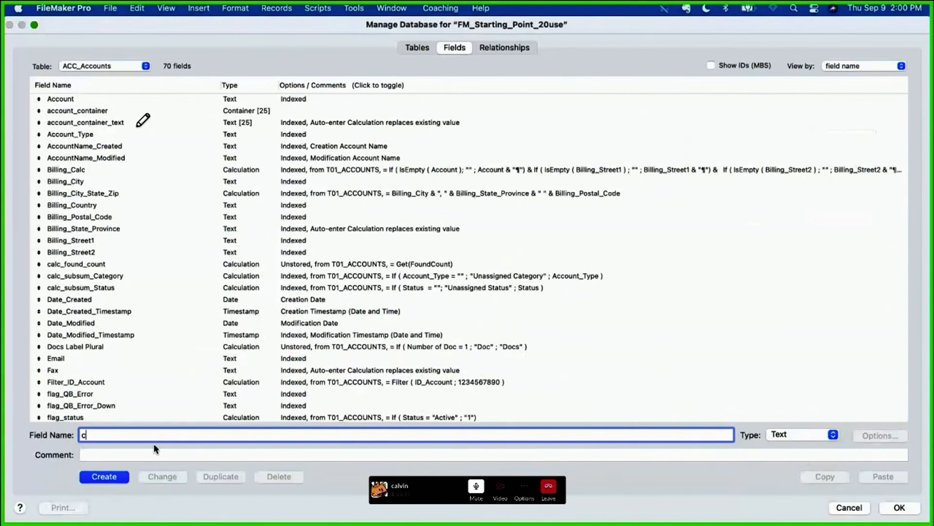
{"action": "key", "text": "ctrl+super+space"}
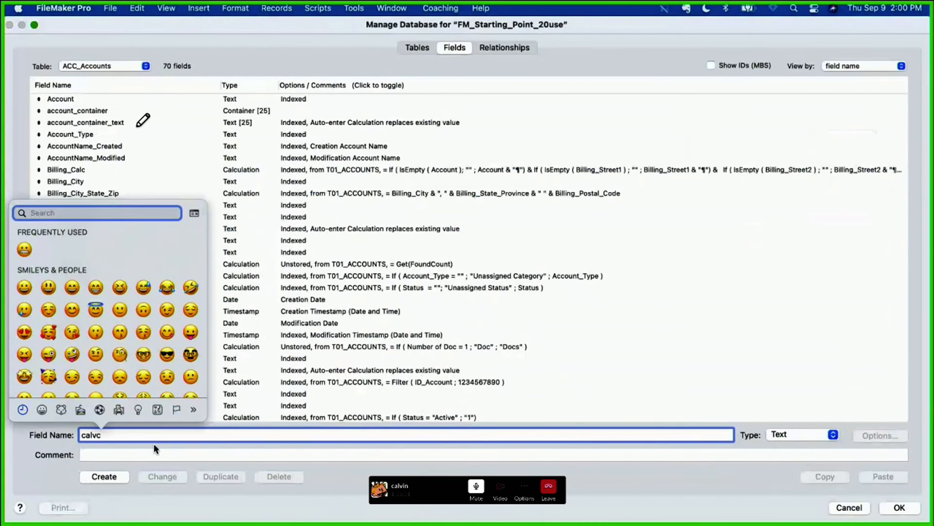
{"action": "left_click", "coordinate": [99, 434]}
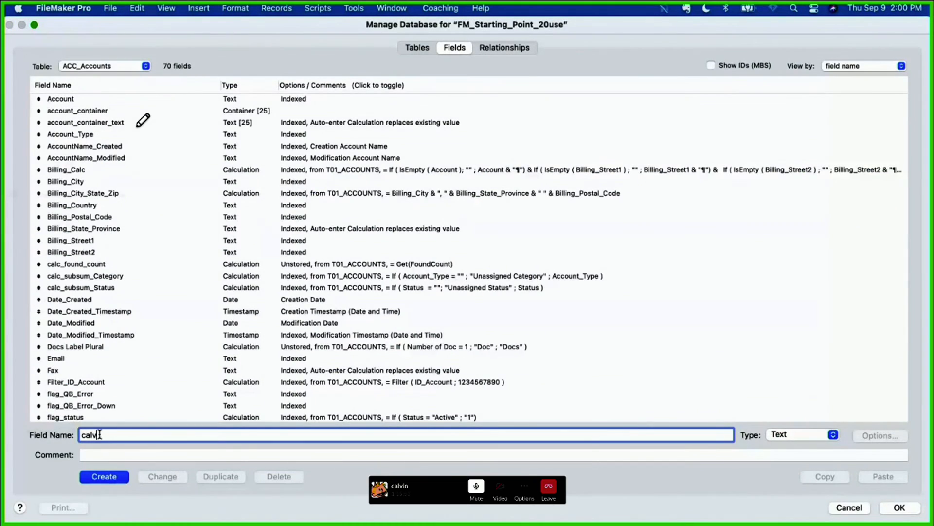
{"action": "key", "text": "super+l"}
{"action": "left_click", "coordinate": [113, 479]}
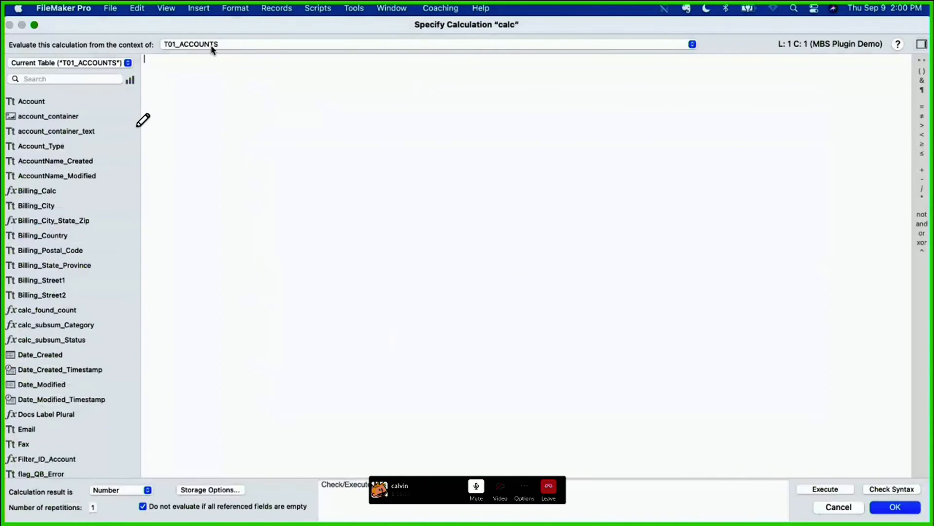
{"action": "left_click", "coordinate": [198, 46]}
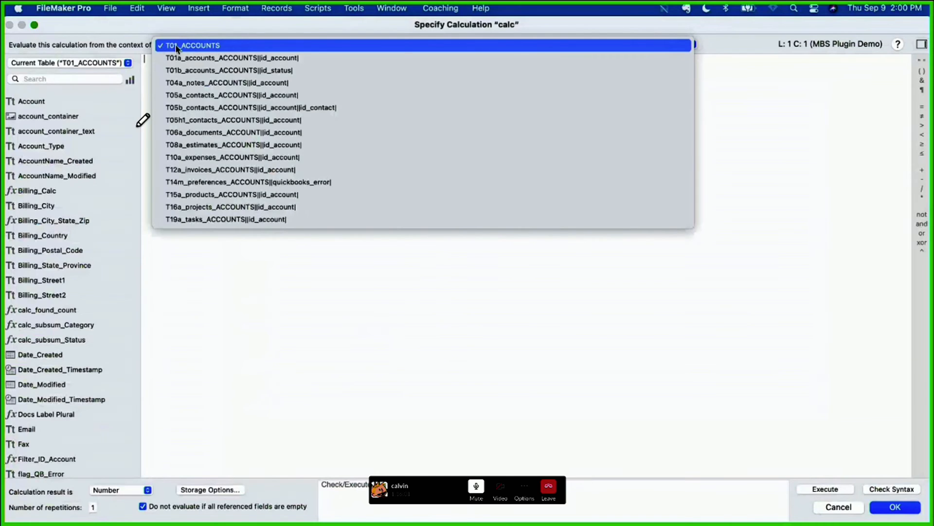
{"action": "left_click_drag", "start_coordinate": [189, 28], "coordinate": [194, 29]}
{"action": "left_click", "coordinate": [844, 507]}
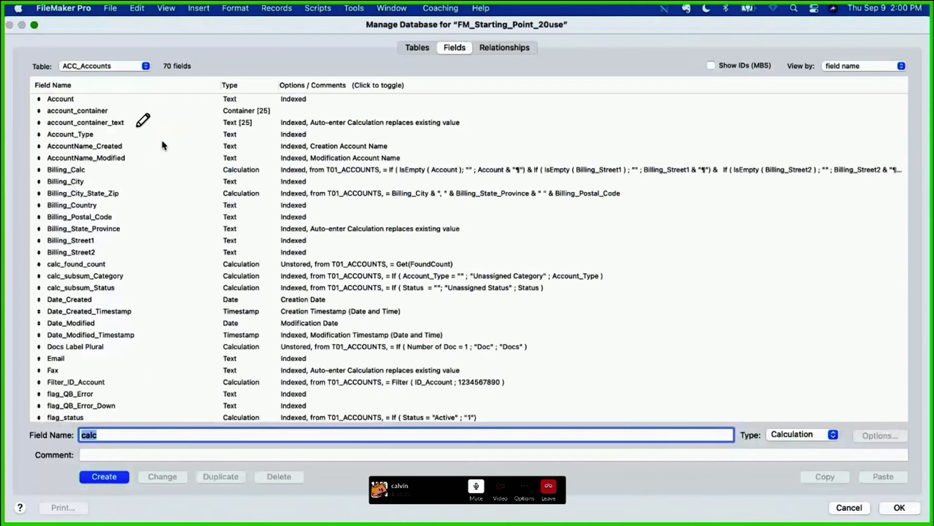
Step: Check the evaluation context of a new calc calculation field in CON_Contacts without saving the pending field, and cancel it
{"action": "left_click", "coordinate": [112, 69]}
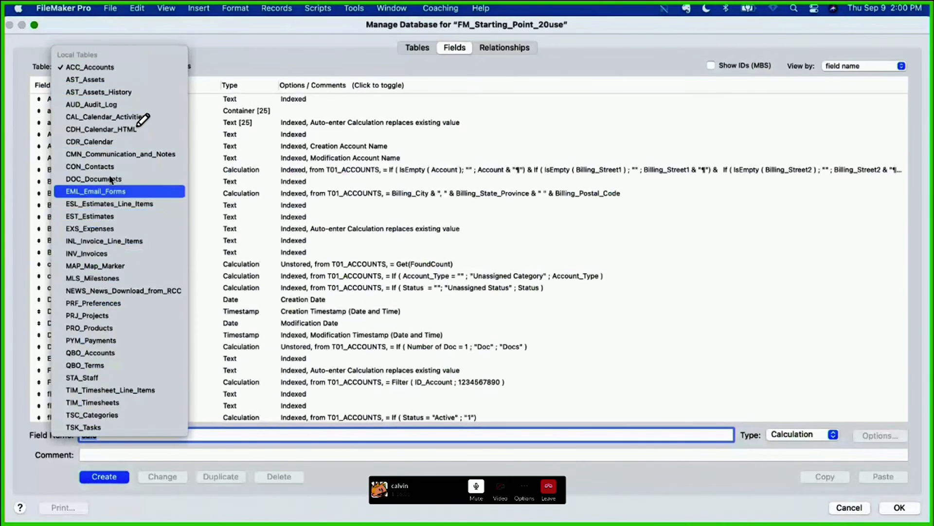
{"action": "left_click", "coordinate": [97, 167]}
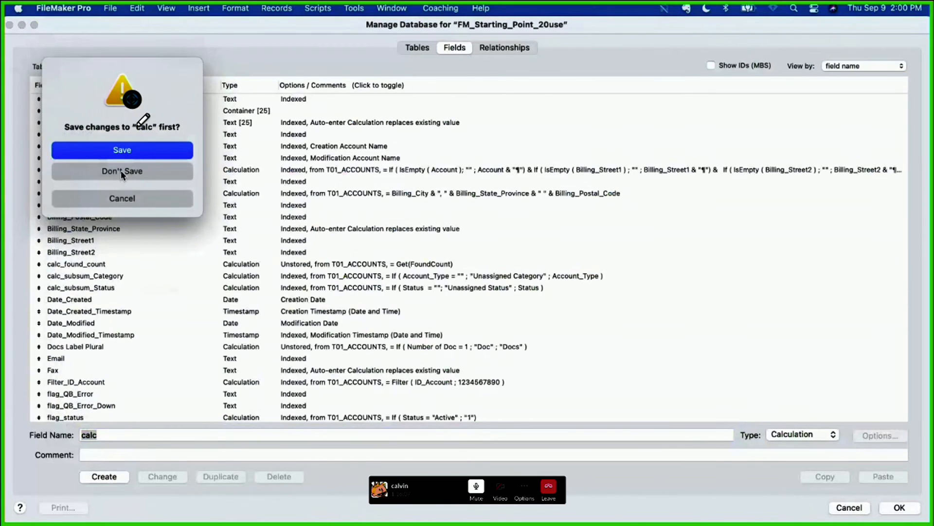
{"action": "left_click", "coordinate": [121, 174]}
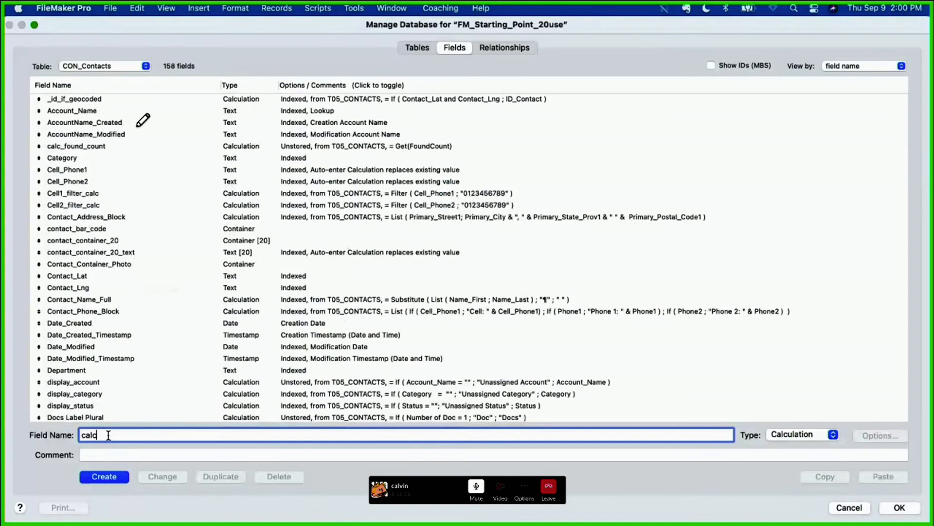
{"action": "key", "text": "Return"}
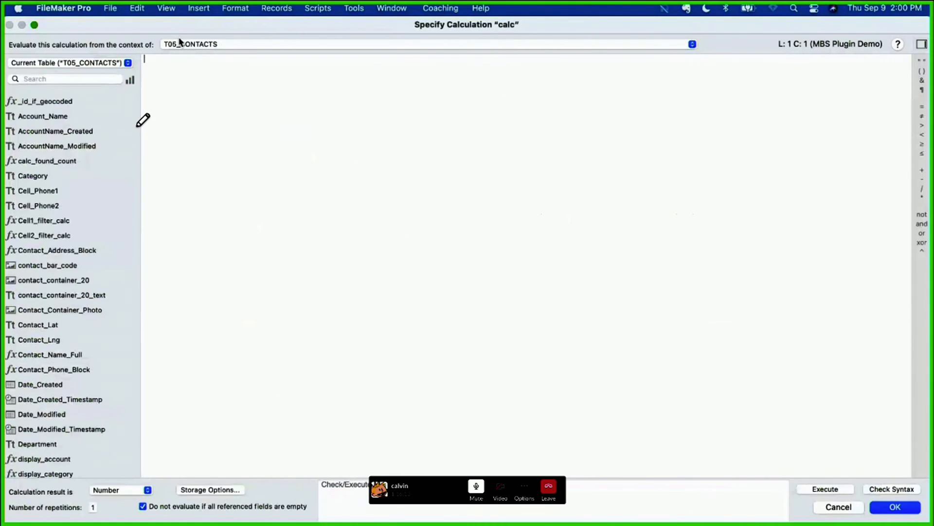
{"action": "left_click", "coordinate": [837, 508]}
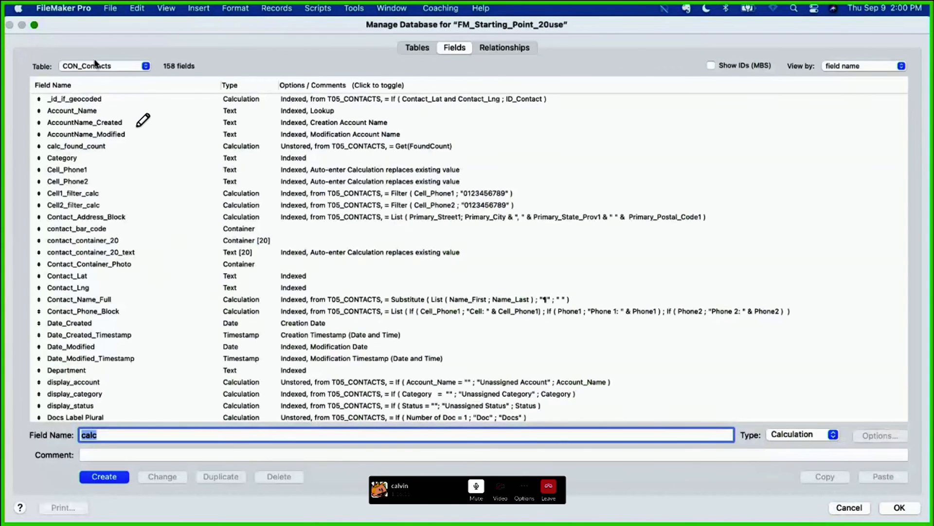
Step: Start a calculation field named calc in the STA_Staff table, without saving the pending field in CON_Contacts
{"action": "left_click", "coordinate": [95, 66]}
{"action": "key", "text": "s"}
{"action": "key", "text": "Return"}
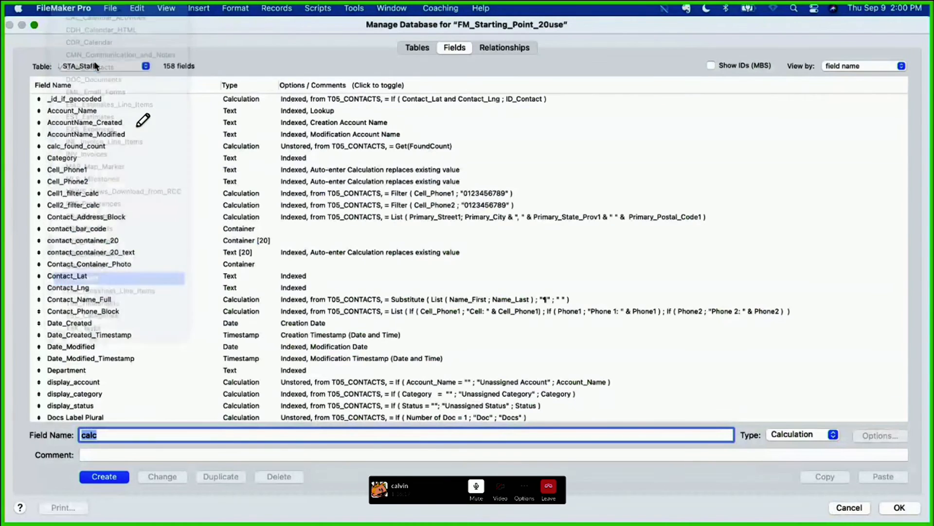
{"action": "left_click", "coordinate": [118, 174]}
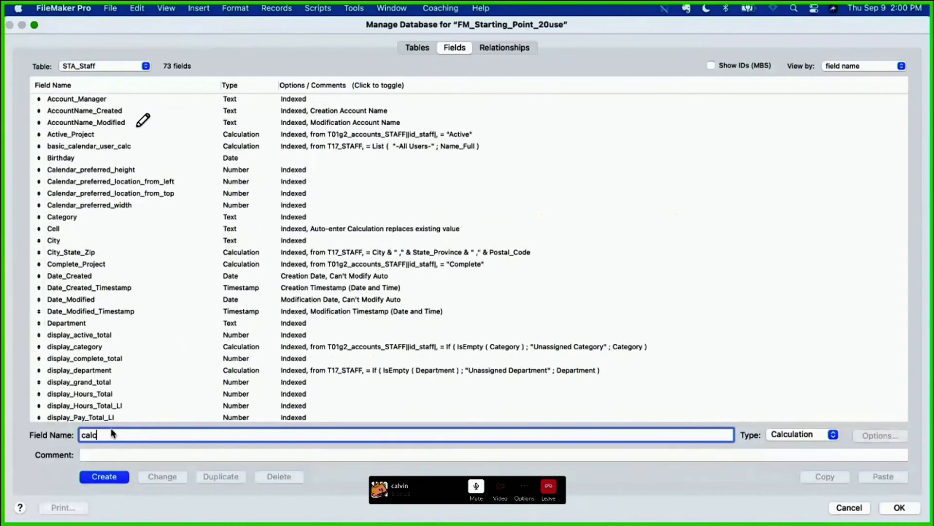
{"action": "key", "text": "Return"}
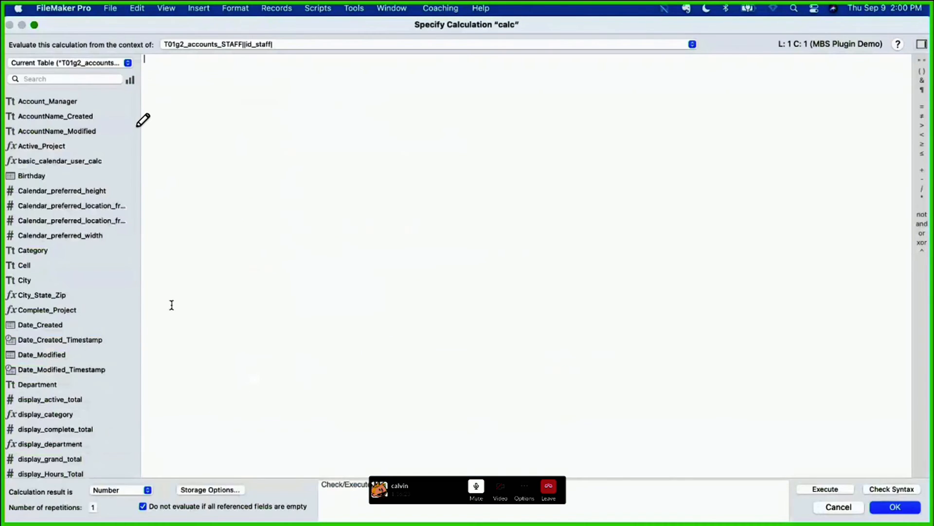
Step: Examine the Staff table occurrences, choose T17_STAFF as the evaluation context, and cancel both the calculation and the database definition
{"action": "left_click", "coordinate": [210, 48]}
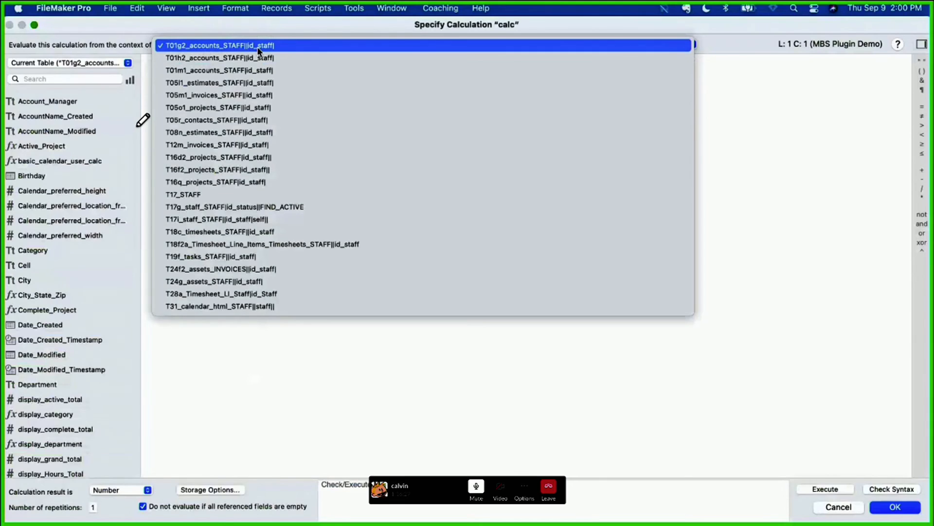
{"action": "left_click", "coordinate": [201, 48]}
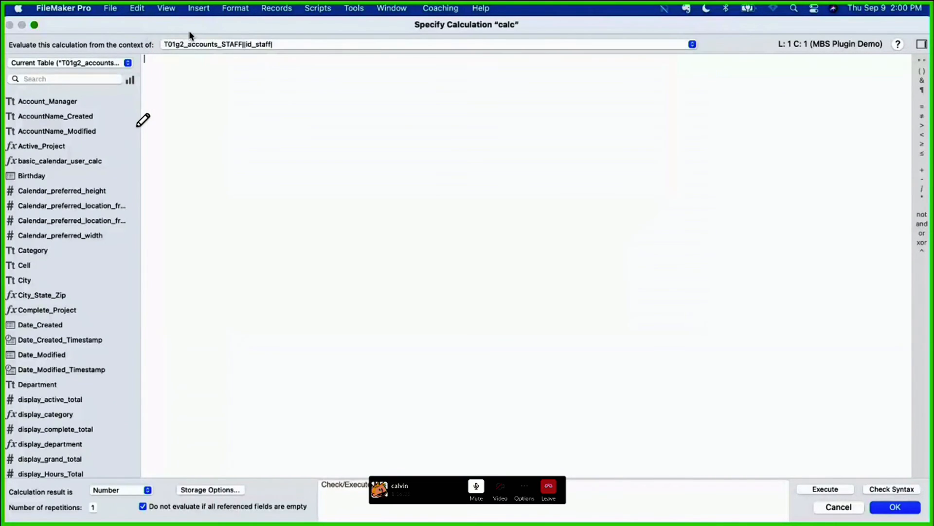
{"action": "left_click", "coordinate": [198, 47]}
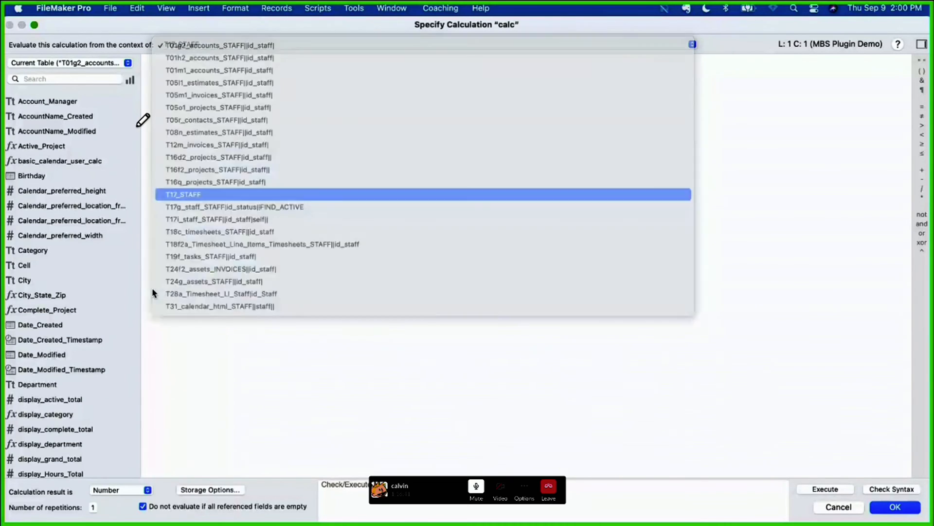
{"action": "left_click", "coordinate": [190, 195]}
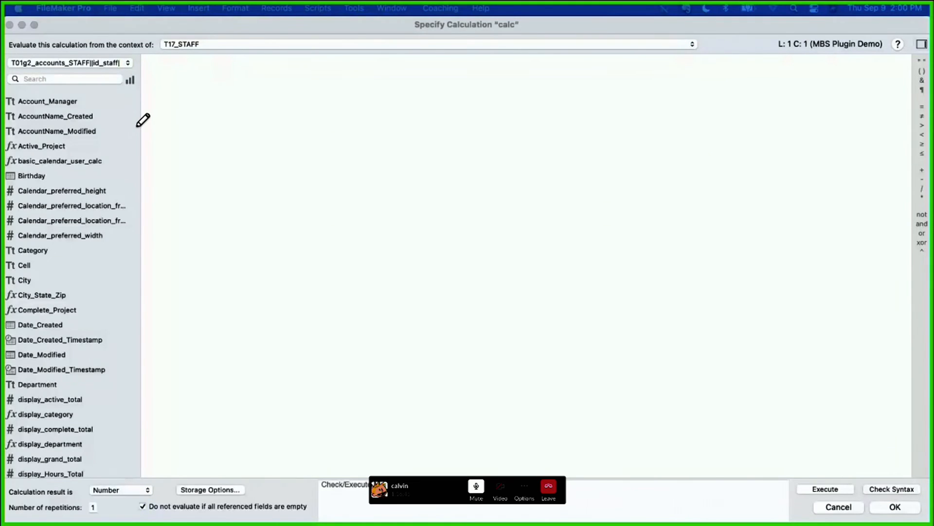
{"action": "left_click", "coordinate": [404, 306]}
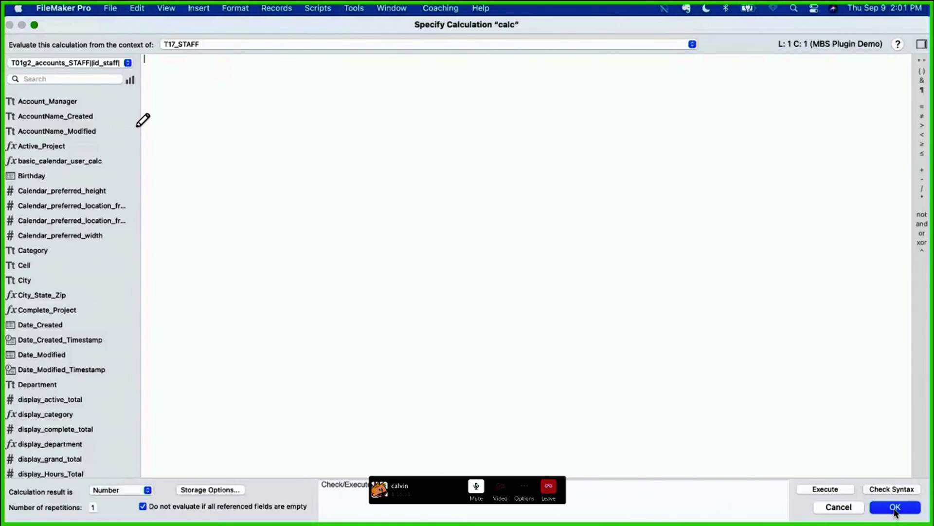
{"action": "left_click", "coordinate": [844, 509]}
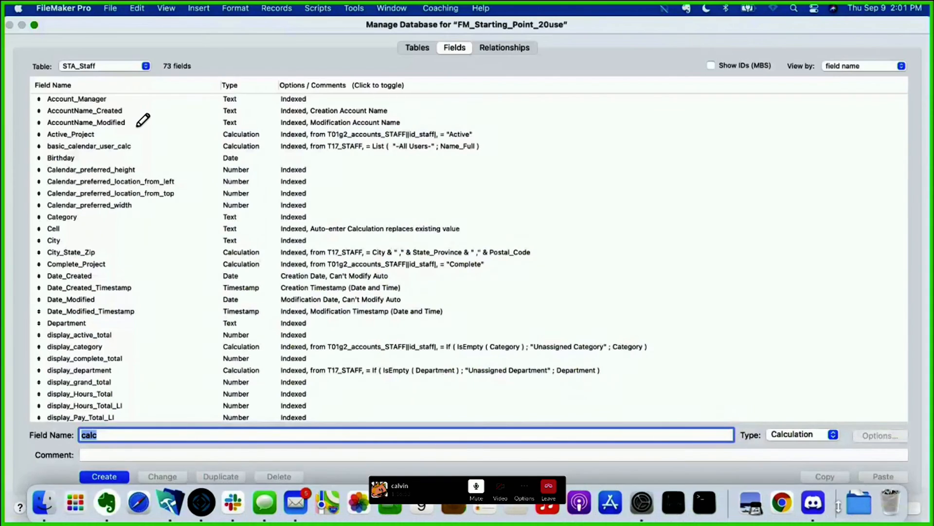
{"action": "left_click", "coordinate": [847, 507]}
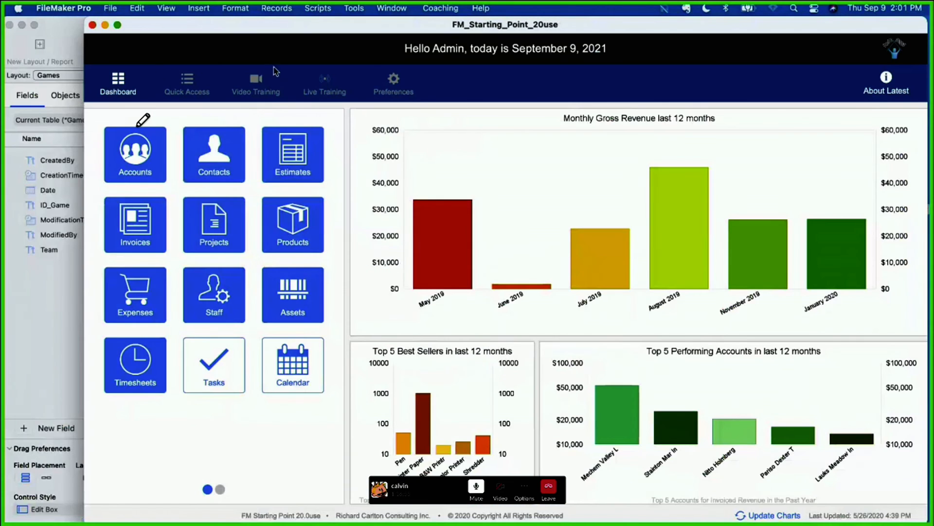
Step: Return the Iowa Cubs Game Management Games layout to Browse mode and close the FM_Starting_Point_20use window
{"action": "left_click", "coordinate": [64, 28]}
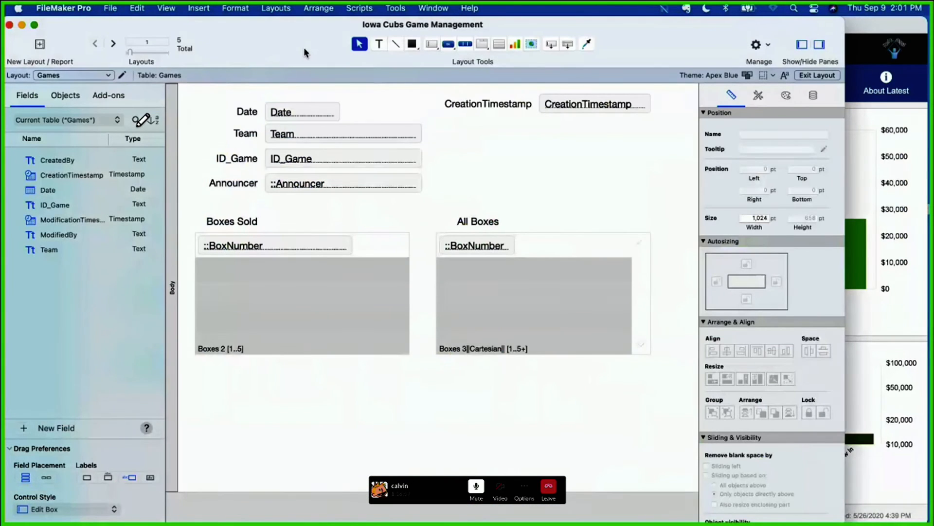
{"action": "left_click", "coordinate": [803, 76]}
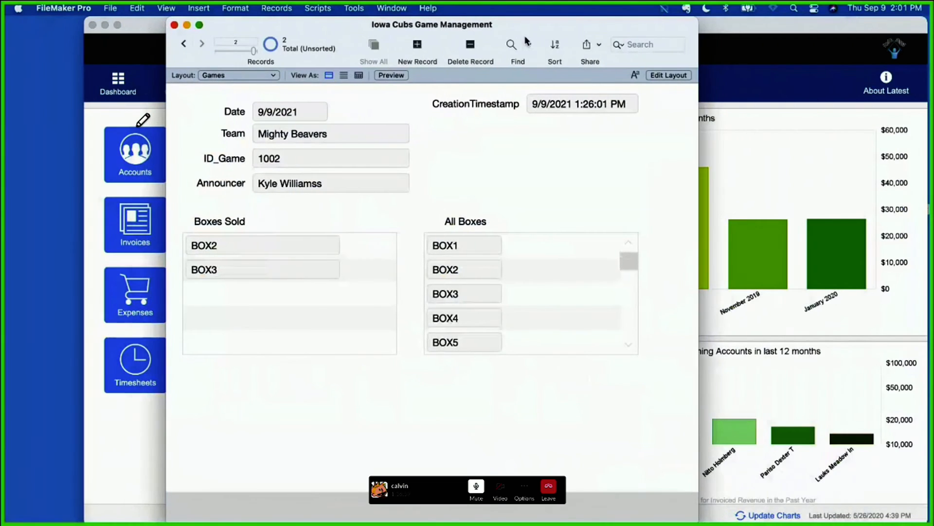
{"action": "left_click", "coordinate": [93, 25]}
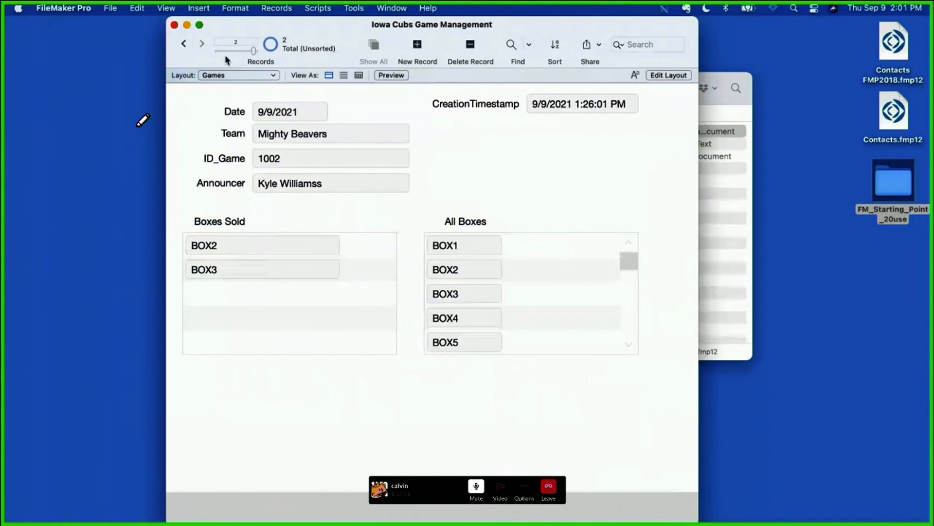
{"action": "left_click_drag", "start_coordinate": [236, 23], "coordinate": [220, 23]}
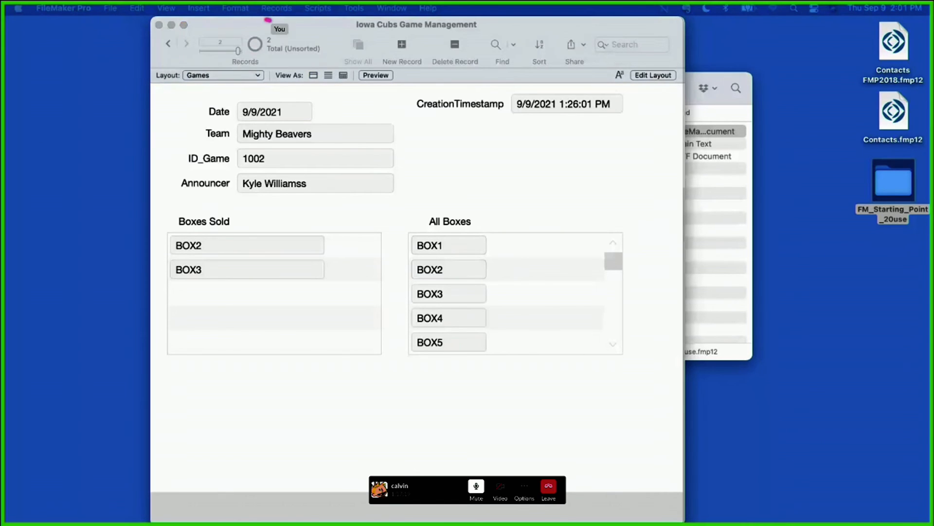
{"action": "mouse_move", "coordinate": [271, 10]}
{"action": "left_mouse_down"}
{"action": "mouse_move", "coordinate": [214, 32]}
{"action": "mouse_move", "coordinate": [282, 30]}
{"action": "left_mouse_up"}
{"action": "left_click", "coordinate": [491, 408]}
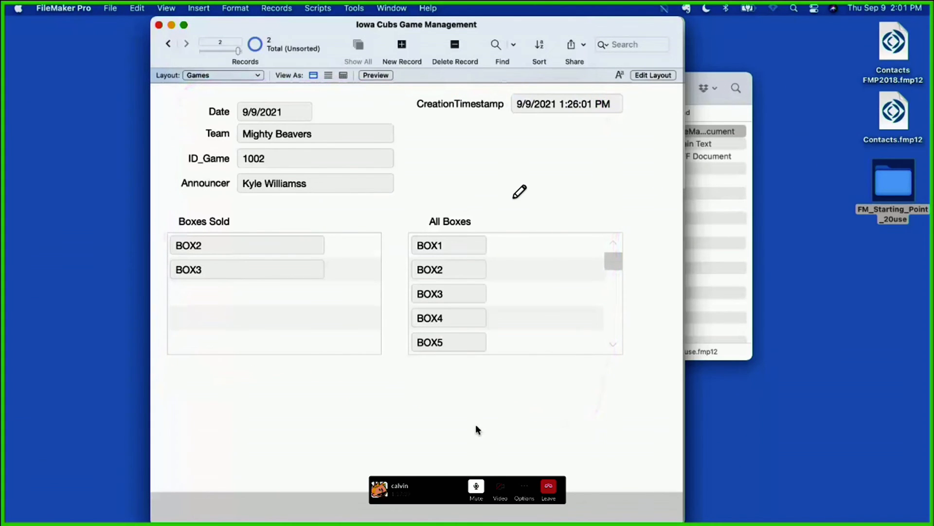
Step: Switch to Safari to view the Webinar_Target_Users.png chart, move its window aside, and return to the shared screen
{"action": "key", "text": "ctrl+Left"}
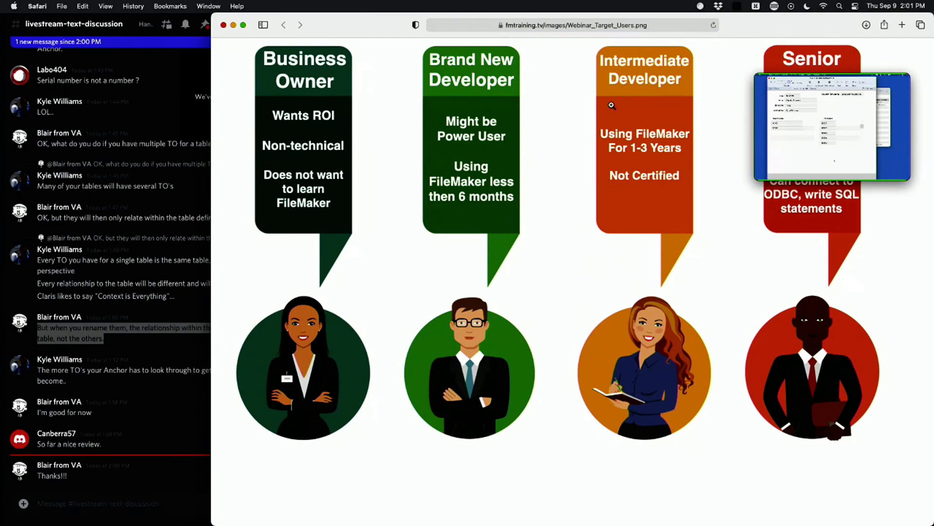
{"action": "left_click_drag", "start_coordinate": [374, 25], "coordinate": [207, 13]}
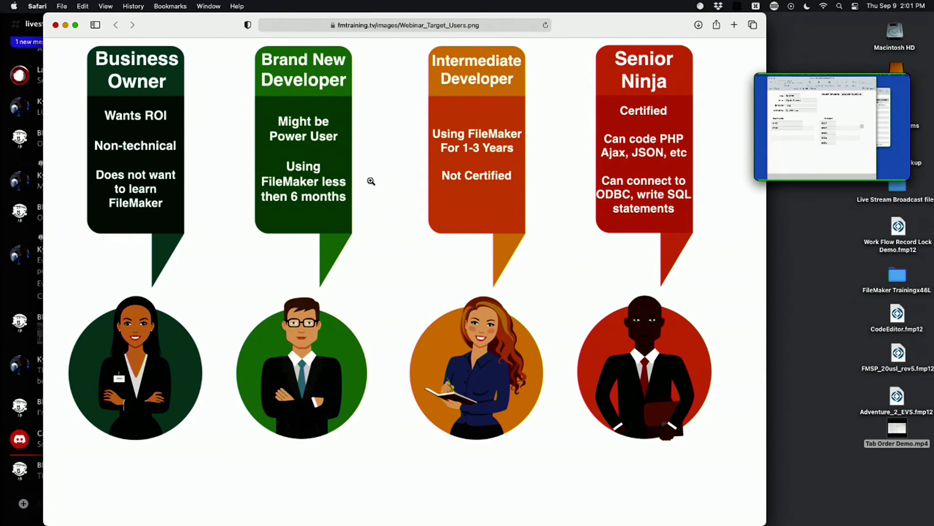
{"action": "left_click_drag", "start_coordinate": [229, 32], "coordinate": [427, 492]}
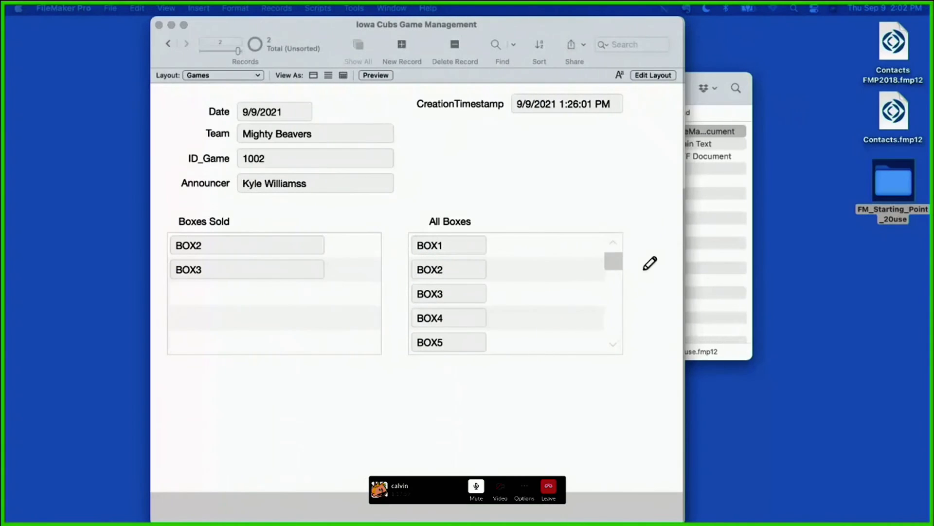
Step: Draw freehand box outlines on the shared screen beneath the Boxes Sold and All Boxes portals and beside the layout
{"action": "mouse_move", "coordinate": [743, 218]}
{"action": "left_mouse_down"}
{"action": "mouse_move", "coordinate": [626, 207]}
{"action": "mouse_move", "coordinate": [860, 384]}
{"action": "mouse_move", "coordinate": [878, 382]}
{"action": "left_mouse_up"}
{"action": "mouse_move", "coordinate": [511, 389]}
{"action": "left_mouse_down"}
{"action": "mouse_move", "coordinate": [423, 390]}
{"action": "mouse_move", "coordinate": [570, 451]}
{"action": "left_mouse_up"}
{"action": "mouse_move", "coordinate": [295, 377]}
{"action": "left_mouse_down"}
{"action": "mouse_move", "coordinate": [367, 380]}
{"action": "mouse_move", "coordinate": [197, 477]}
{"action": "mouse_move", "coordinate": [273, 376]}
{"action": "left_mouse_up"}
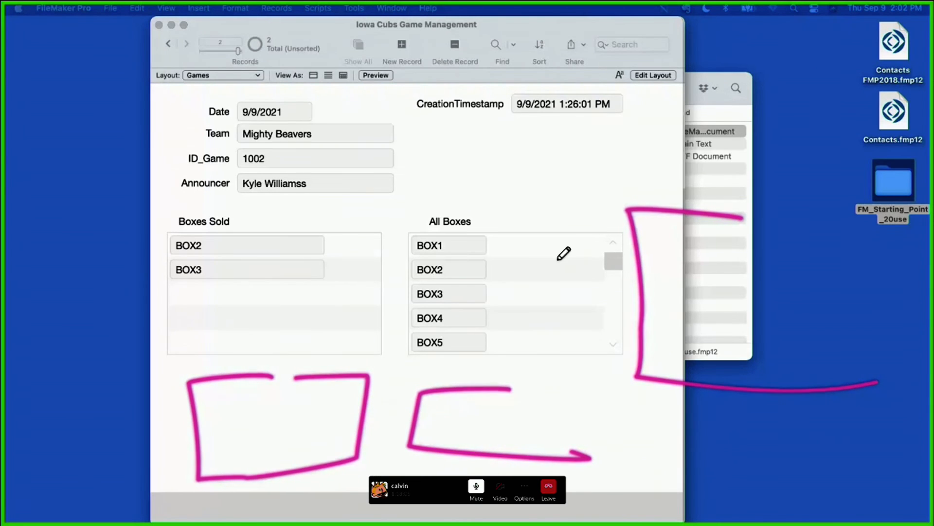
Step: Take the Slack call out of full screen and bring Safari's Webinar_Target_Users.png chart to the front
{"action": "mouse_move", "coordinate": [321, 4]}
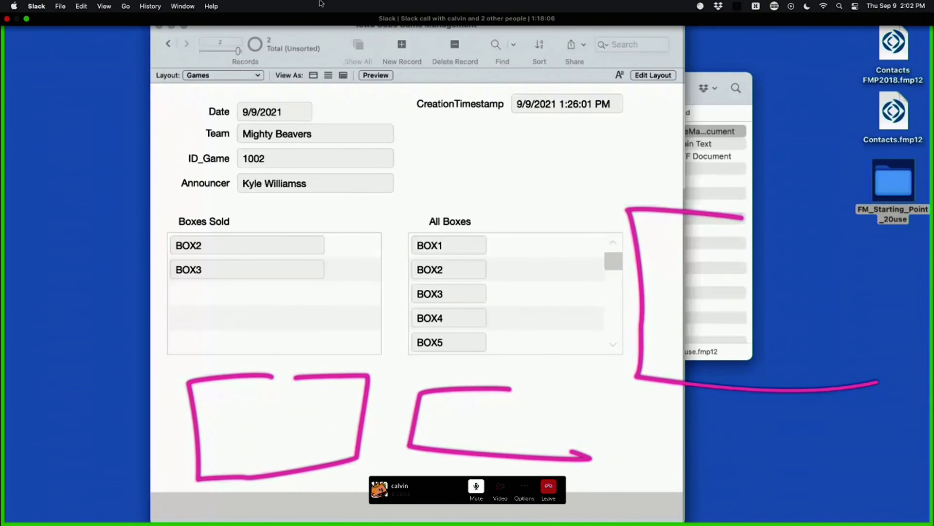
{"action": "left_click", "coordinate": [26, 19]}
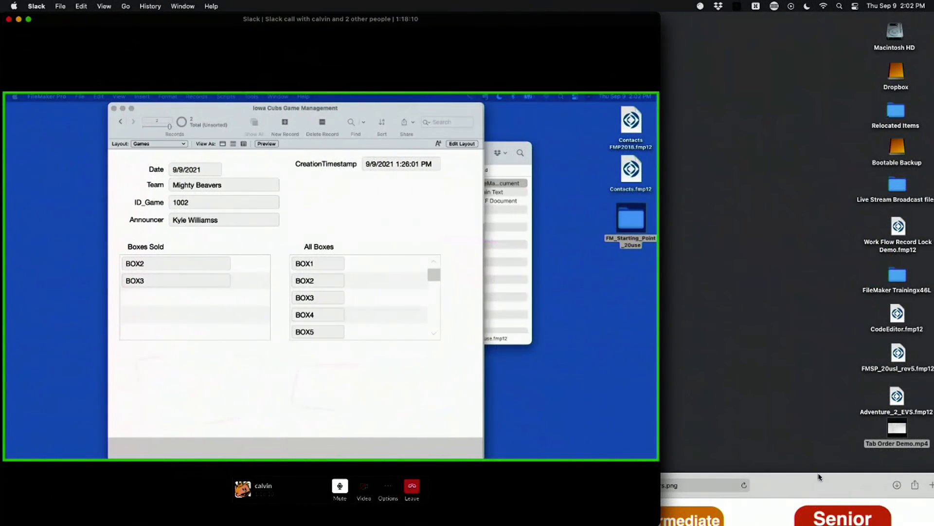
{"action": "left_click", "coordinate": [819, 477]}
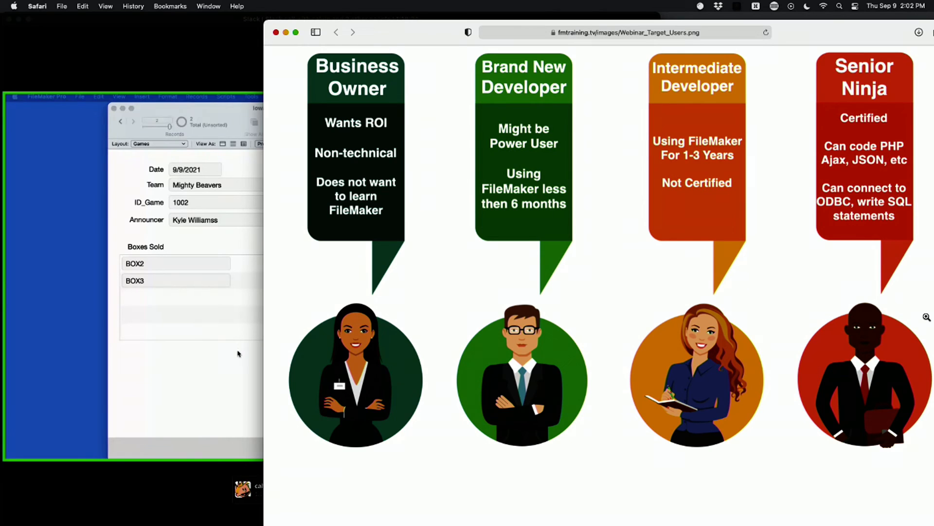
{"action": "left_click", "coordinate": [162, 233]}
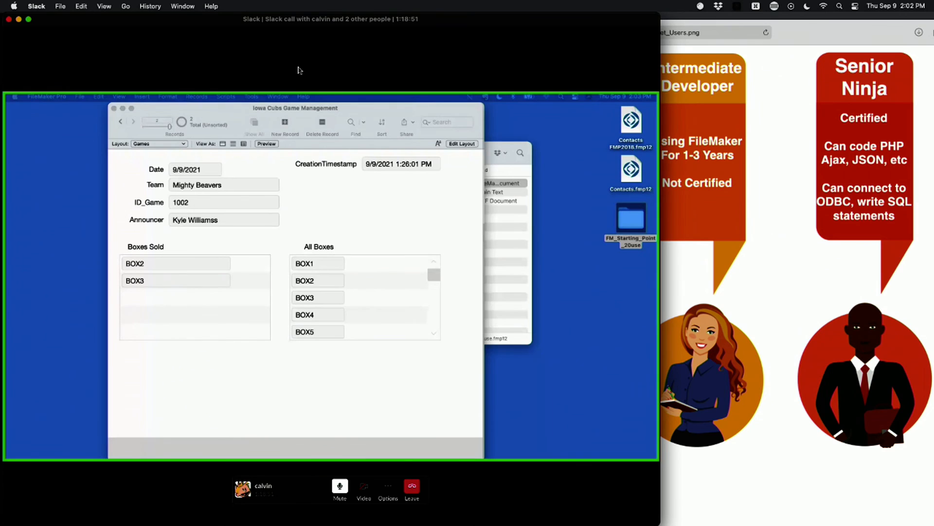
{"action": "left_click", "coordinate": [677, 147]}
{"action": "left_click_drag", "start_coordinate": [512, 234], "coordinate": [513, 252]}
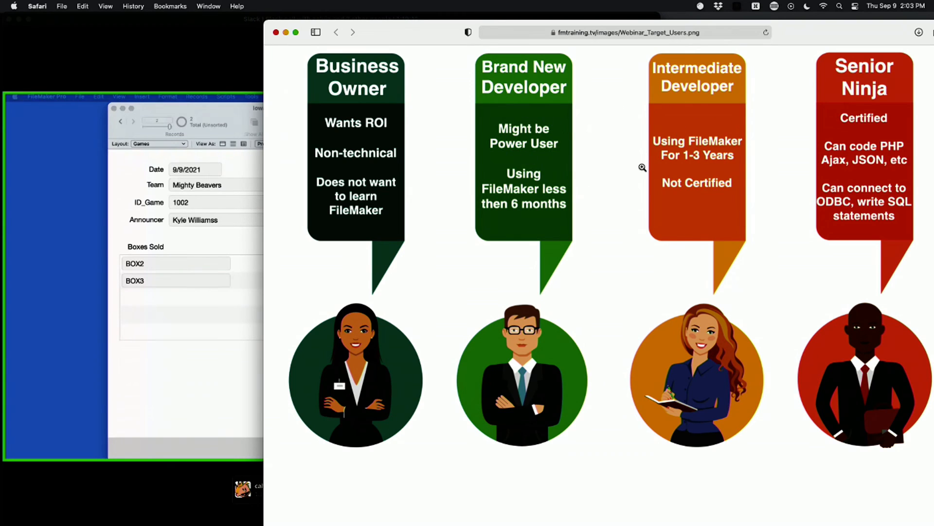
Step: Return to the full-screen Slack call and arrange the Games, Boxes and Announcer windows side by side on the shared screen
{"action": "left_click", "coordinate": [229, 144]}
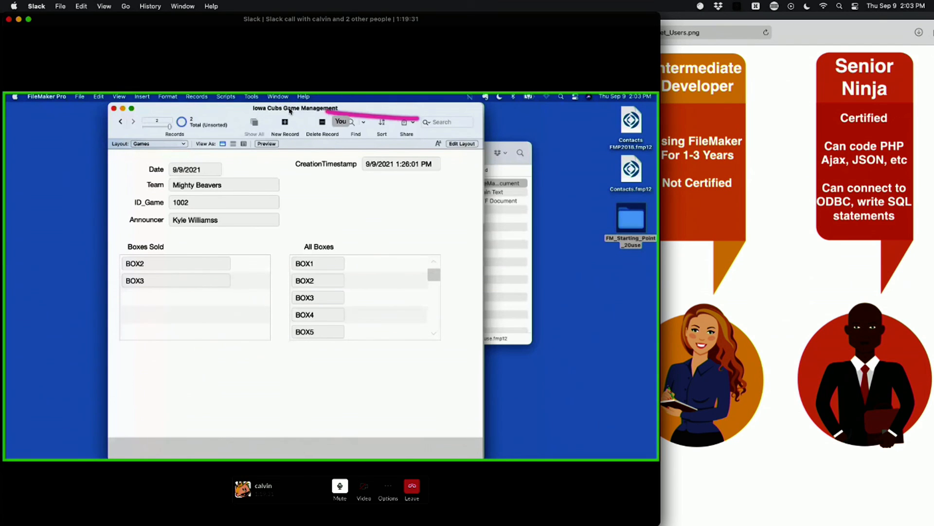
{"action": "left_click", "coordinate": [29, 20]}
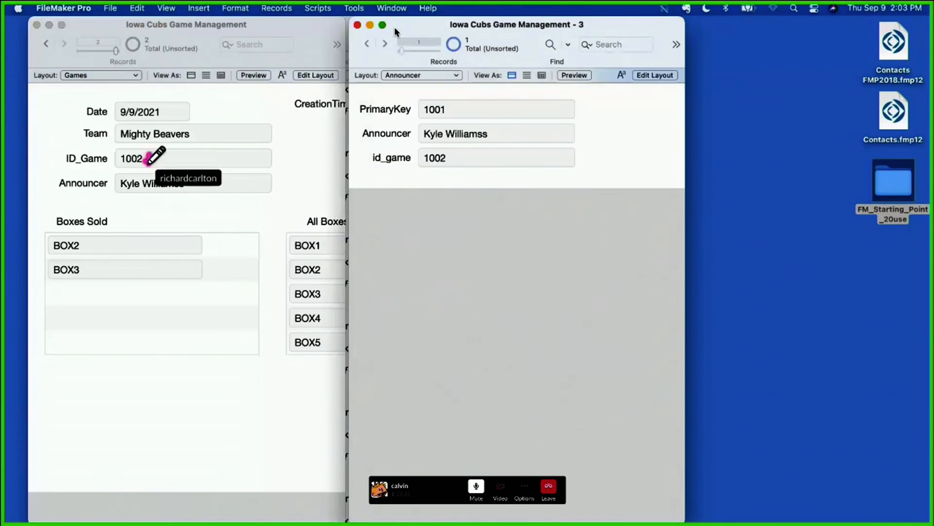
{"action": "left_click_drag", "start_coordinate": [395, 27], "coordinate": [620, 22]}
{"action": "left_click_drag", "start_coordinate": [389, 23], "coordinate": [459, 22]}
{"action": "left_click_drag", "start_coordinate": [663, 80], "coordinate": [514, 81]}
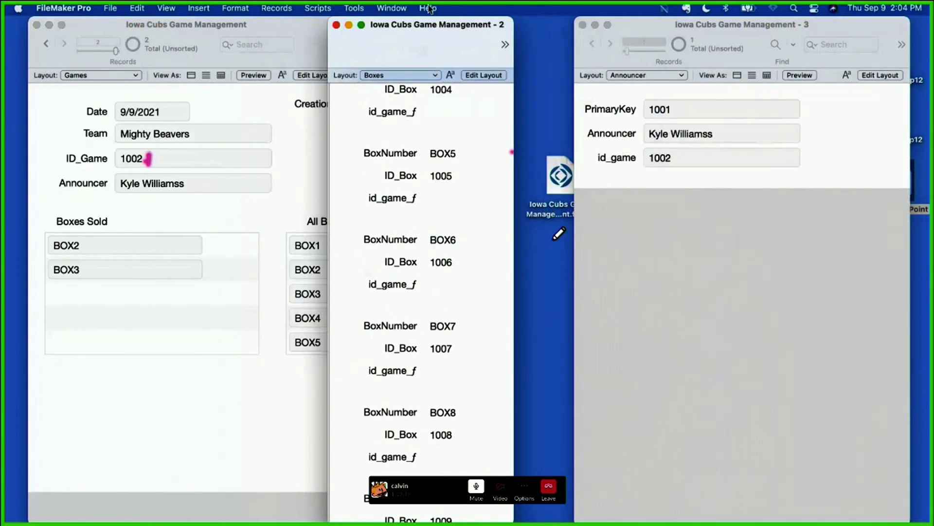
{"action": "left_click_drag", "start_coordinate": [438, 19], "coordinate": [465, 15]}
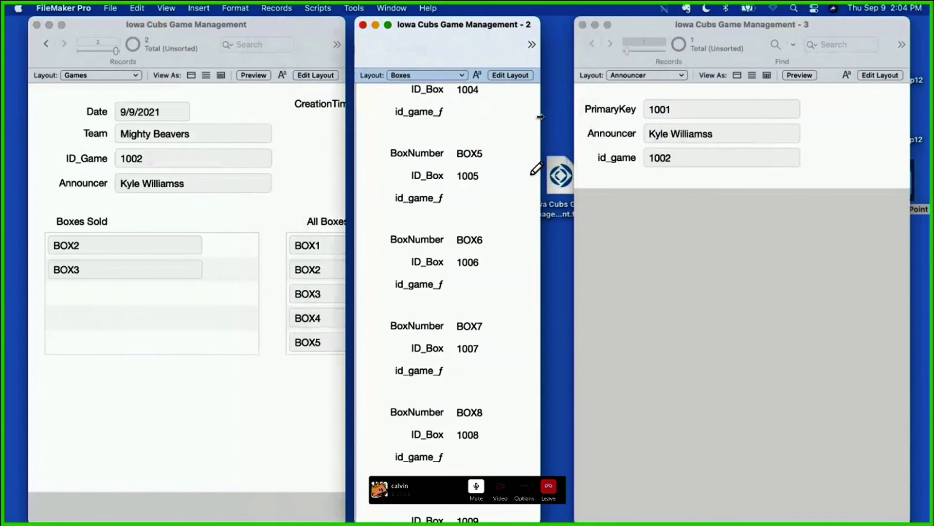
{"action": "left_click_drag", "start_coordinate": [540, 116], "coordinate": [574, 116]}
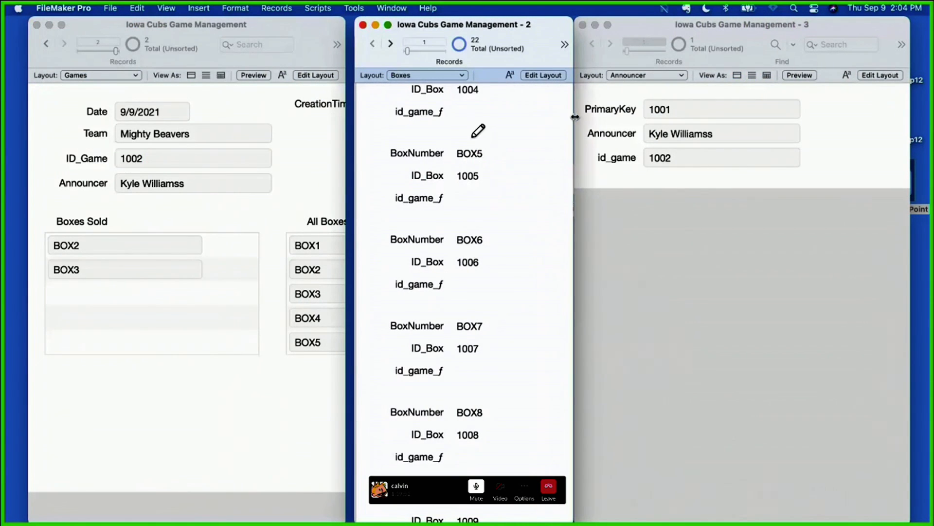
Step: Enter 1002, 1003 and 1004 on separate lines in the id_game_f field of the BOX5 record
{"action": "left_click", "coordinate": [457, 200]}
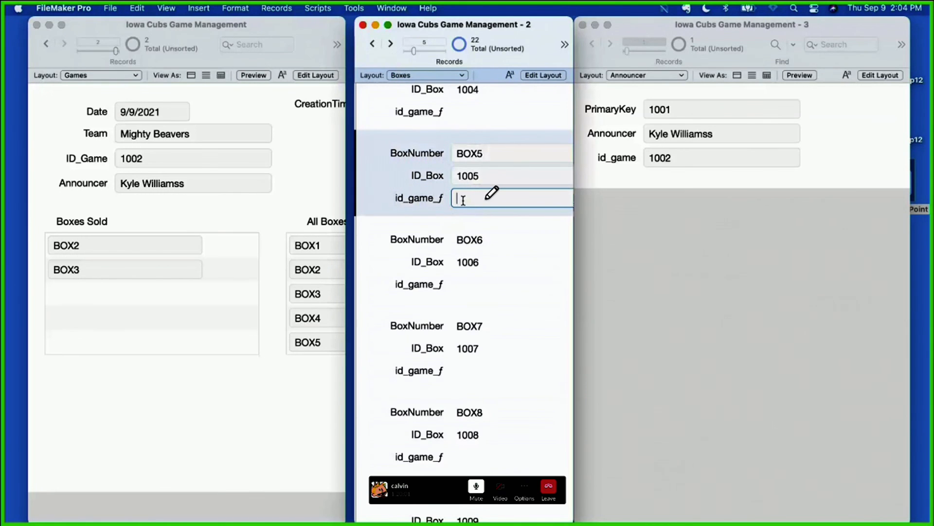
{"action": "type", "text": "1002"}
{"action": "key", "text": "Return"}
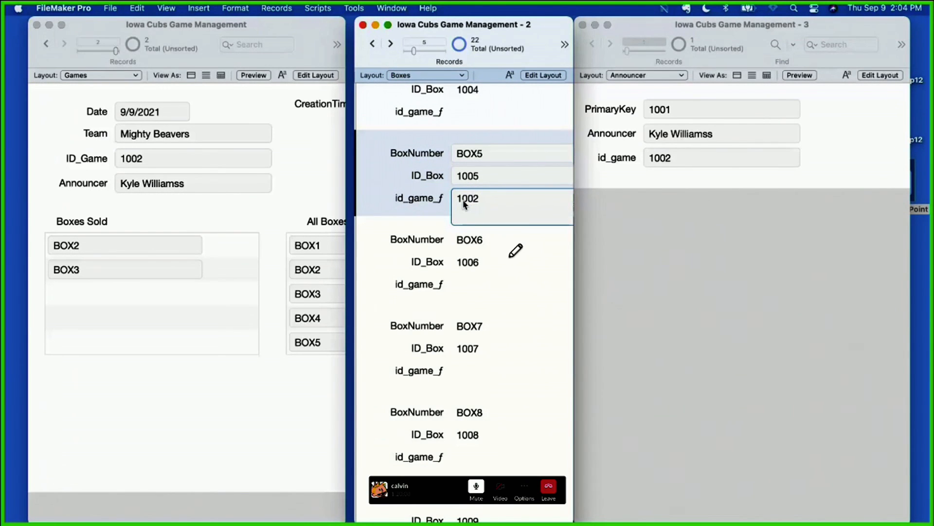
{"action": "type", "text": "1003"}
{"action": "key", "text": "Return"}
{"action": "type", "text": "1004"}
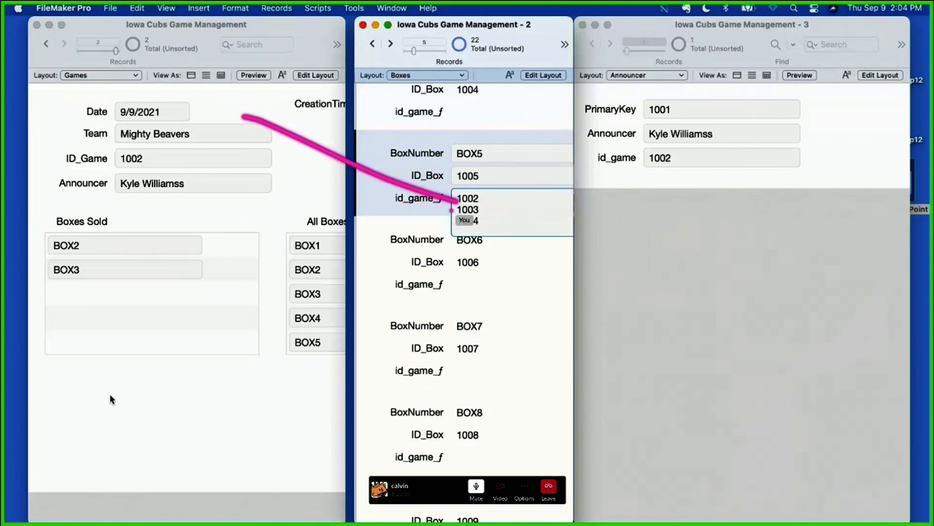
Step: Create a new record on the Games layout and commit the BOX5 entry in the Boxes window
{"action": "left_click", "coordinate": [153, 457]}
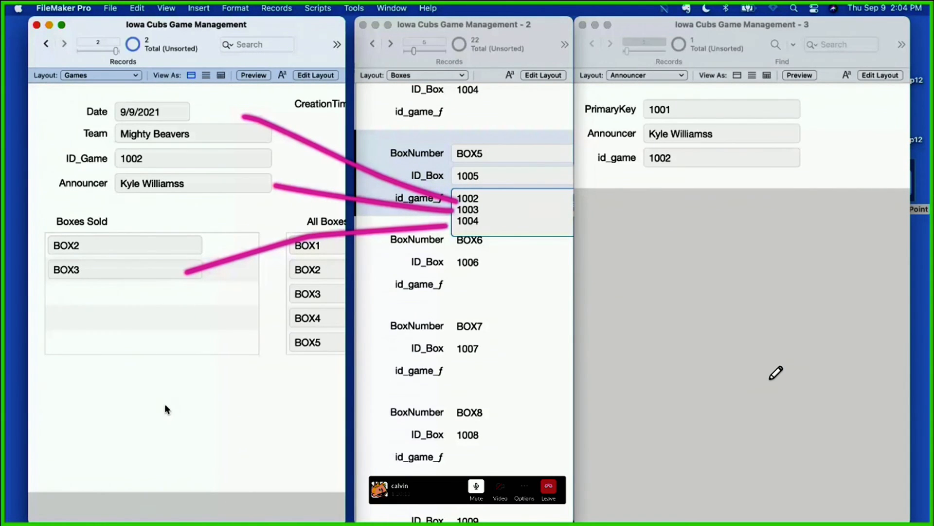
{"action": "key", "text": "super+n"}
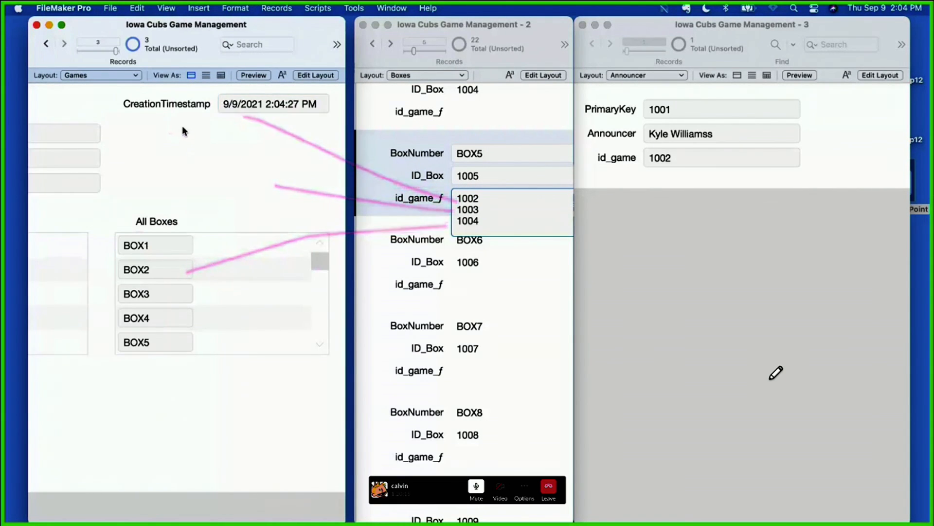
{"action": "scroll", "coordinate": [183, 133], "scroll_direction": "left", "scroll_amount": 5}
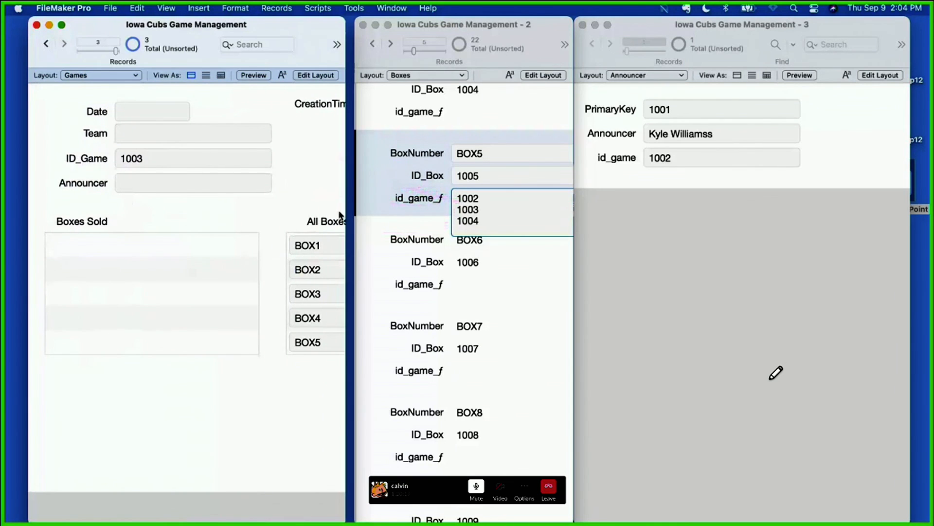
{"action": "left_click", "coordinate": [395, 199]}
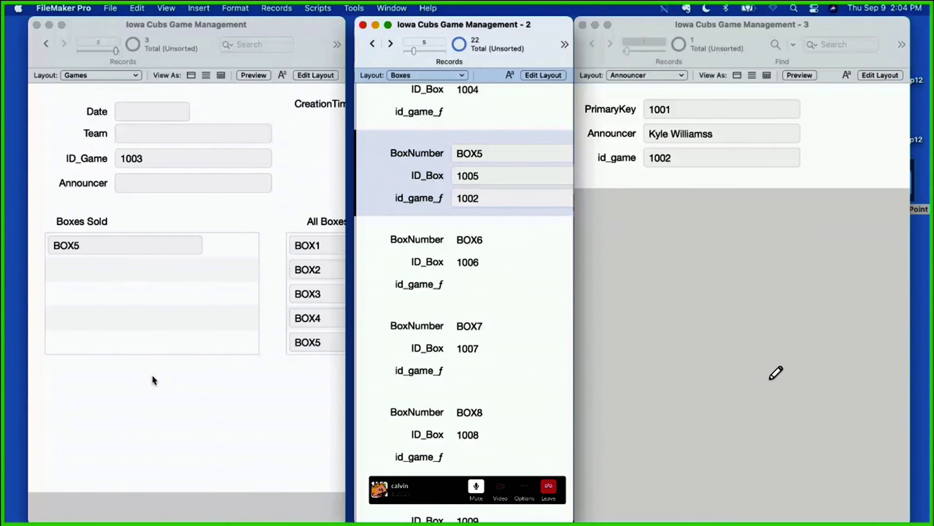
Step: Compare the ID list in BOX5's id_game_f field with the new game's ID_Game, marking the matching area with freehand strokes
{"action": "left_click", "coordinate": [512, 200]}
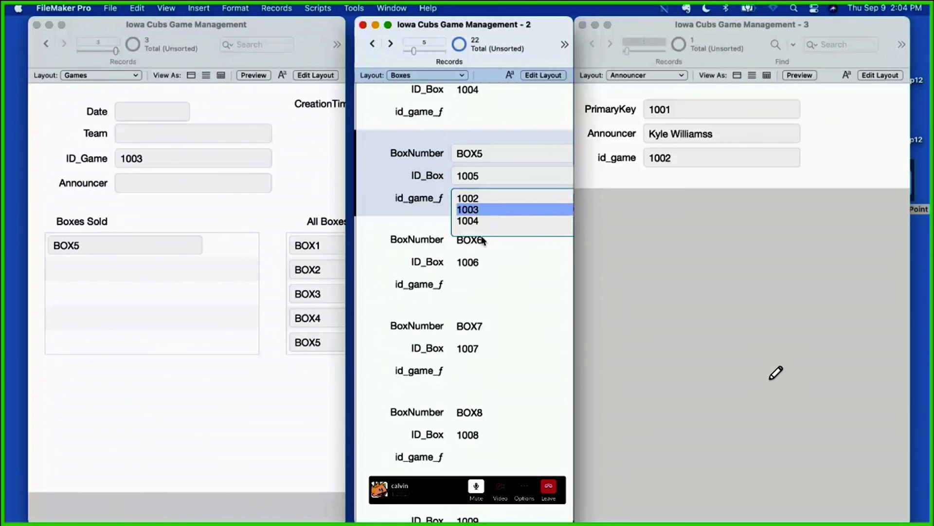
{"action": "left_click", "coordinate": [243, 163]}
{"action": "double_click", "coordinate": [242, 160]}
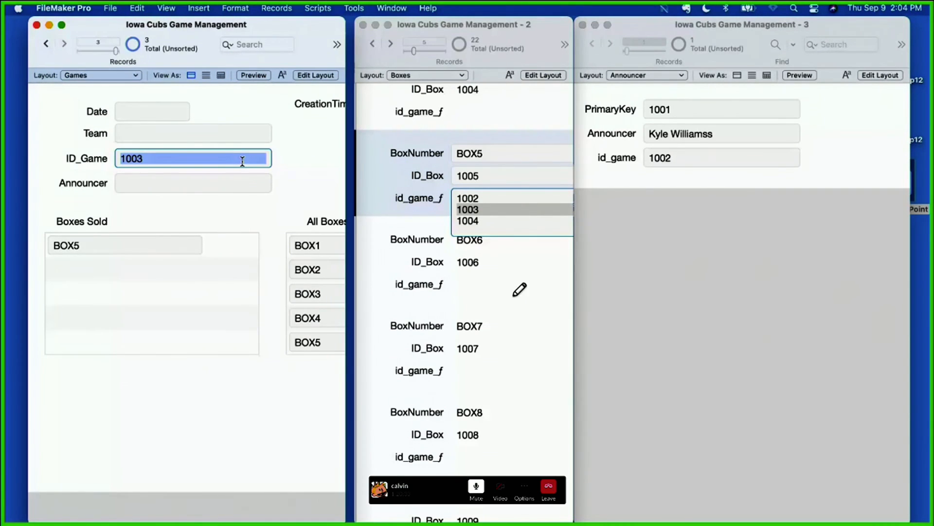
{"action": "mouse_move", "coordinate": [408, 236]}
{"action": "left_mouse_down"}
{"action": "mouse_move", "coordinate": [470, 267]}
{"action": "mouse_move", "coordinate": [382, 263]}
{"action": "left_mouse_up"}
{"action": "mouse_move", "coordinate": [411, 184]}
{"action": "left_mouse_down"}
{"action": "mouse_move", "coordinate": [506, 280]}
{"action": "mouse_move", "coordinate": [413, 265]}
{"action": "left_mouse_up"}
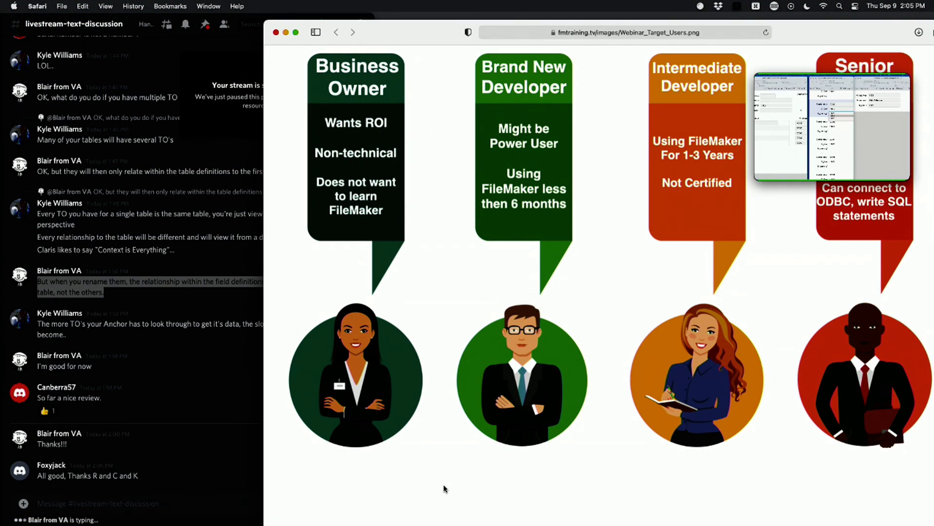
Step: Return to the shared screen and step through the Games records, checking Boxes Sold against the IDs in BOX5's id_game_f field
{"action": "left_click", "coordinate": [876, 137]}
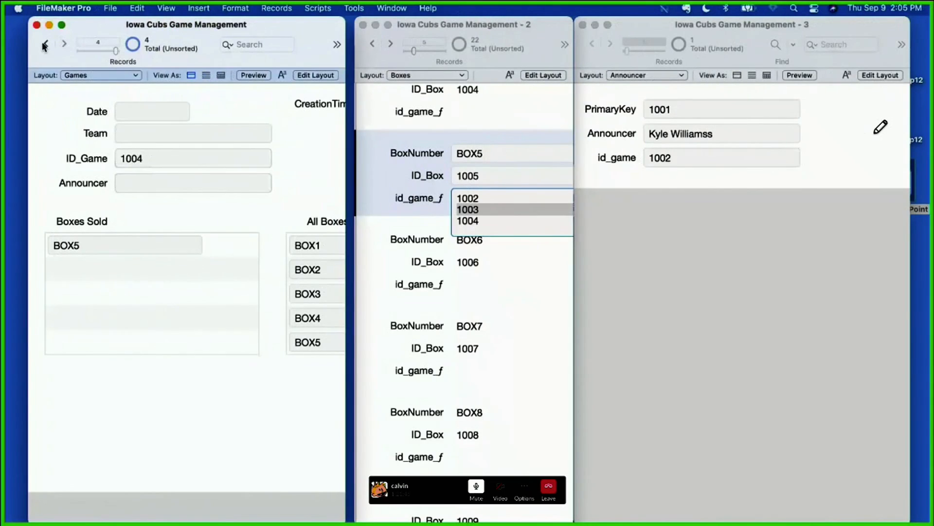
{"action": "left_click", "coordinate": [47, 44]}
{"action": "left_click", "coordinate": [46, 44]}
{"action": "left_click", "coordinate": [64, 43]}
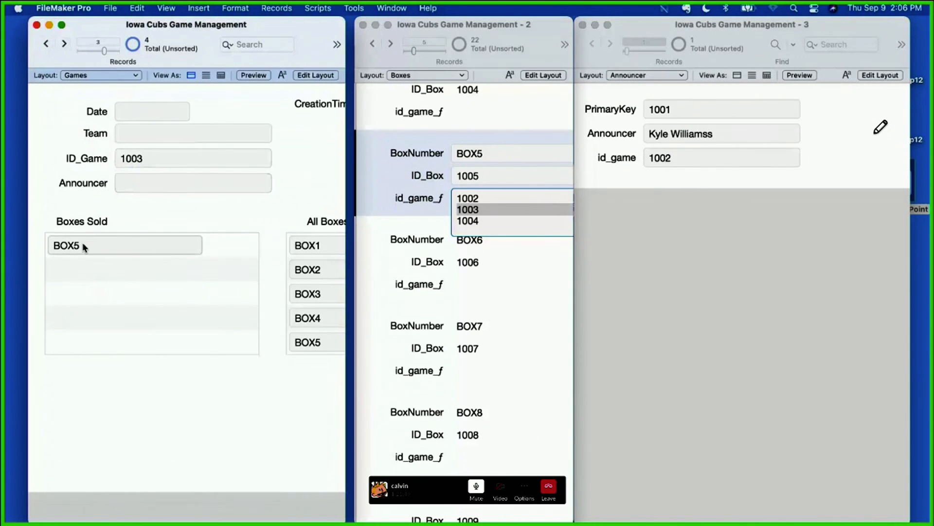
{"action": "left_click", "coordinate": [479, 209]}
{"action": "left_click_drag", "start_coordinate": [486, 221], "coordinate": [456, 191]}
{"action": "left_click", "coordinate": [60, 42]}
{"action": "left_click", "coordinate": [64, 43]}
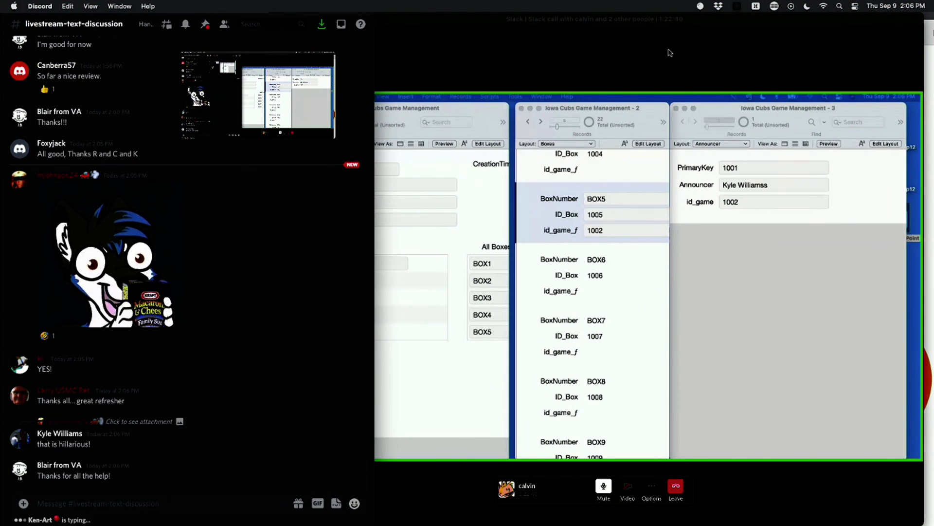
Step: Move the Slack call and Discord windows down out of the way to uncover Safari's Webinar_Target_Users.png chart
{"action": "left_click_drag", "start_coordinate": [721, 21], "coordinate": [733, 504]}
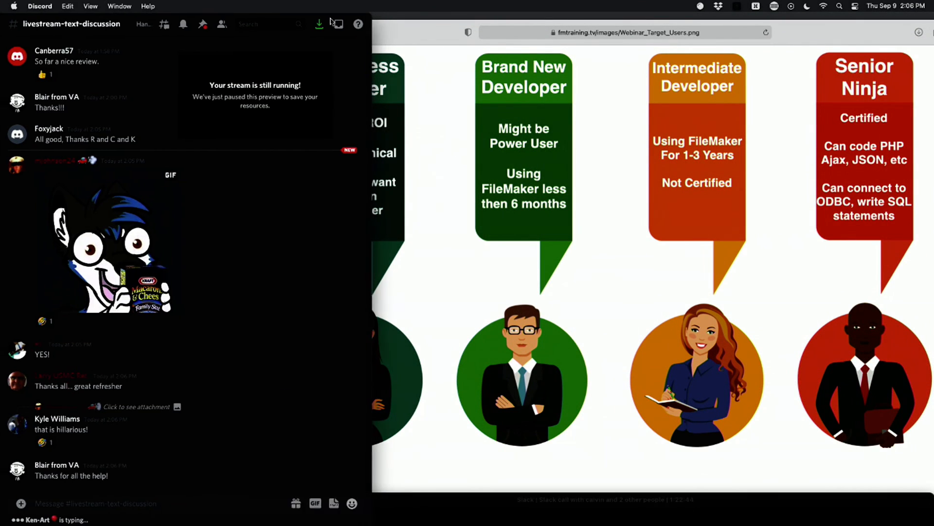
{"action": "left_click_drag", "start_coordinate": [329, 21], "coordinate": [323, 513]}
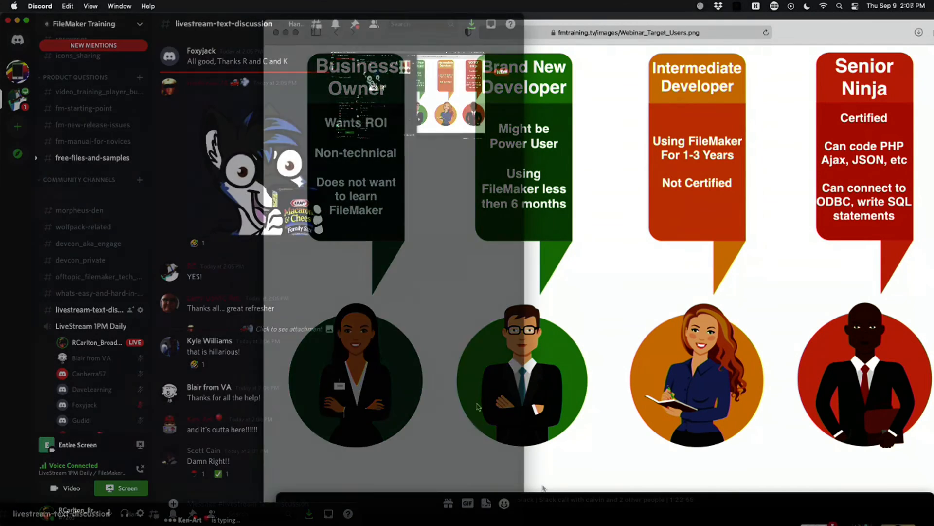